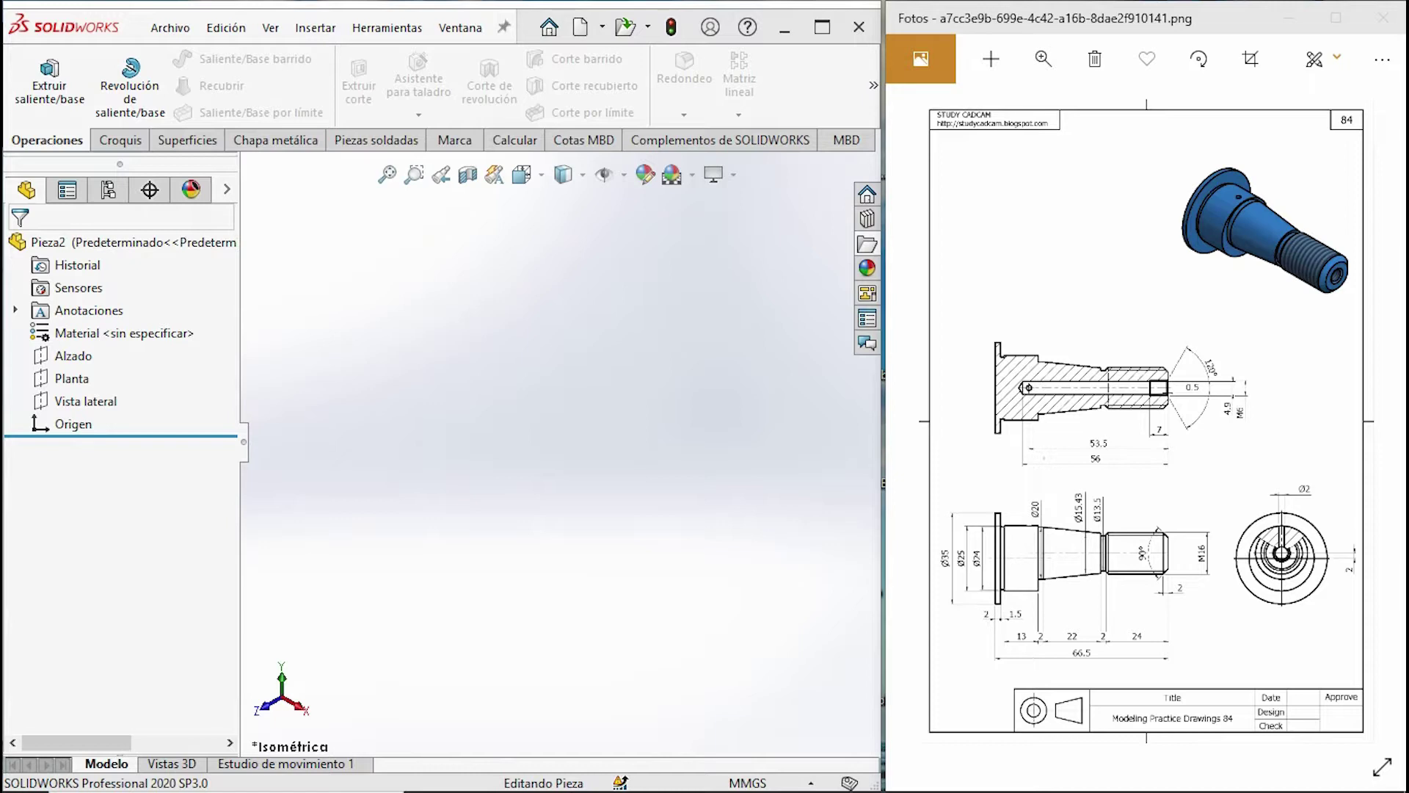
Start a sketch on the Planta plane and draw a horizontal line about 89 mm long from the origin in the negative X direction.
left_click(117, 140)
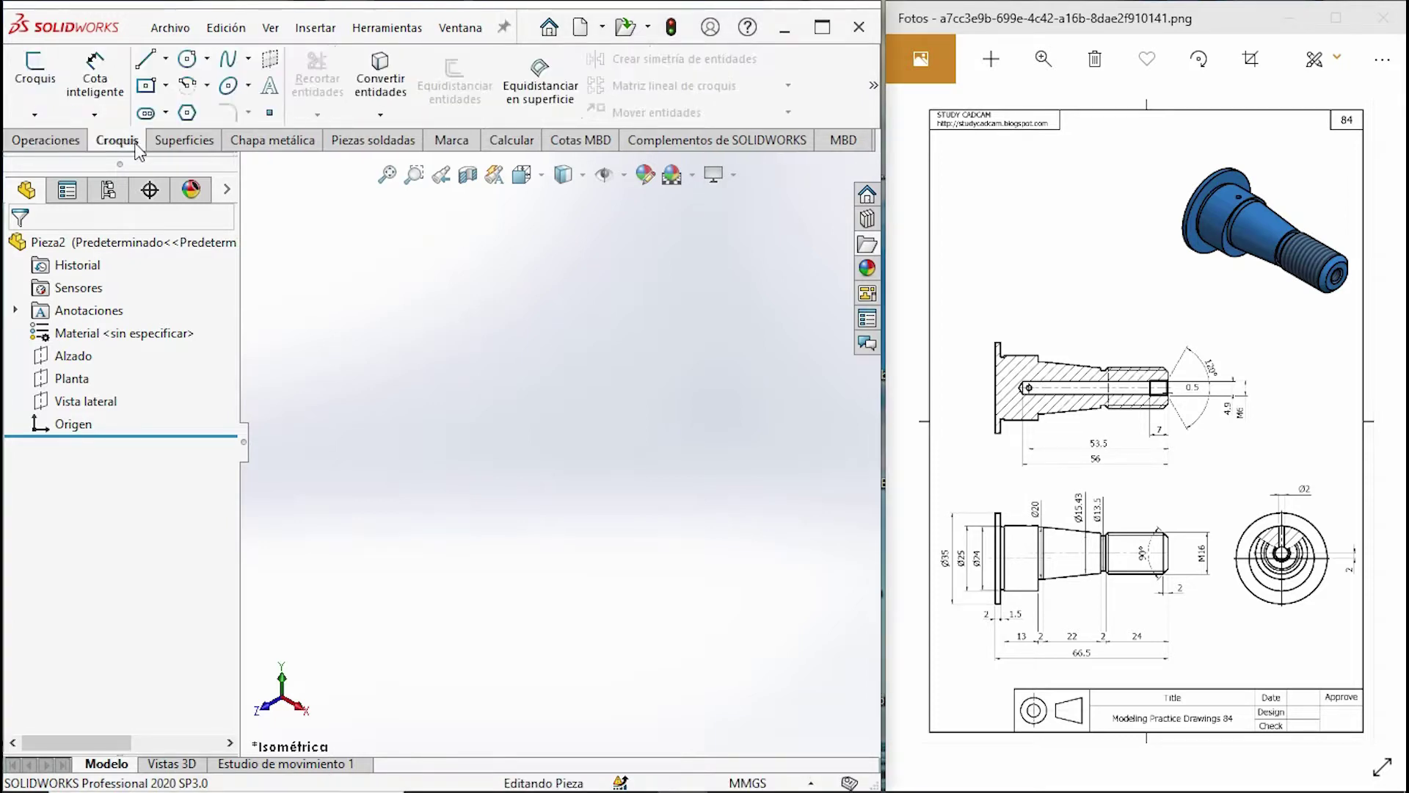
left_click(29, 82)
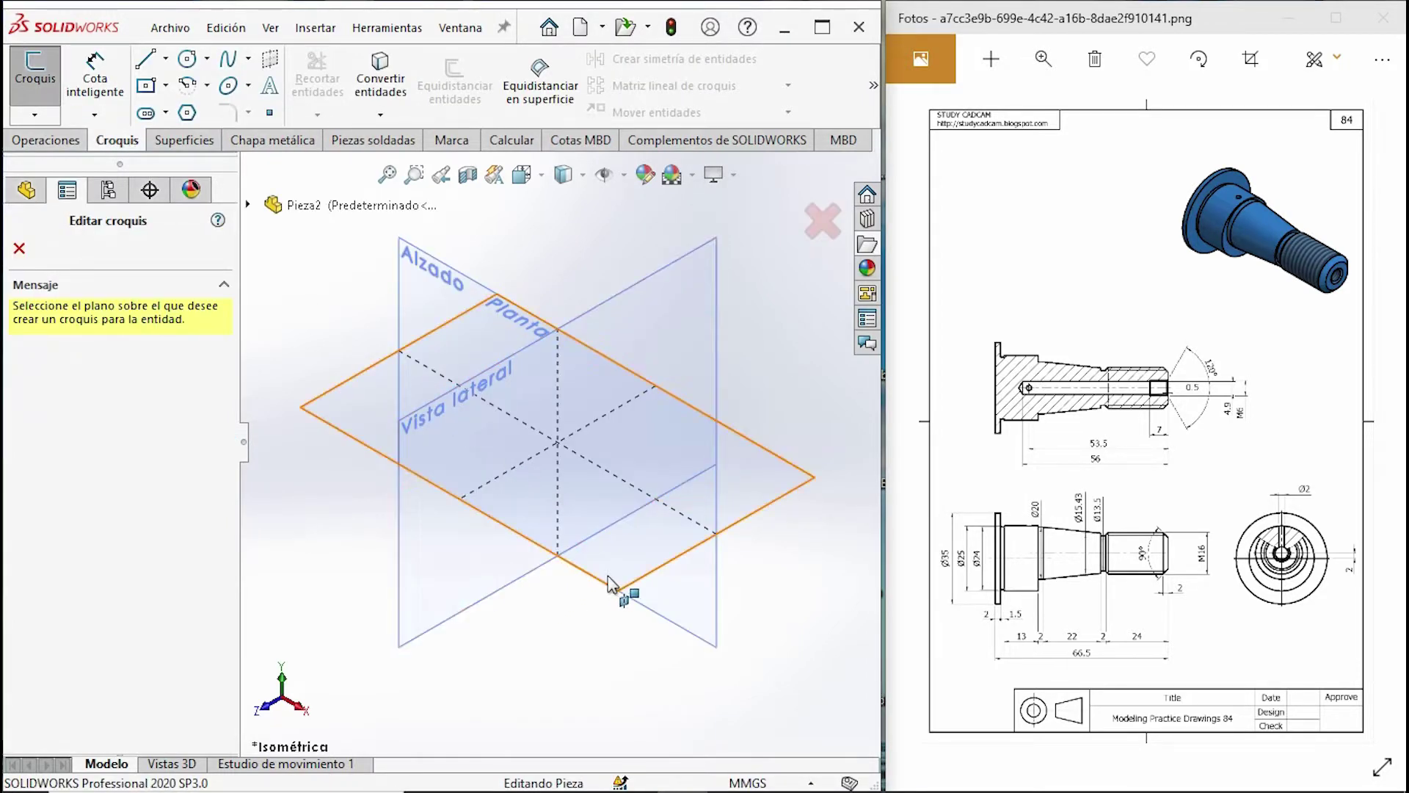
left_click(608, 583)
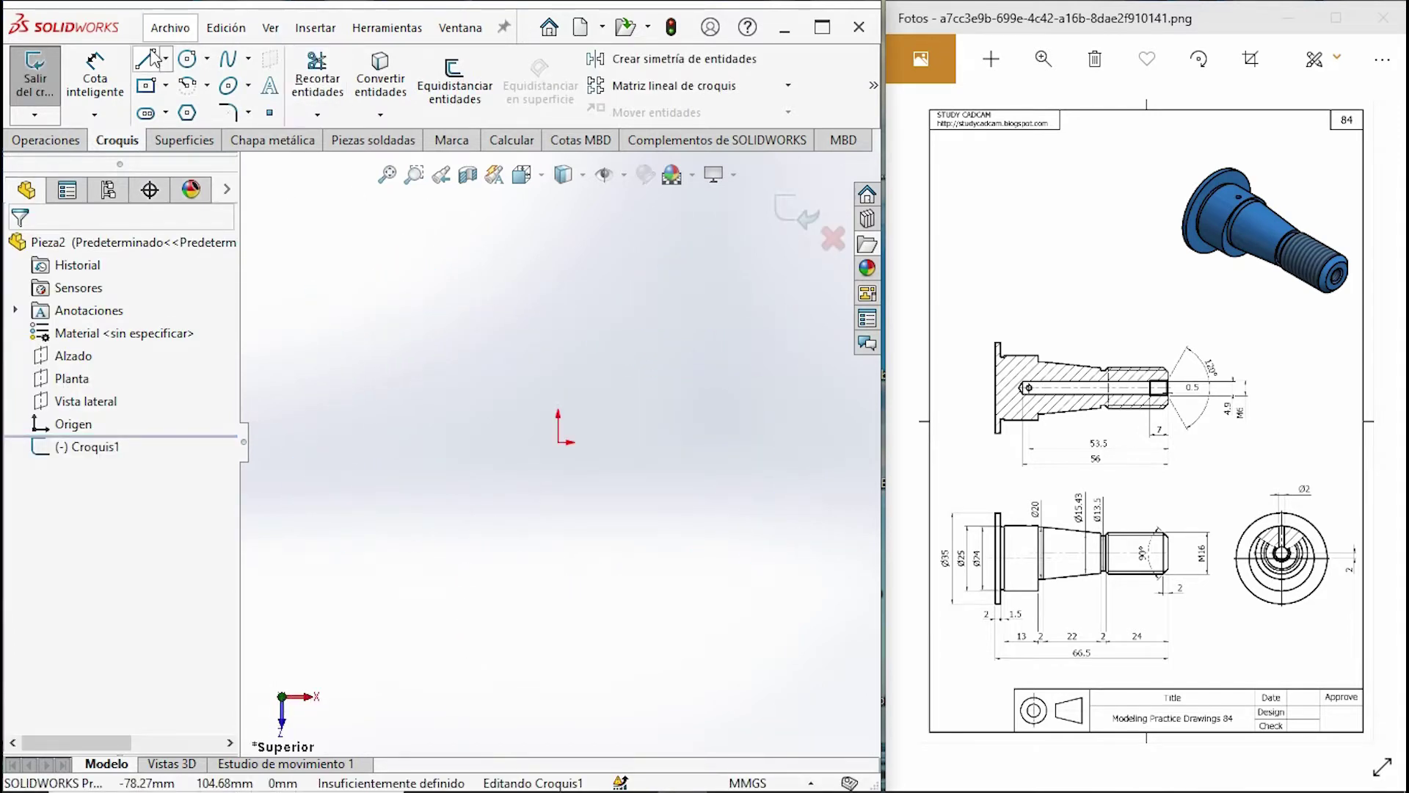
key("l")
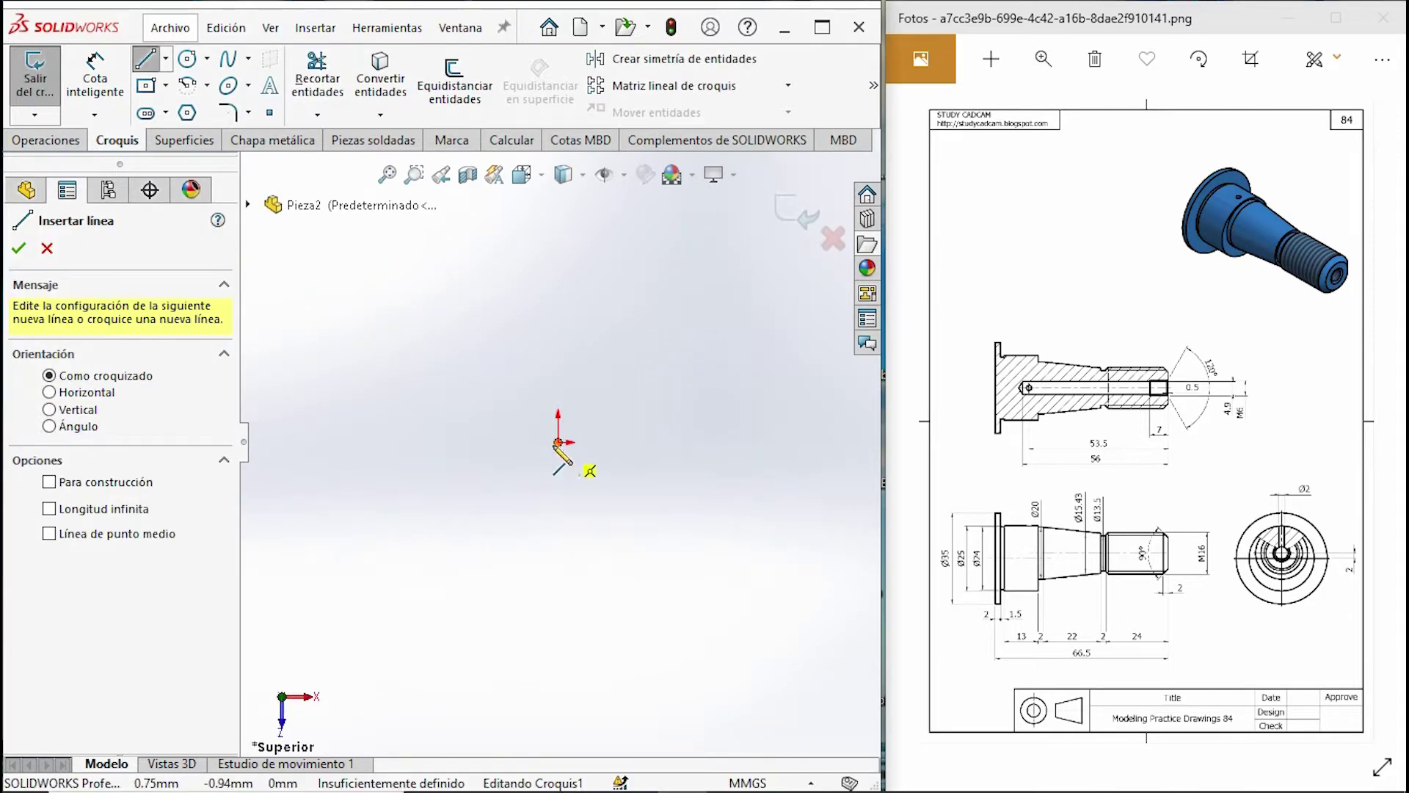
left_click(557, 442)
left_click(313, 443)
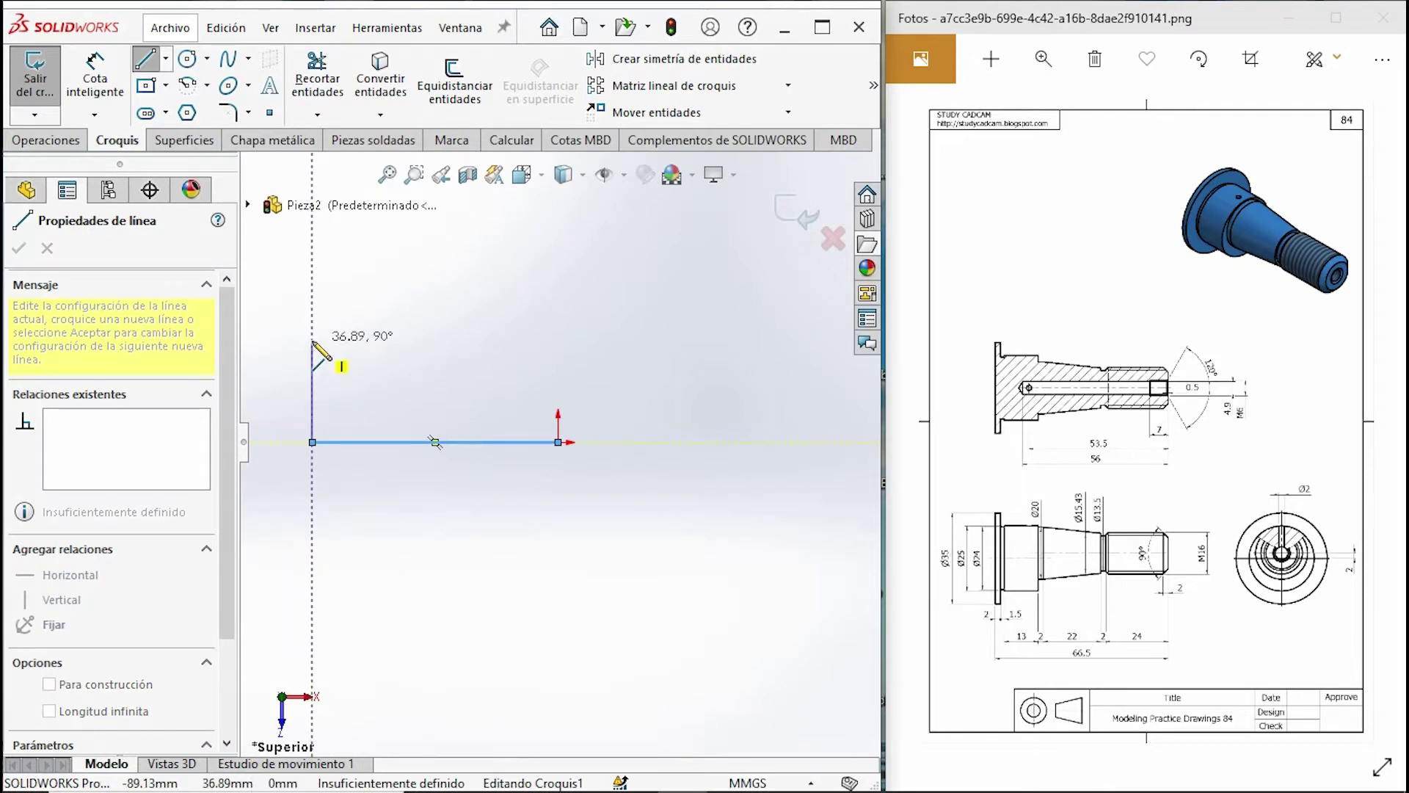
Complete the closed half-profile of the shaft with a vertical end, a tapered edge, a small rectangular groove and a straight section ending at the origin.
left_click(1043, 59)
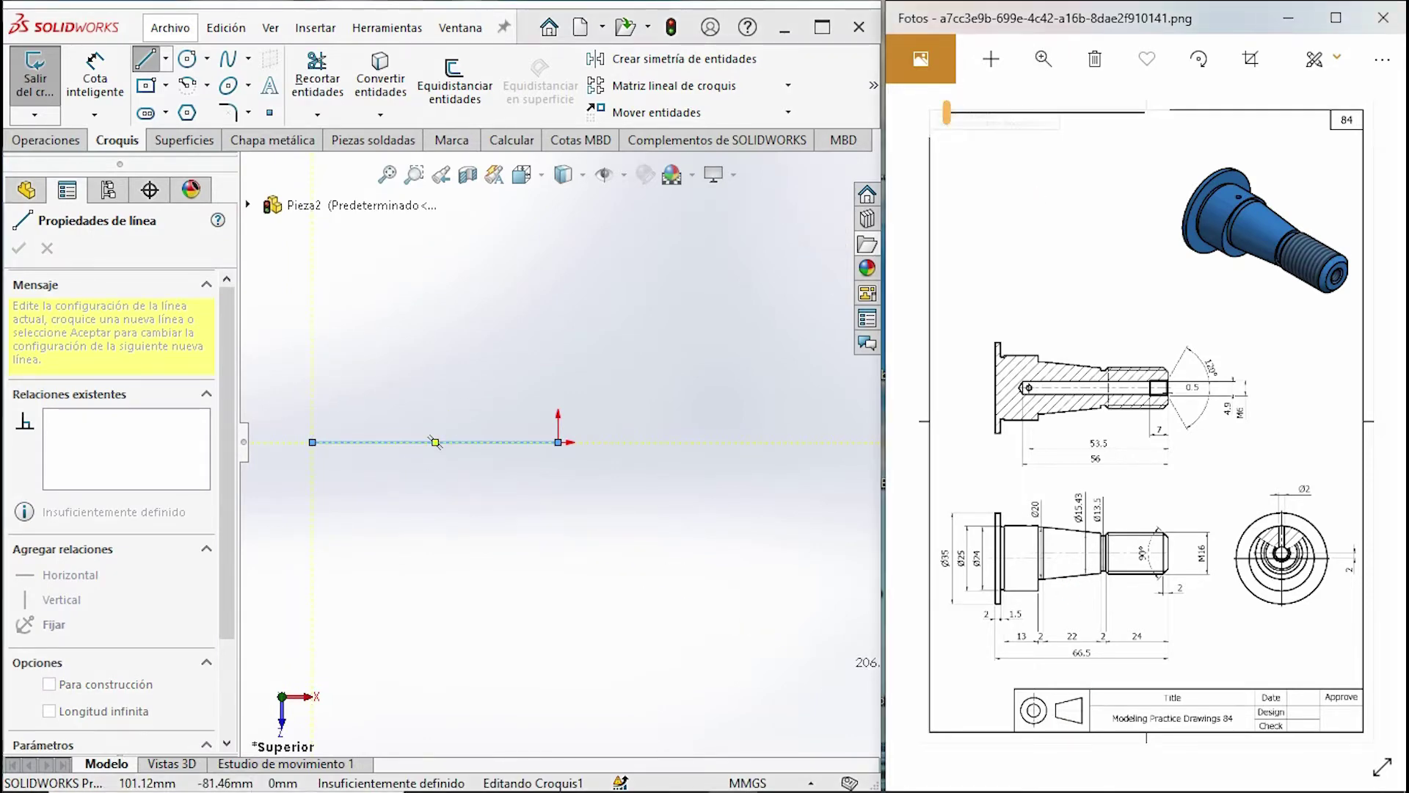
left_click_drag(946, 113, 967, 112)
mouse_move(1116, 557)
left_mouse_down()
mouse_move(1206, 322)
mouse_move(1211, 234)
mouse_move(1233, 212)
mouse_move(1271, 219)
mouse_move(1234, 197)
left_mouse_up()
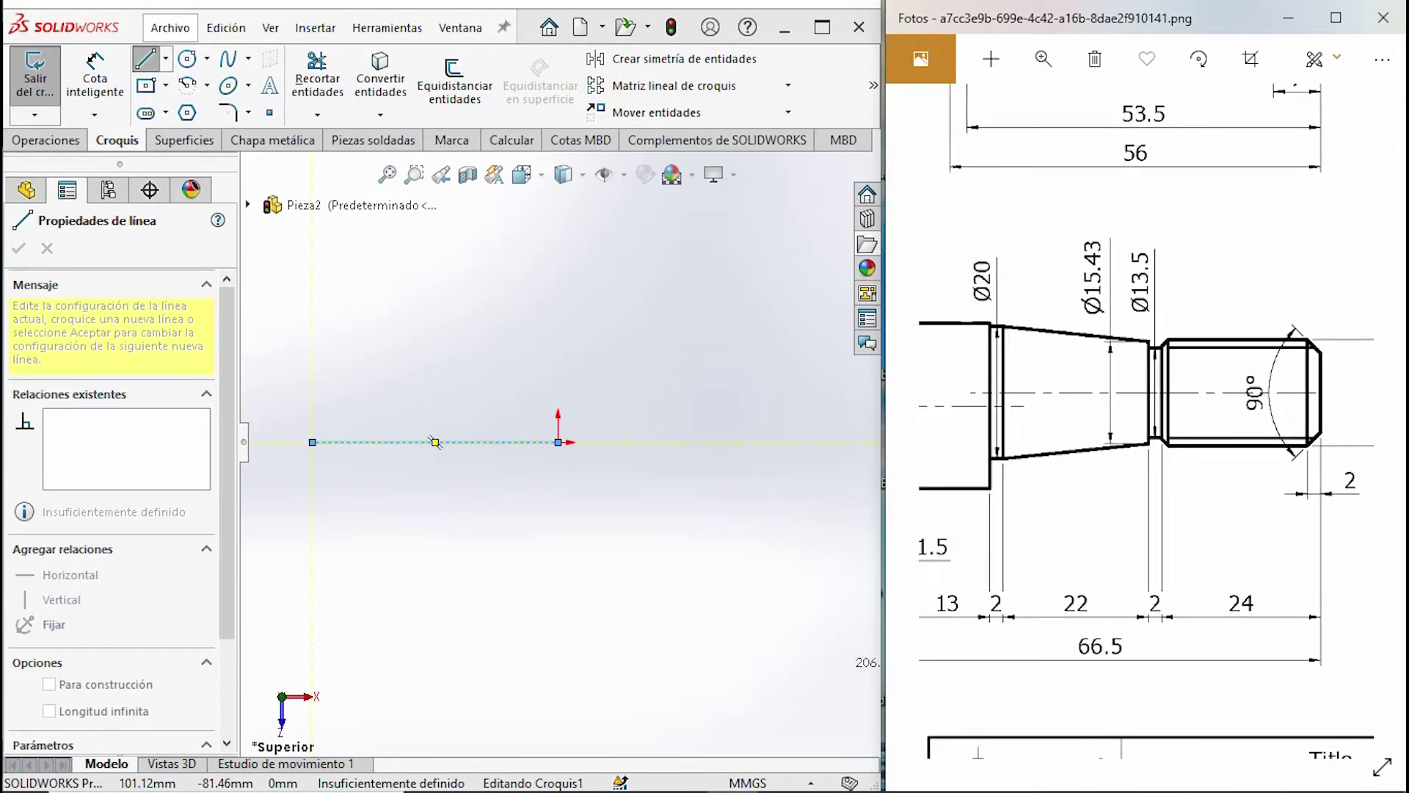
left_click(313, 349)
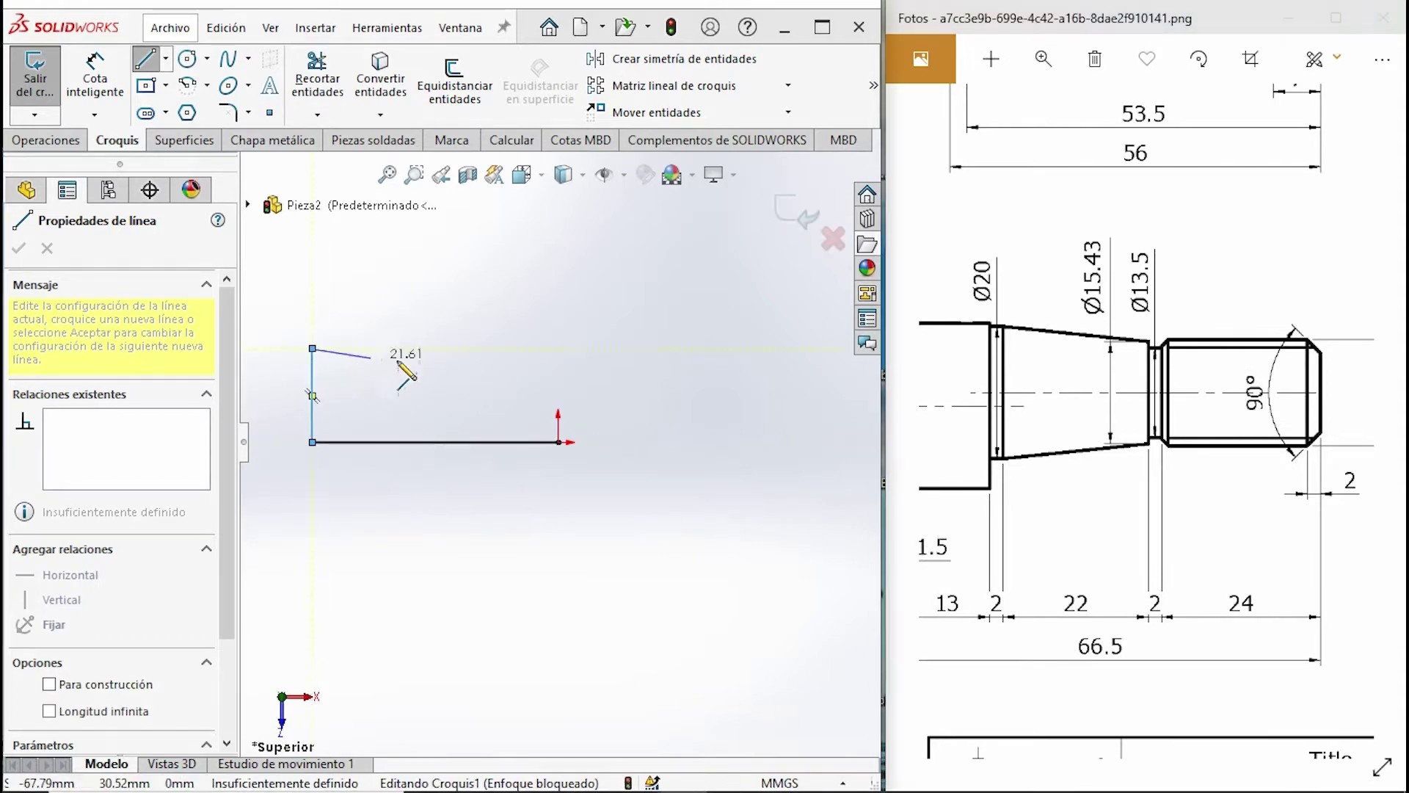
left_click(428, 382)
left_click(428, 394)
left_click(453, 395)
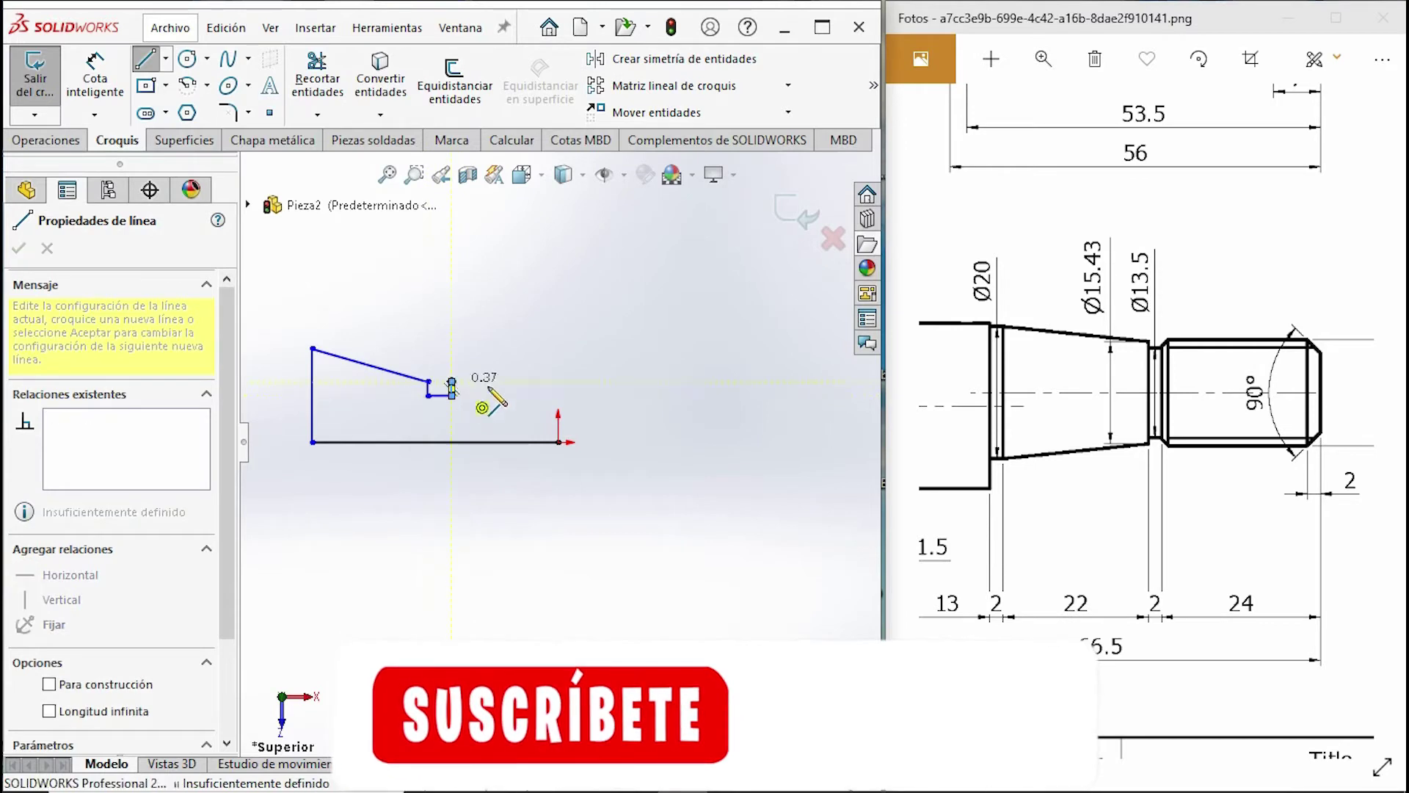
left_click(451, 382)
left_click(557, 382)
left_click(559, 443)
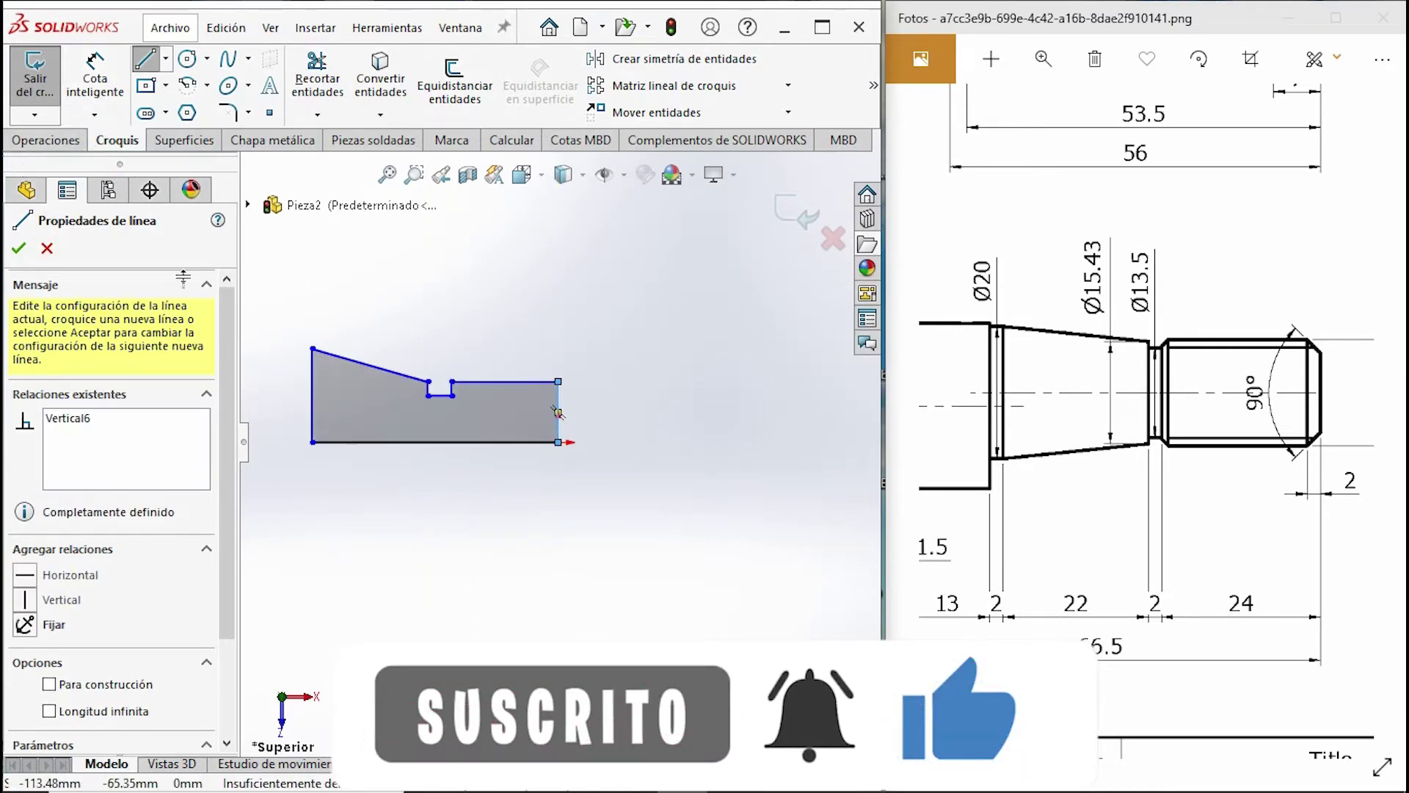
Dimension the vertical end line at the origin to 8 mm for the M16 section's radius.
left_click(95, 77)
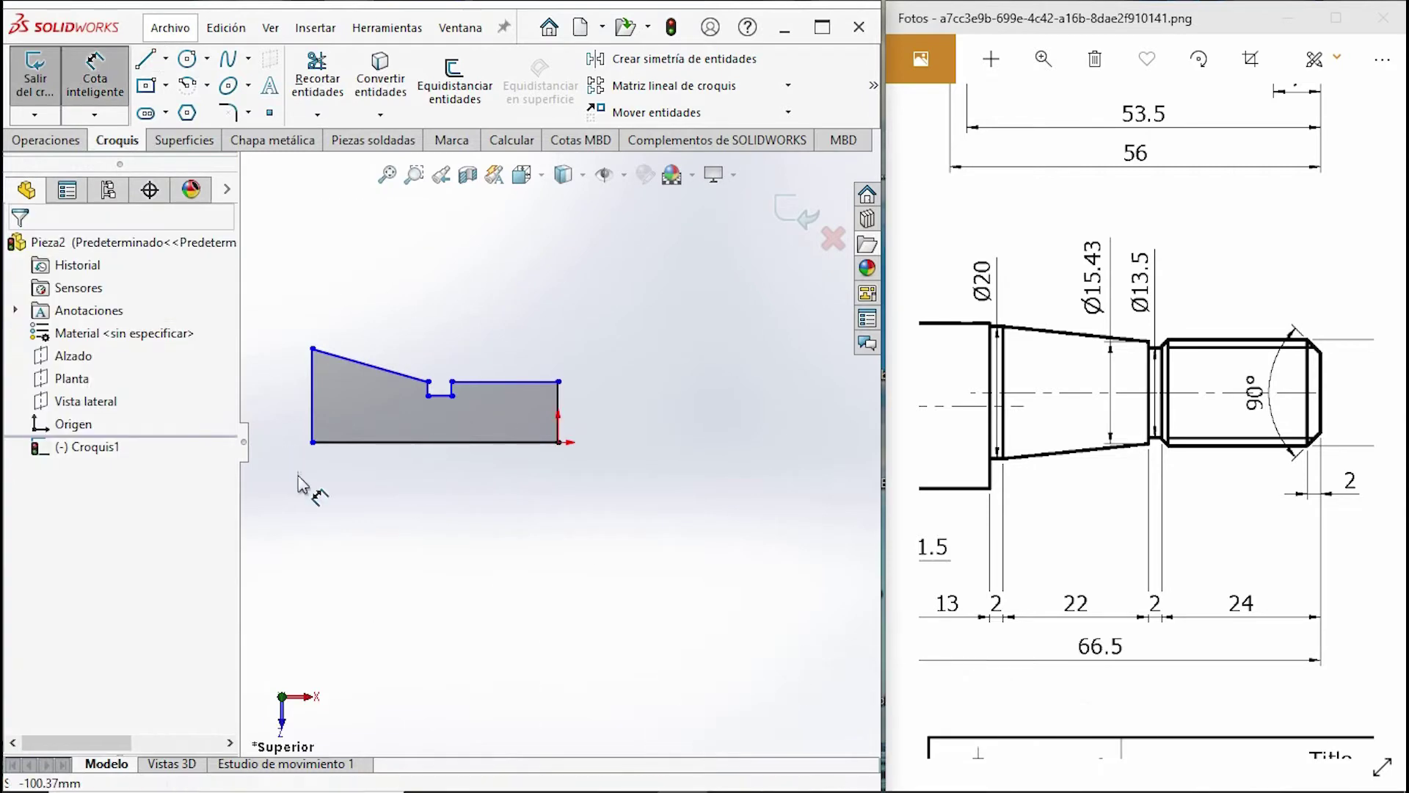
left_click_drag(1246, 411, 1174, 384)
left_click(559, 410)
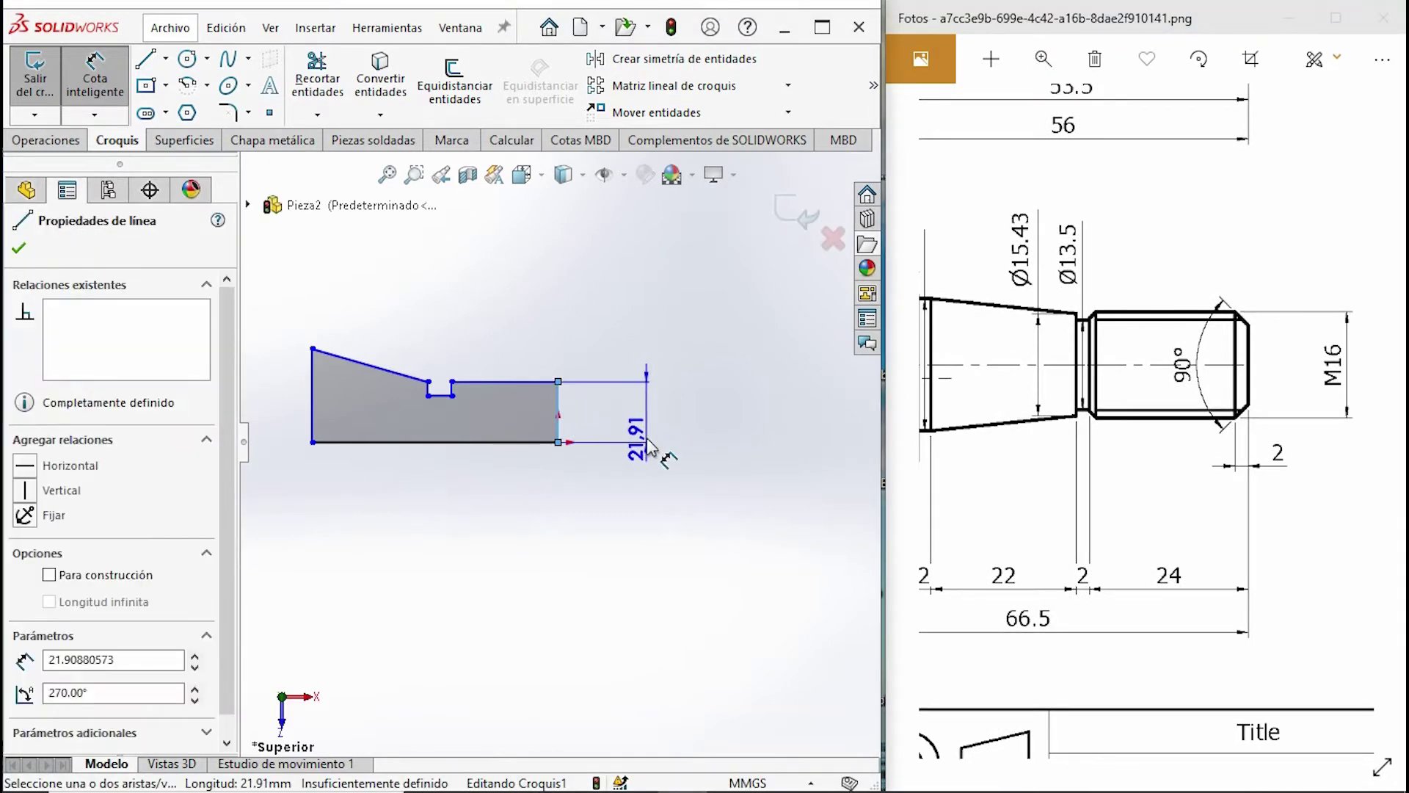
left_click(649, 447)
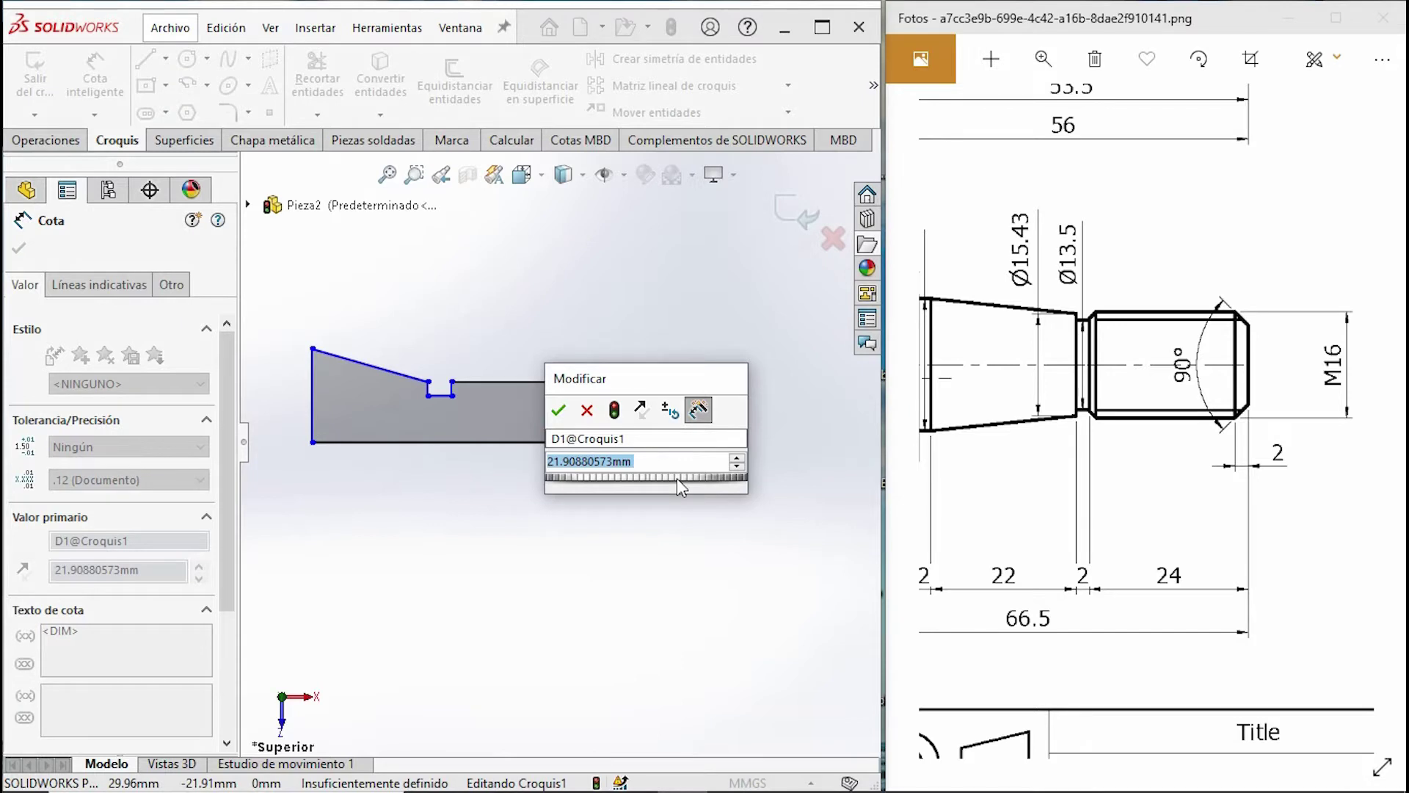
type("8")
key("Return")
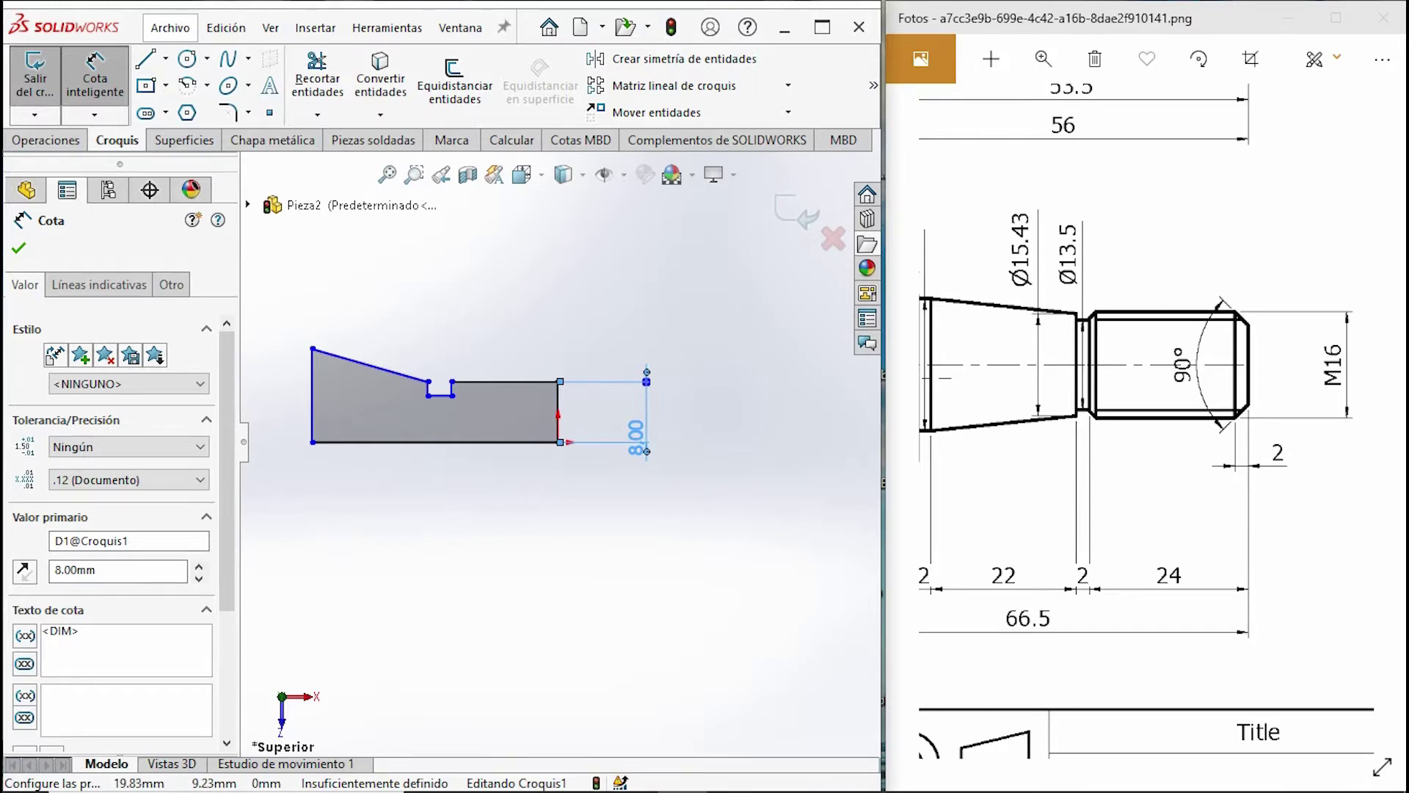
Dimension the distance from the groove's floor to the base line as 13.5/2.
scroll(483, 407, "down", 1)
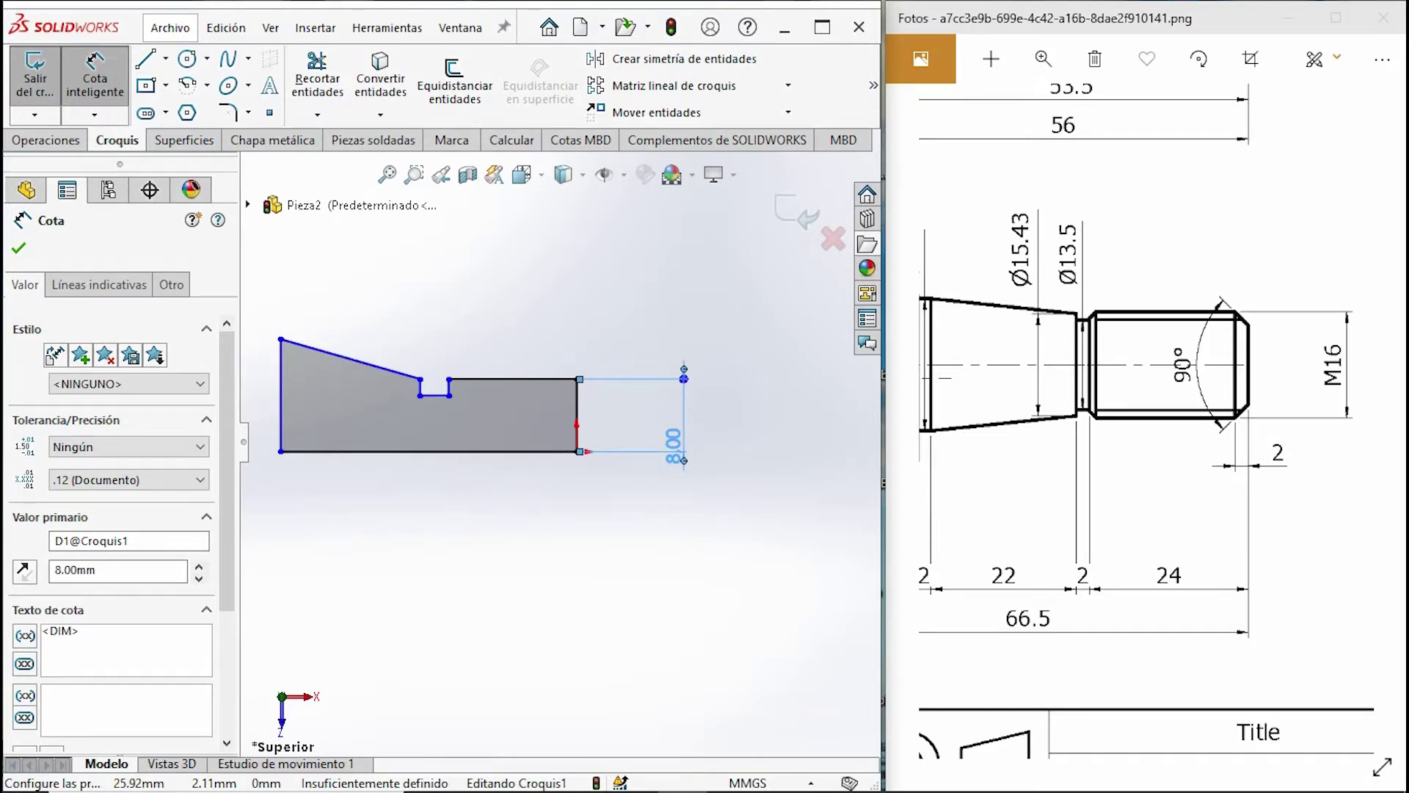
left_click(435, 395)
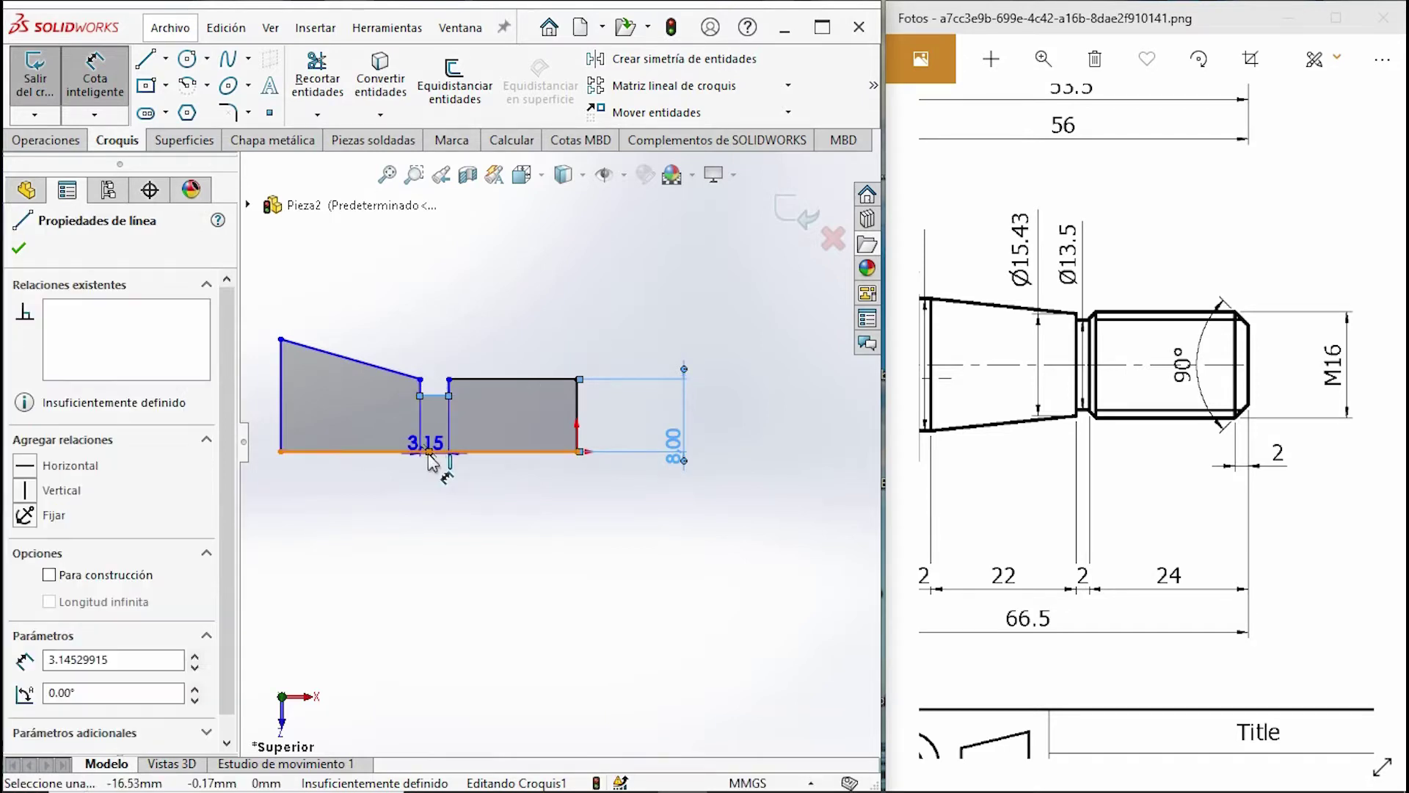
left_click(429, 452)
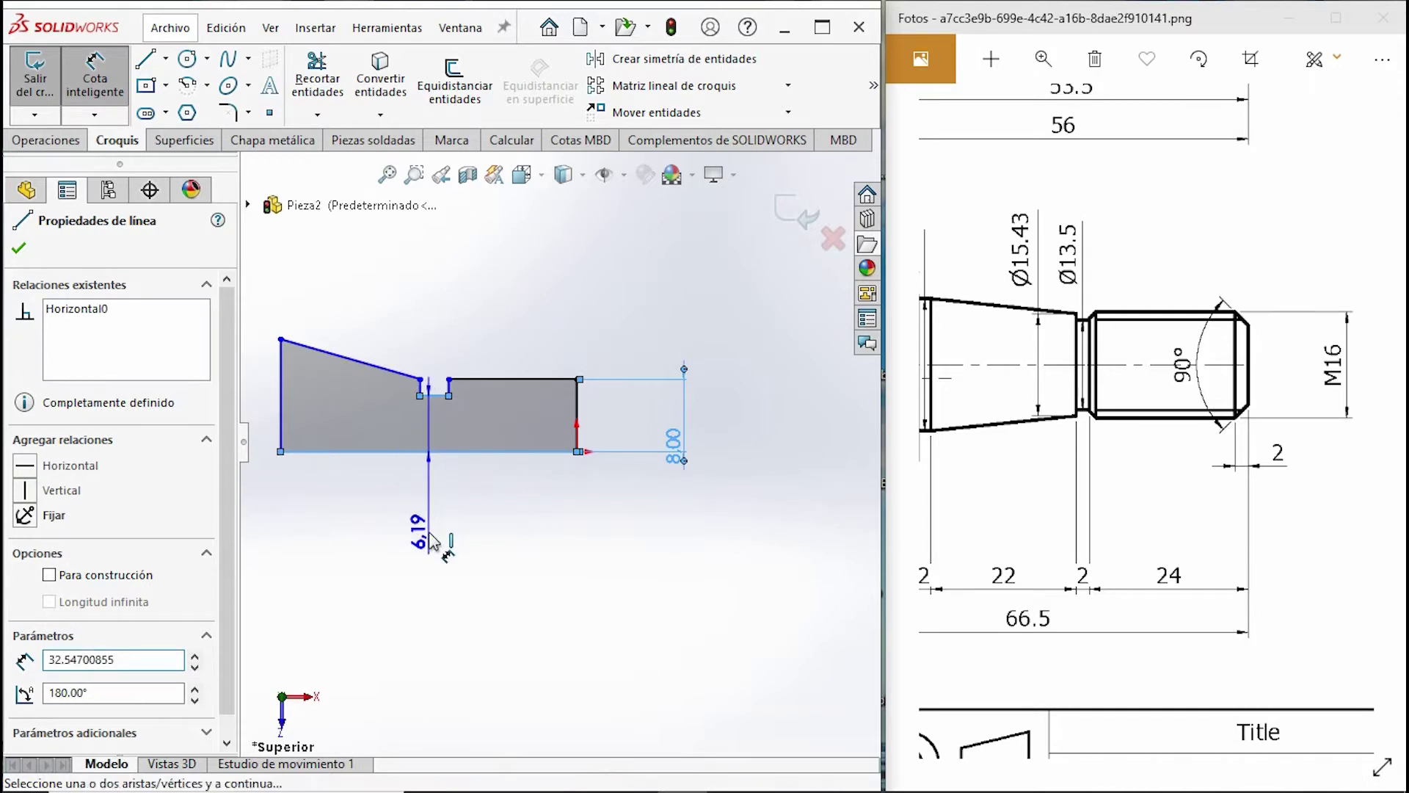
left_click(431, 541)
type("13")
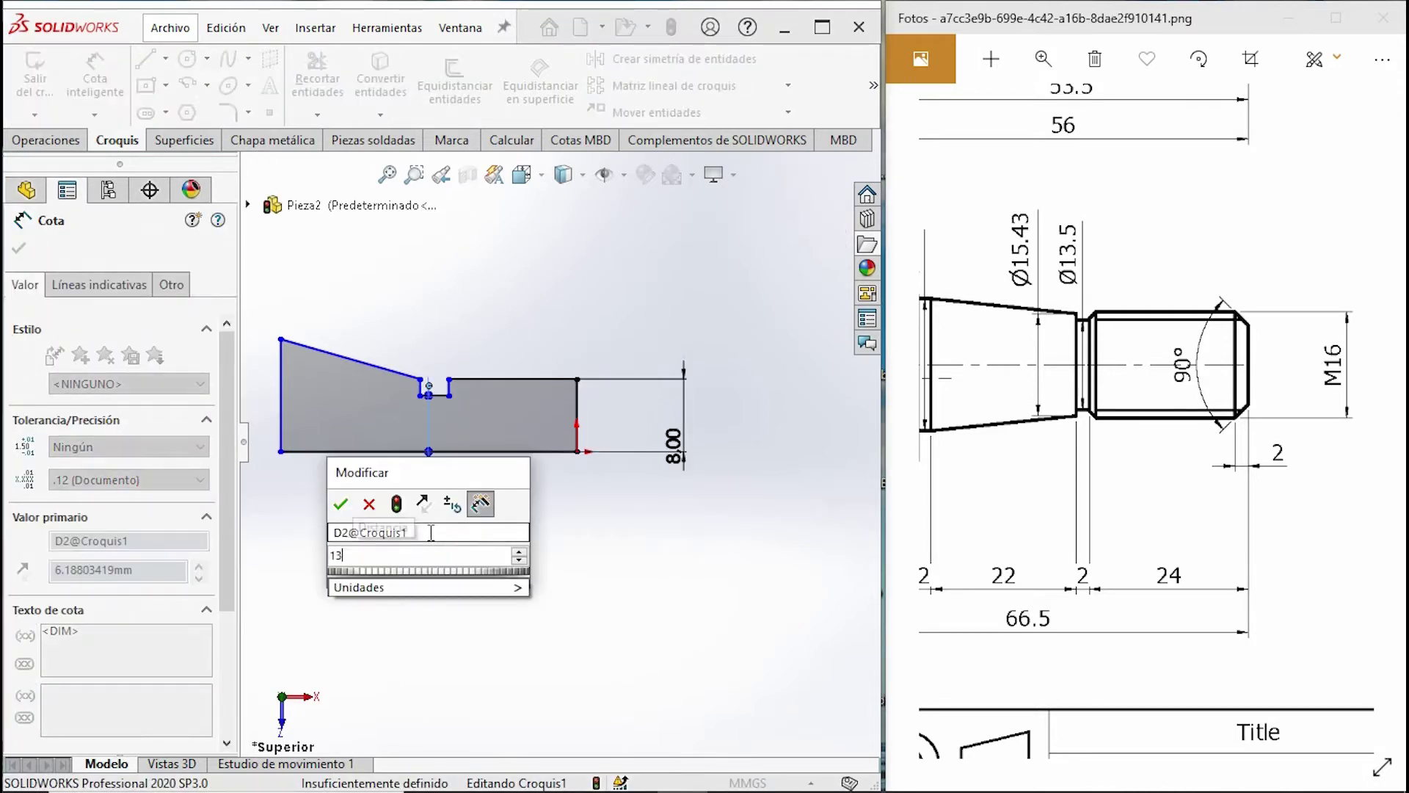
type(".5/2")
key("Return")
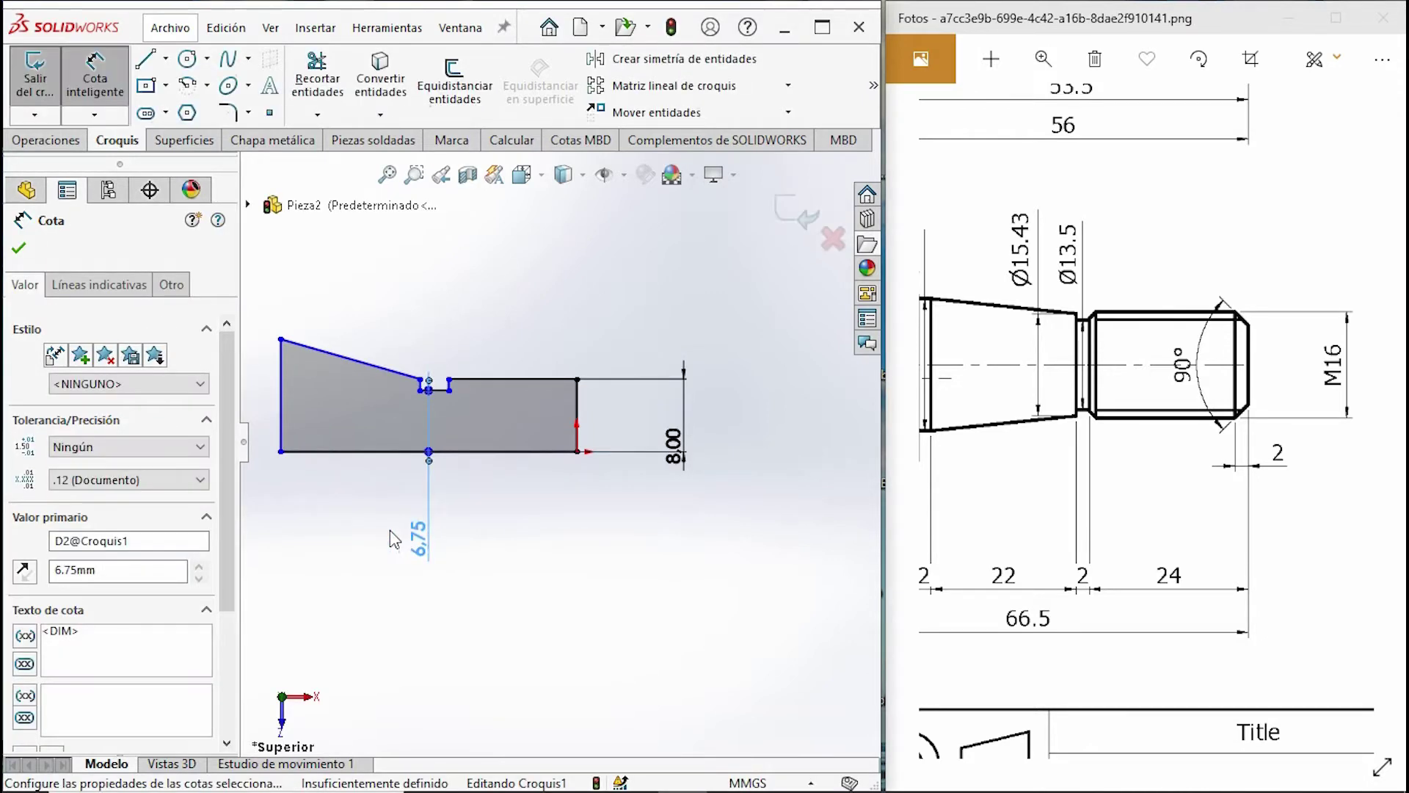
Dimension the distance from the taper's endpoint at the groove to the base line as 15.43/2.
scroll(450, 393, "down", 1)
scroll(492, 428, "up", 1)
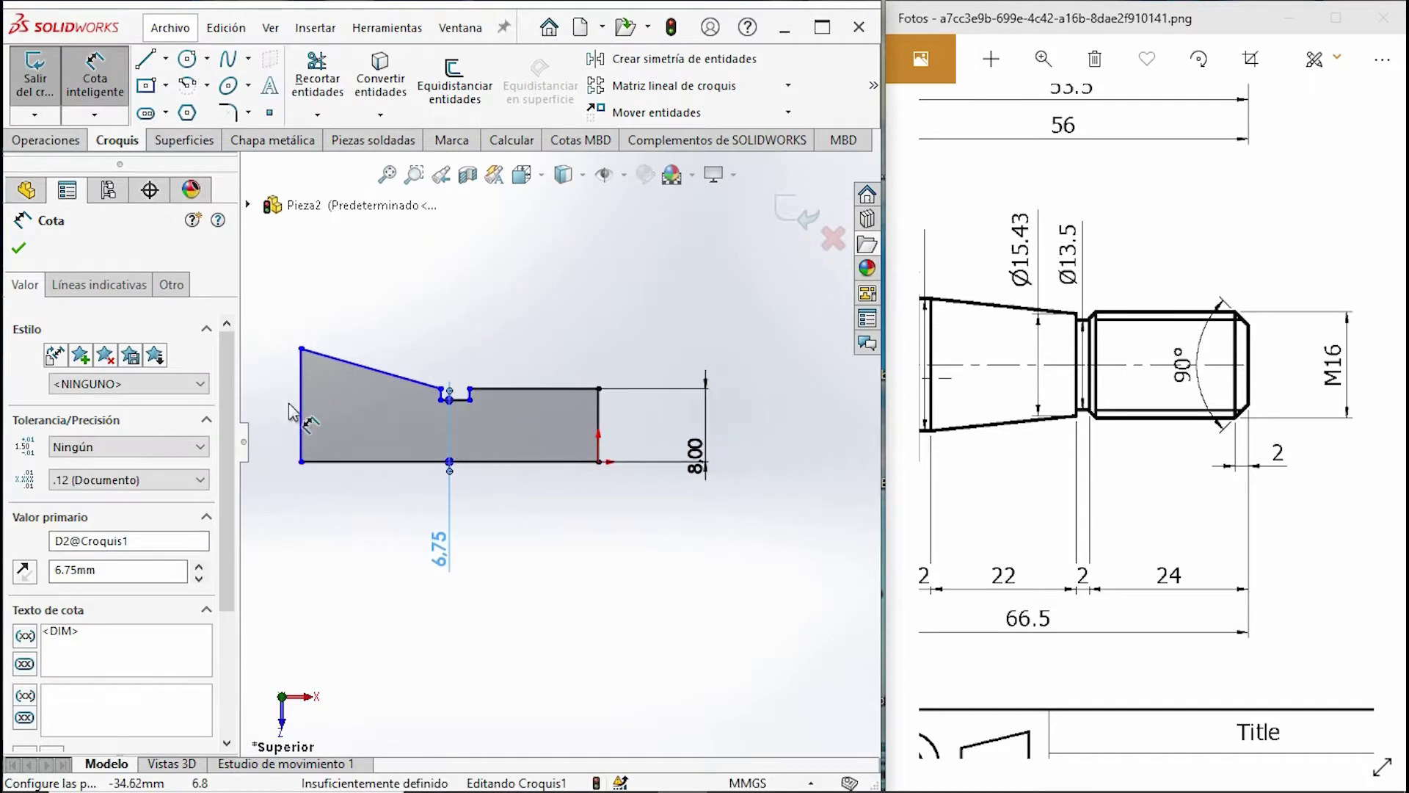
left_click_drag(949, 414, 1007, 413)
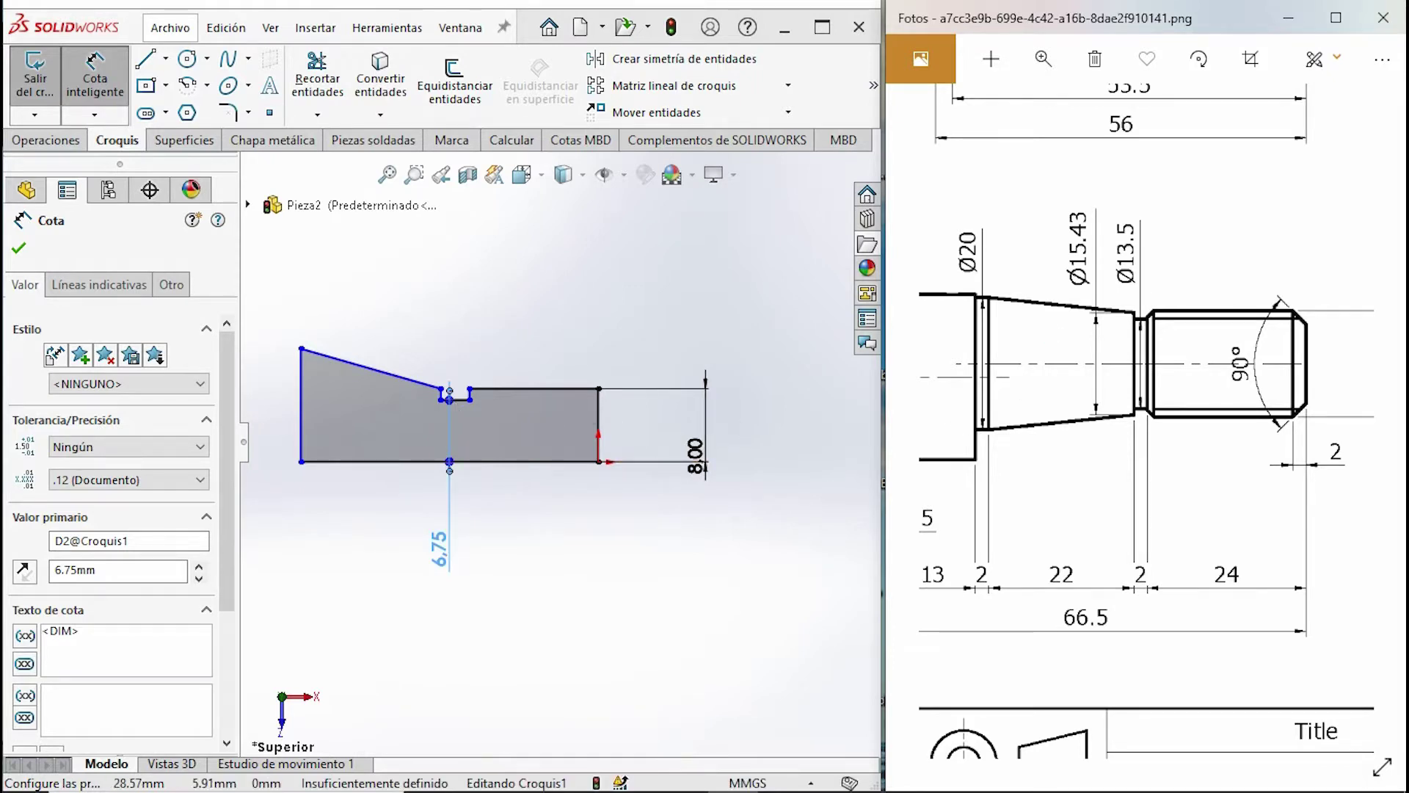
left_click(445, 397)
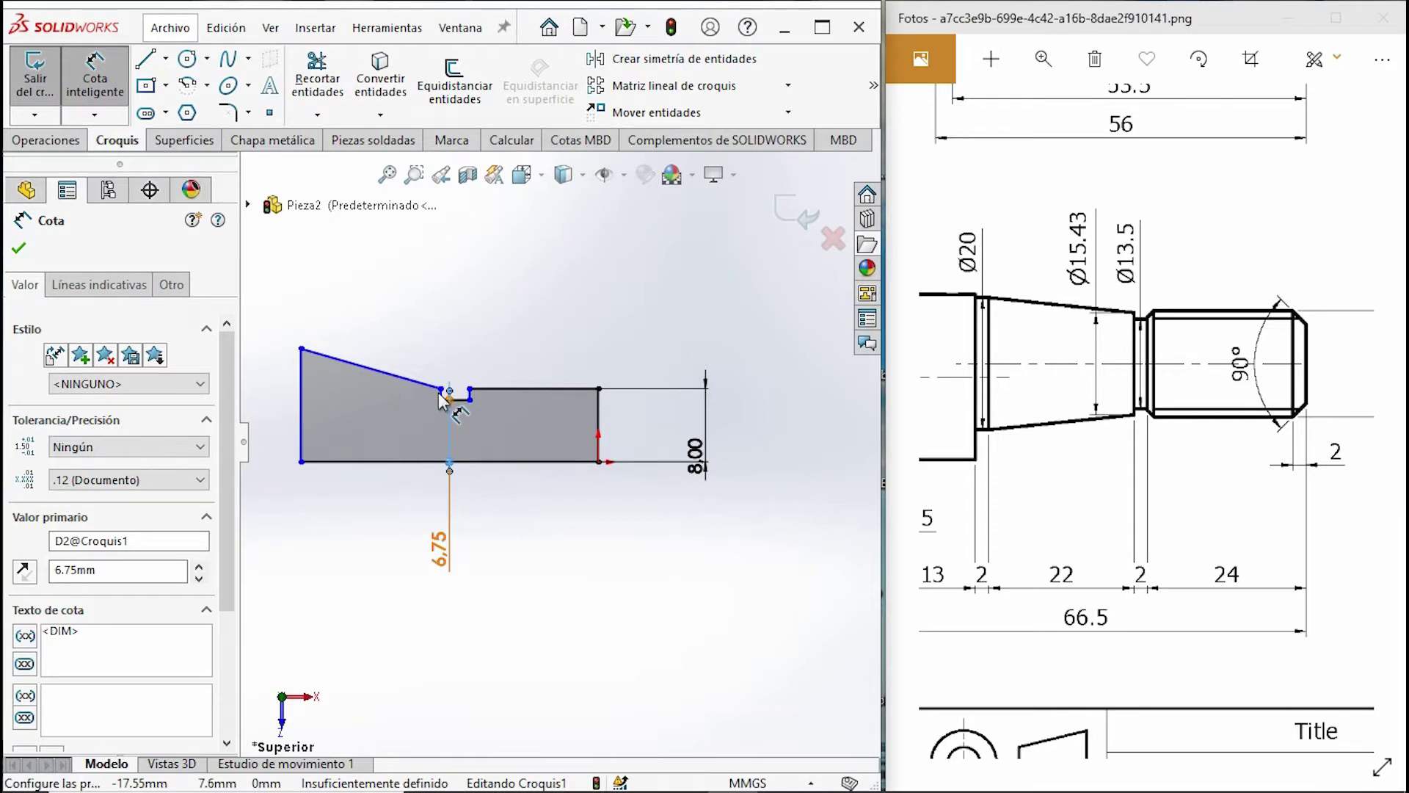
left_click(444, 391)
left_click(422, 462)
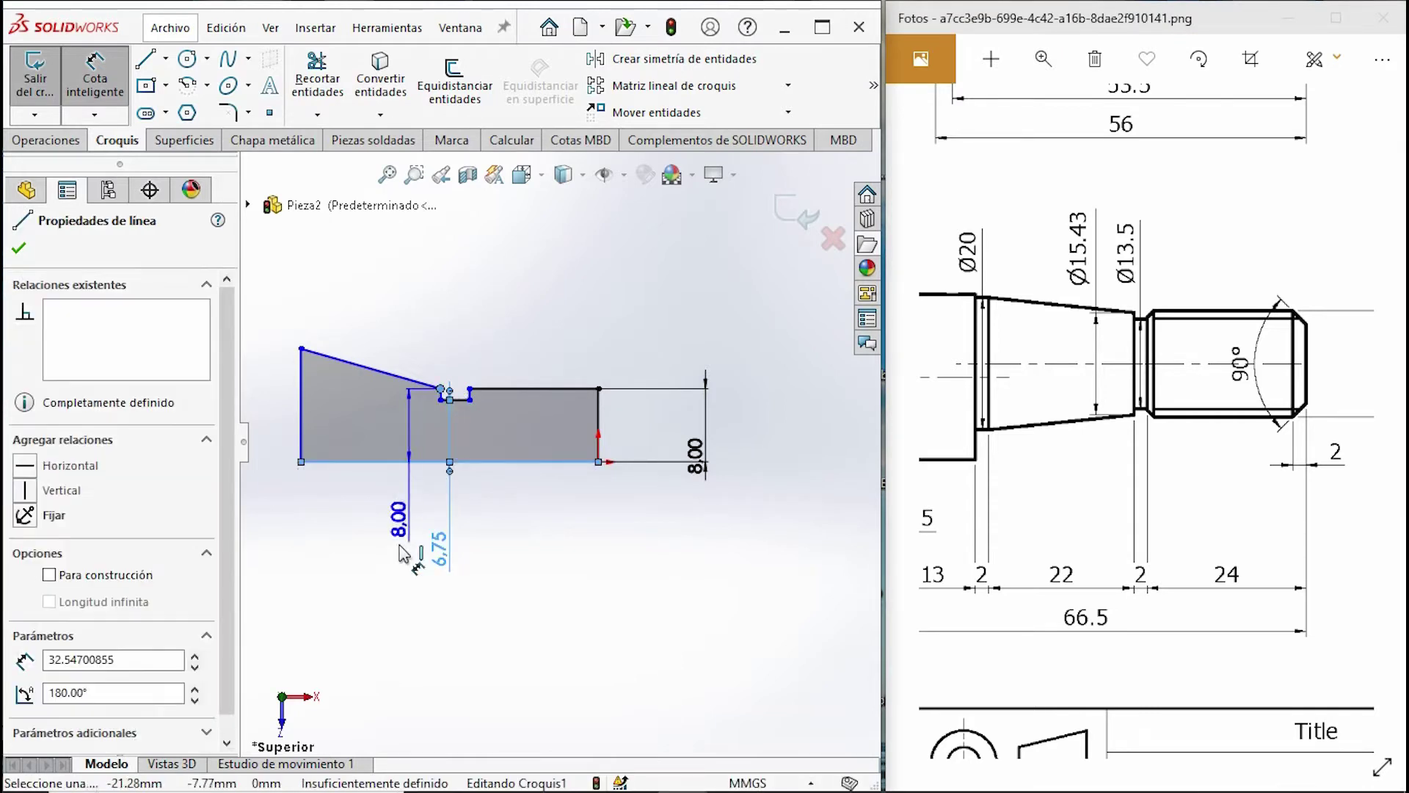
left_click(429, 645)
type("15.43/2")
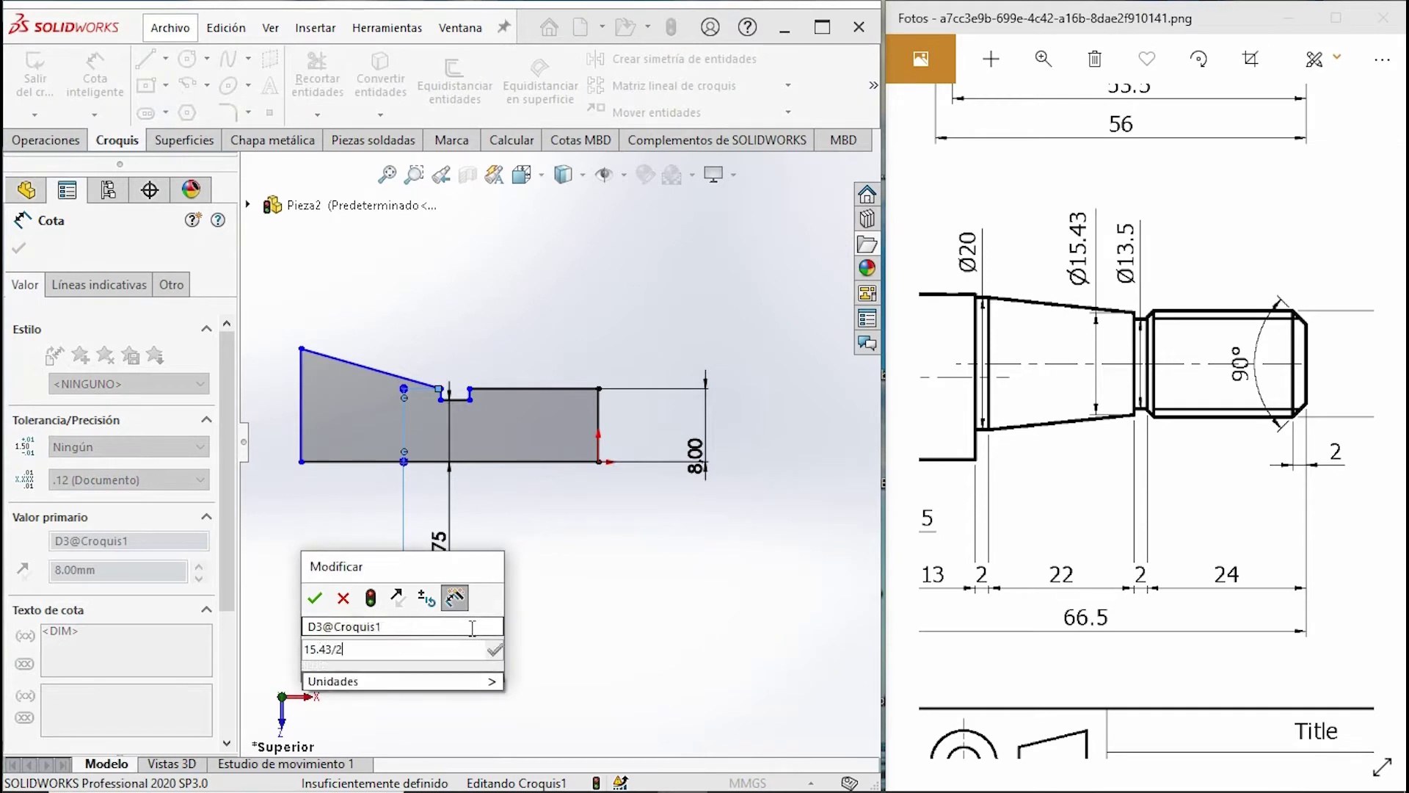
key("Return")
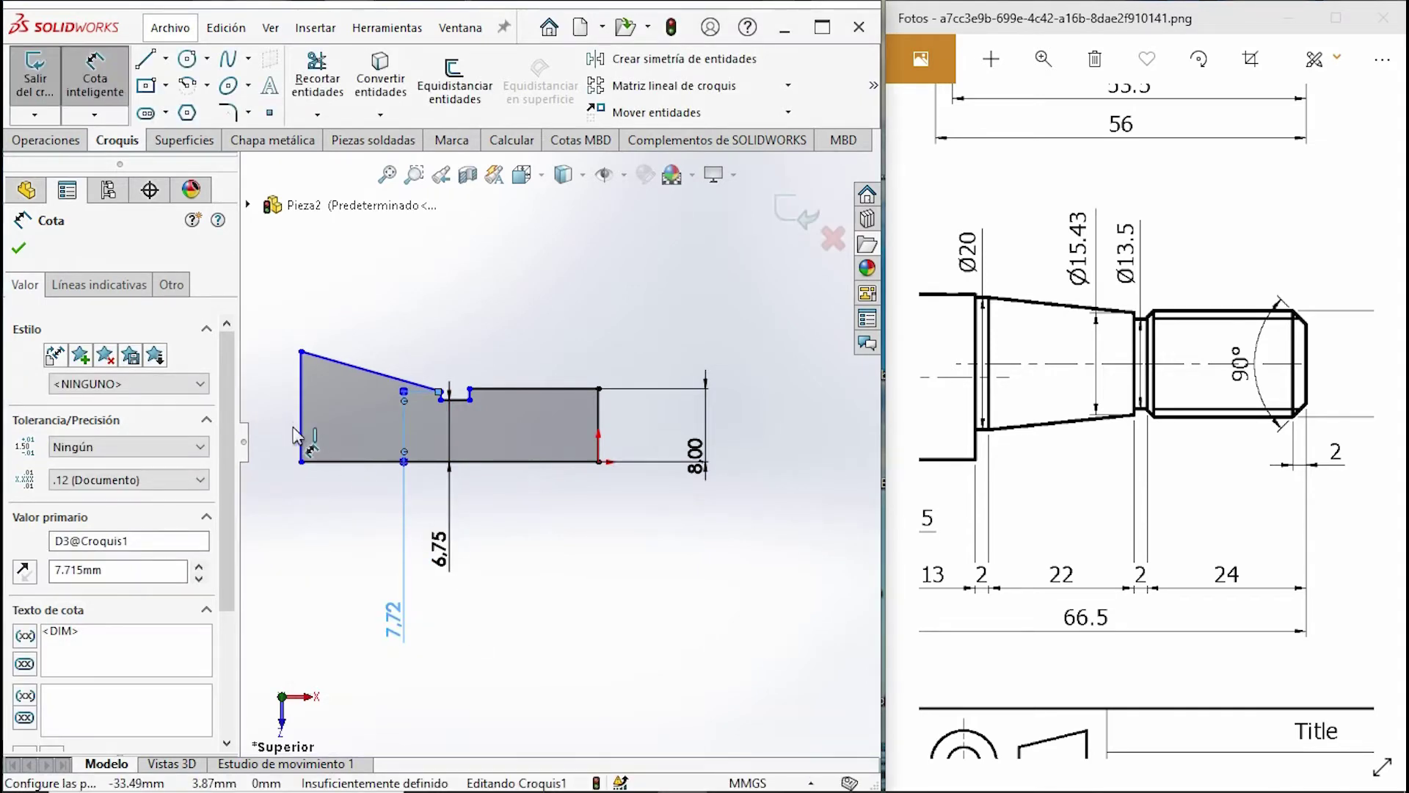
Dimension the vertical line at the taper's large end to 10 mm.
left_click(301, 449)
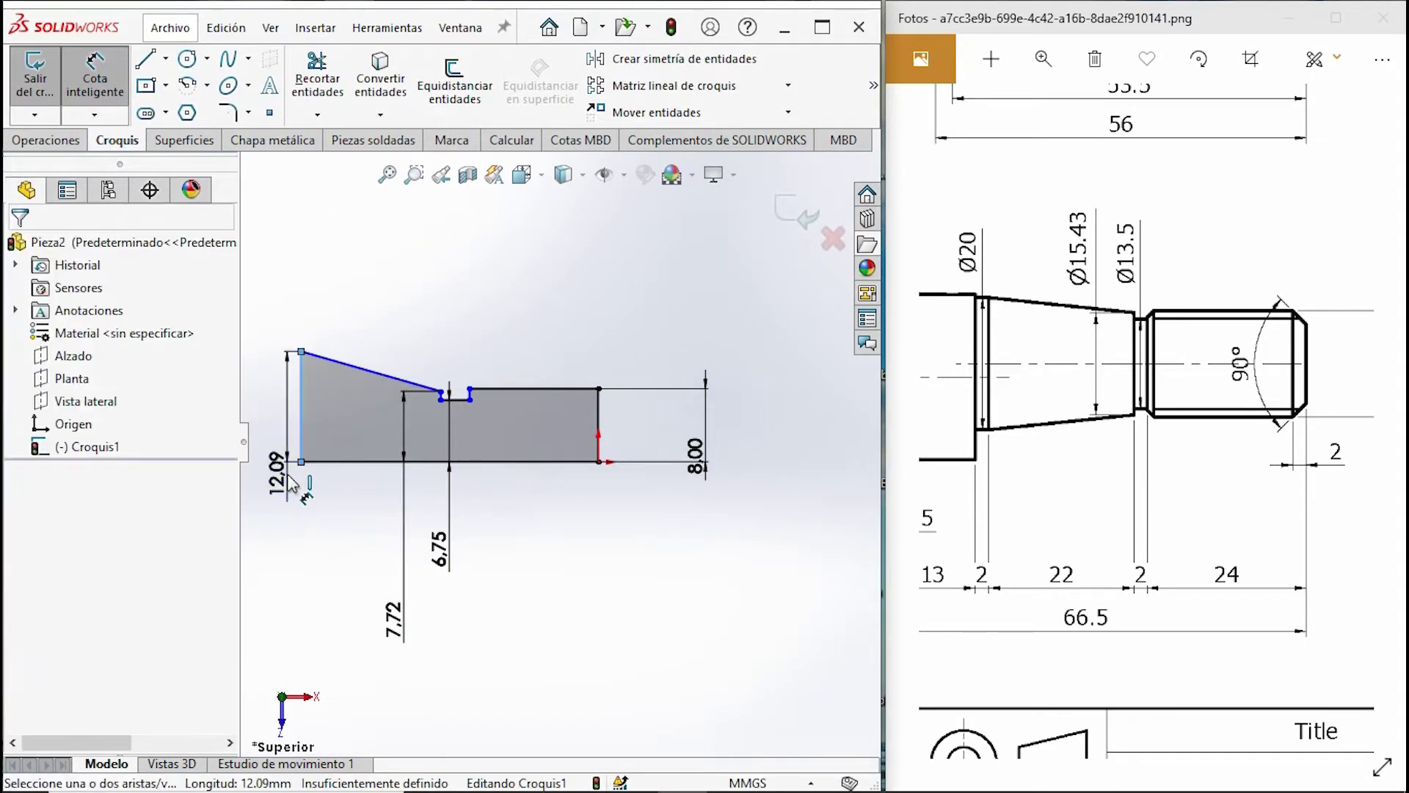
left_click(292, 484)
type("10")
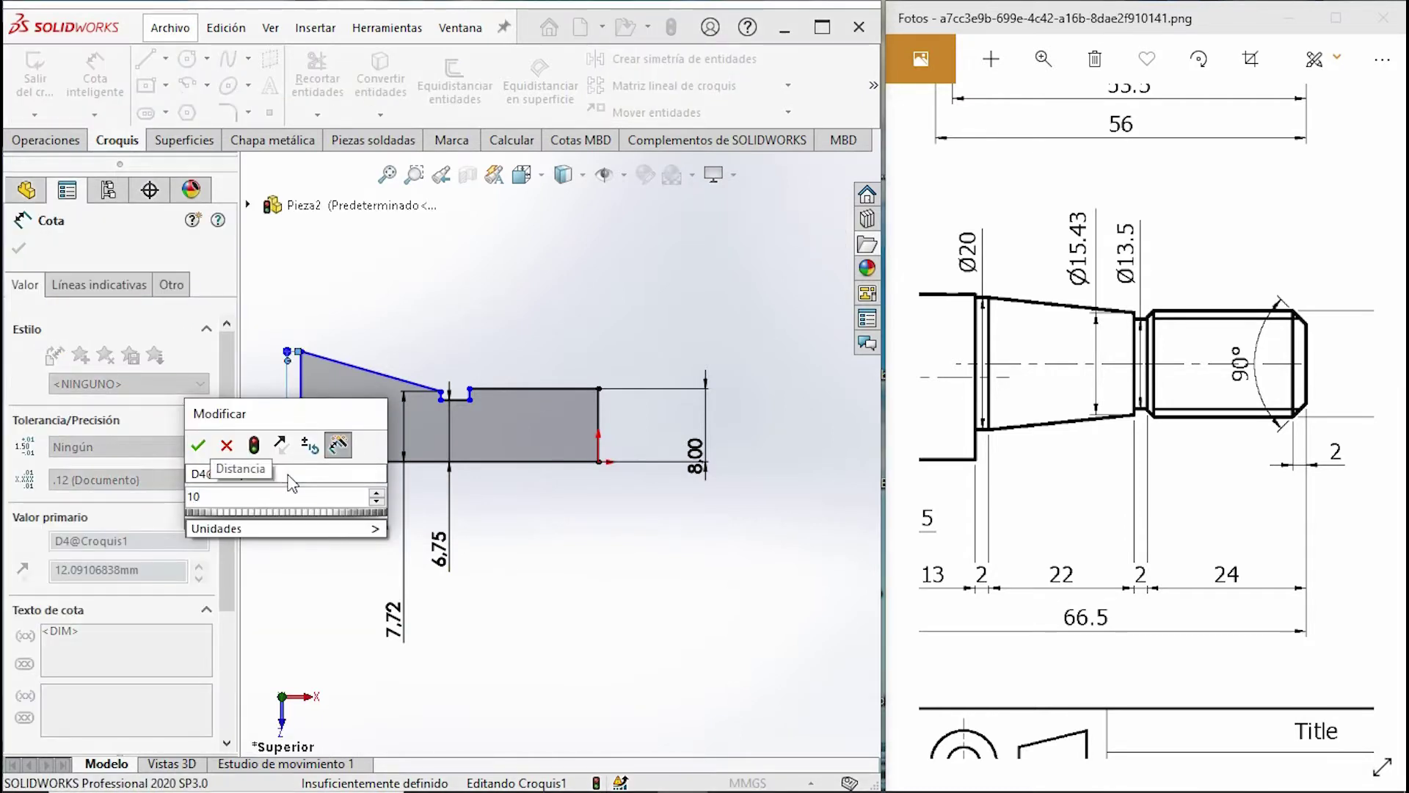
key("Return")
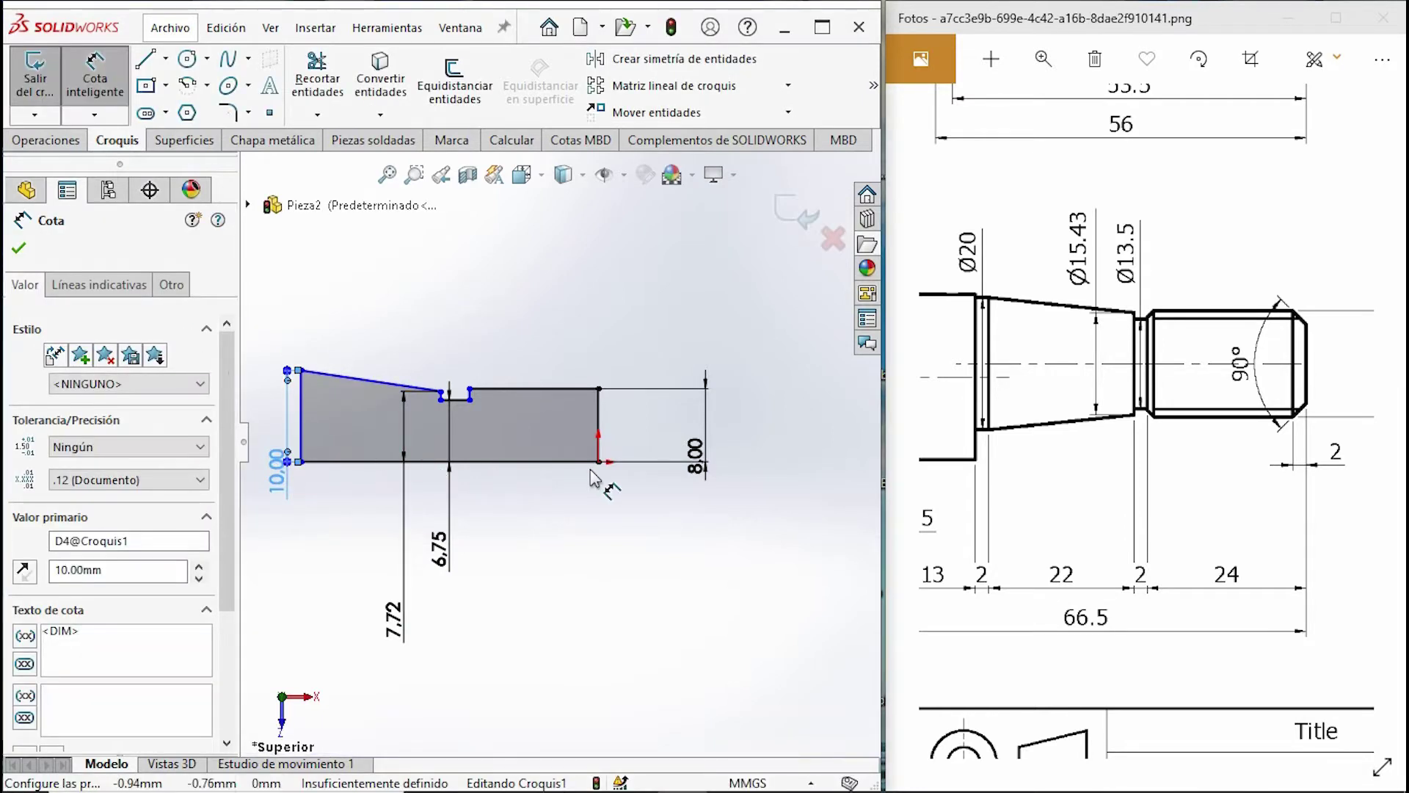
scroll(477, 424, "down", 1)
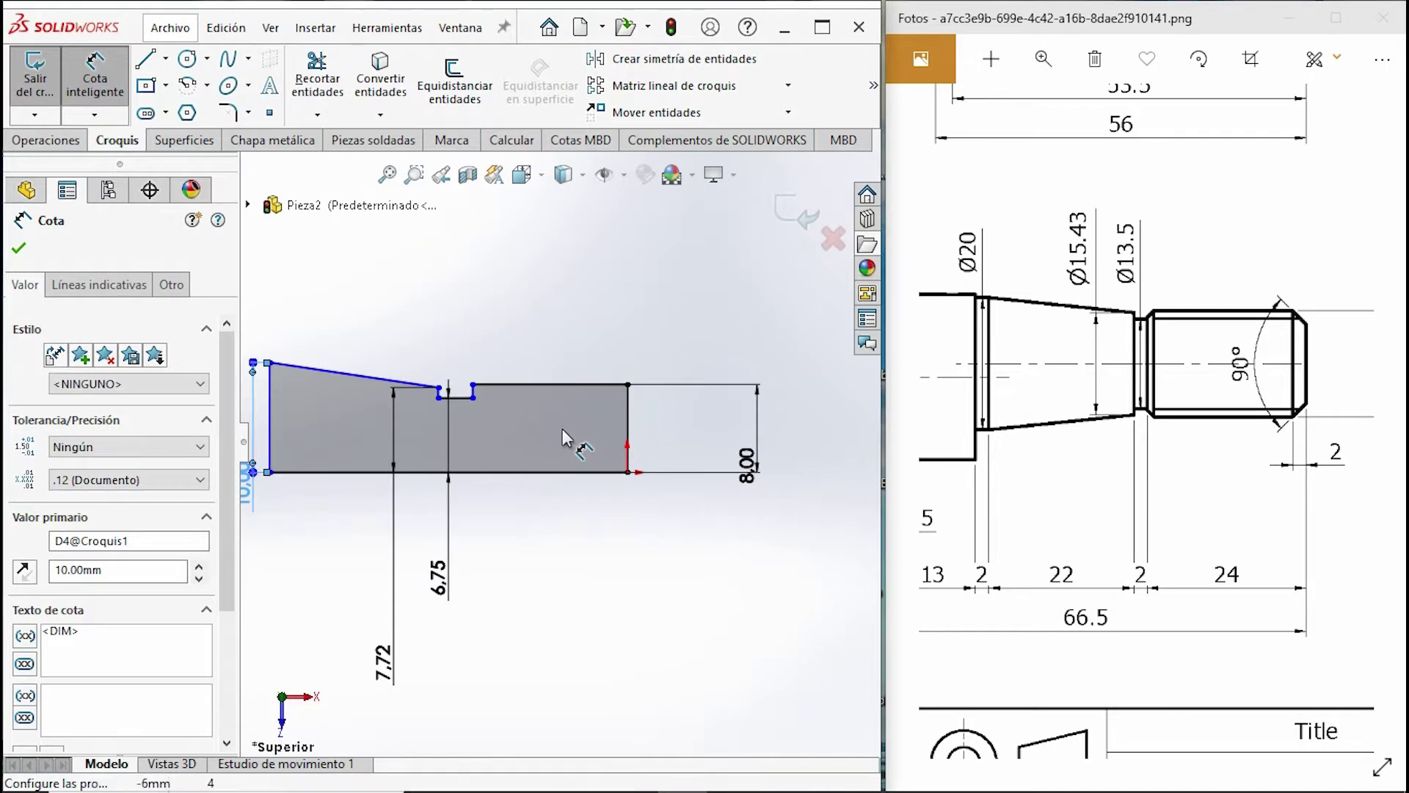
left_click(573, 489)
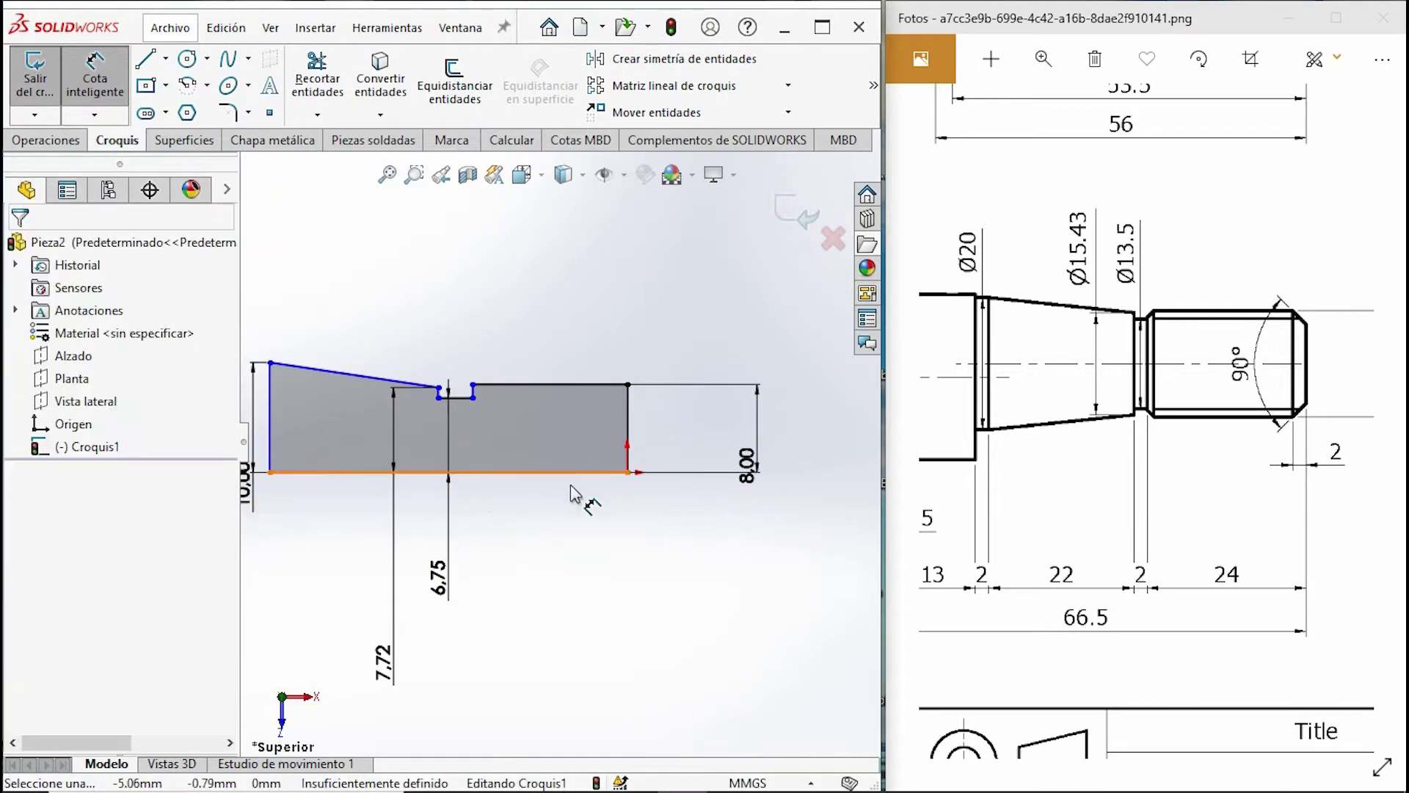
left_click(582, 477)
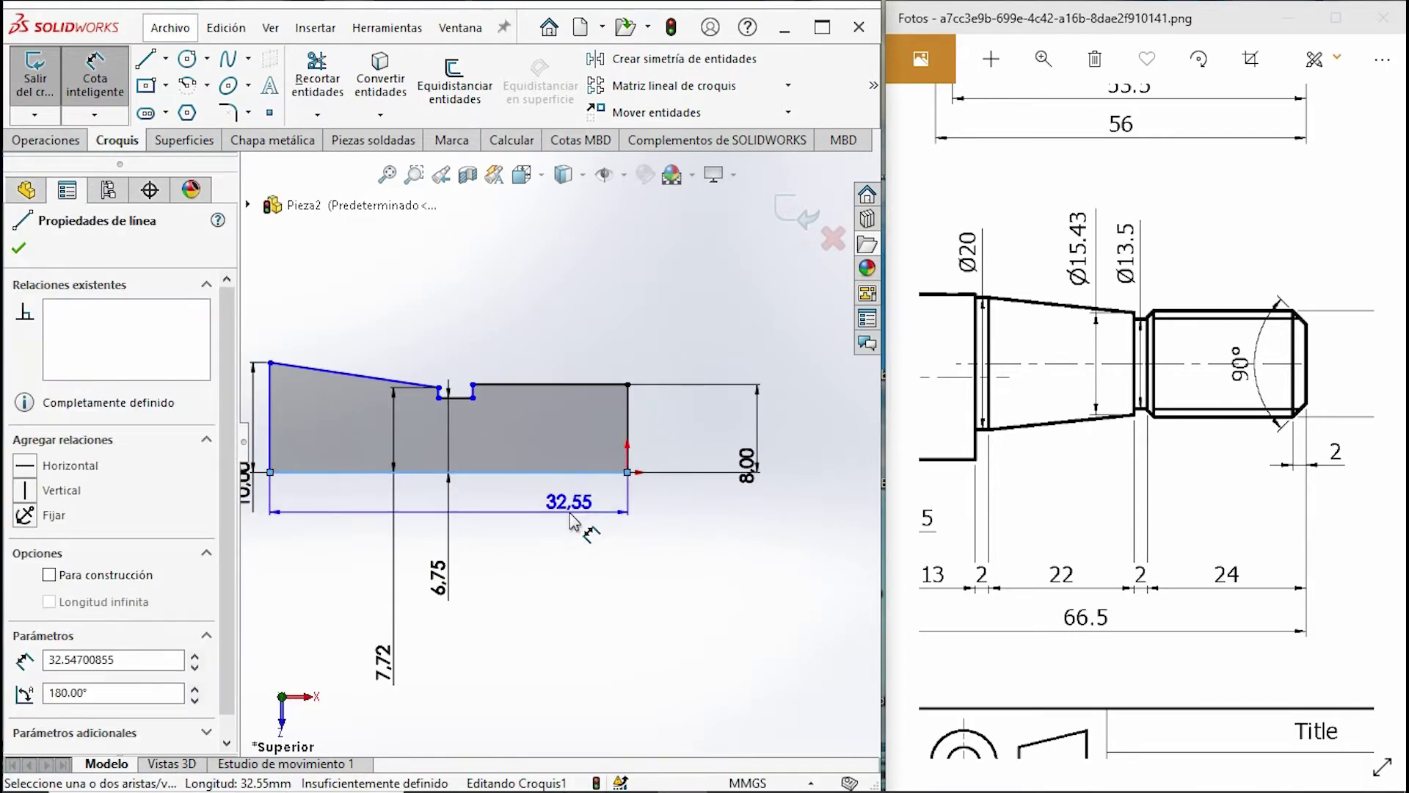
key("Escape")
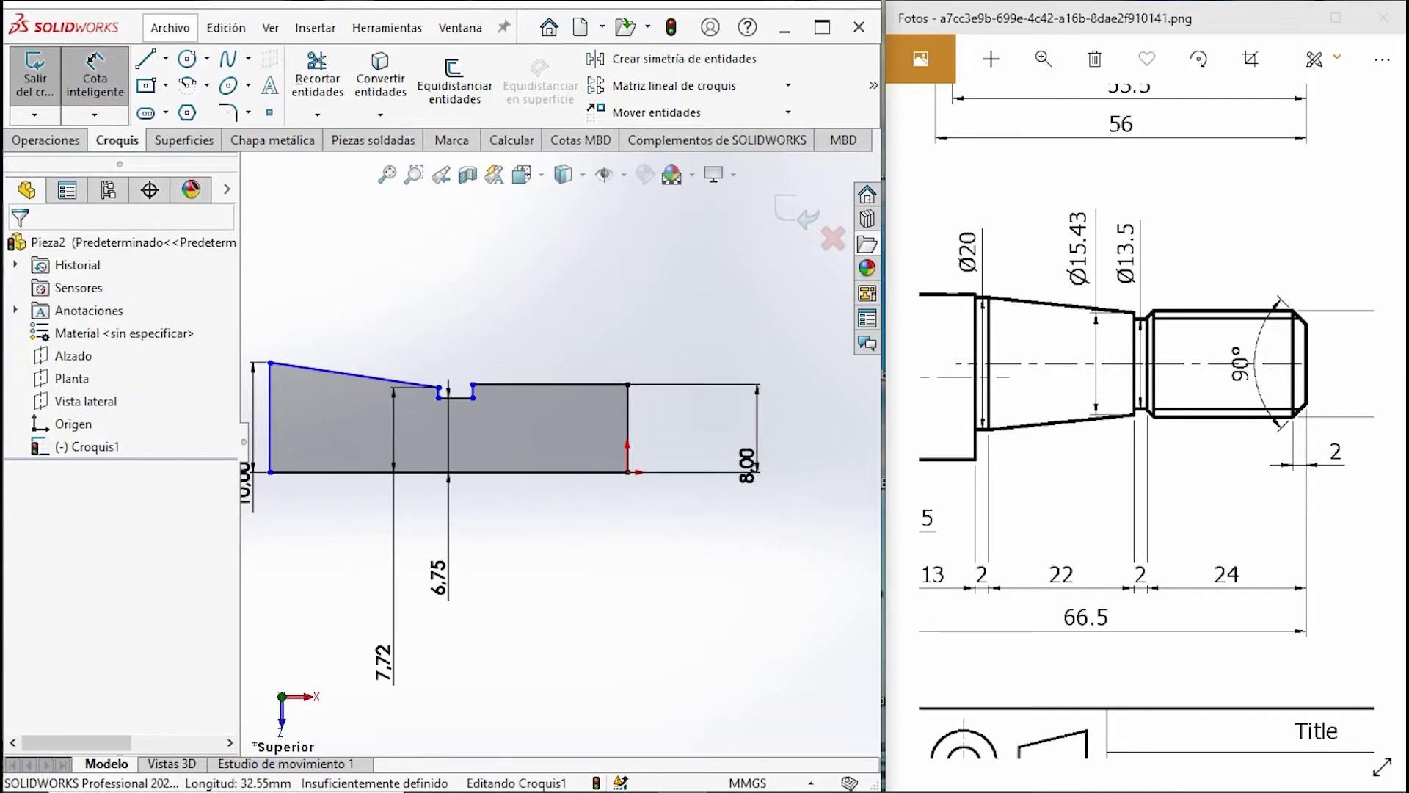
Convert the horizontal base line of the profile to construction geometry.
right_click(555, 485)
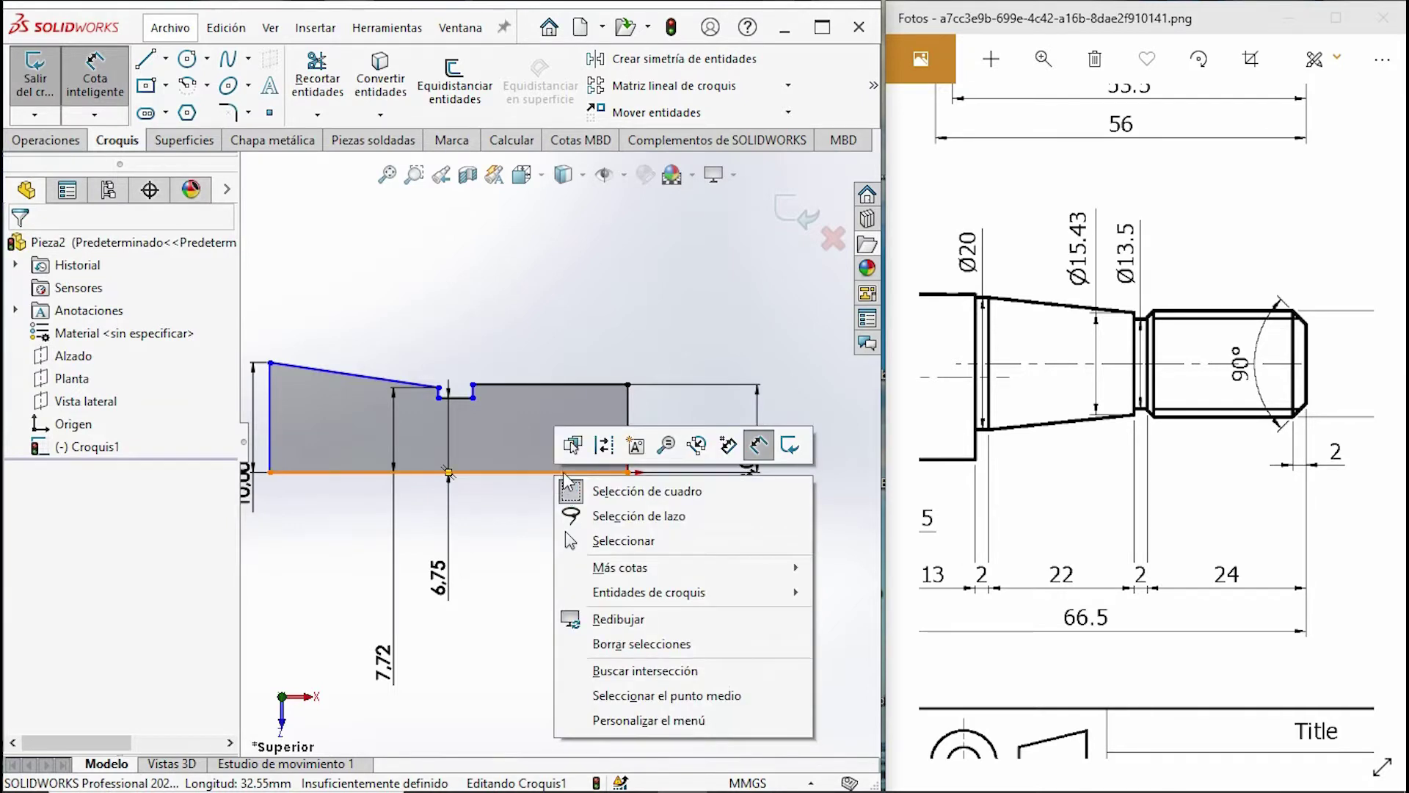
left_click(569, 443)
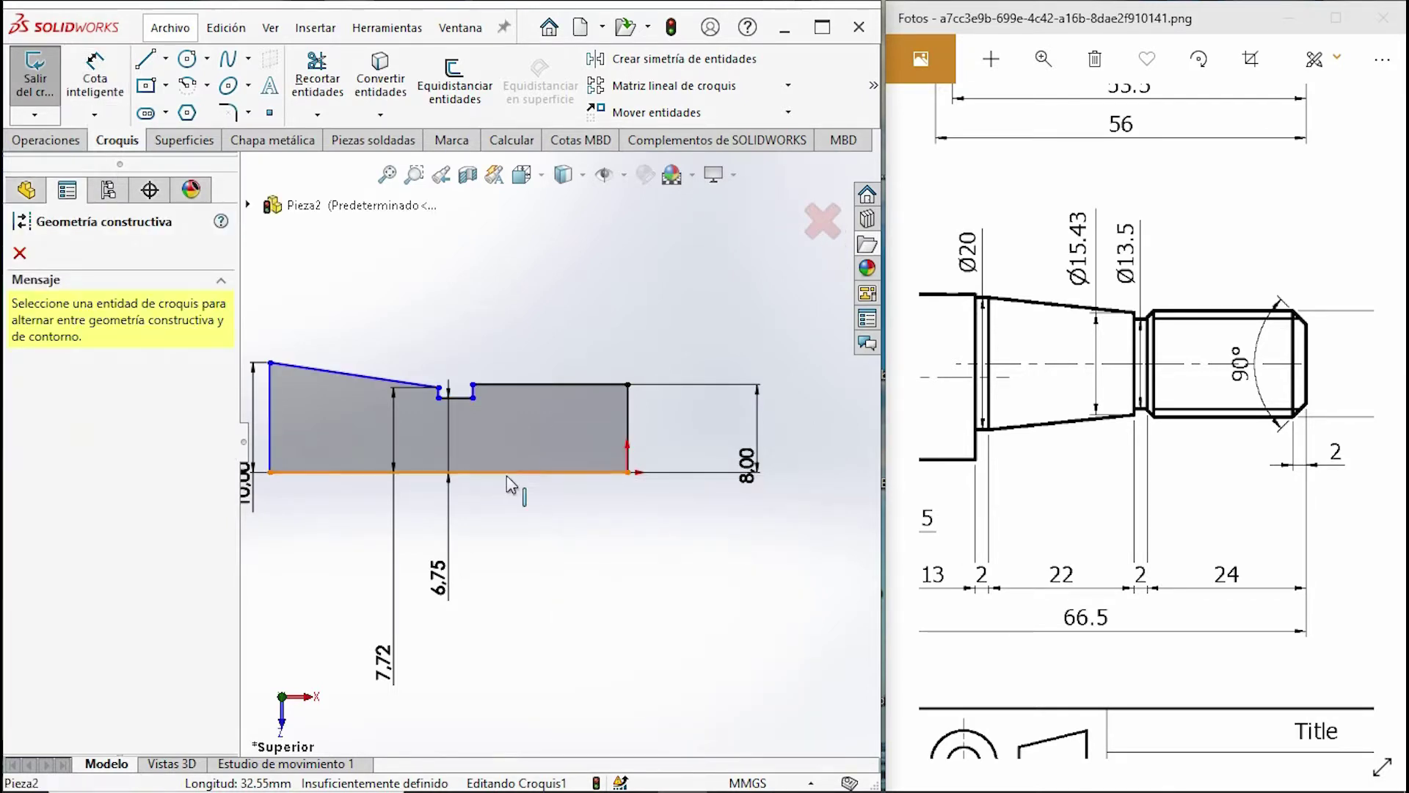
left_click(506, 473)
left_click(114, 75)
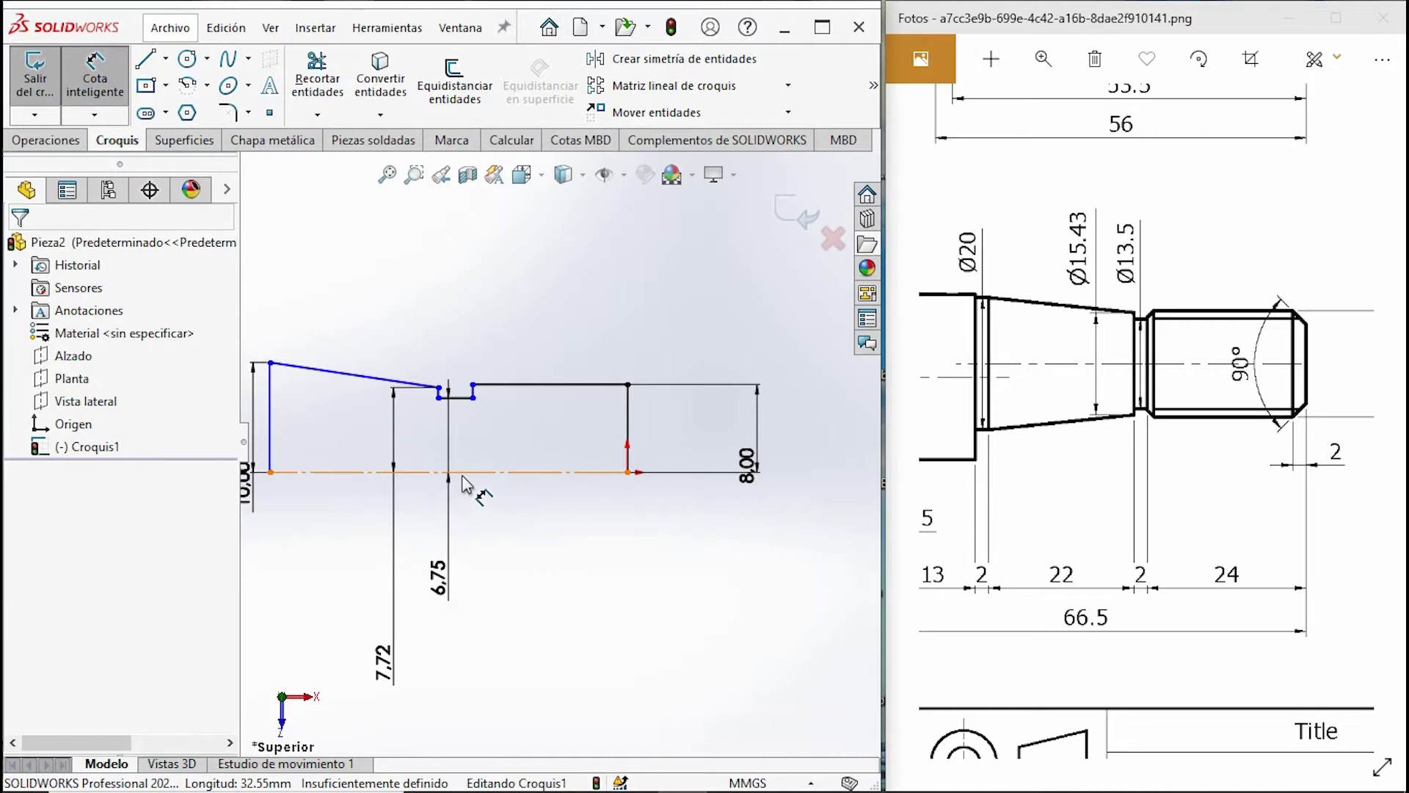
Dimension the width of the groove's floor to 2 mm.
left_click(458, 397)
left_click(470, 539)
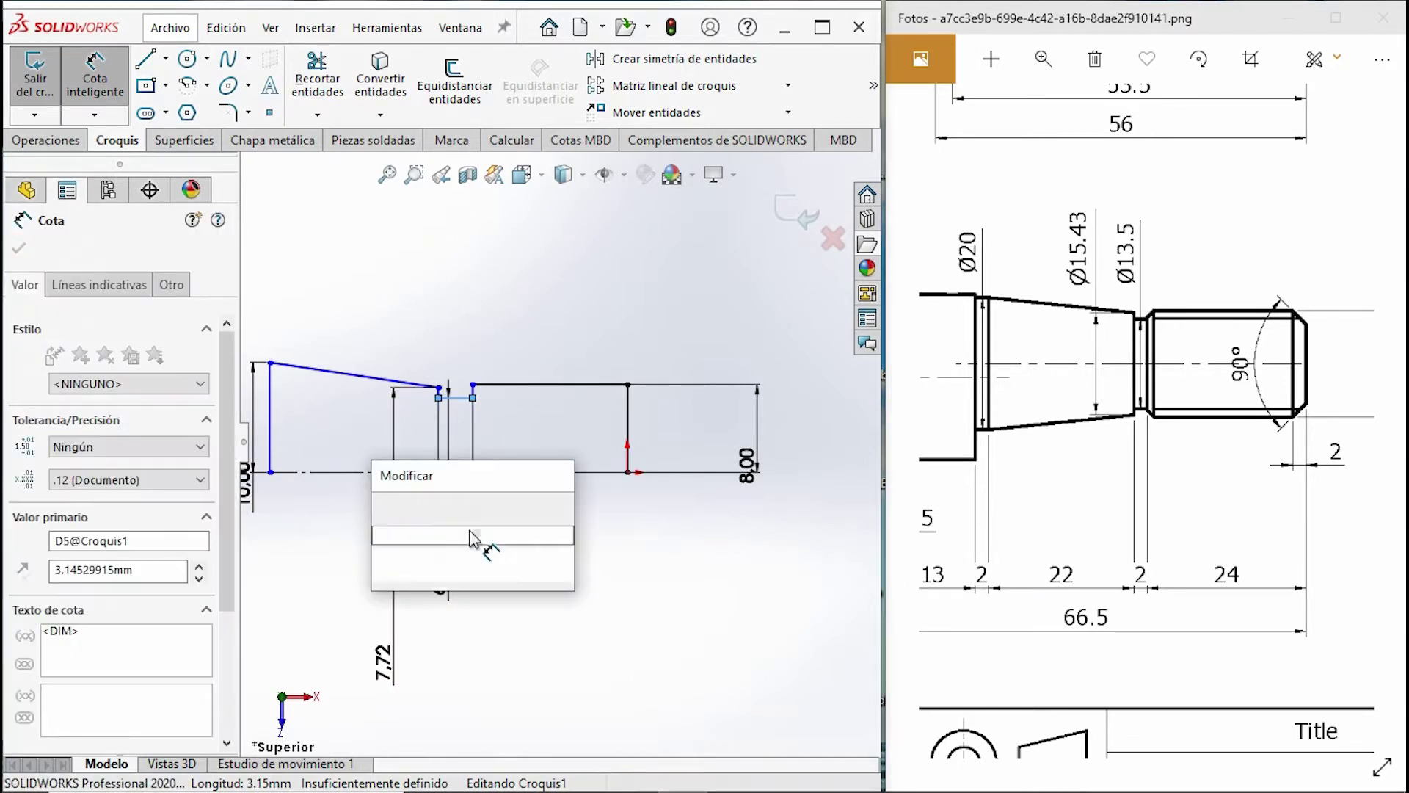
type("2")
key("Return")
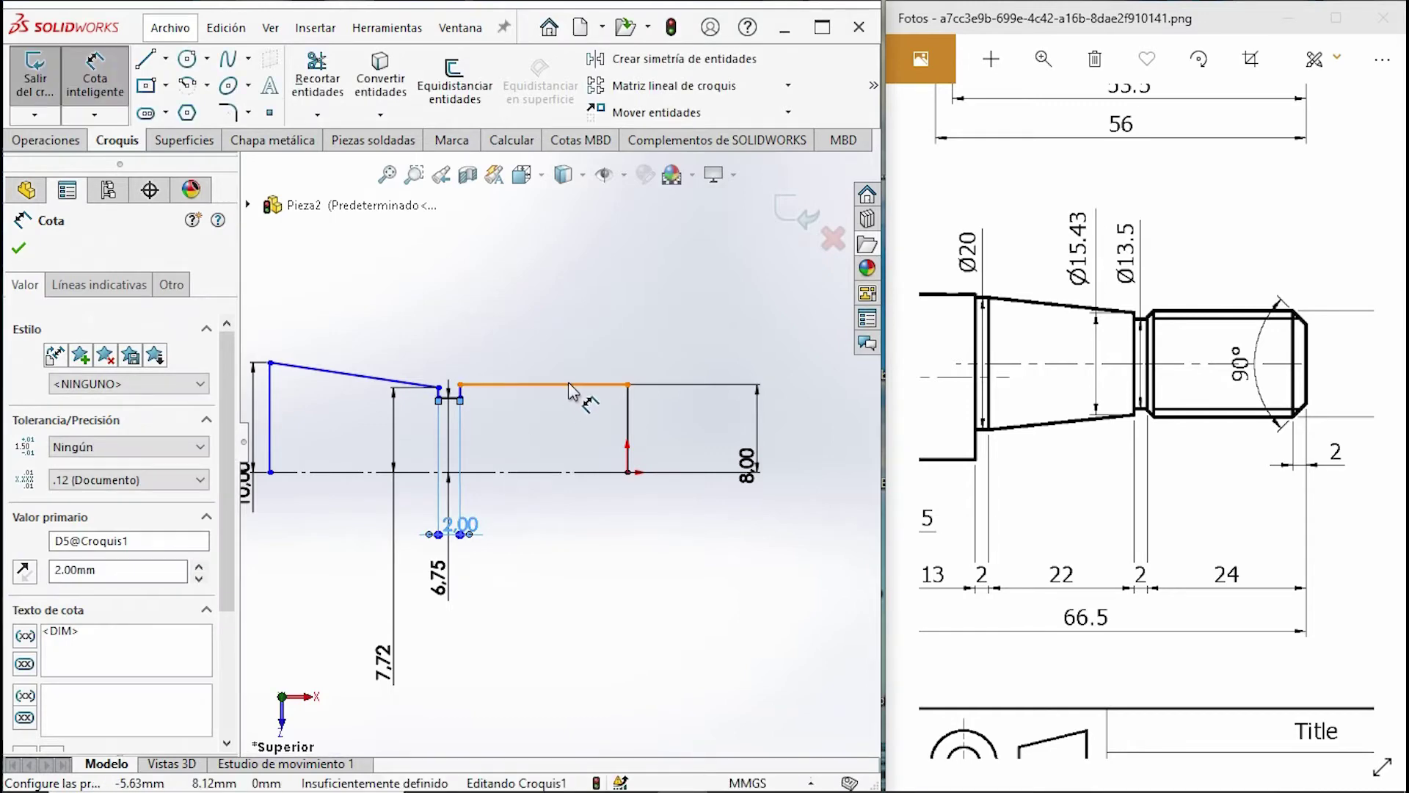
Dimension the length of the horizontal line between the groove and the origin end to 24 mm.
left_click(569, 419)
left_click(547, 587)
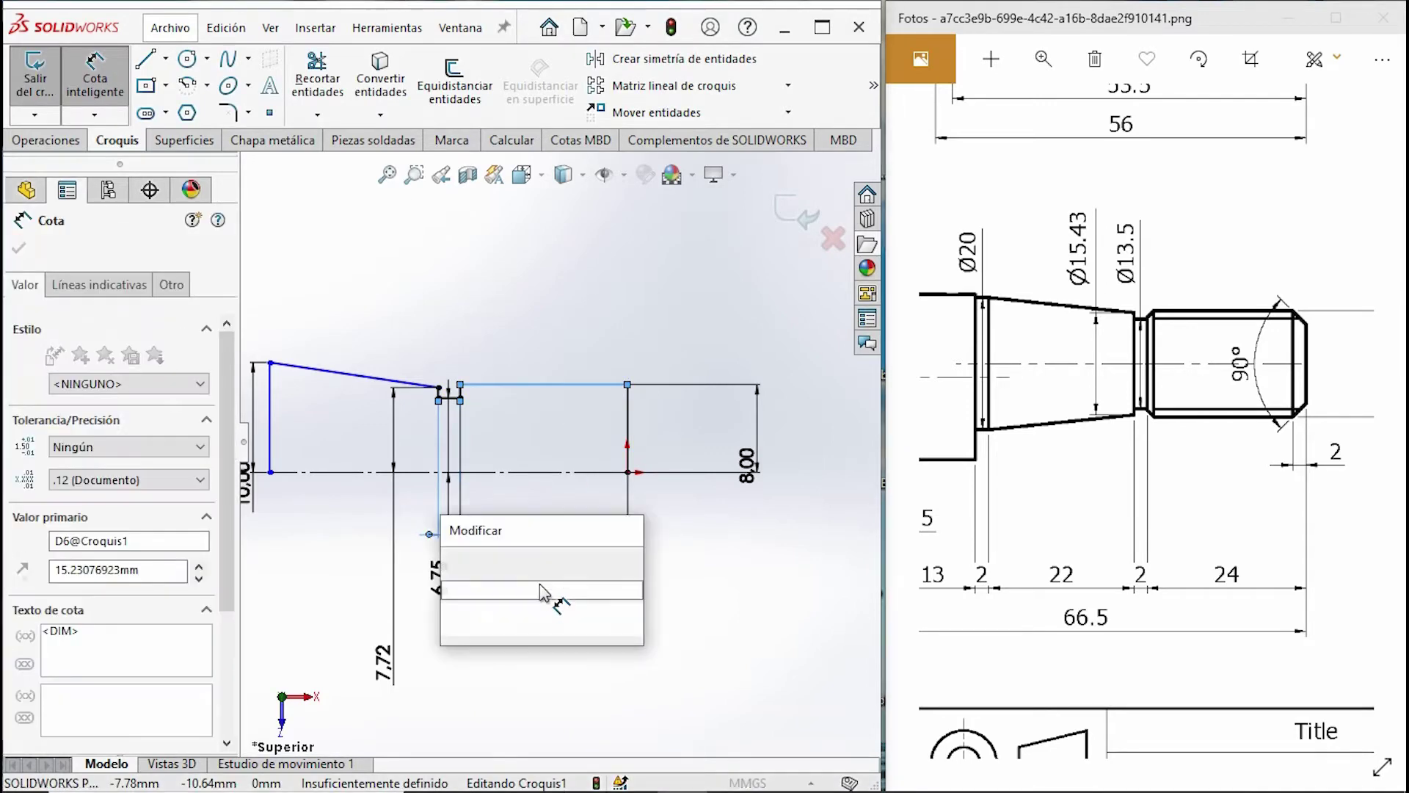
type("24")
key("Return")
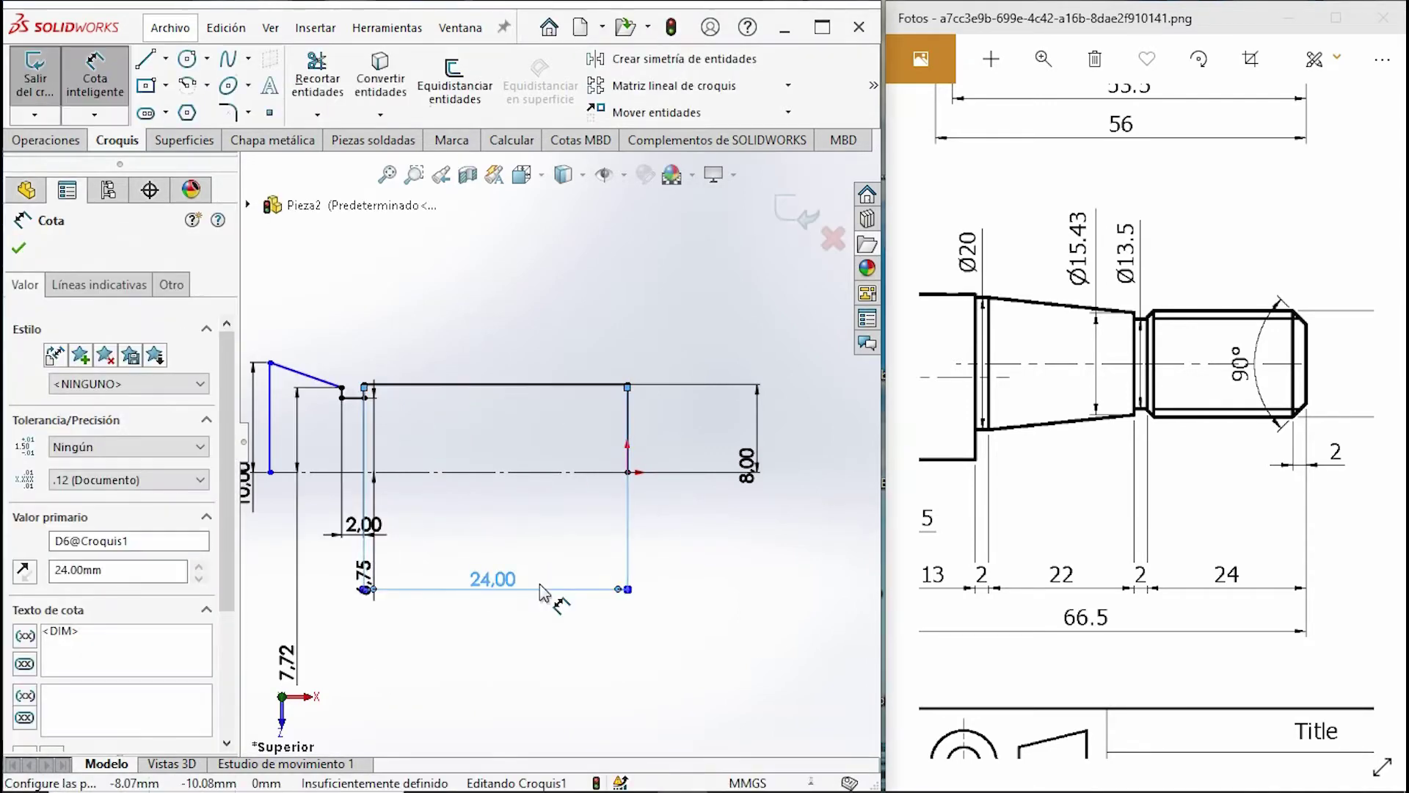
Dimension the horizontal distance between the taper's two endpoints to 22 mm.
scroll(562, 603, "up", 1)
scroll(441, 505, "down", 1)
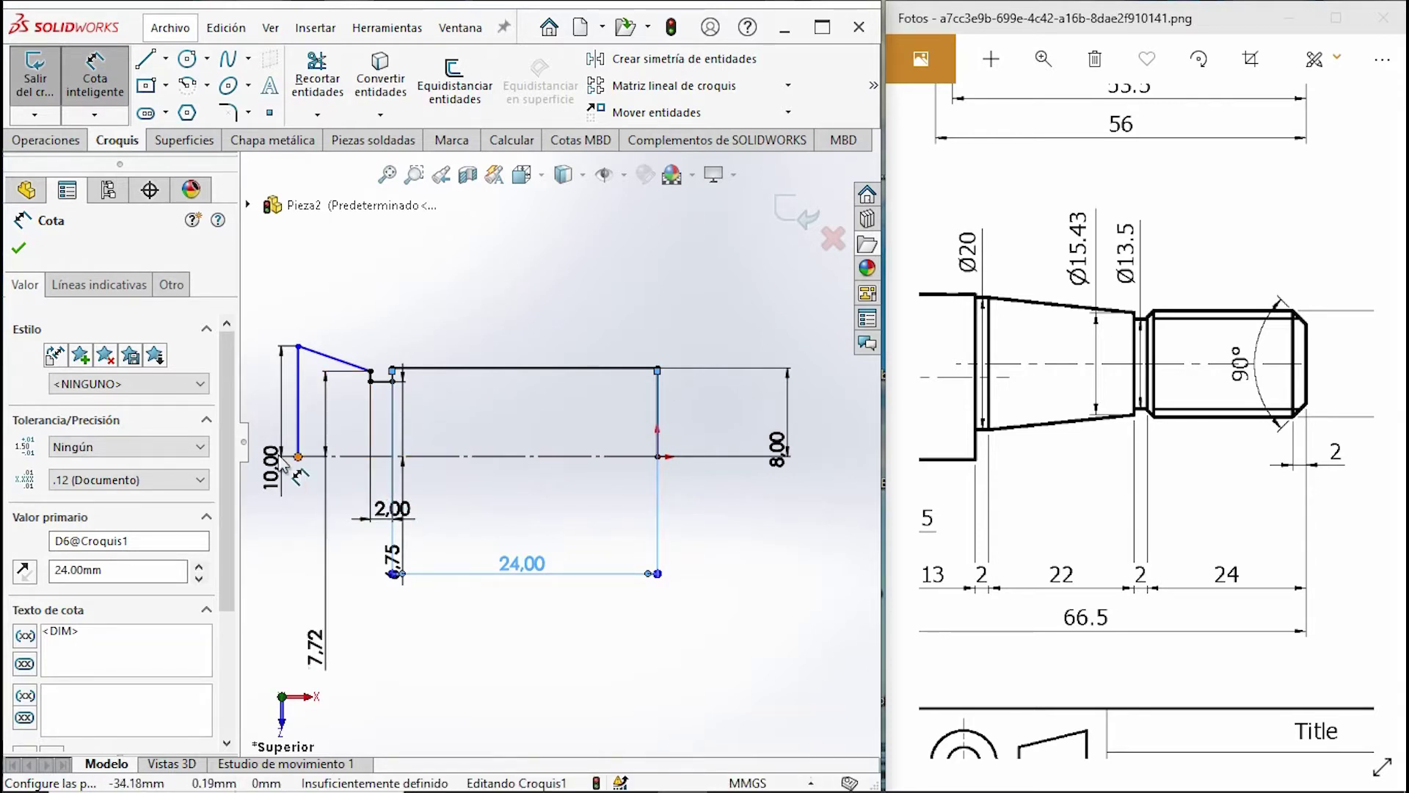
left_click(298, 346)
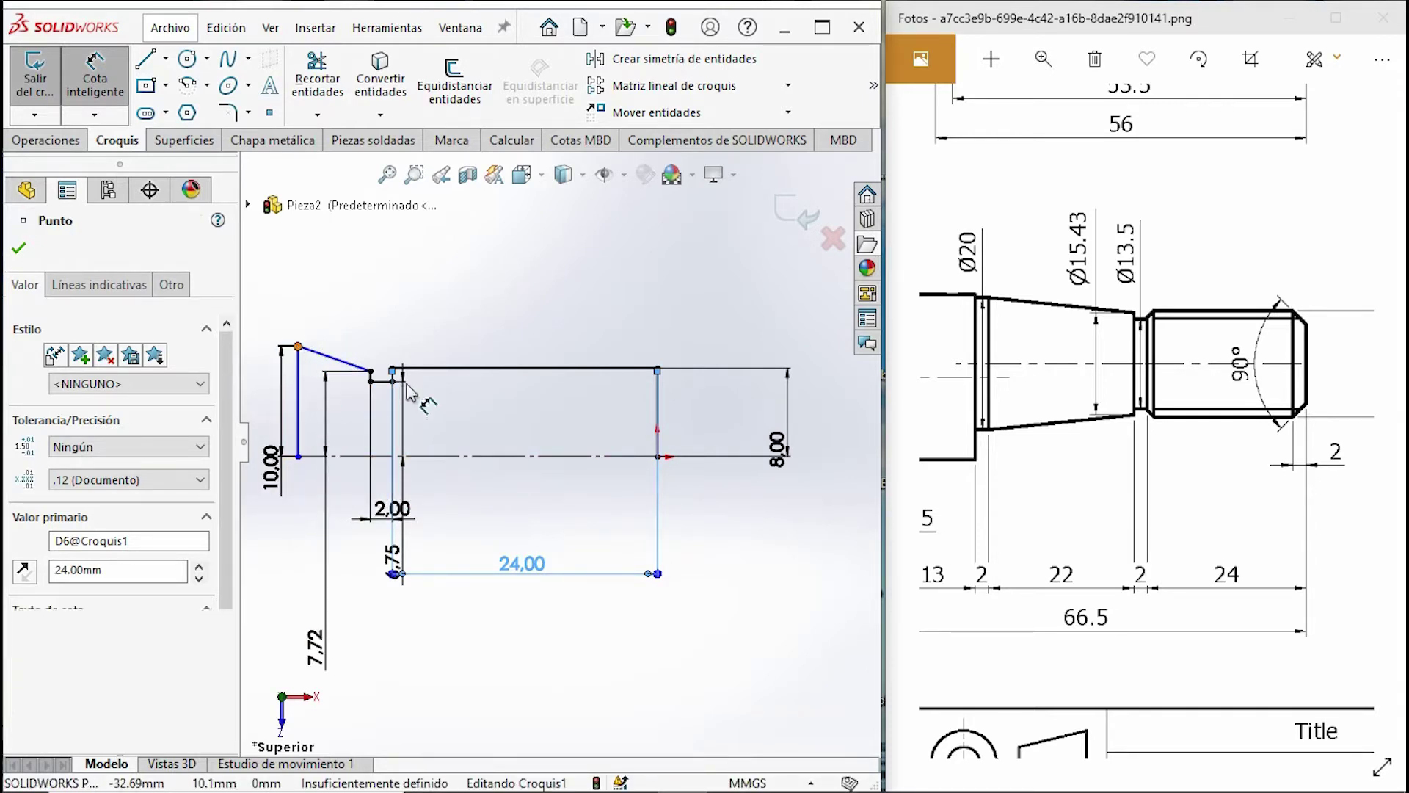
left_click(371, 370)
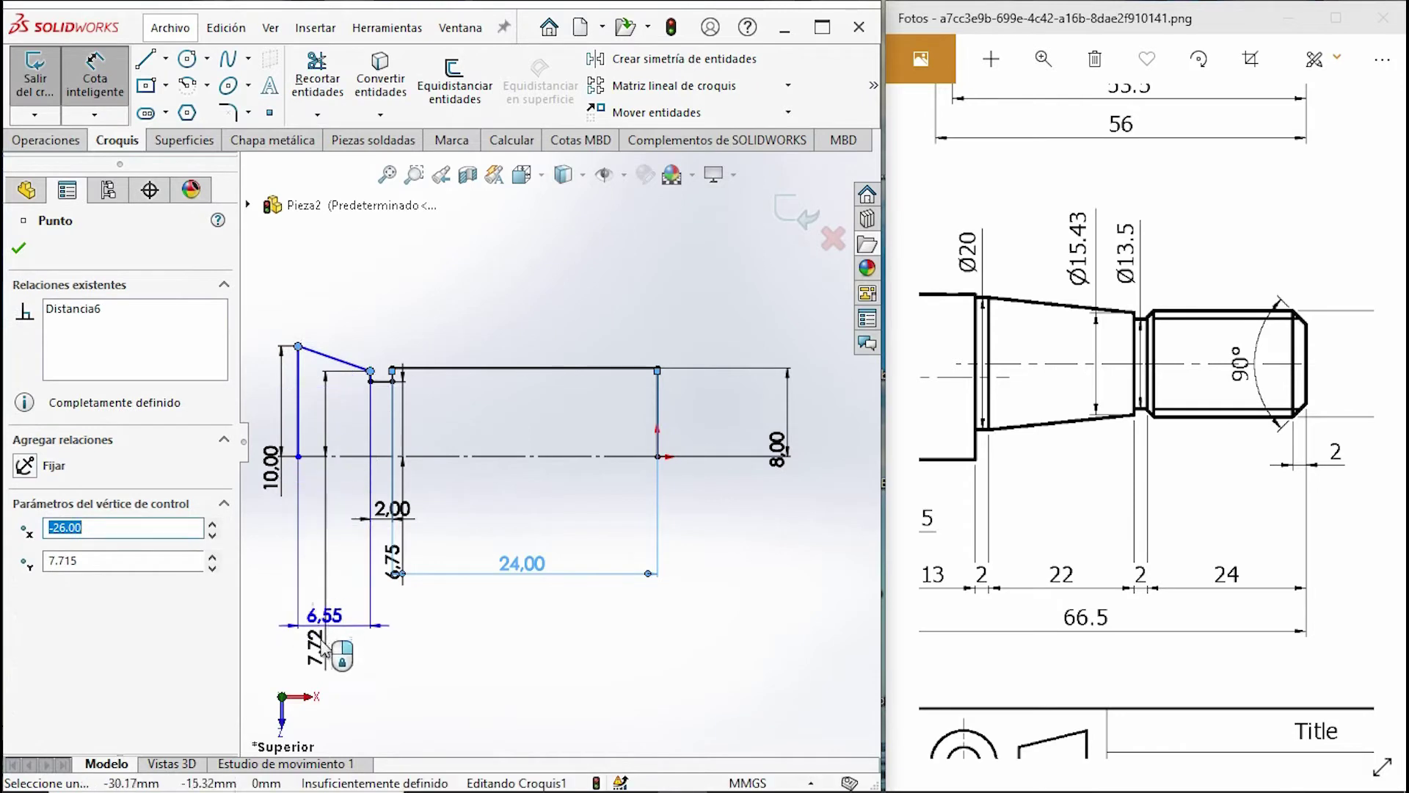
left_click(331, 701)
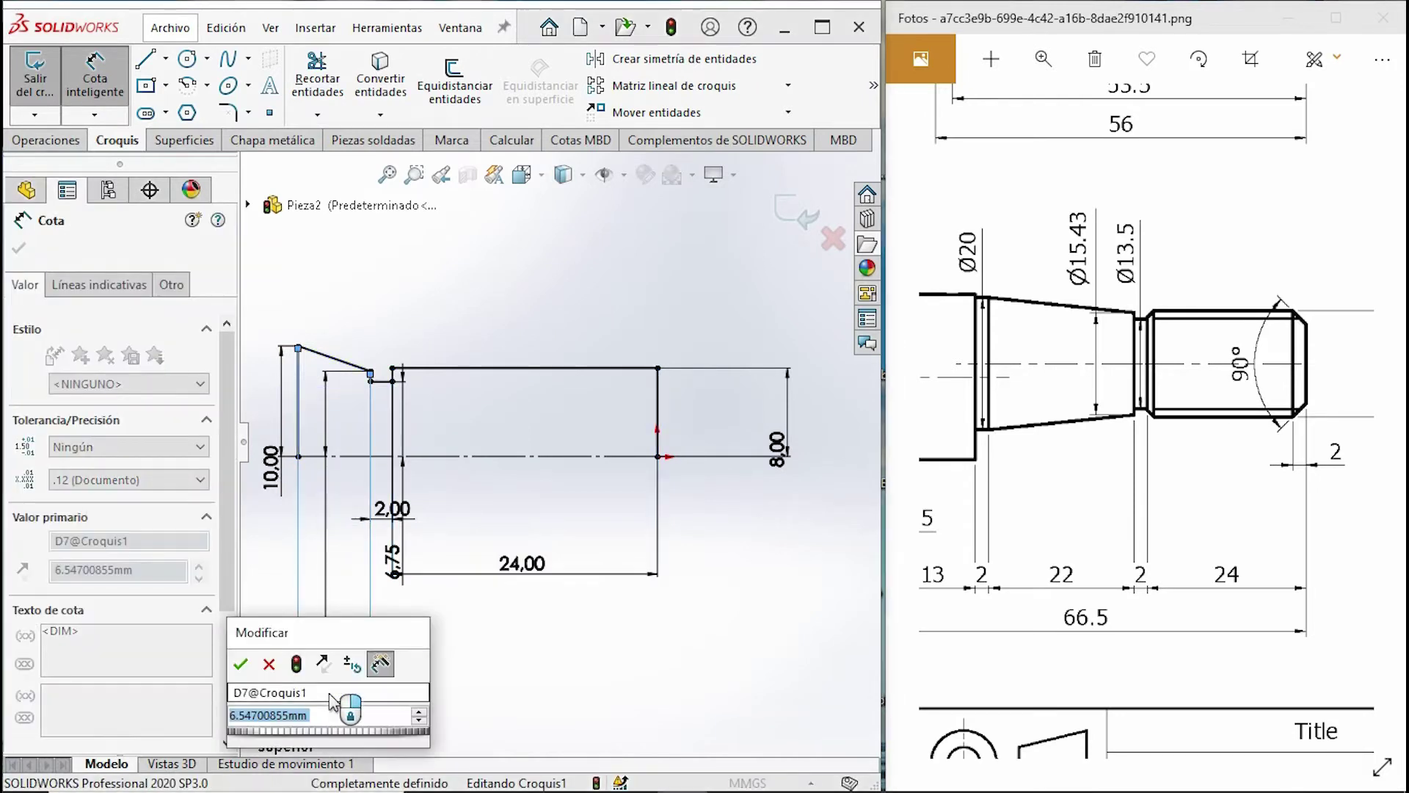
type("22")
key("Return")
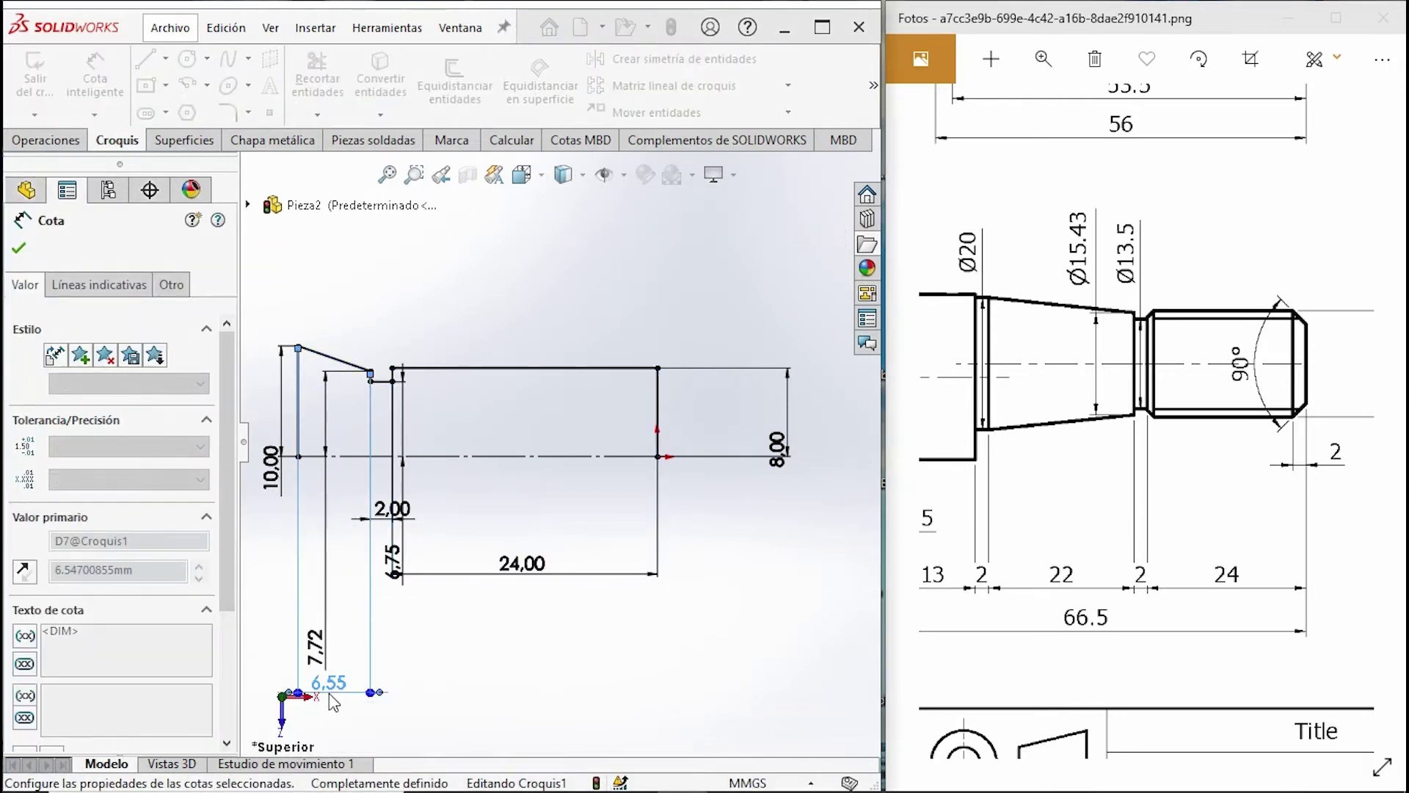
Sketch a rectangular extension about 2.1 mm wide beyond the taper's large end, down to the base line, and trim the vertical line dividing it from the taper.
left_click_drag(1058, 408, 1122, 404)
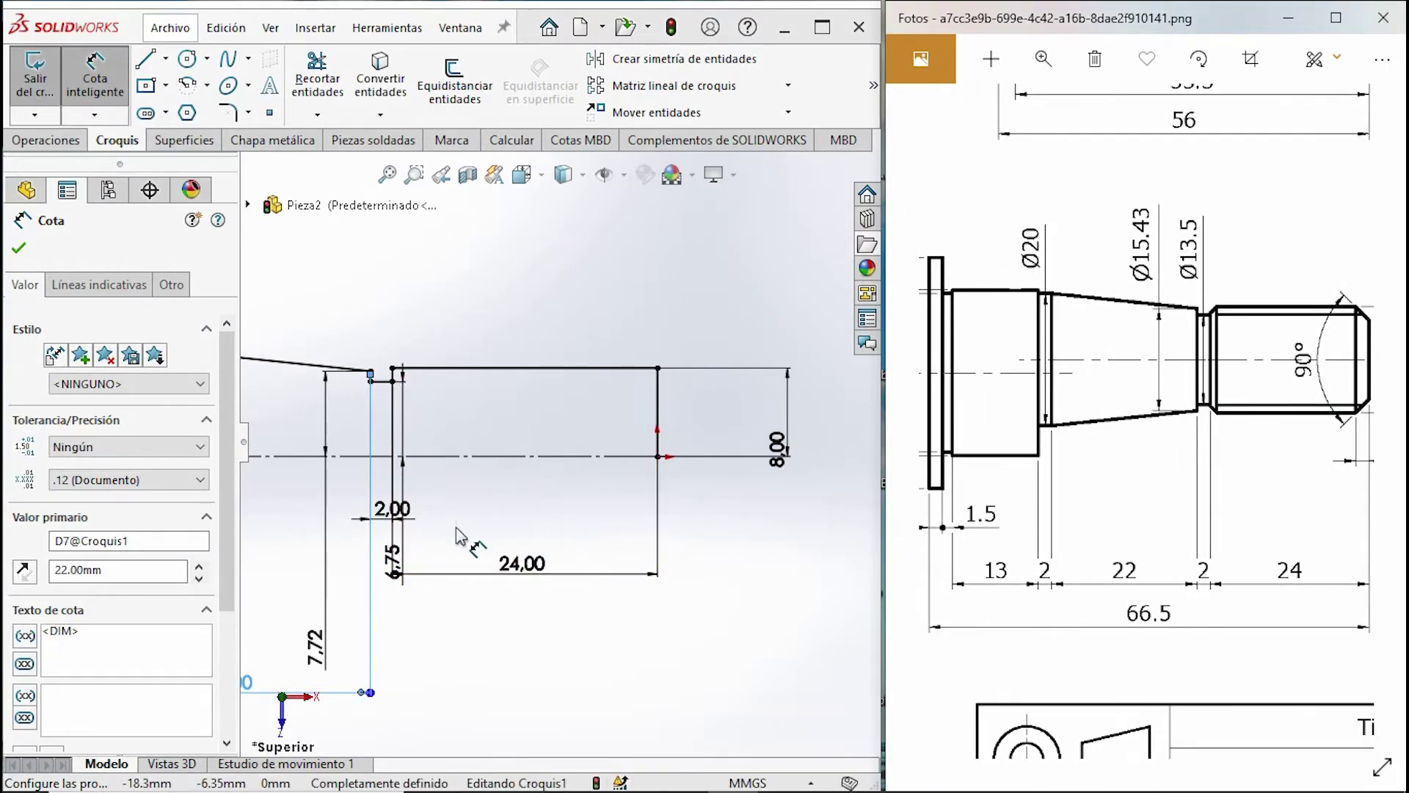
left_click(504, 652)
scroll(488, 665, "up", 5)
scroll(406, 420, "down", 4)
scroll(412, 420, "down", 2)
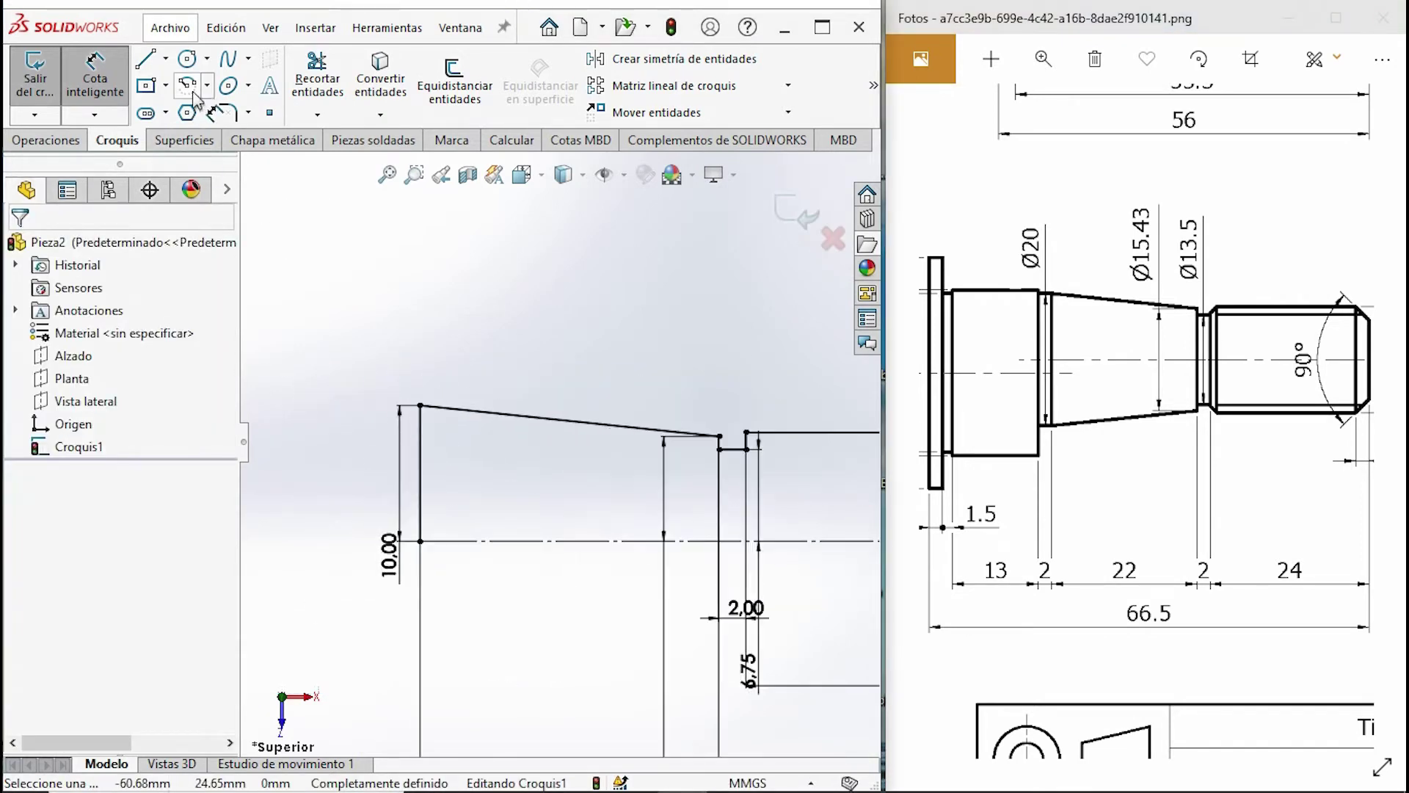
left_click(147, 60)
left_click(420, 405)
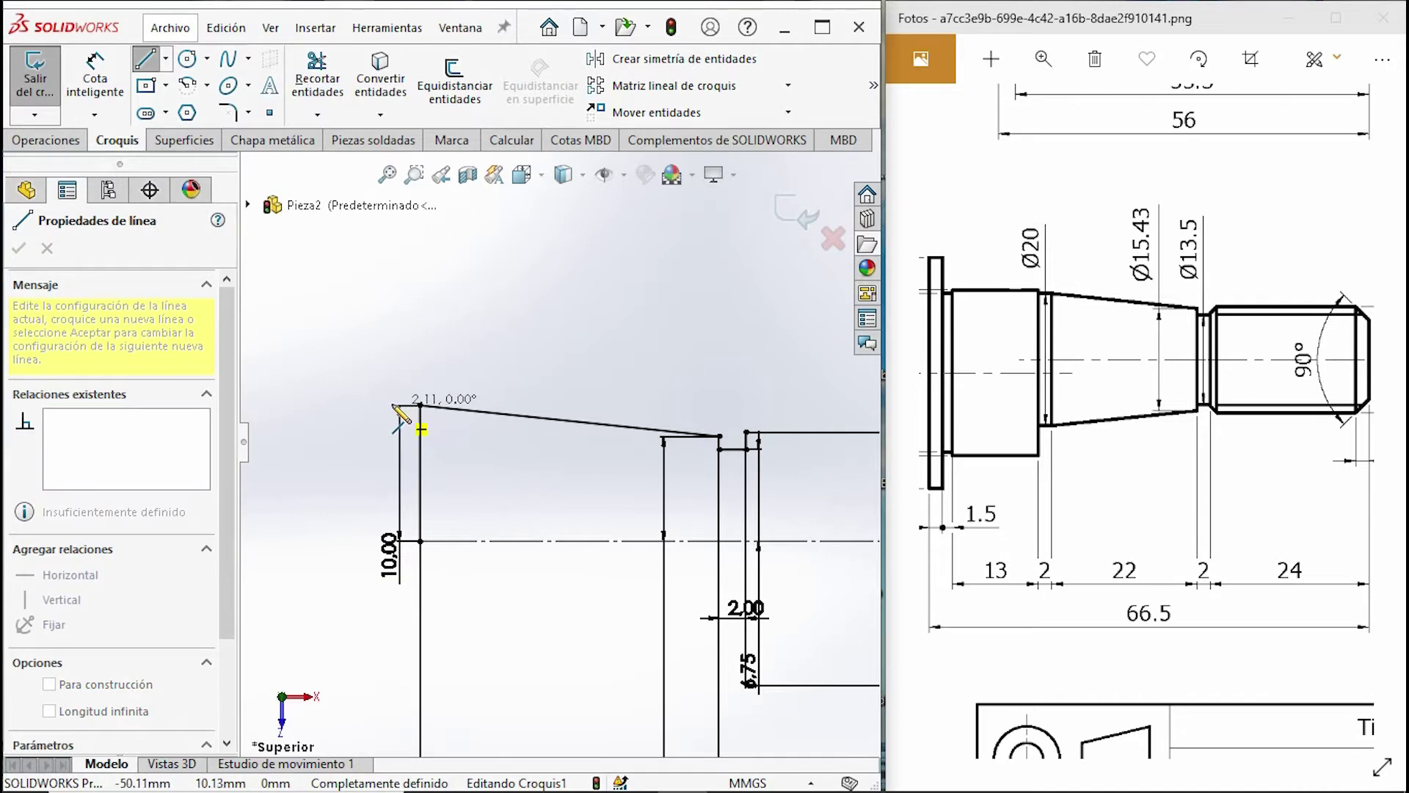
left_click(391, 405)
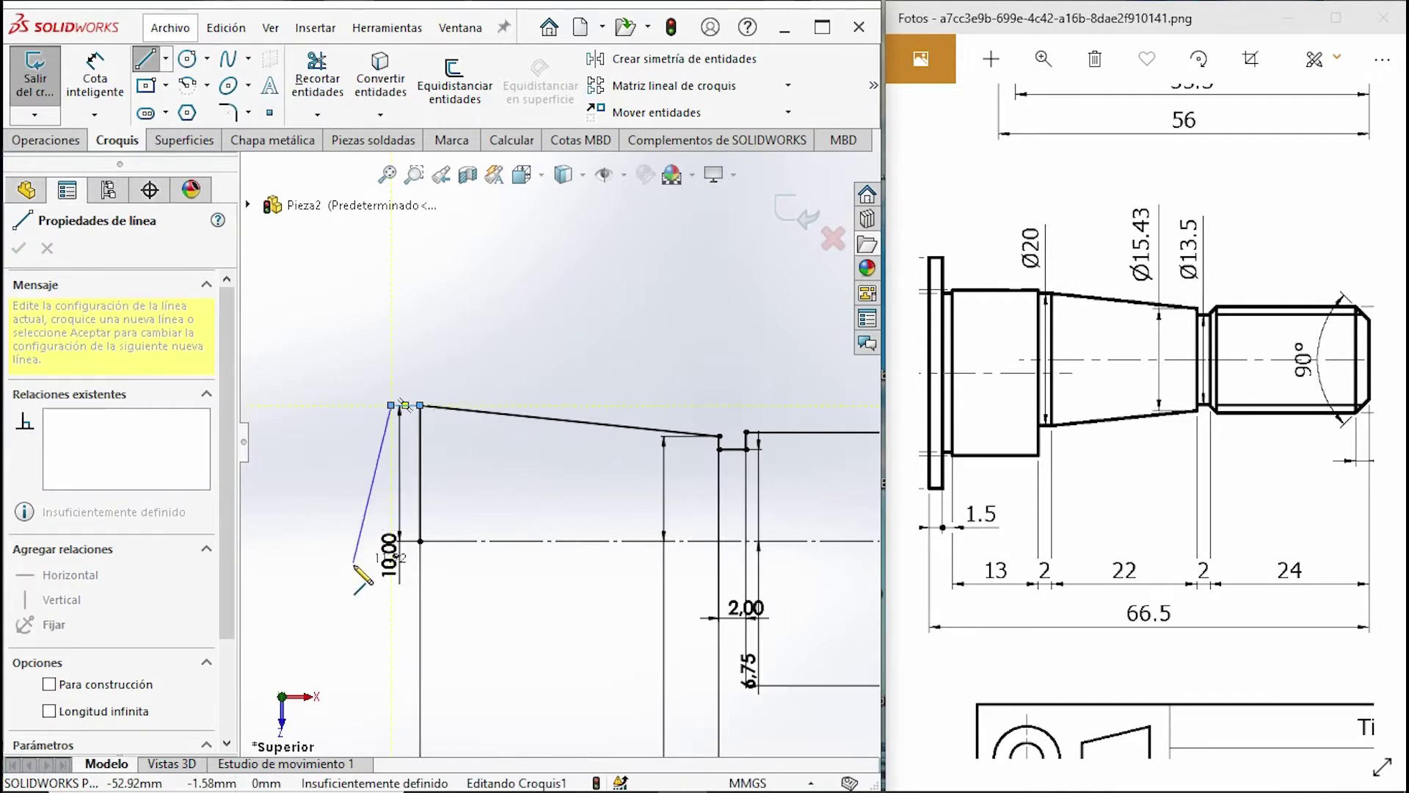
left_click(393, 541)
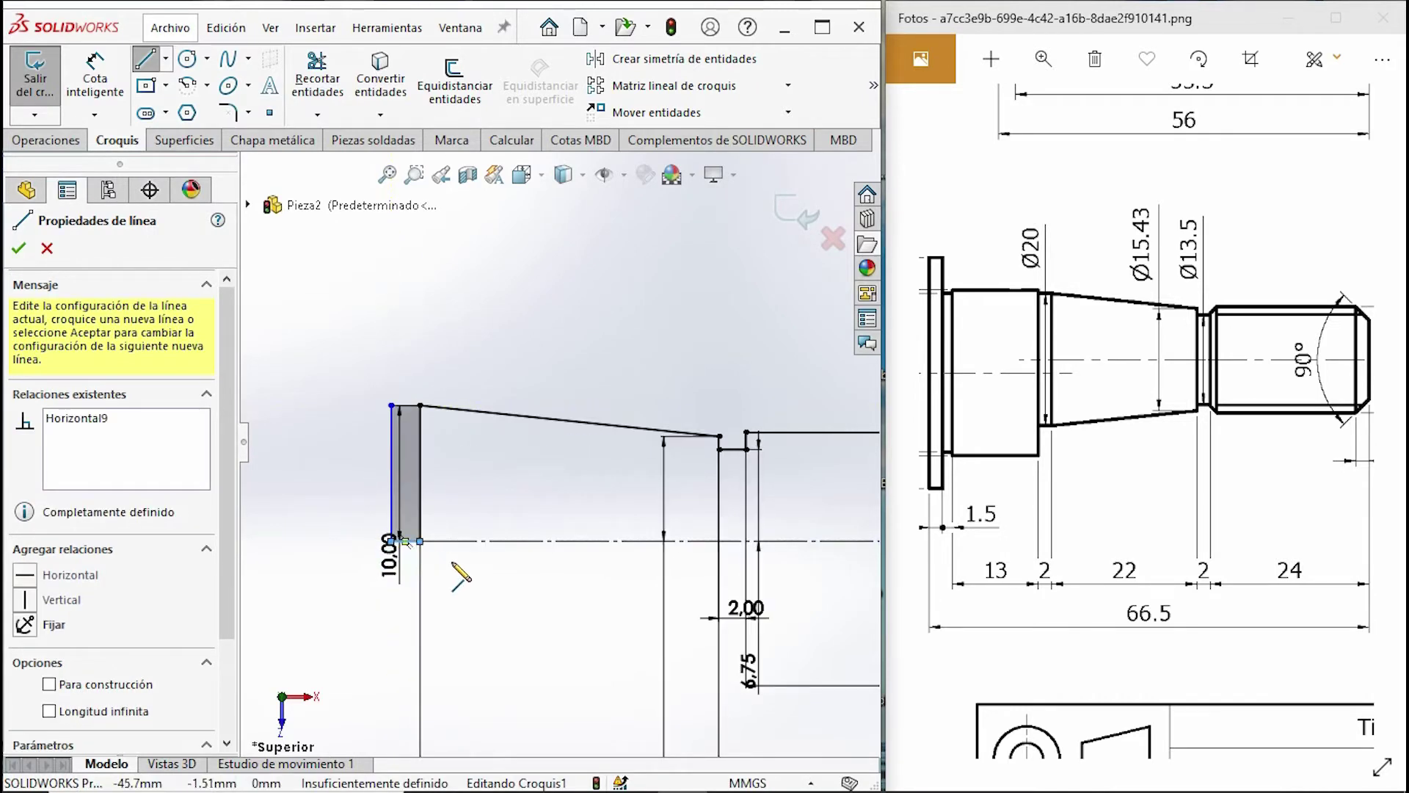
left_click(318, 77)
left_click_drag(443, 462, 411, 465)
Dimension the extension's upper horizontal line to 2 mm.
left_click(92, 101)
left_click(406, 405)
left_click(417, 367)
type("2")
key("Return")
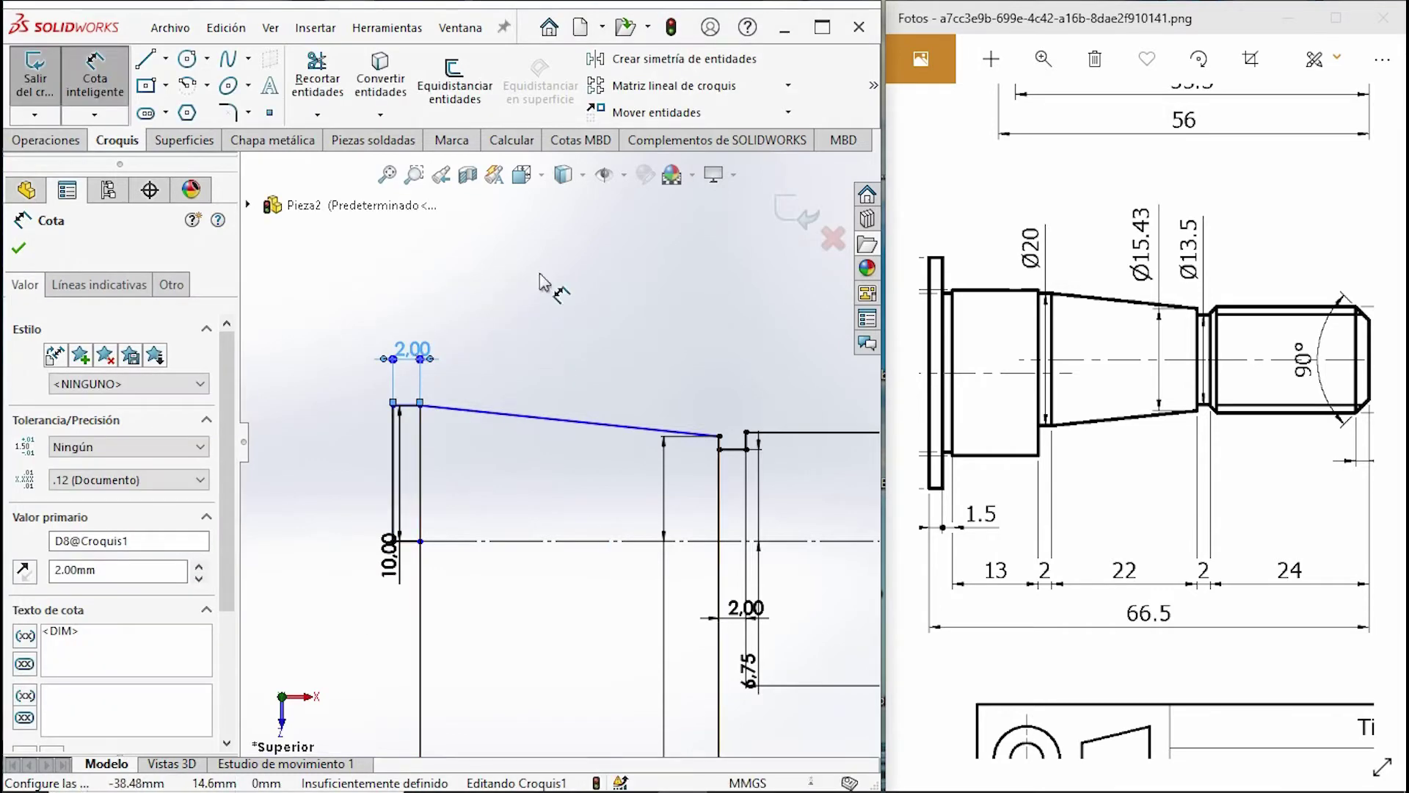
Trim away the short solid base line beneath the 2 mm extension.
scroll(393, 519, "down", 4)
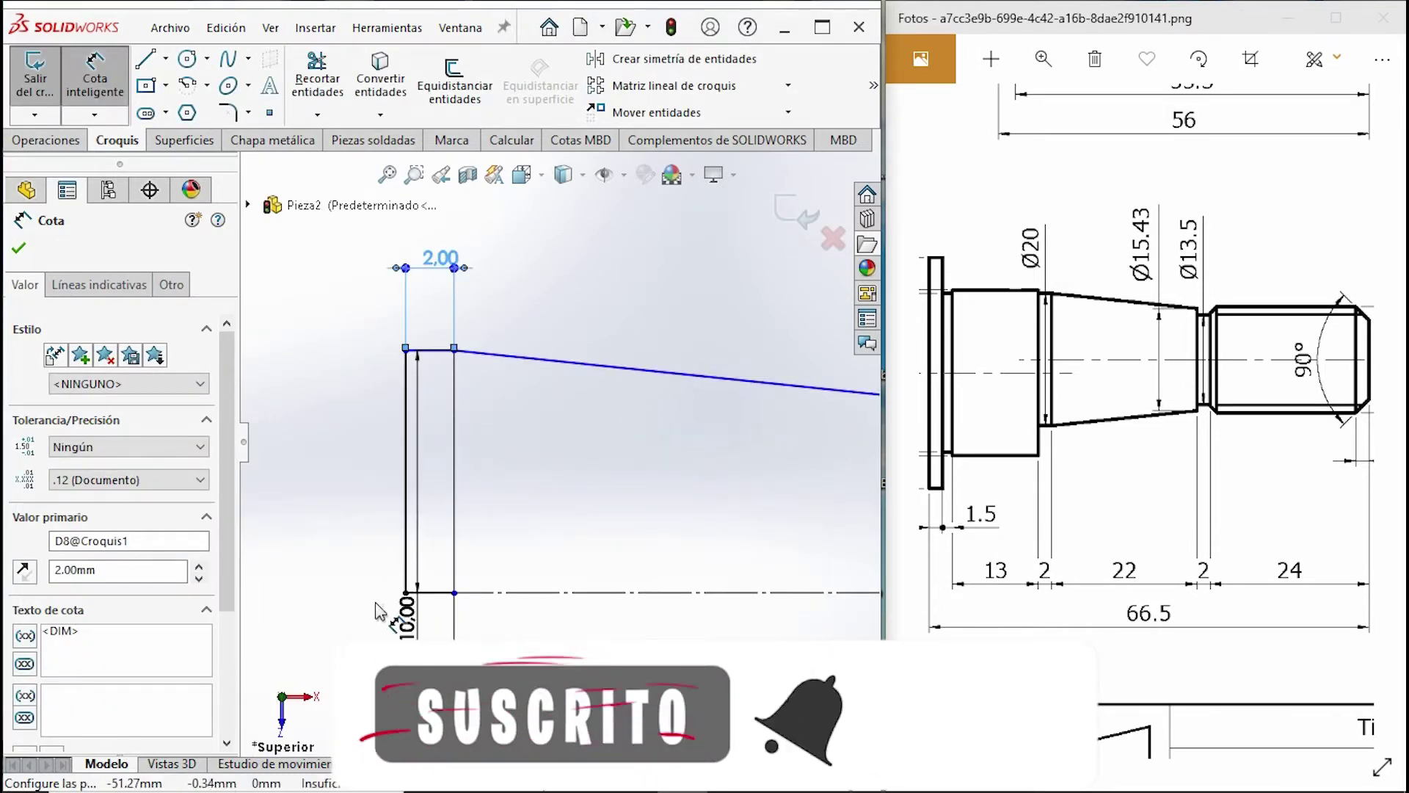
left_click(317, 80)
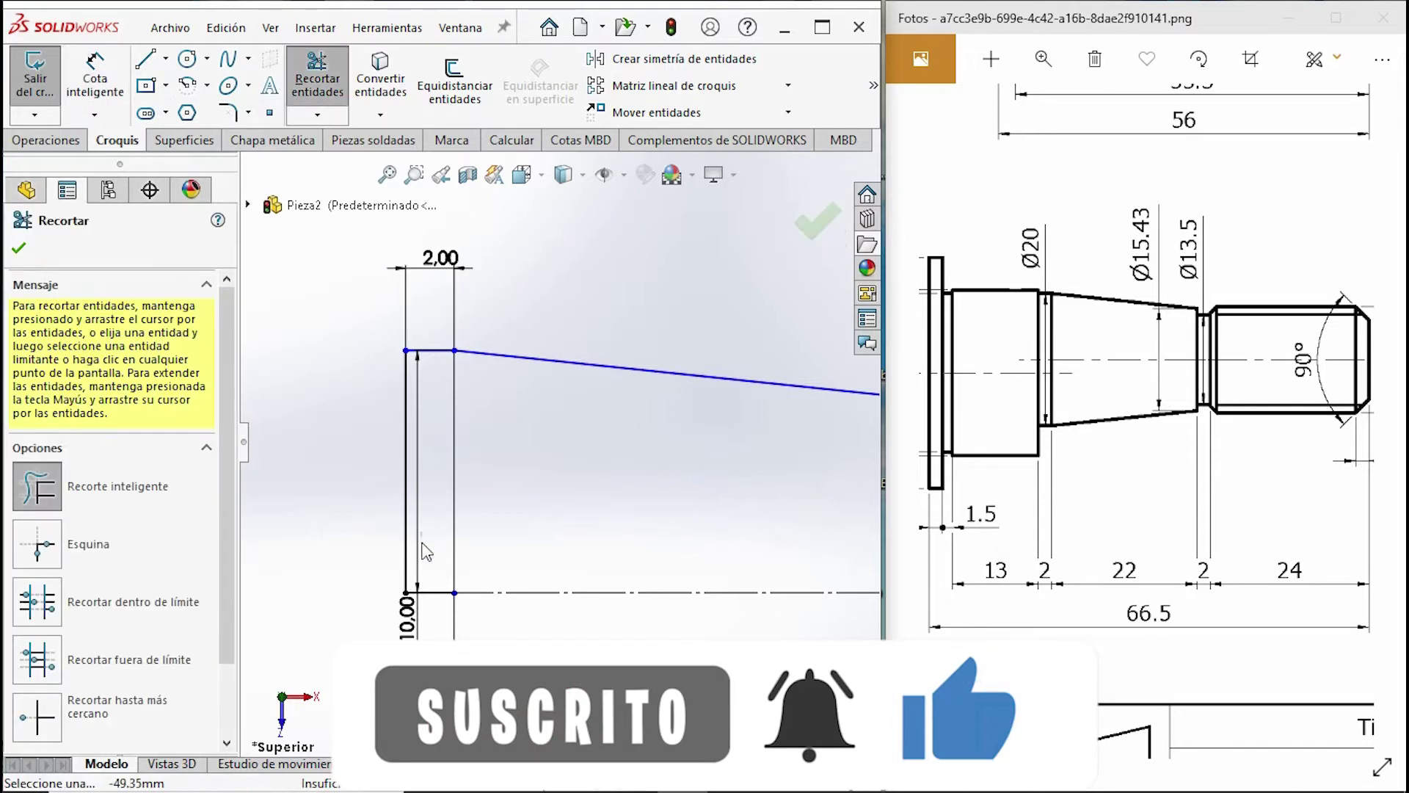
left_click_drag(419, 619, 422, 623)
Extend the construction base line to the outer vertical line of the 2 mm extension.
left_click(503, 593)
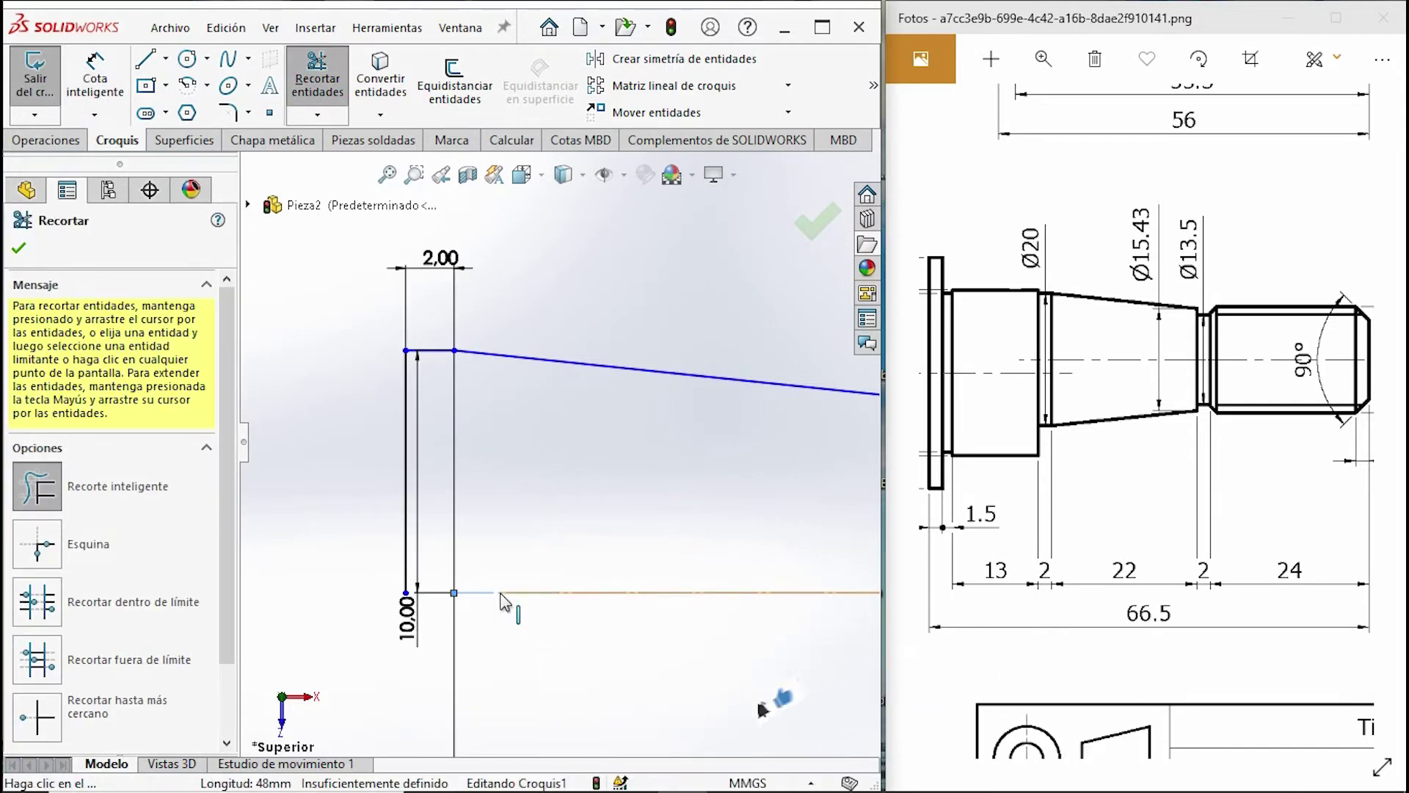
left_click(299, 115)
left_click(307, 164)
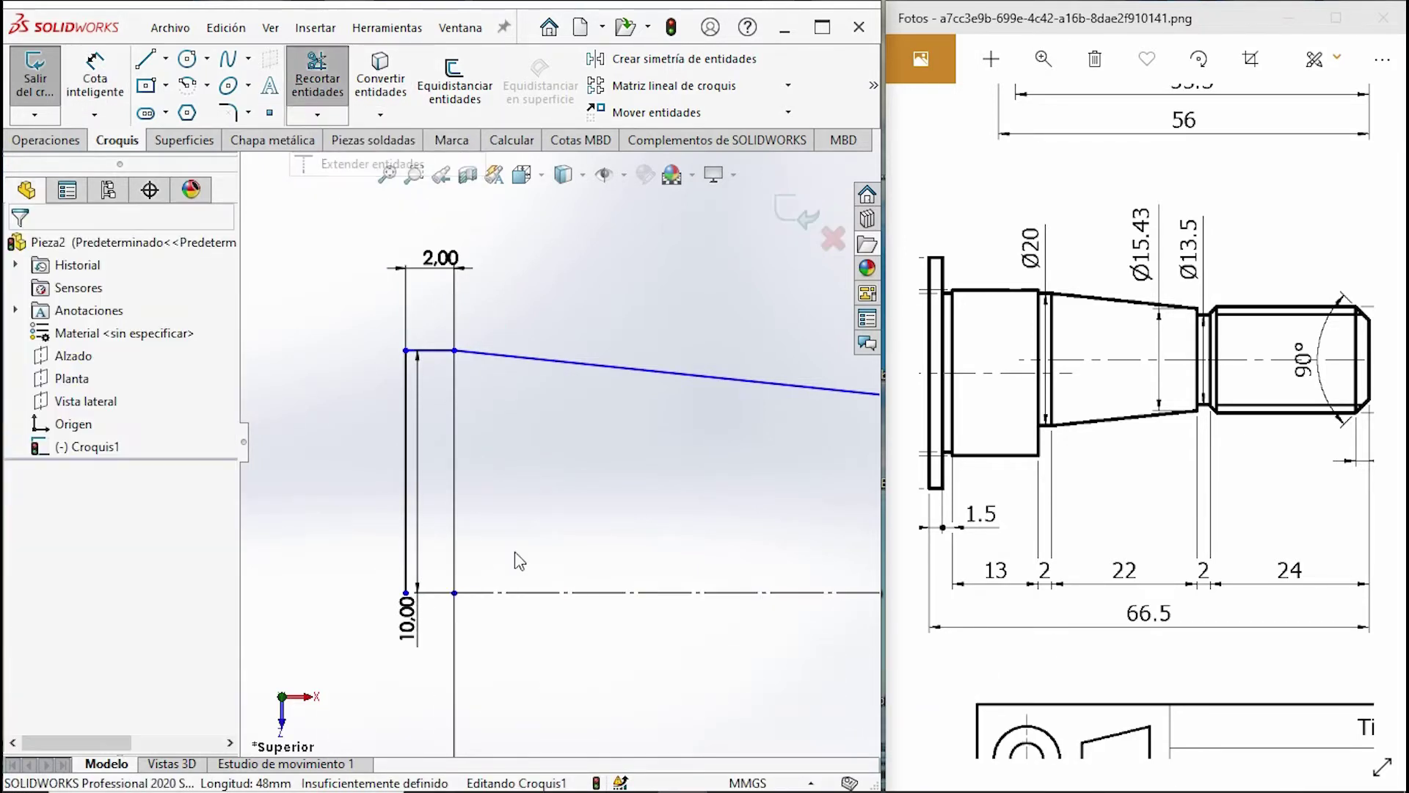
scroll(615, 614, "up", 3)
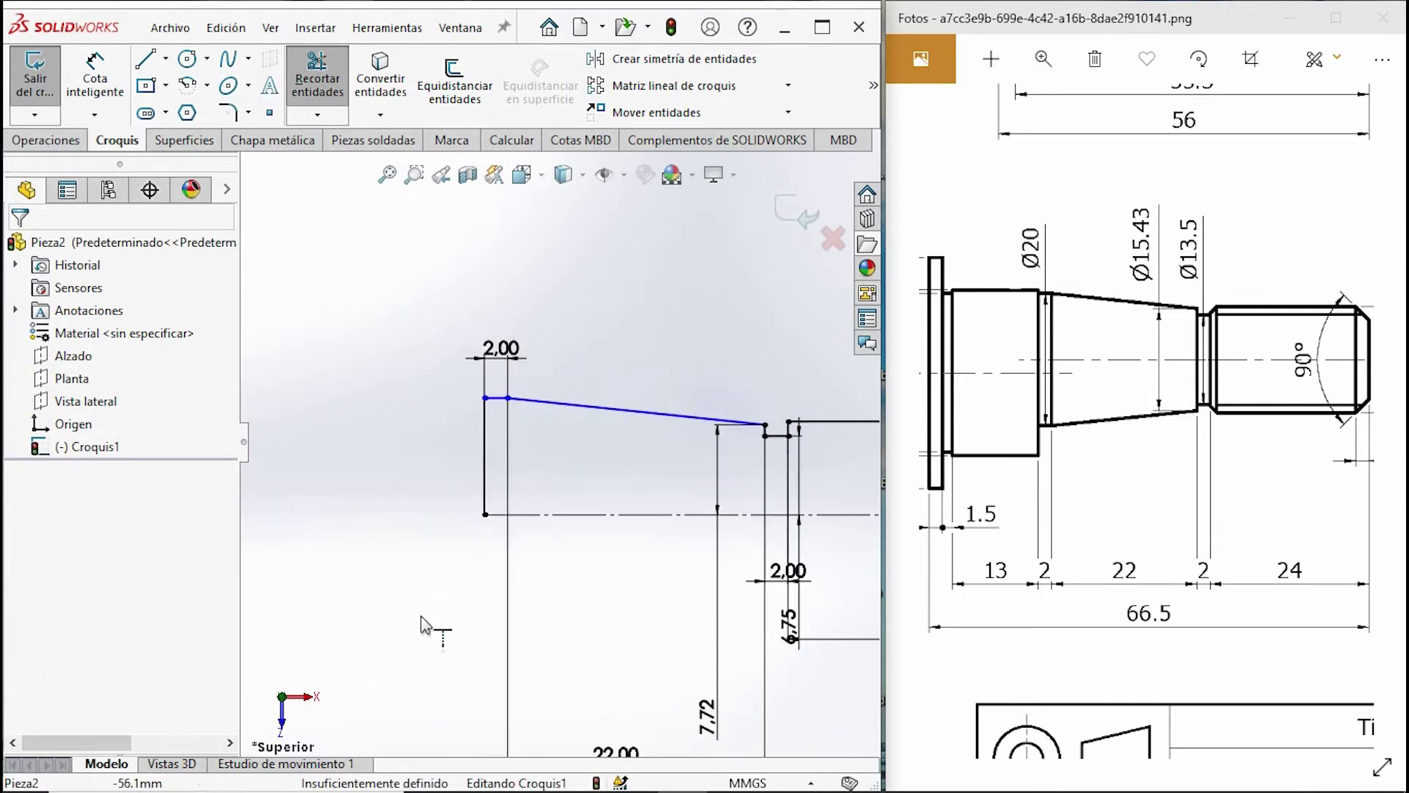
scroll(602, 602, "up", 2)
scroll(811, 491, "down", 2)
scroll(785, 514, "up", 3)
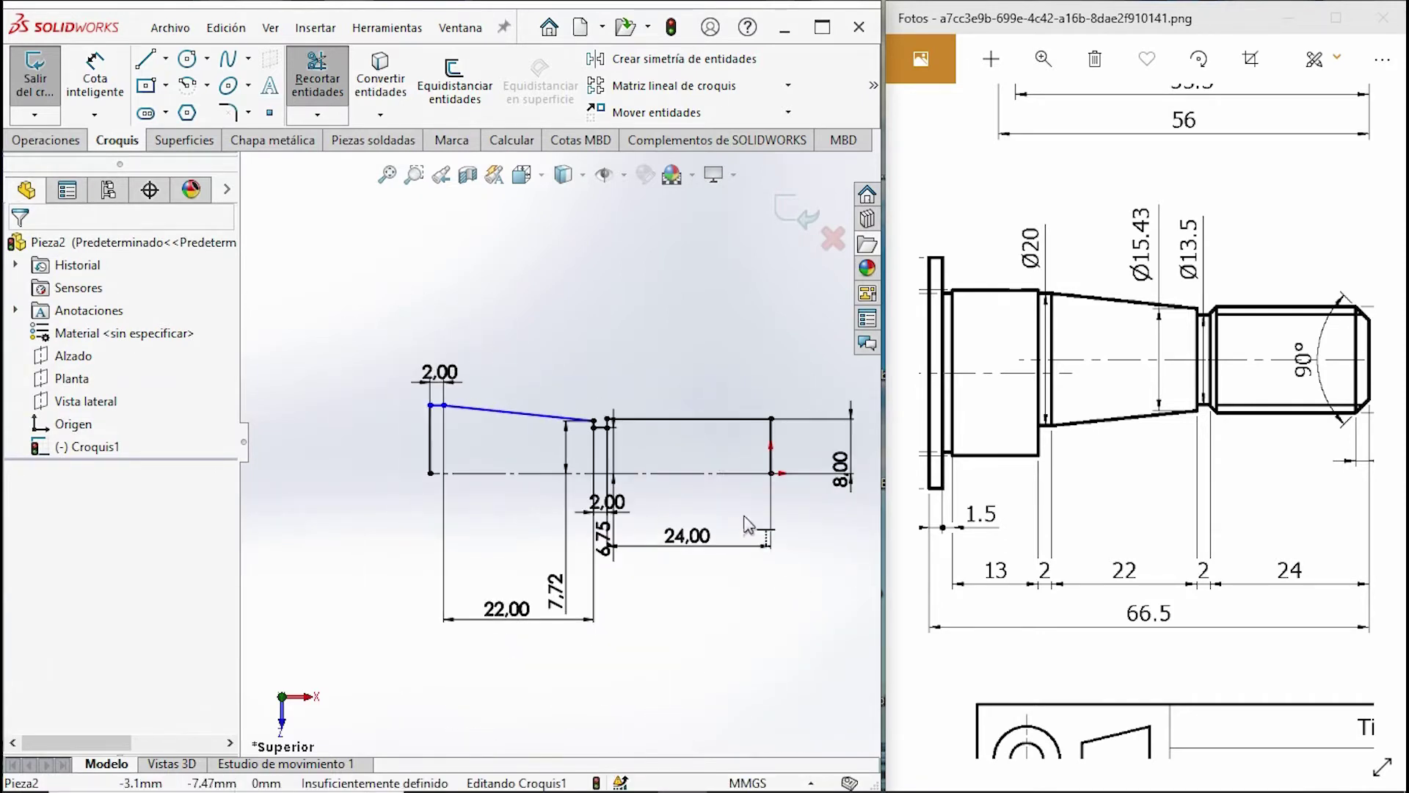
Revolve the half-profile 360° about the construction base line to create the solid shaft.
left_click(71, 142)
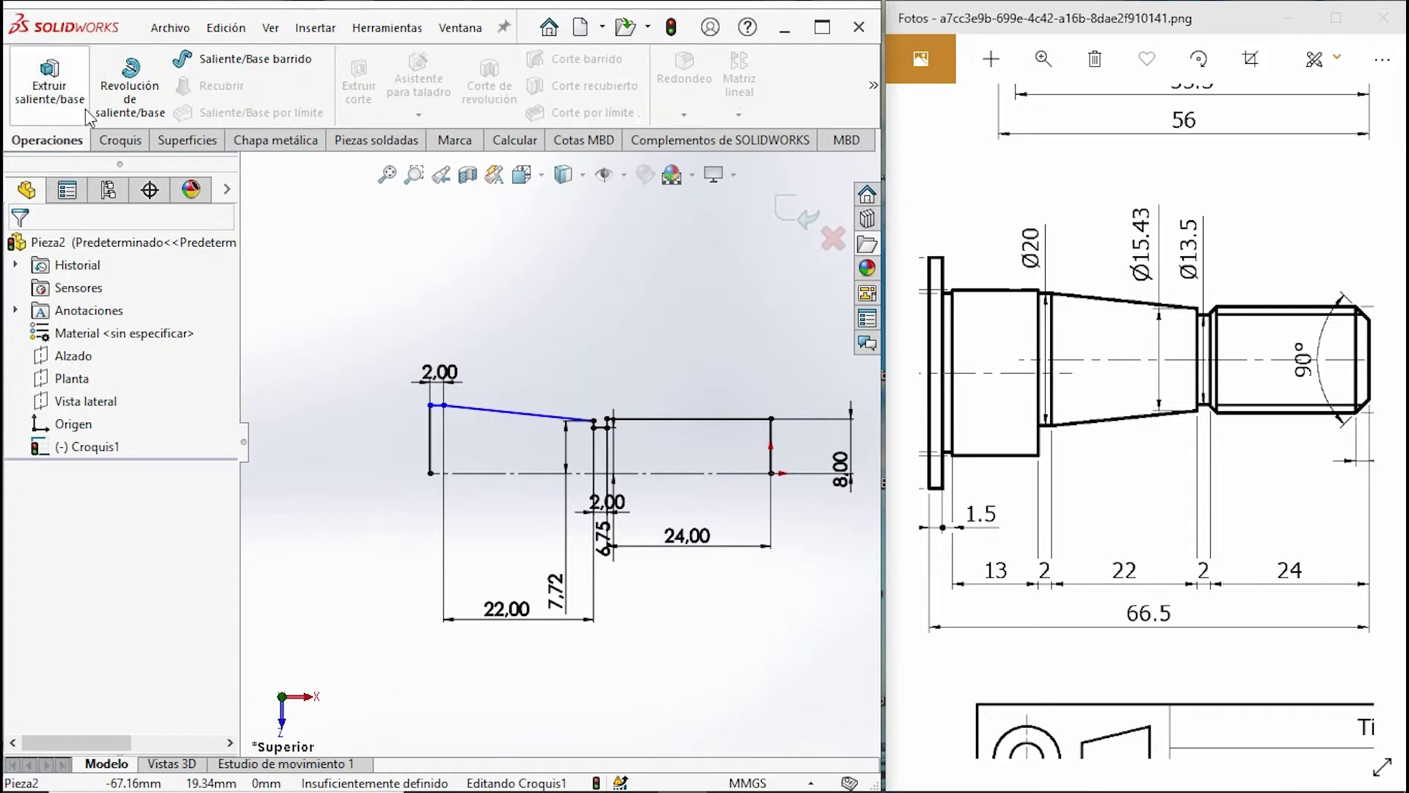
left_click(116, 91)
left_click(784, 419)
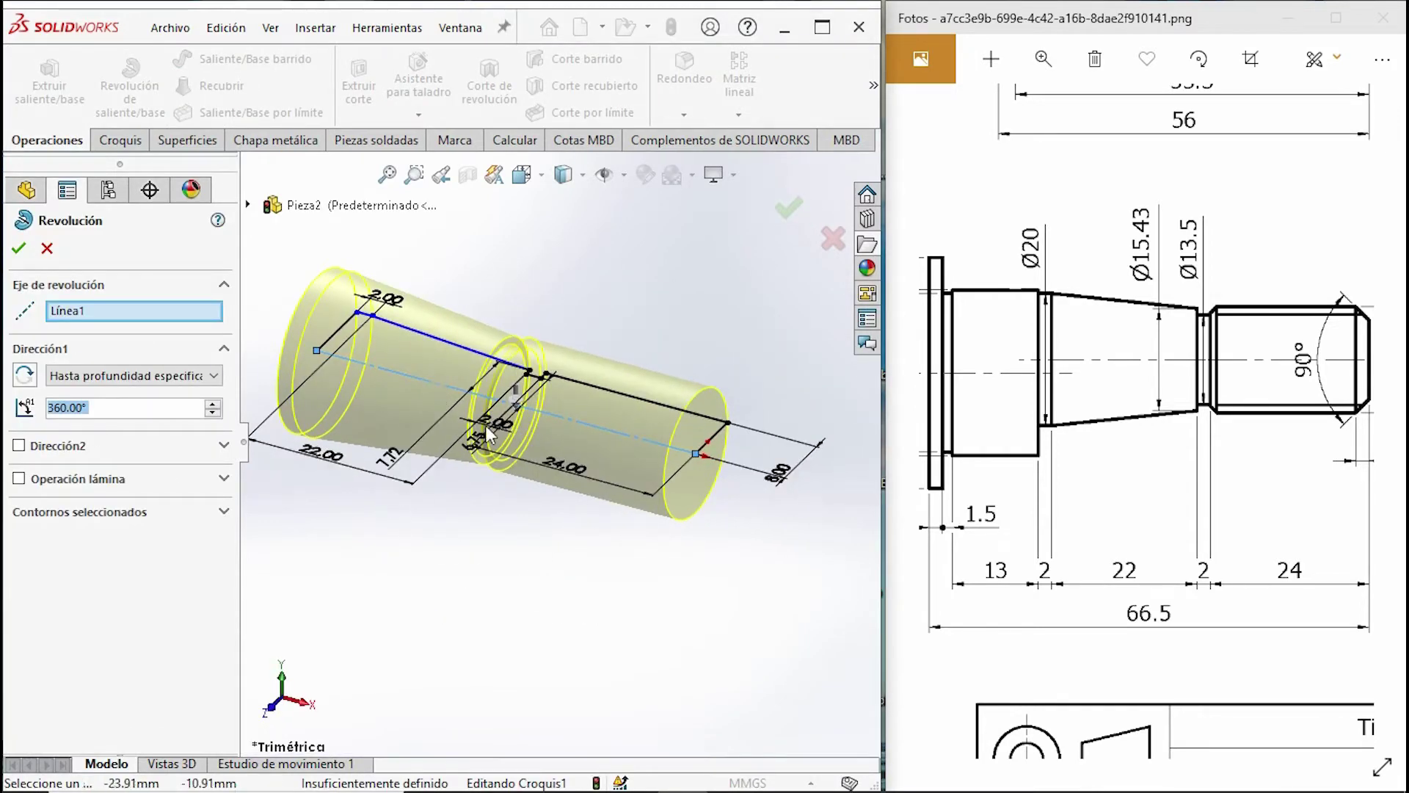
right_click(85, 314)
left_click(126, 362)
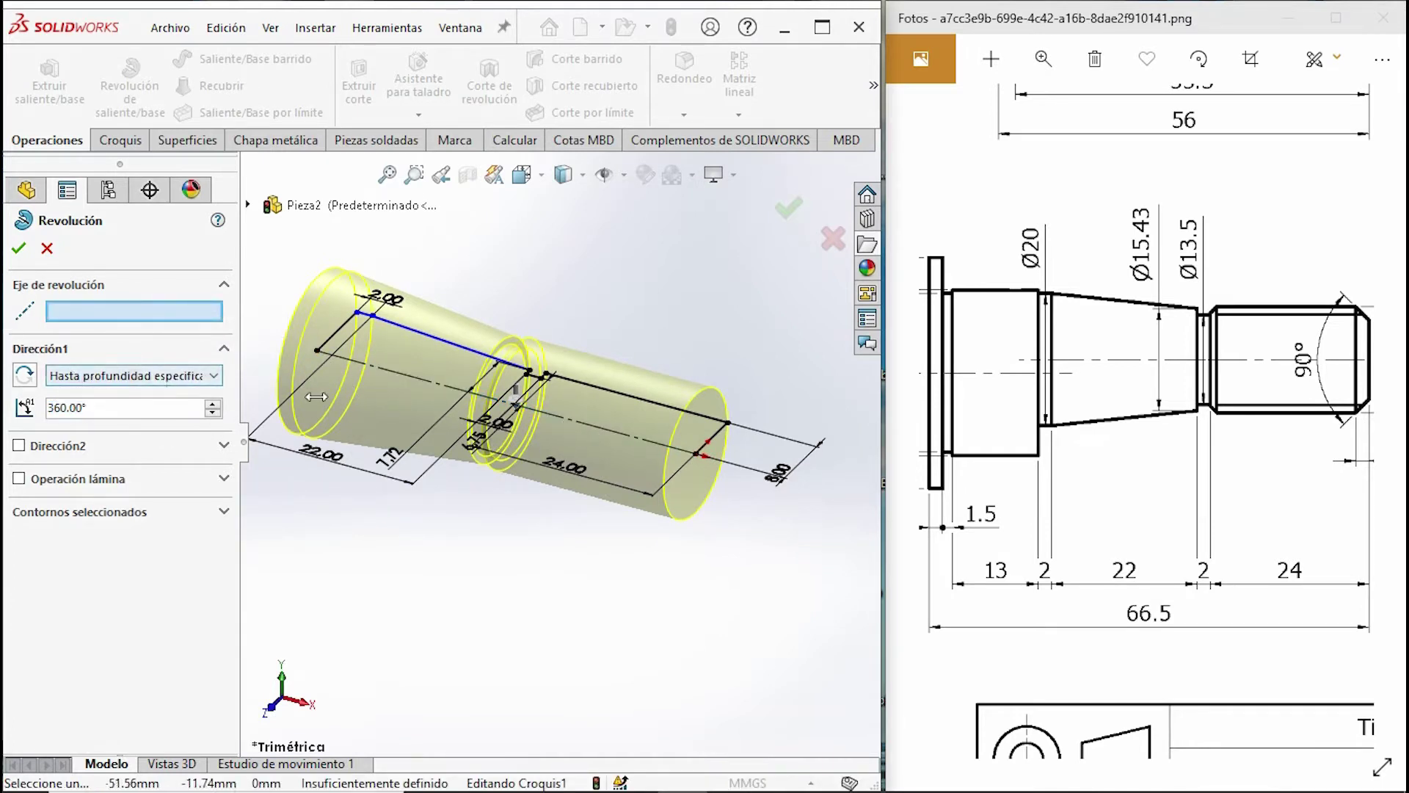
left_click(593, 425)
left_click(595, 425)
middle_click_drag(351, 443, 408, 391)
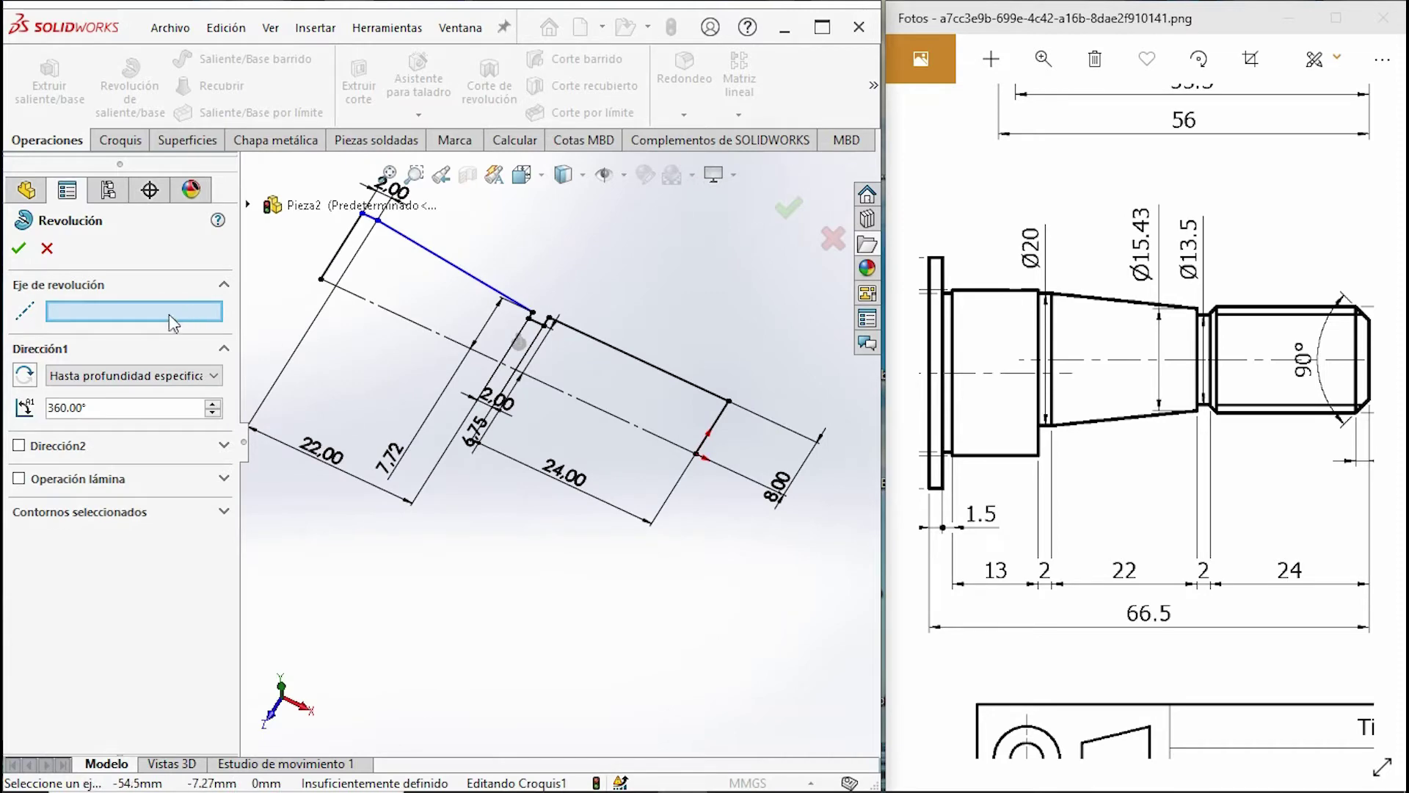
left_click(415, 323)
middle_click_drag(499, 436, 536, 389)
left_click(20, 252)
middle_click_drag(524, 393, 493, 442)
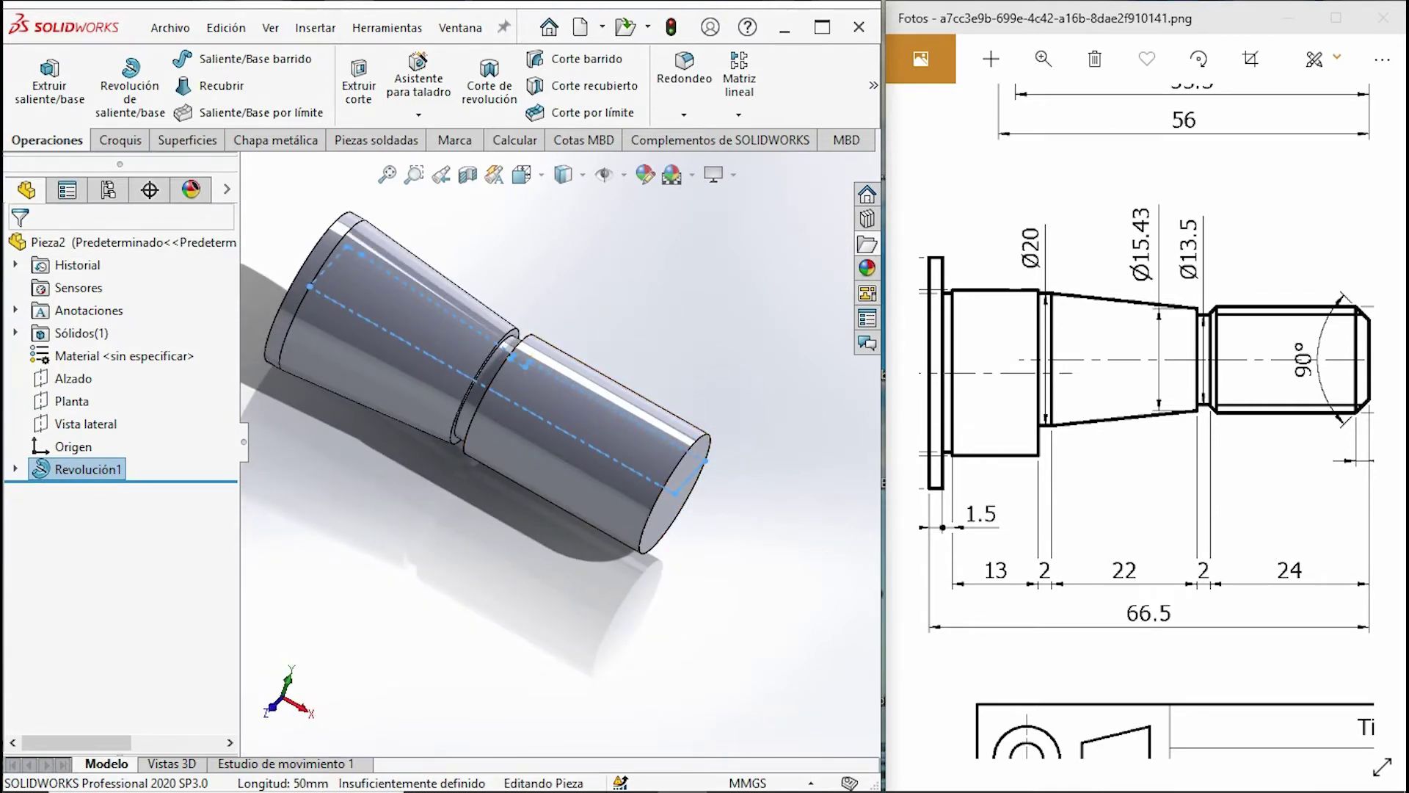
Chamfer the outer circular edge of the cylindrical shaft end with a 2 mm distance and a 45° angle.
mouse_move(1277, 323)
left_mouse_down()
mouse_move(1021, 249)
mouse_move(1188, 303)
mouse_move(1165, 516)
mouse_move(1051, 638)
mouse_move(1102, 621)
mouse_move(1092, 599)
mouse_move(1061, 620)
mouse_move(1108, 342)
mouse_move(978, 477)
mouse_move(946, 691)
mouse_move(1089, 600)
mouse_move(1327, 537)
mouse_move(1225, 497)
left_mouse_up()
scroll(1145, 419, "down", 5)
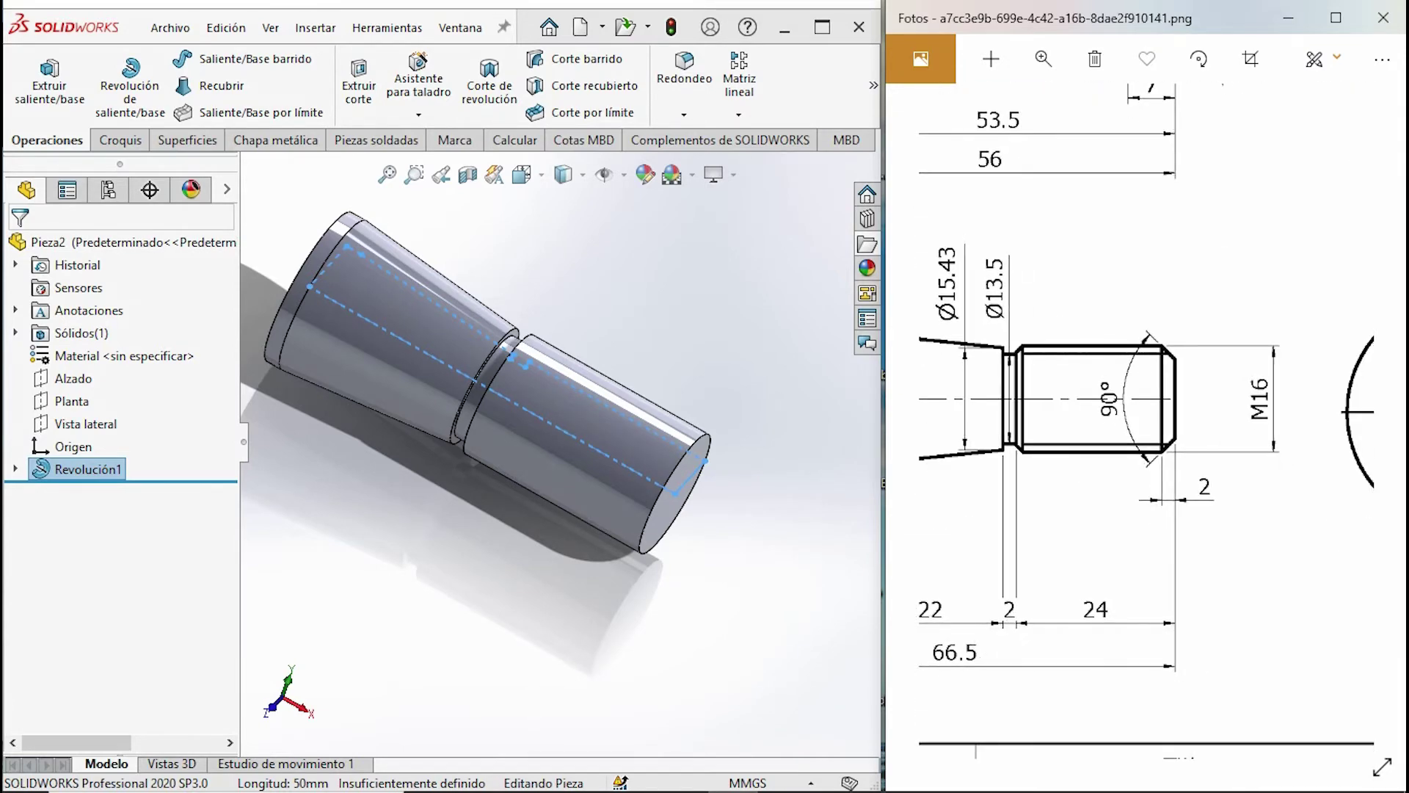
middle_click_drag(740, 580, 1248, 508)
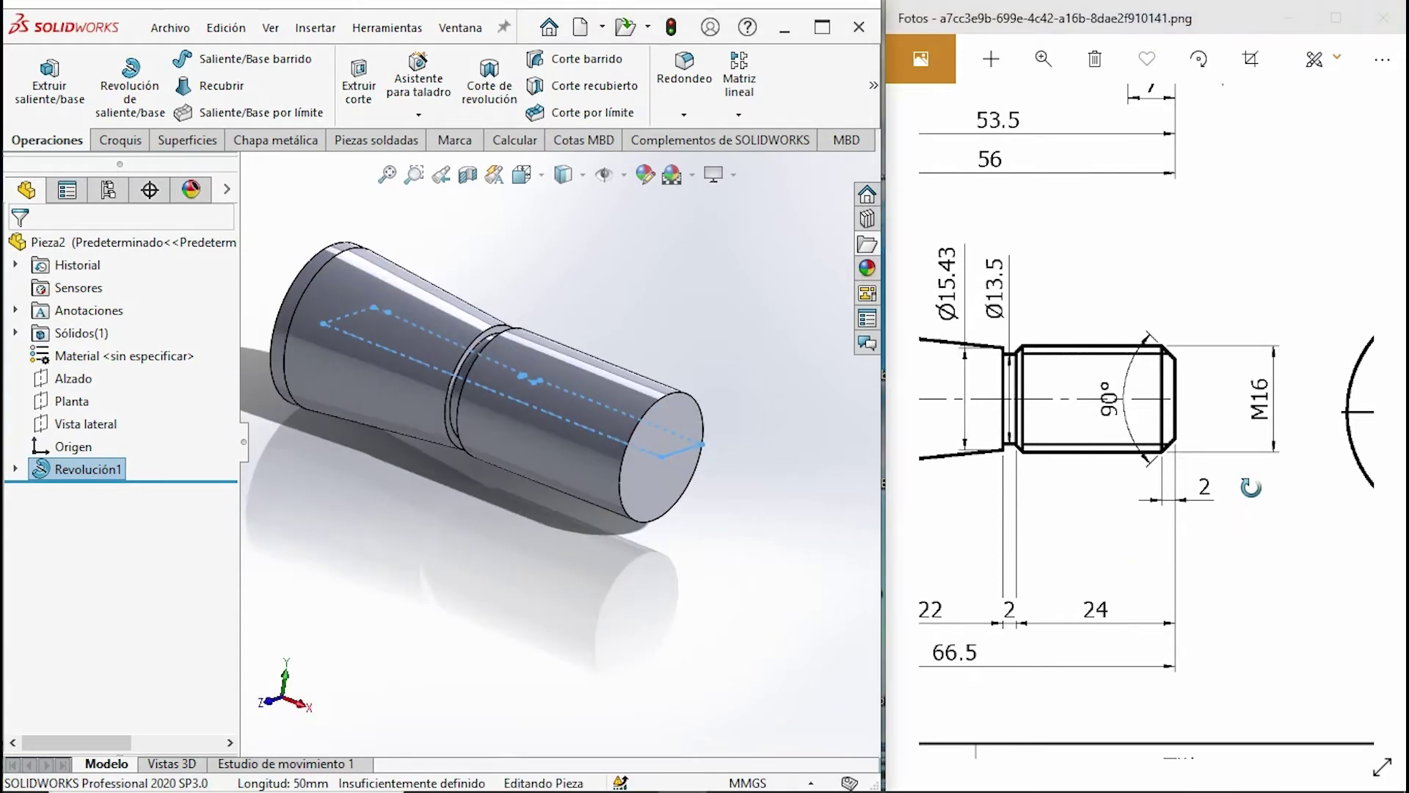
mouse_move(1246, 441)
left_mouse_down()
mouse_move(1240, 701)
mouse_move(1222, 737)
mouse_move(1232, 522)
left_mouse_up()
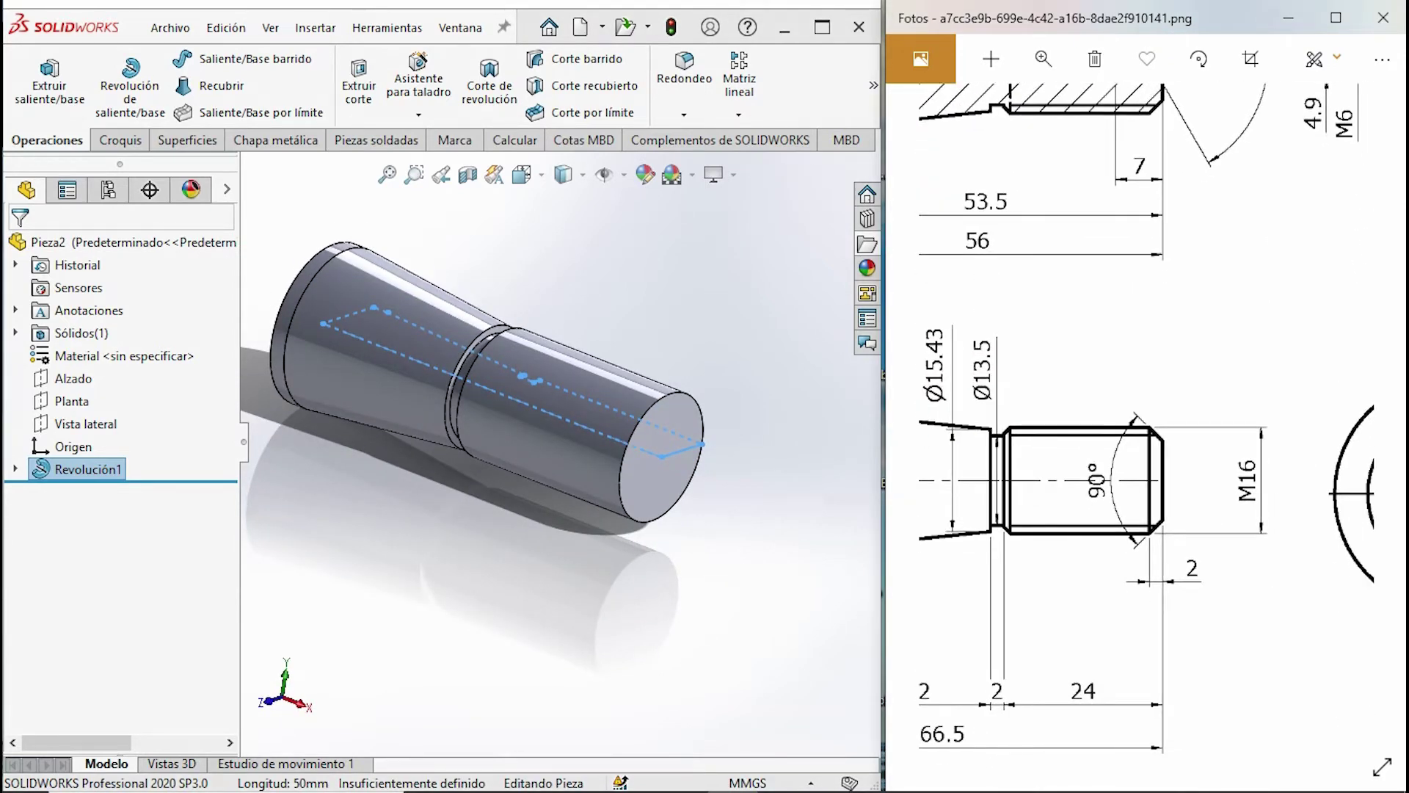
left_click(683, 115)
left_click(700, 163)
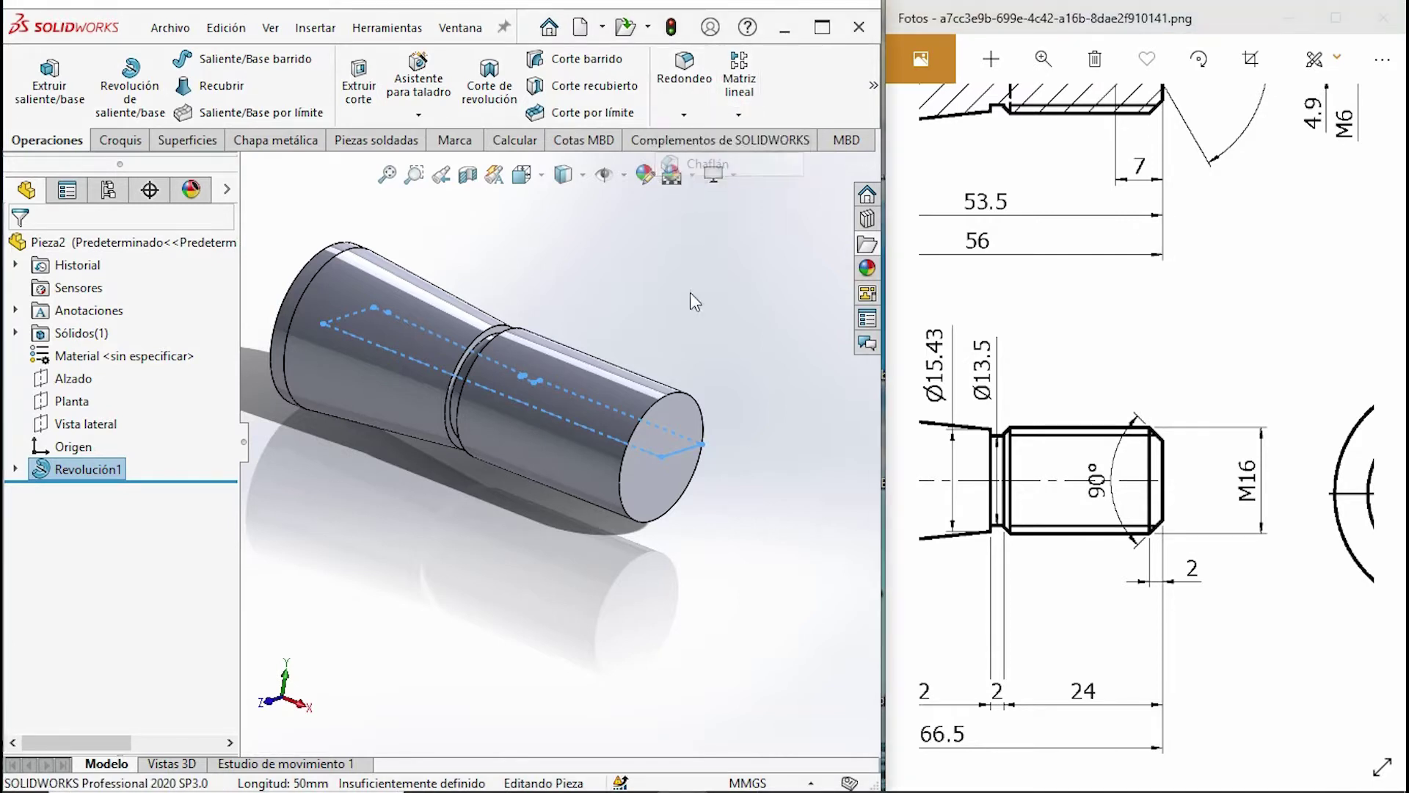
left_click(671, 401)
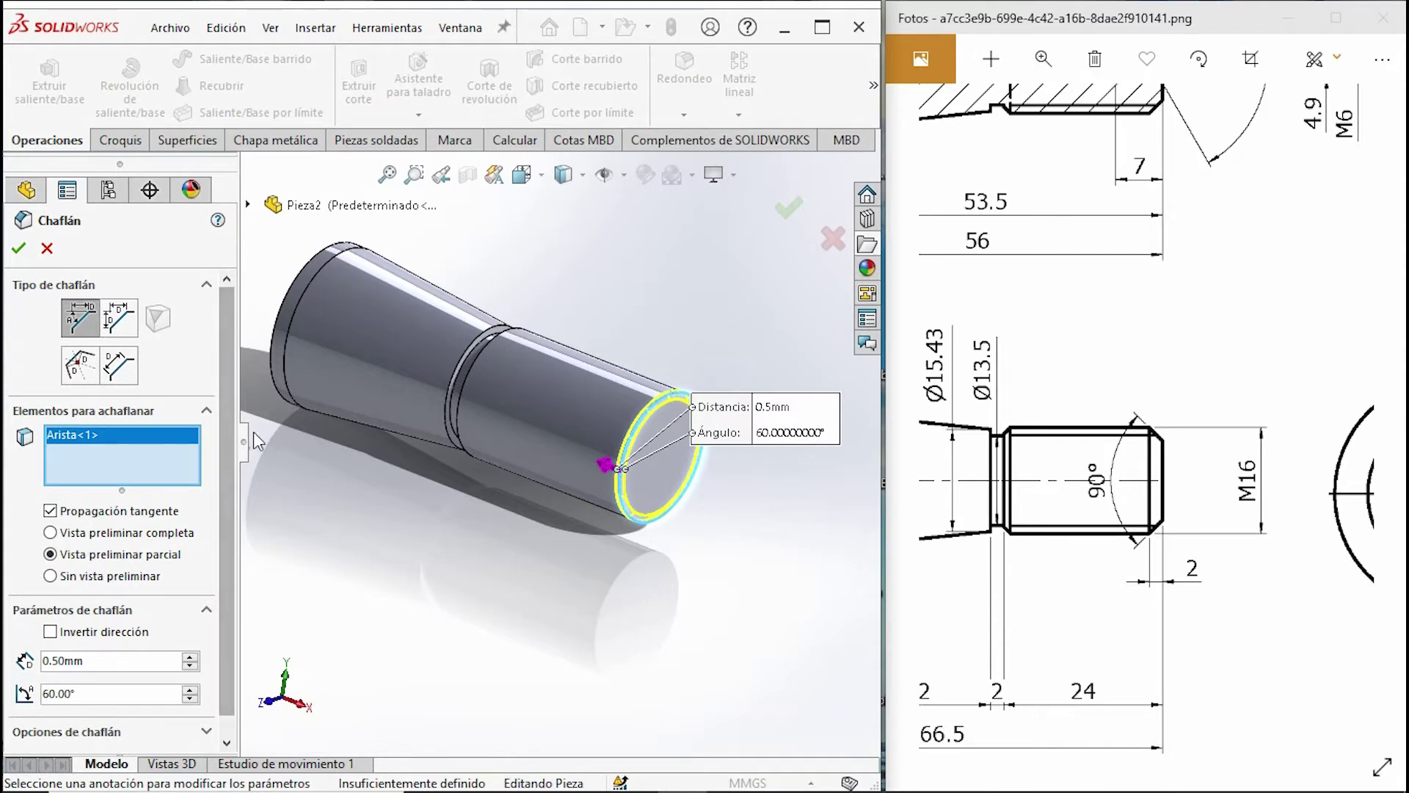
scroll(110, 653, "down", 1)
left_click(138, 638)
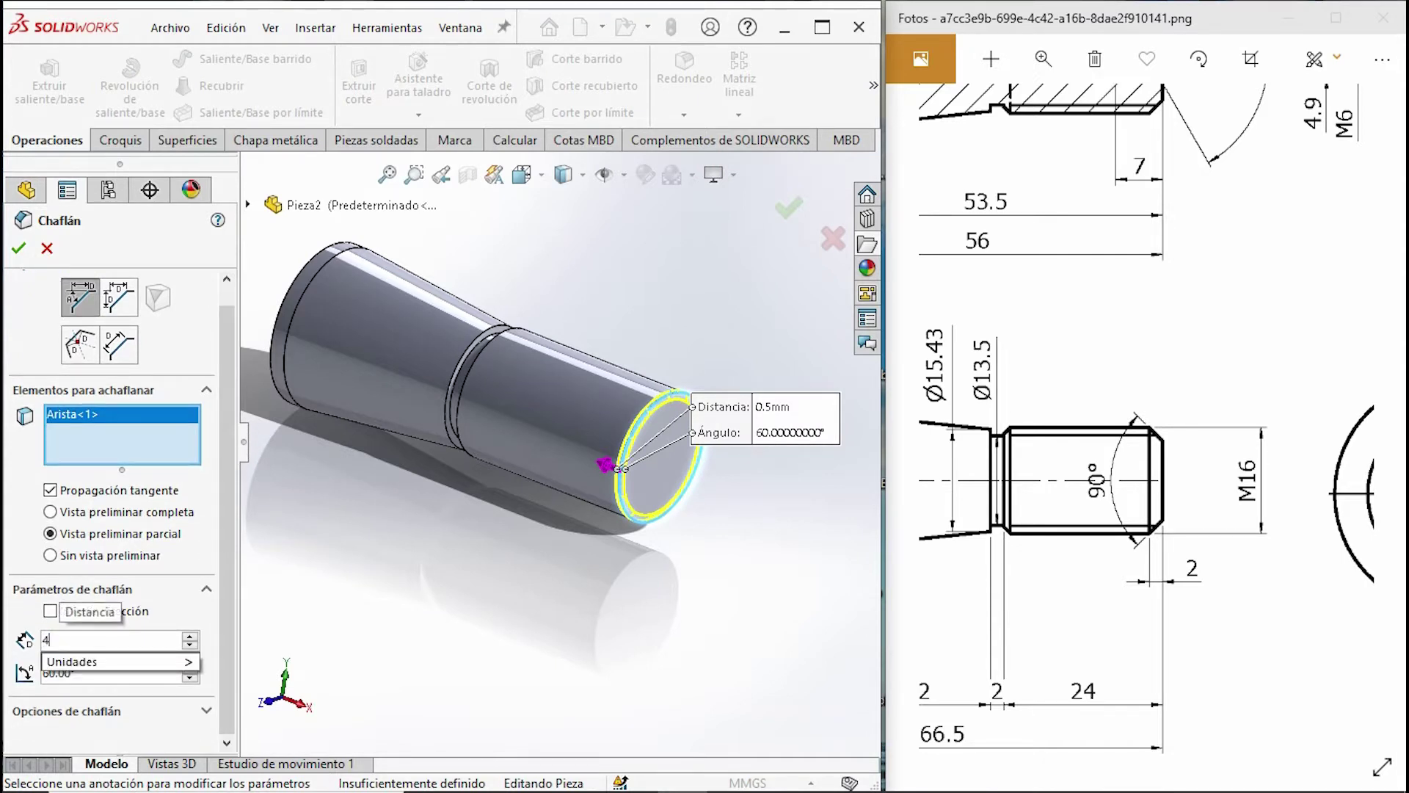
key("BackSpace")
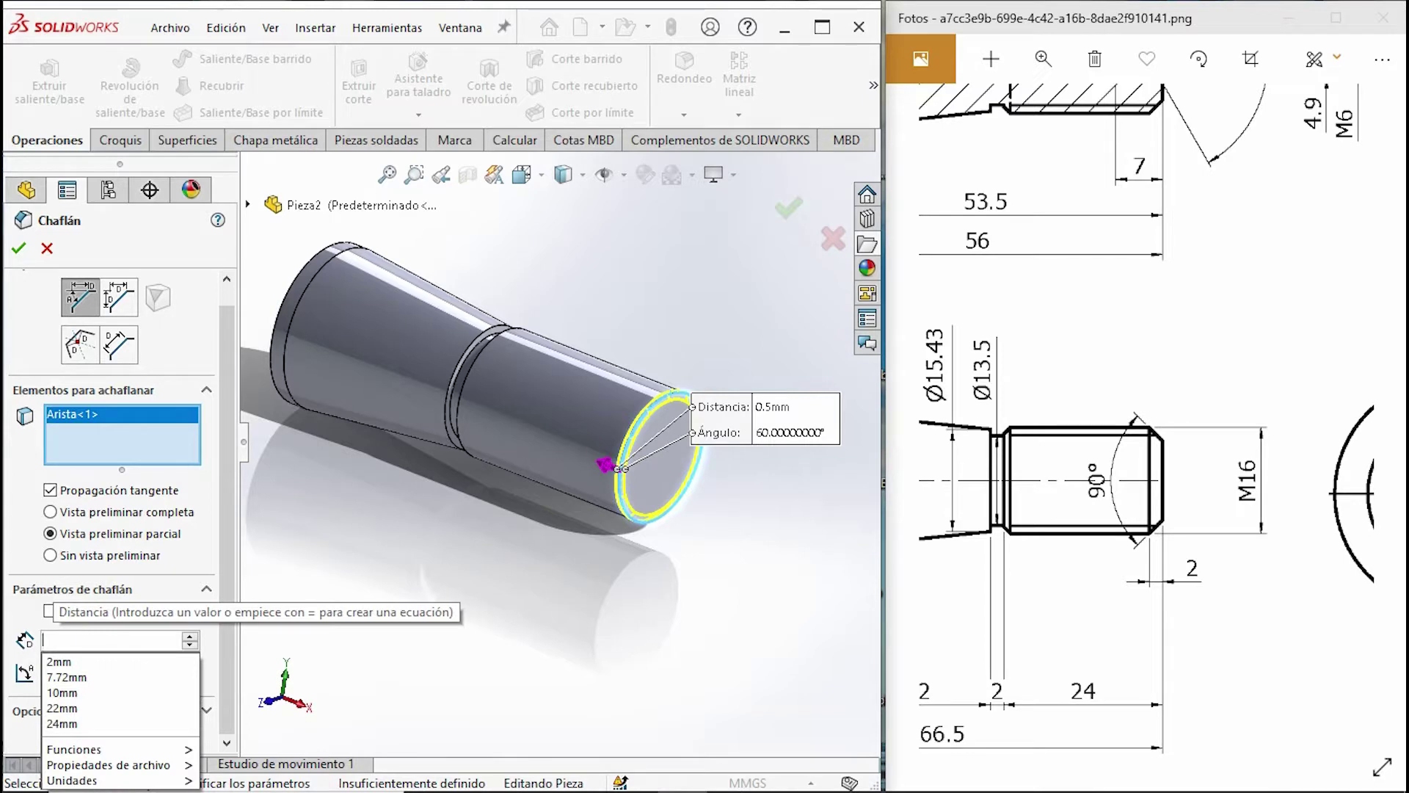
type("2")
left_click(94, 662)
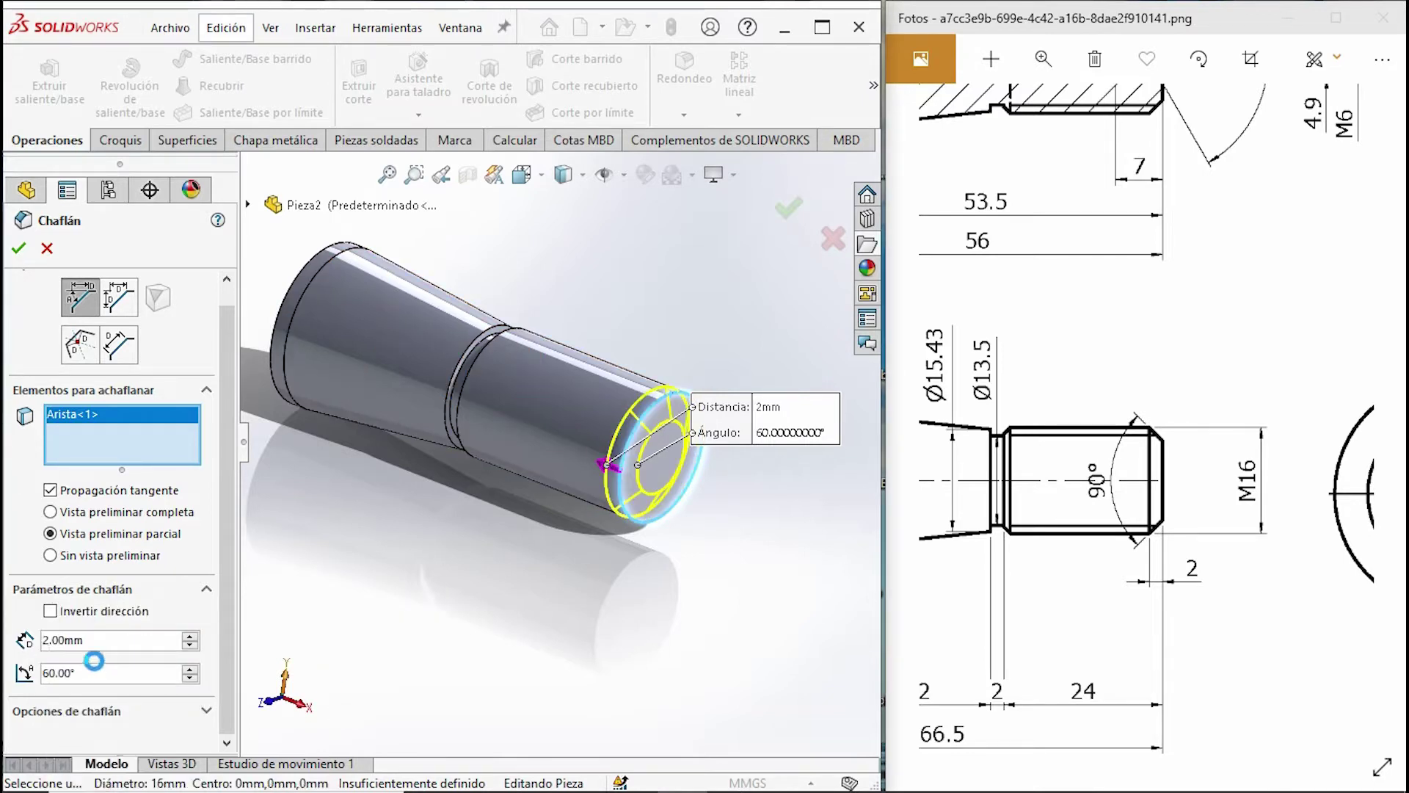
left_click(88, 674)
type("45")
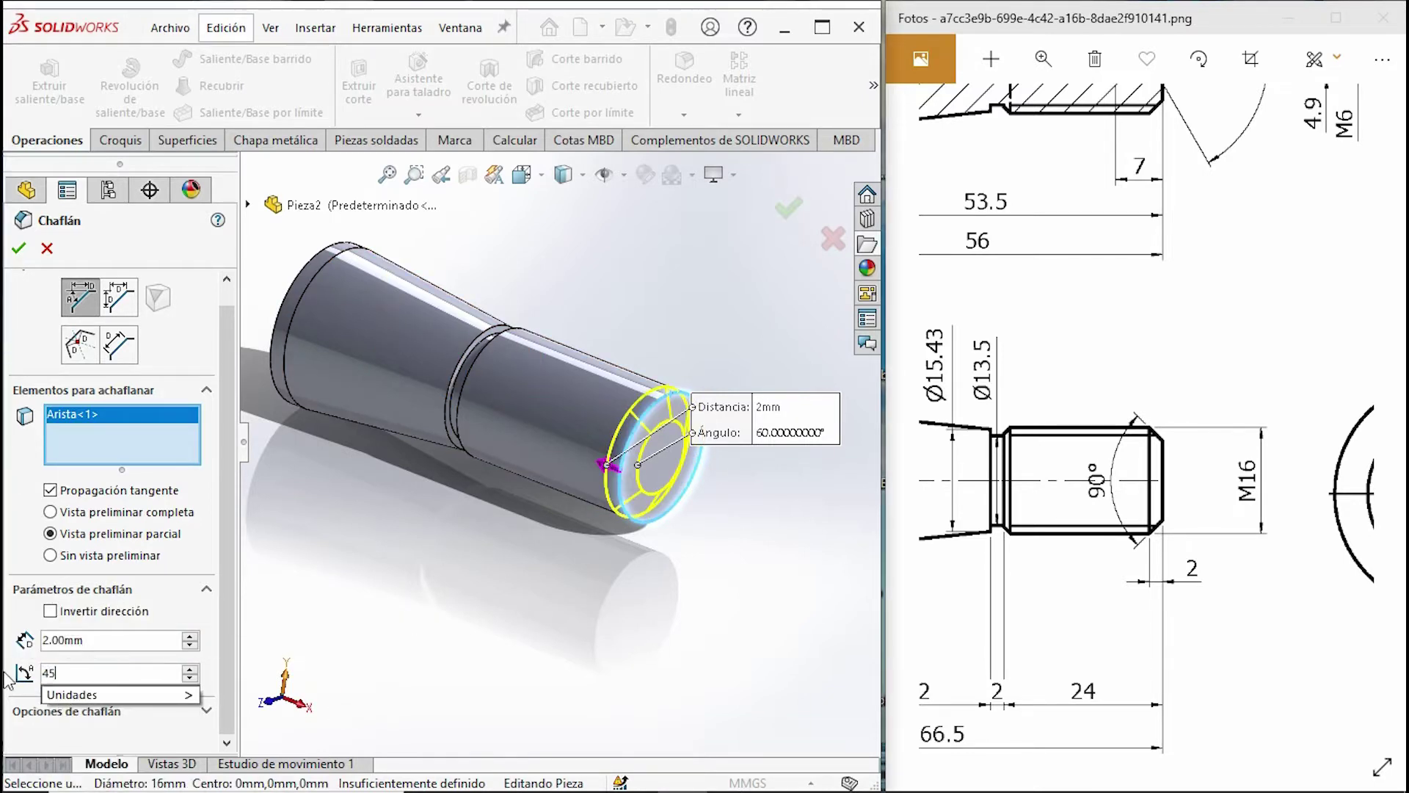
key("Return")
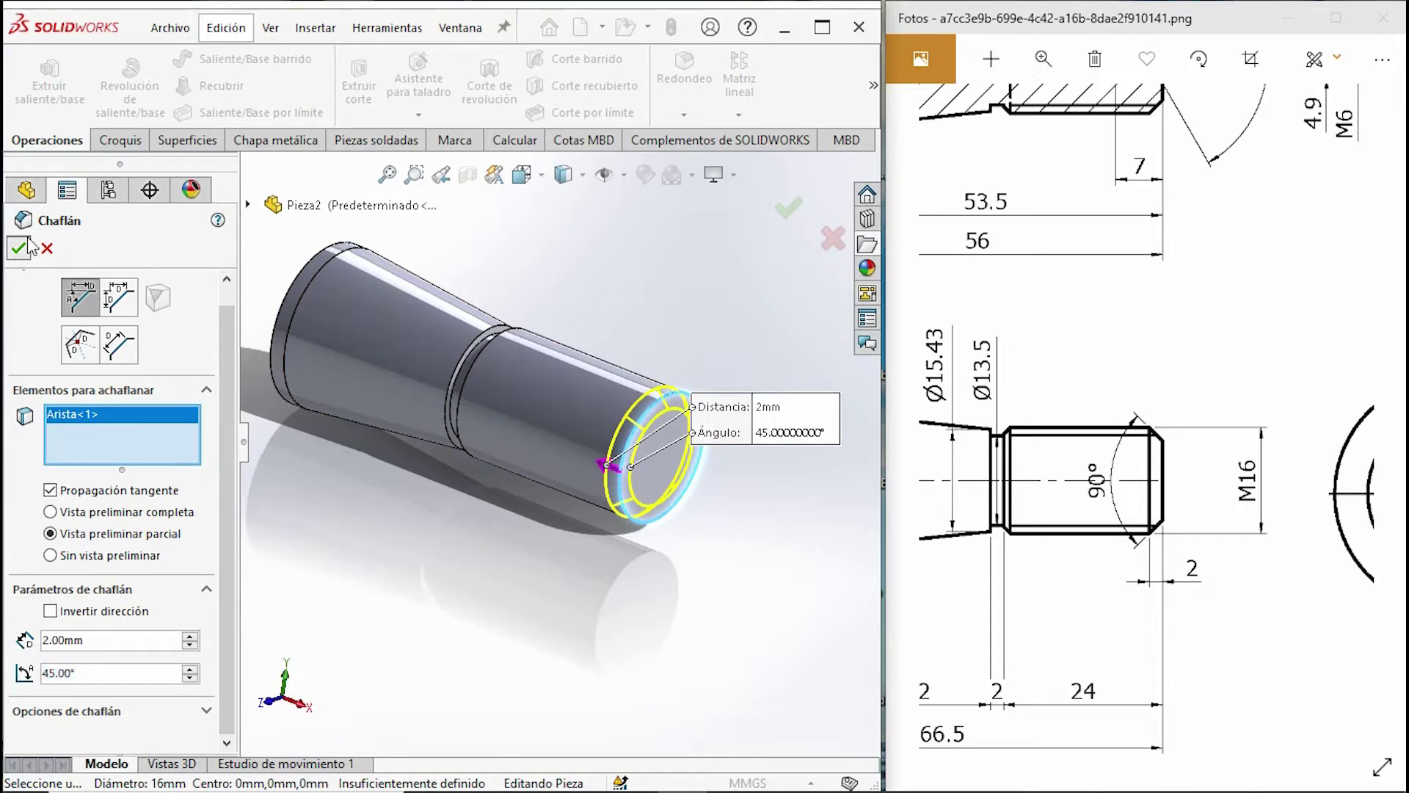
left_click(18, 248)
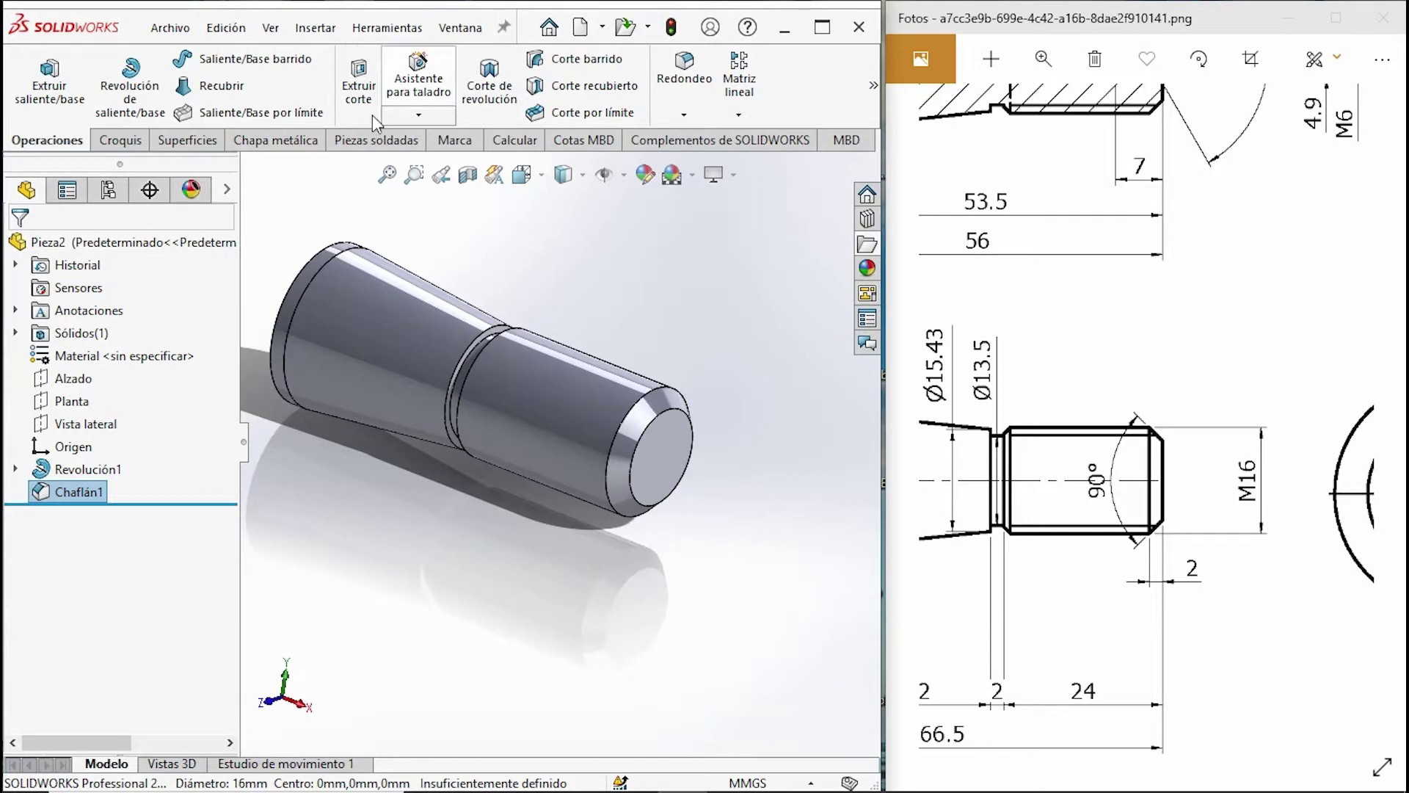
Start a Thread feature on the chamfer's larger circular edge and choose the M16x1.5 Metric Die size.
left_click(441, 111)
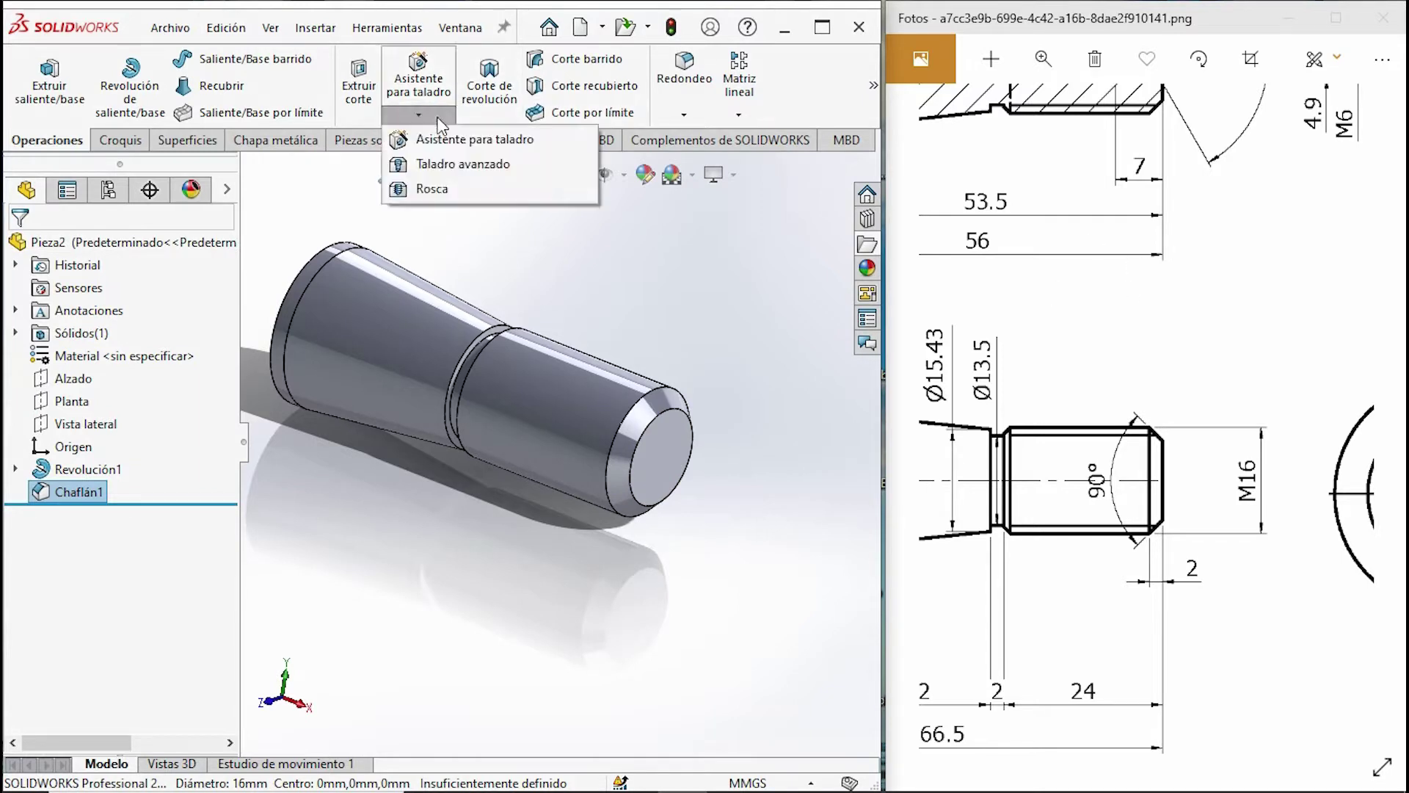
left_click(422, 189)
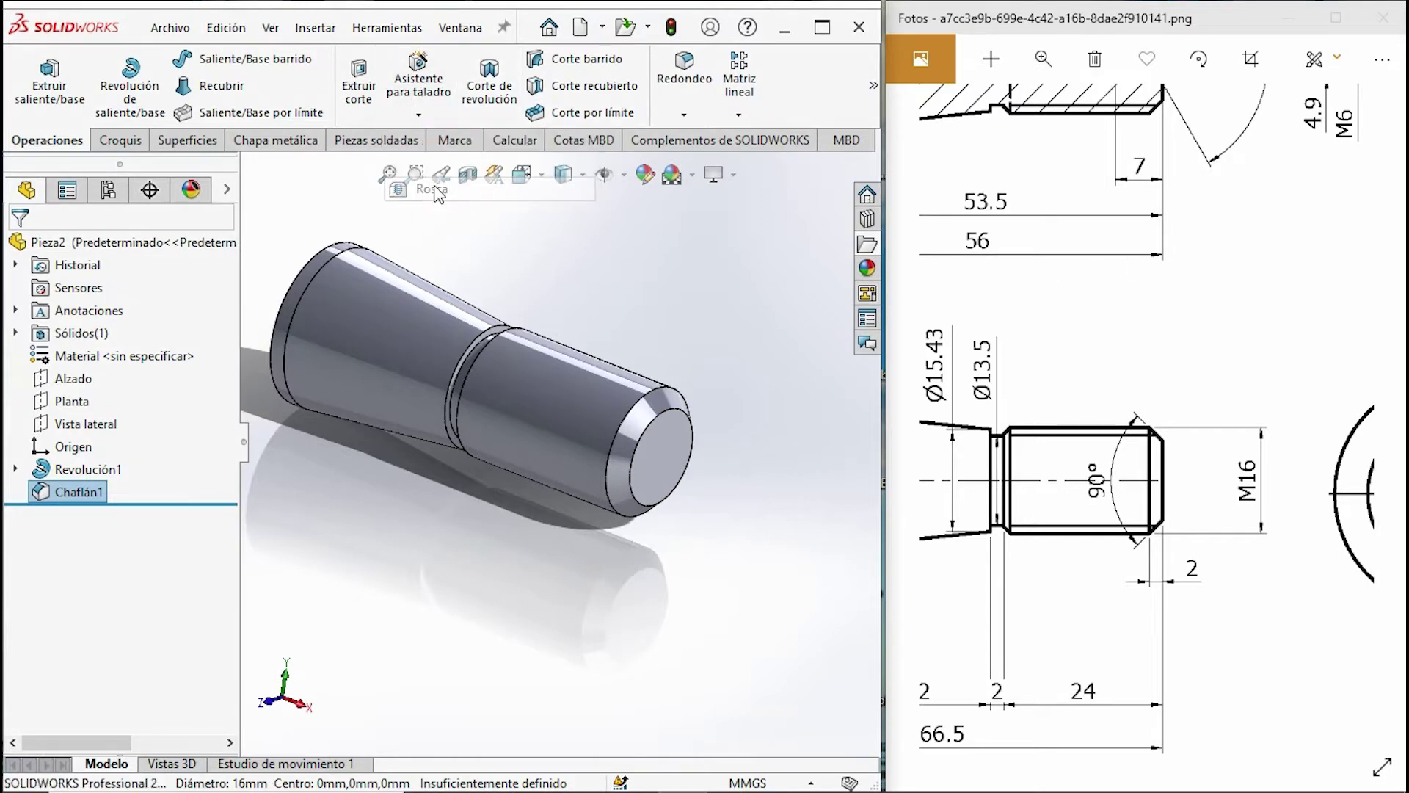
left_click(657, 399)
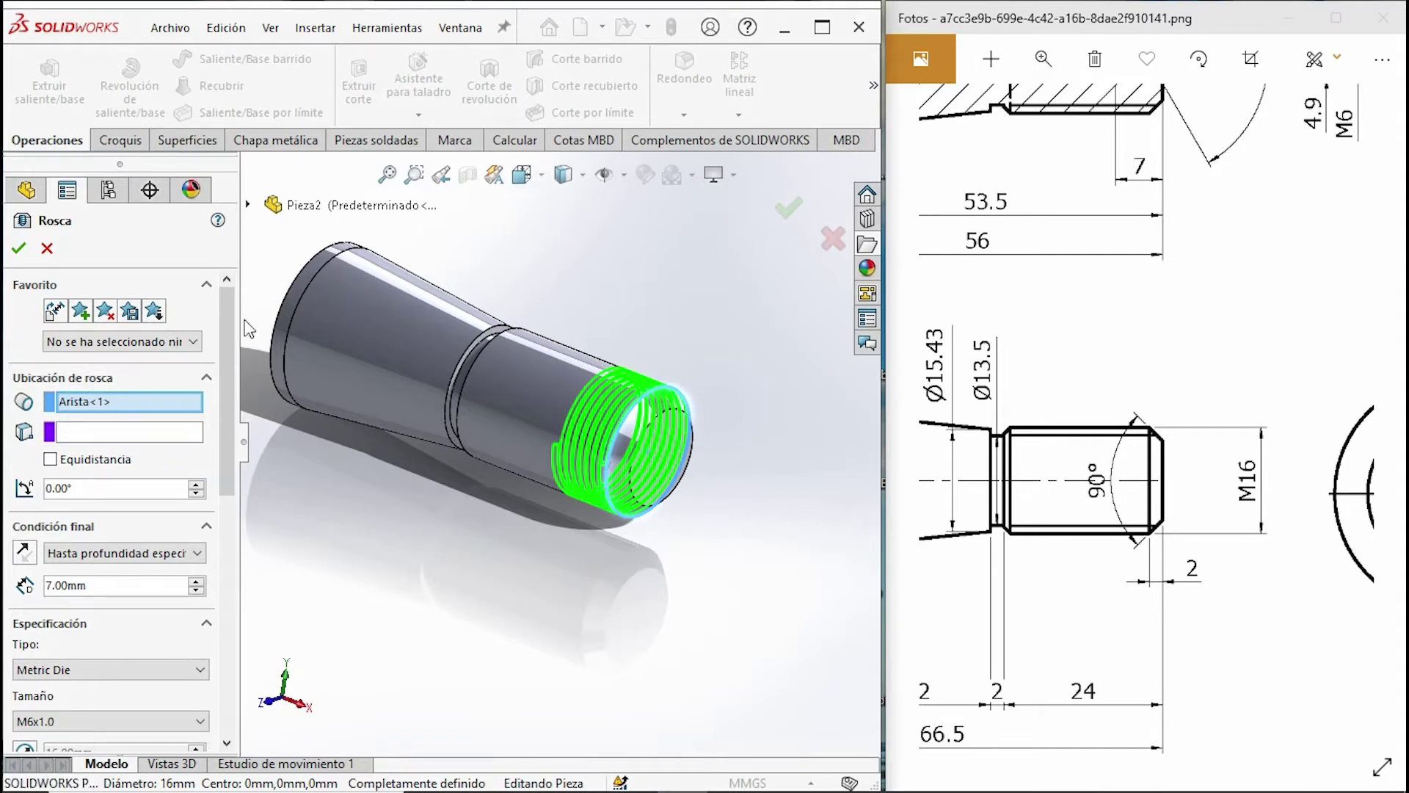
left_click_drag(222, 379, 160, 487)
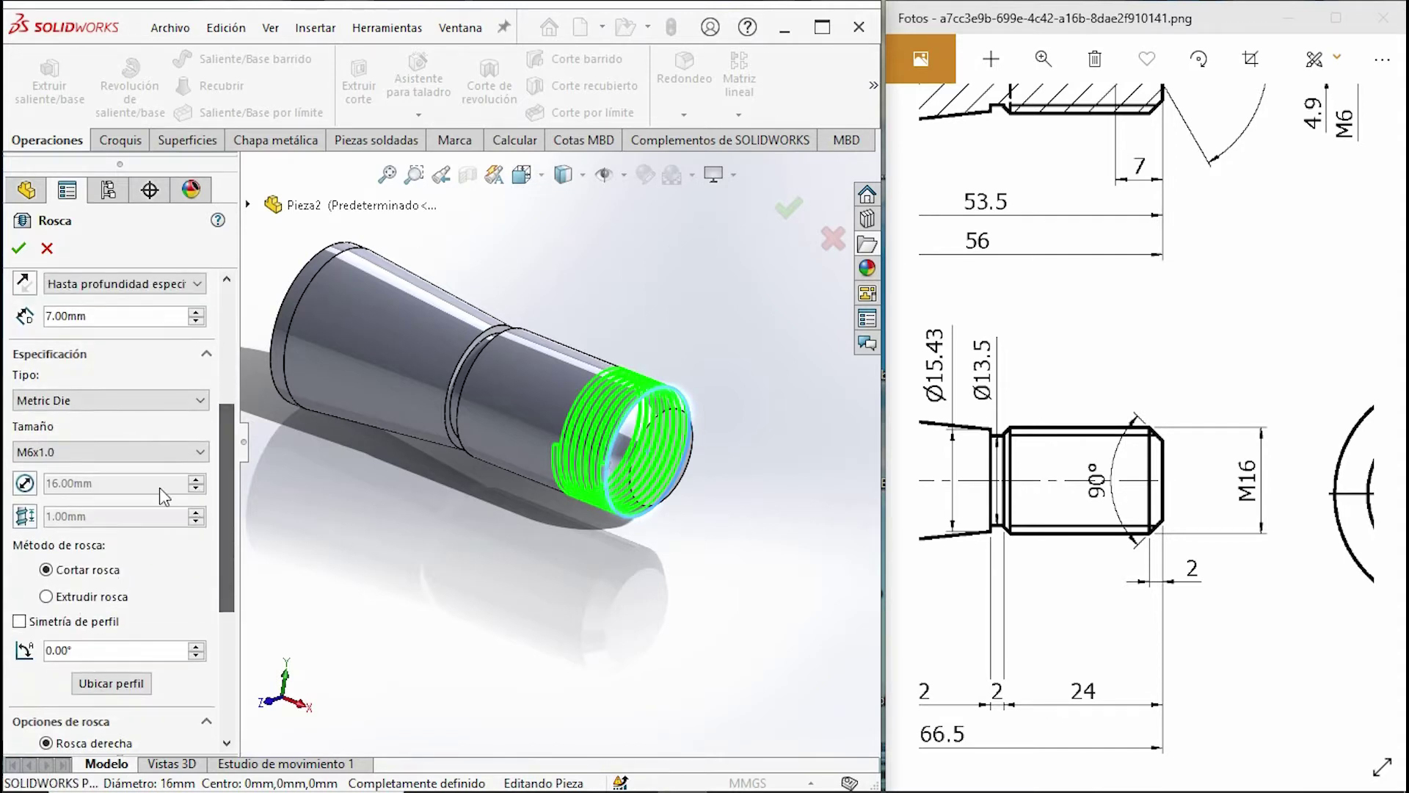
left_click(56, 449)
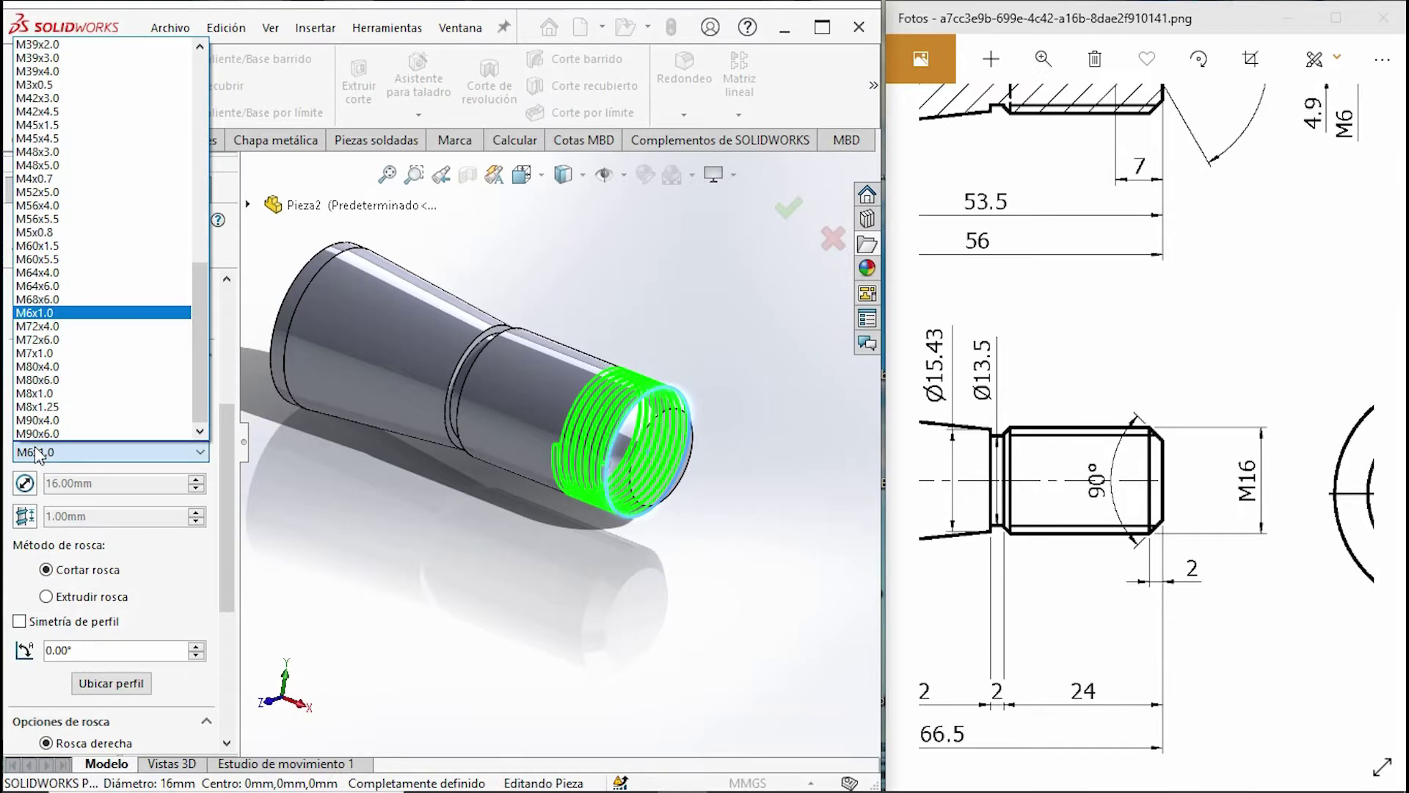
scroll(66, 323, "up", 9)
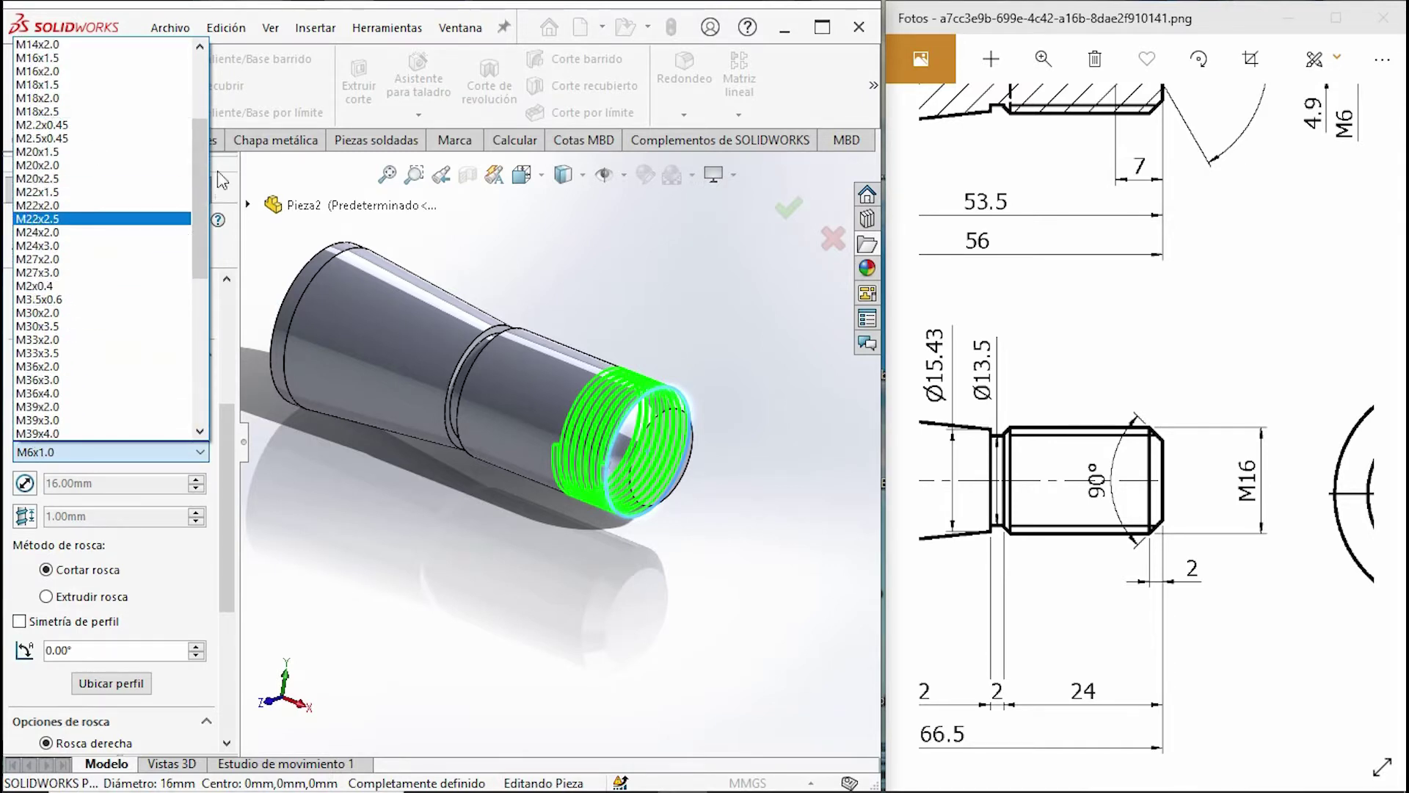
left_click_drag(198, 180, 198, 158)
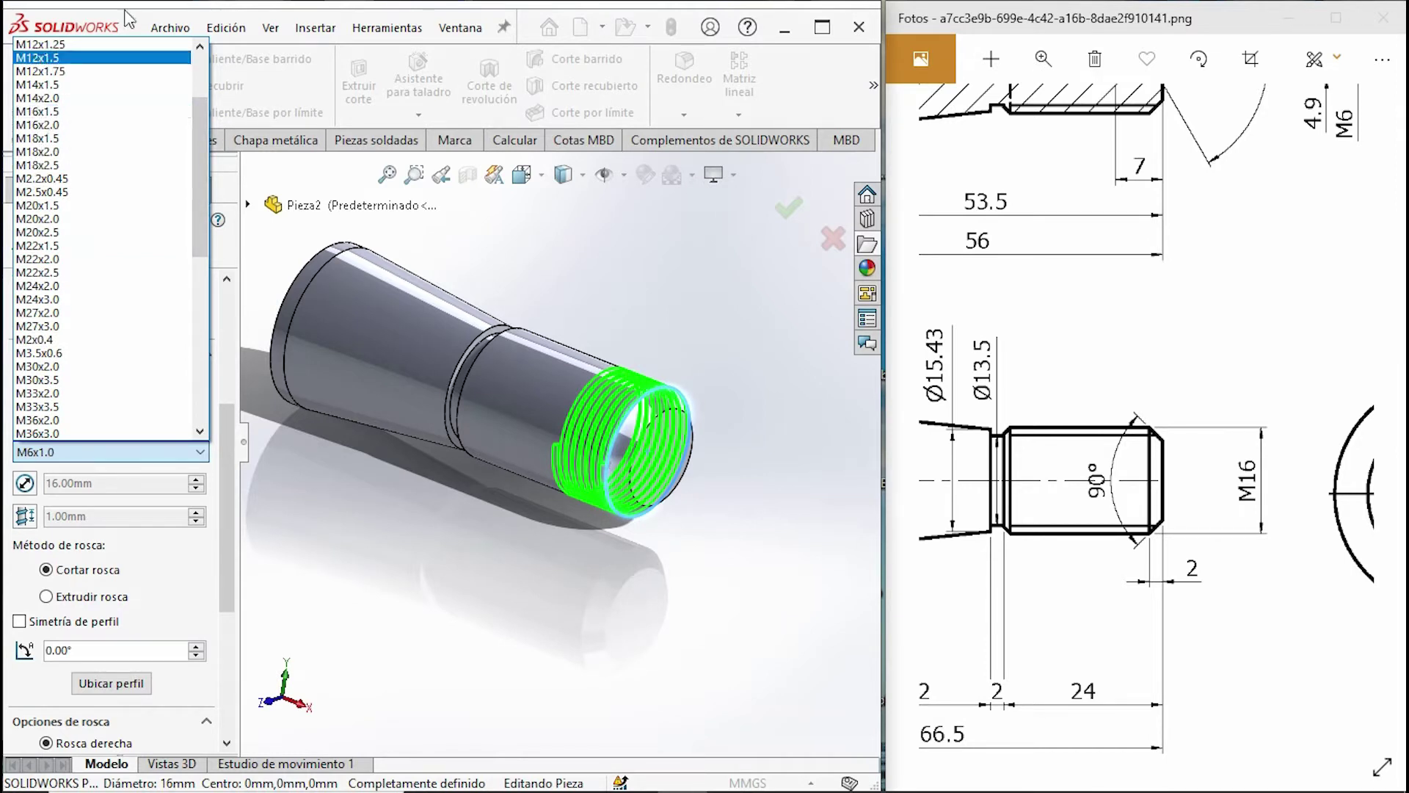
left_click(55, 114)
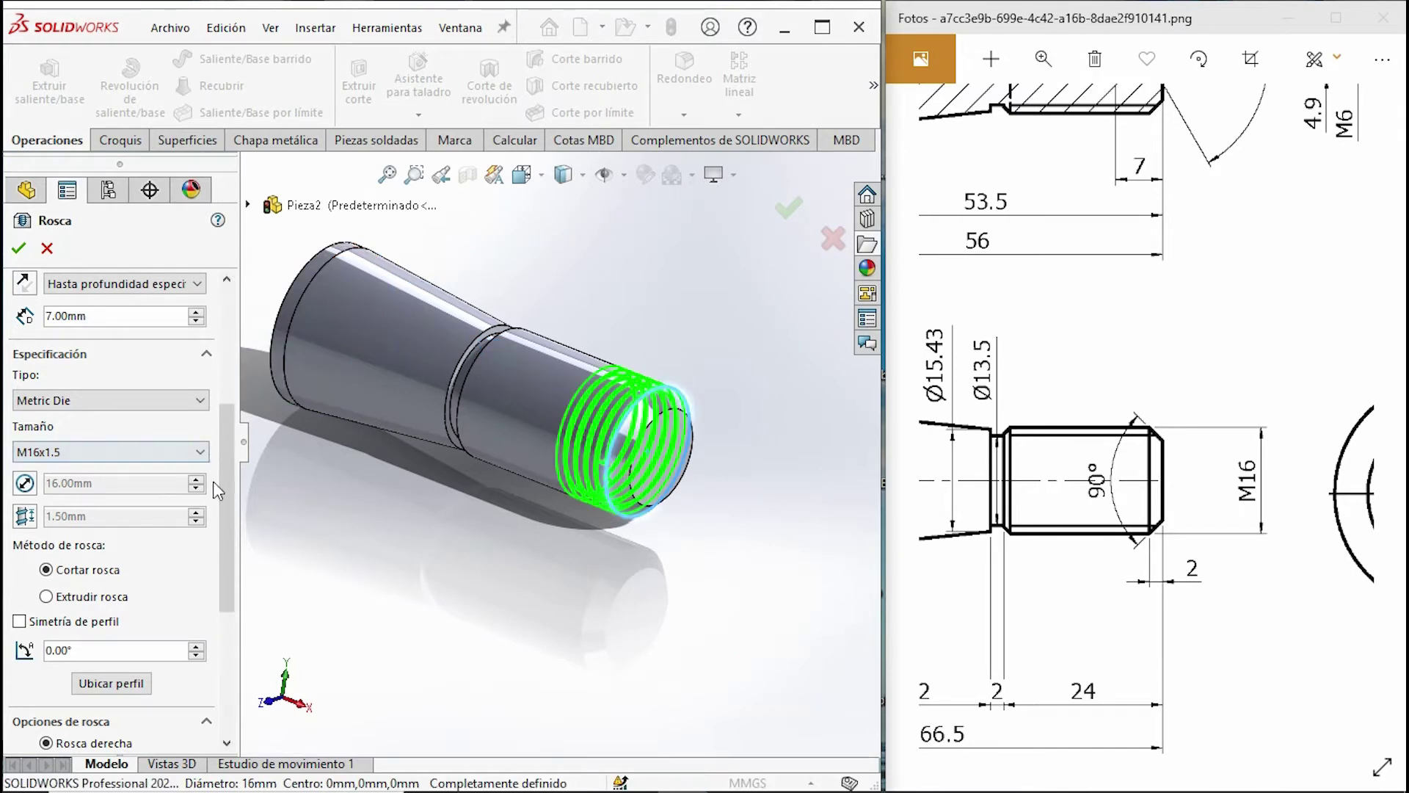
Set the thread depth to 24 mm and create the cut thread.
scroll(216, 440, "up", 5)
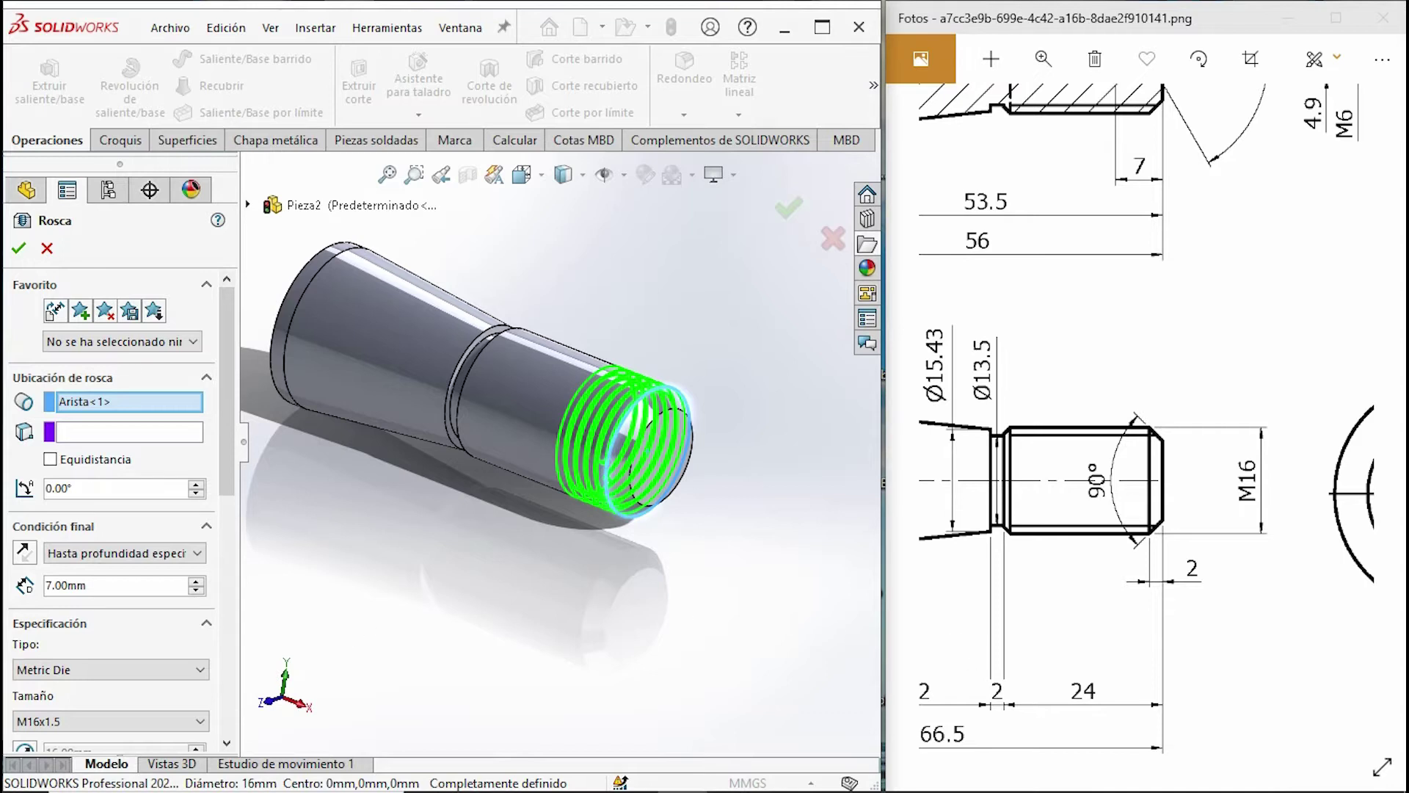
left_click_drag(110, 586, 8, 583)
type("24")
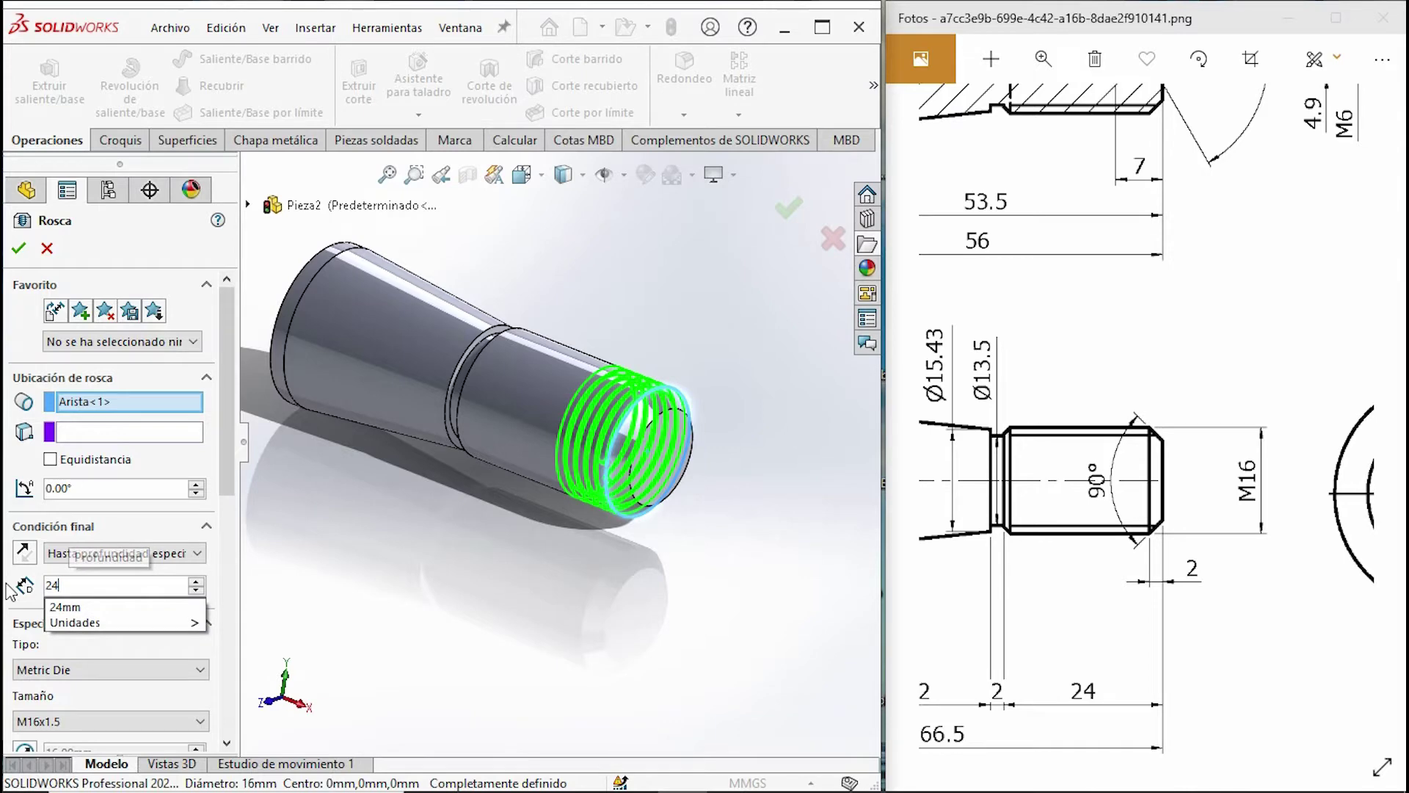
key("Return")
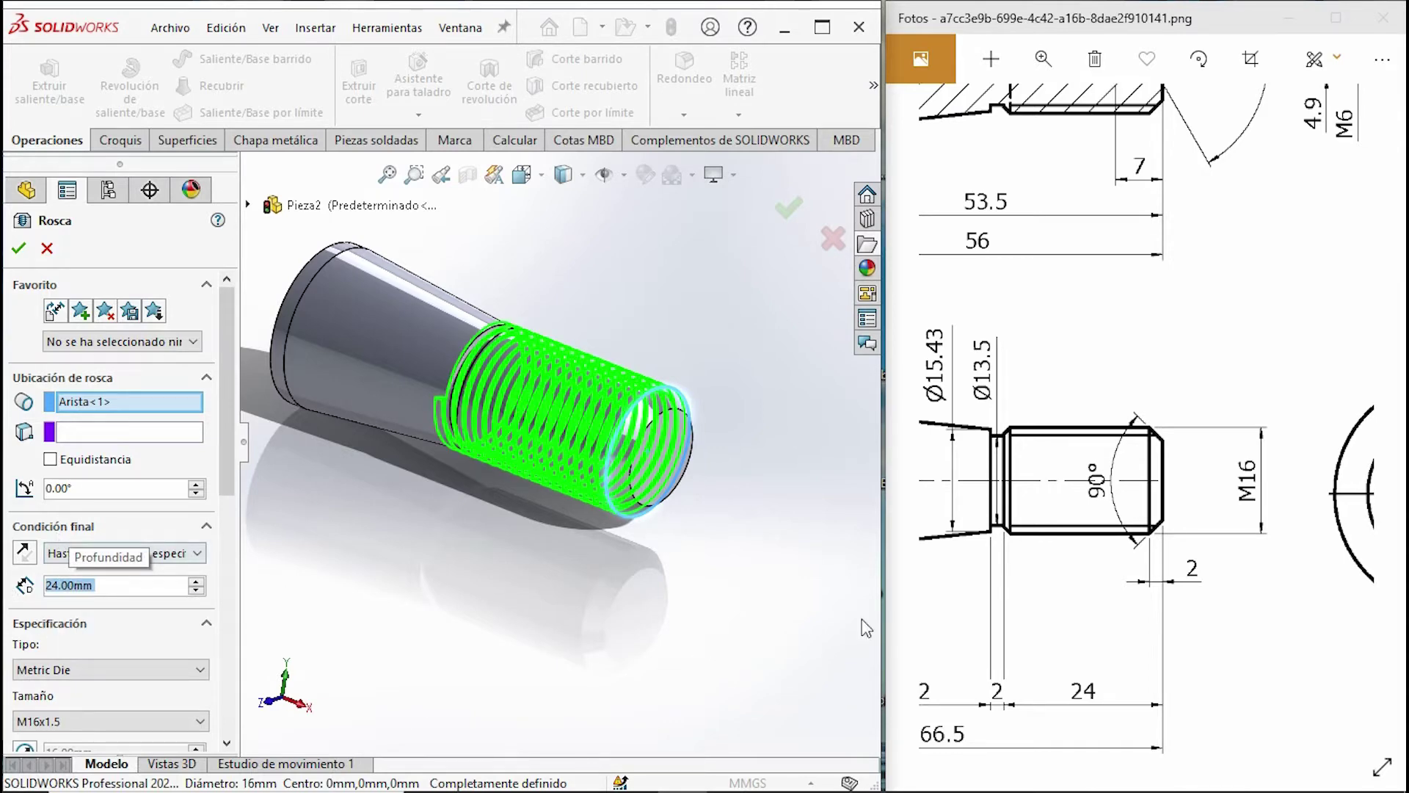
middle_click_drag(659, 451, 691, 352)
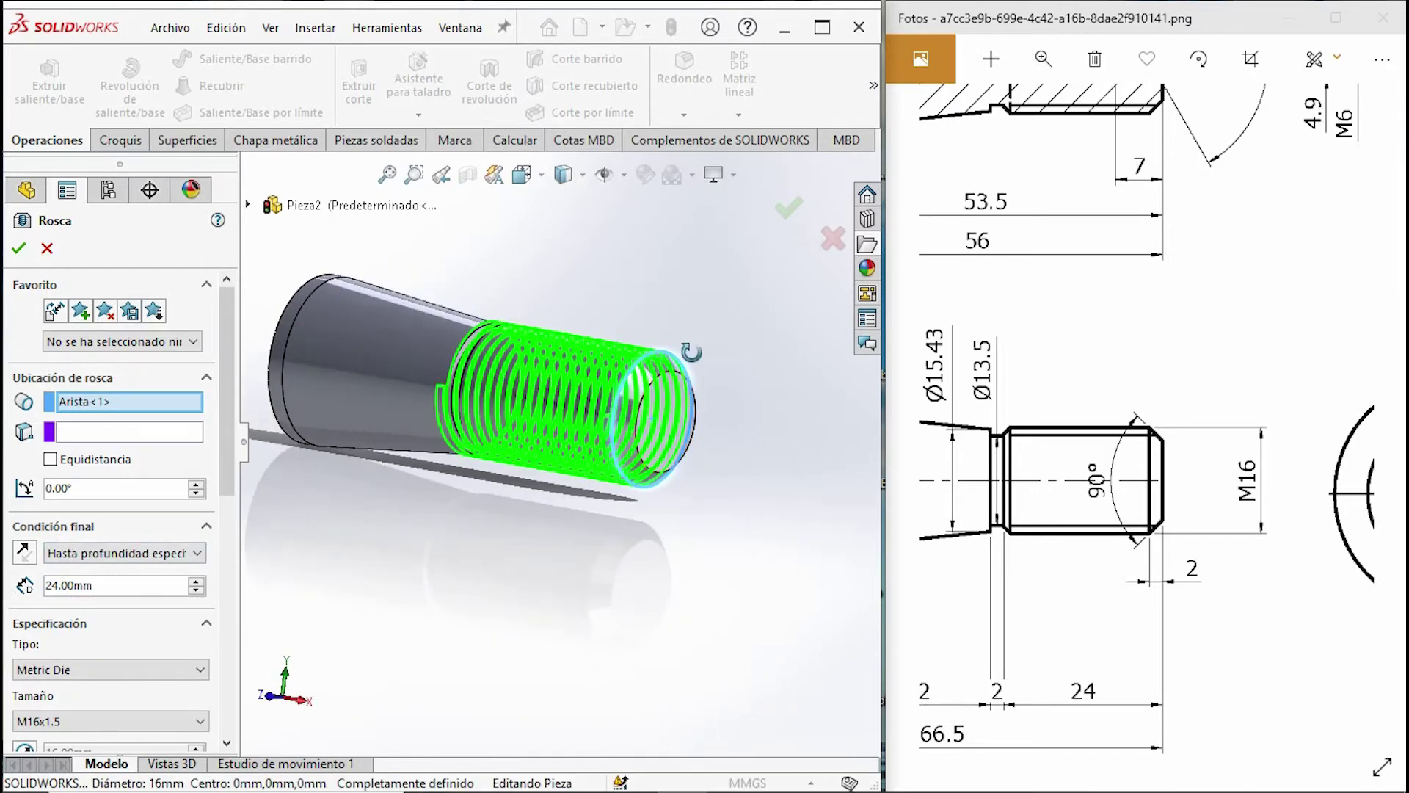
middle_click_drag(615, 396, 693, 346)
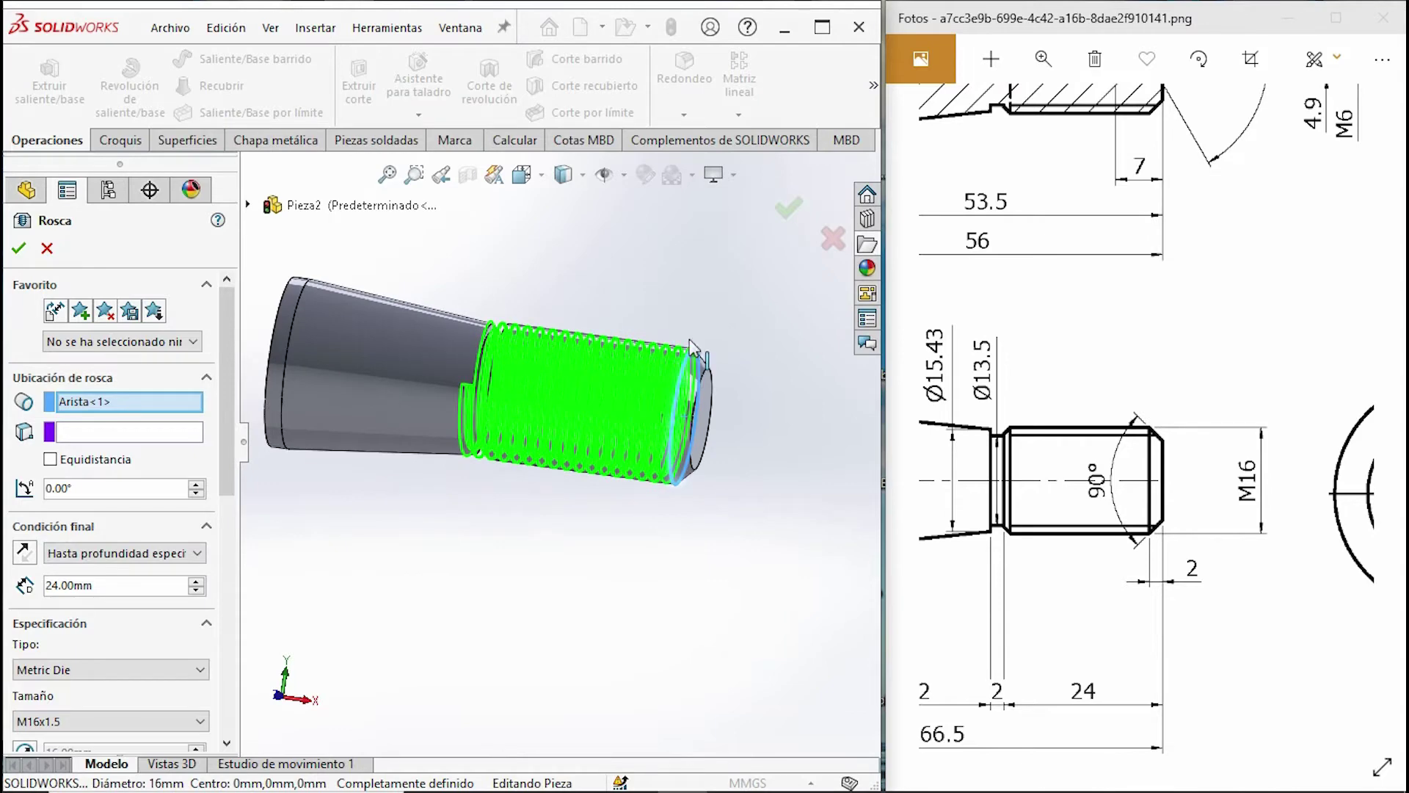
left_click(788, 210)
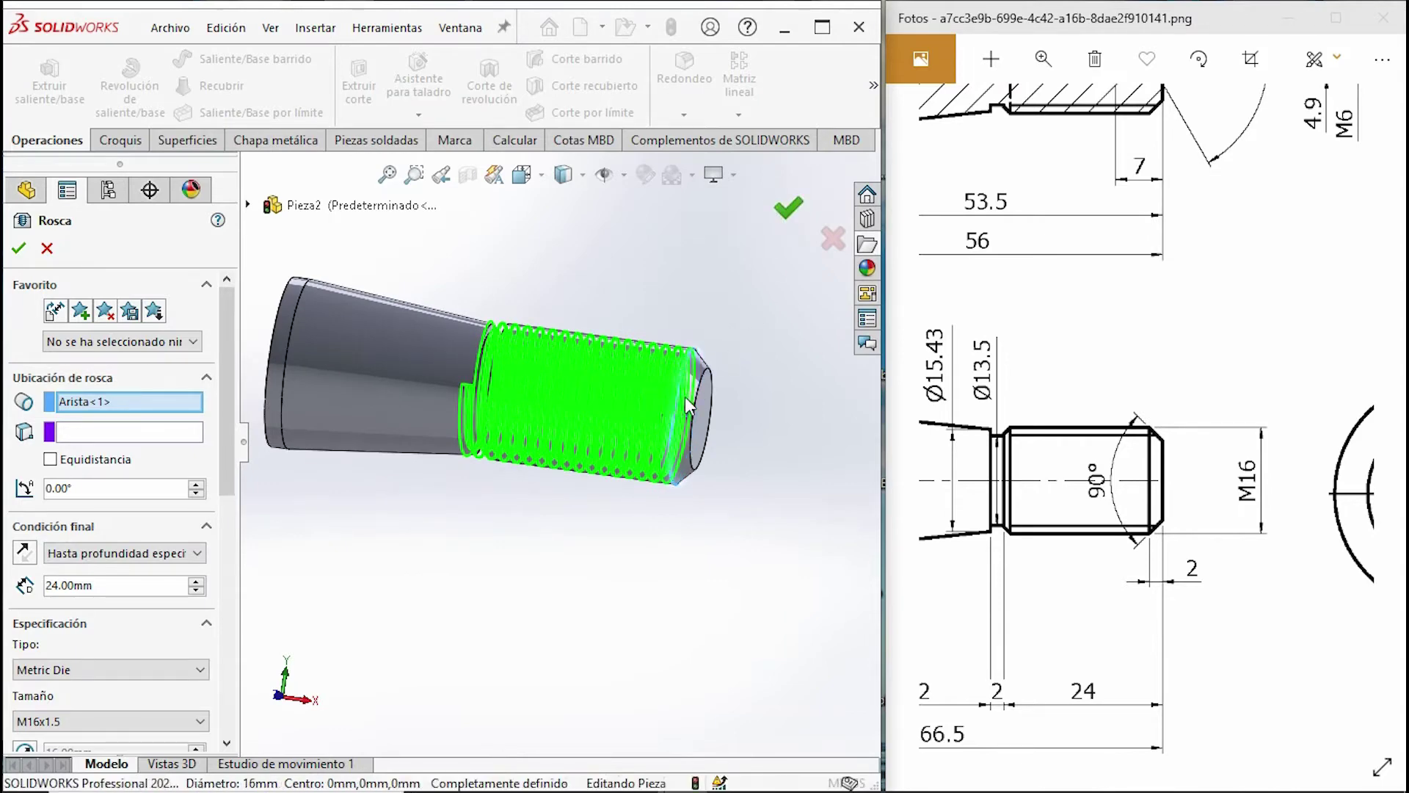
Edit the M16 thread to start at a 3 mm offset, reversed outward beyond the chamfered end.
middle_click_drag(662, 445, 671, 376)
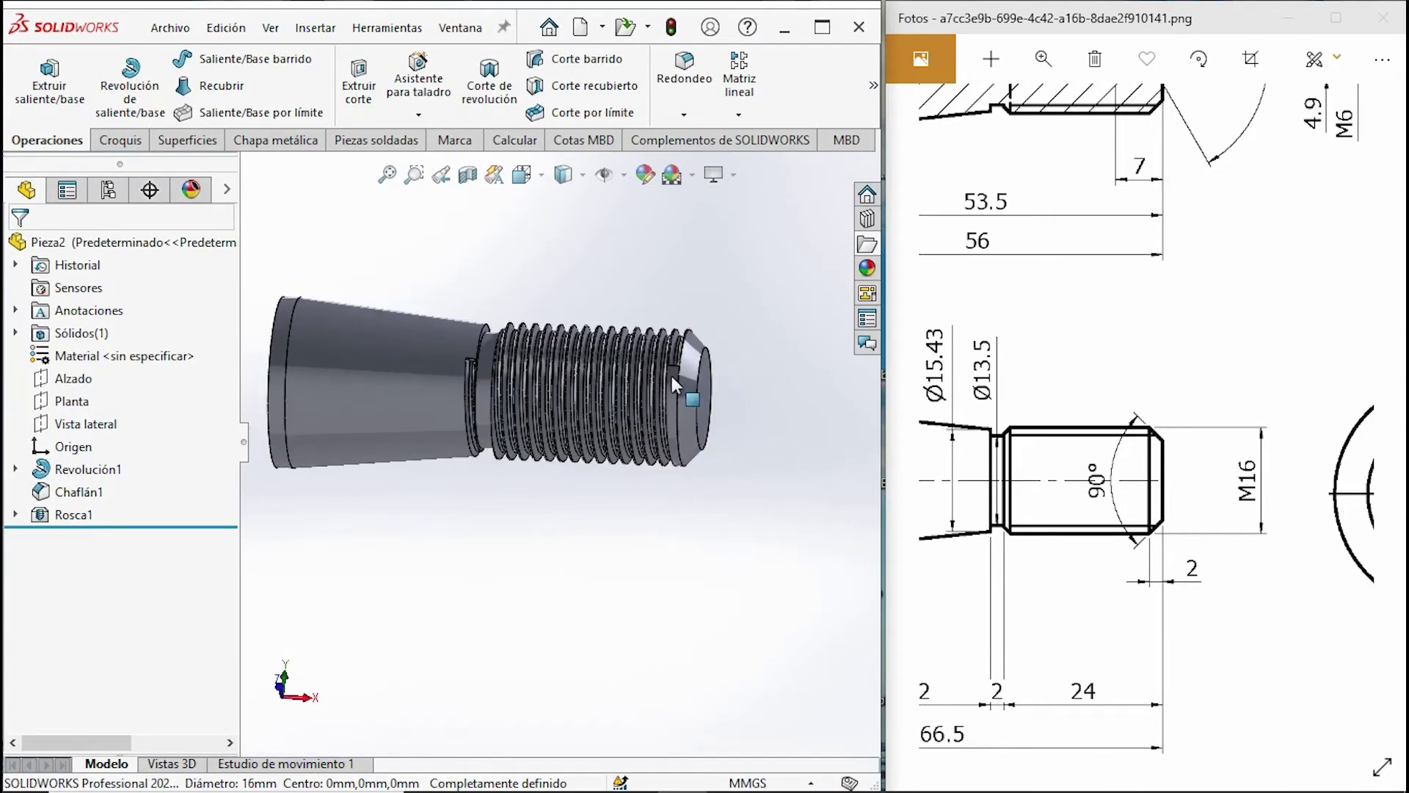
scroll(645, 403, "down", 5)
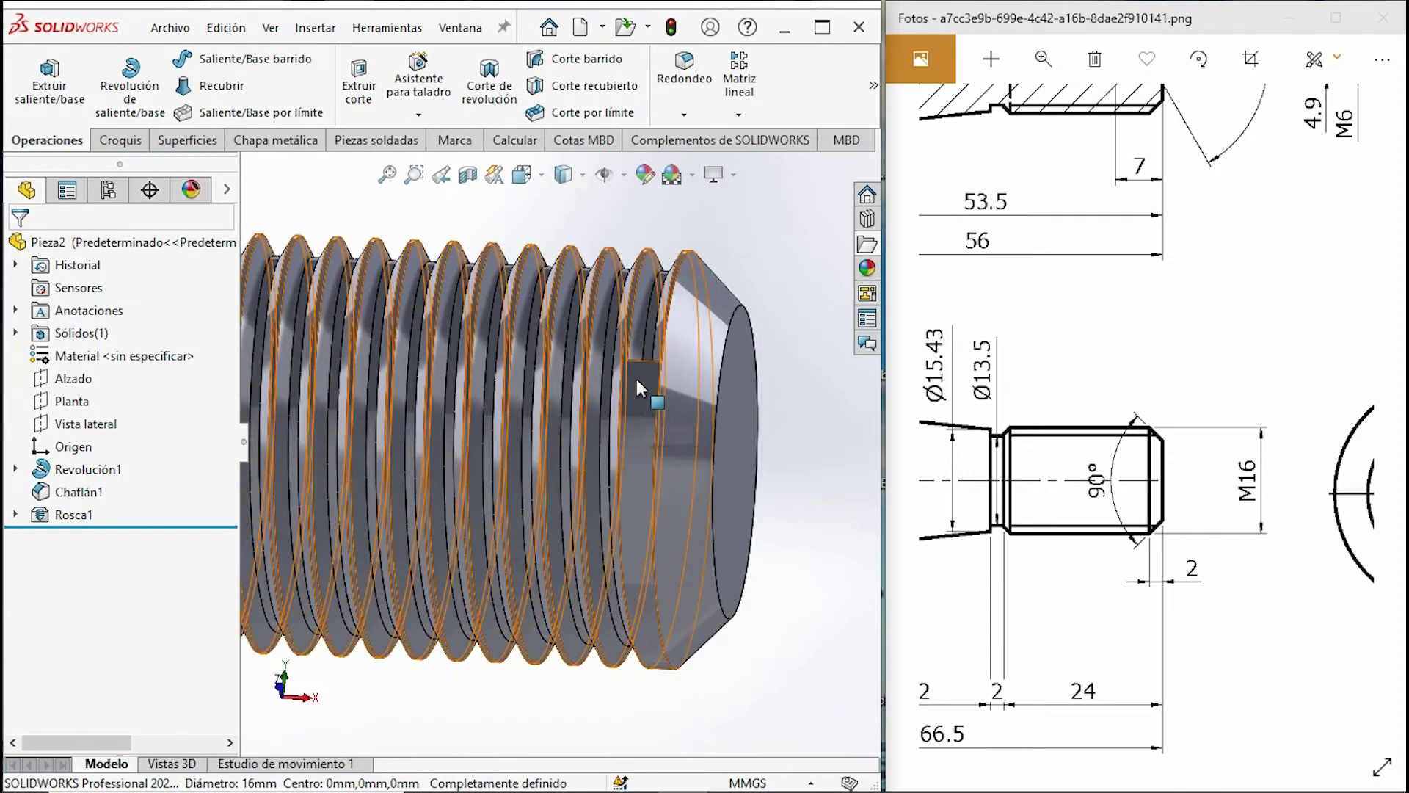
right_click(73, 515)
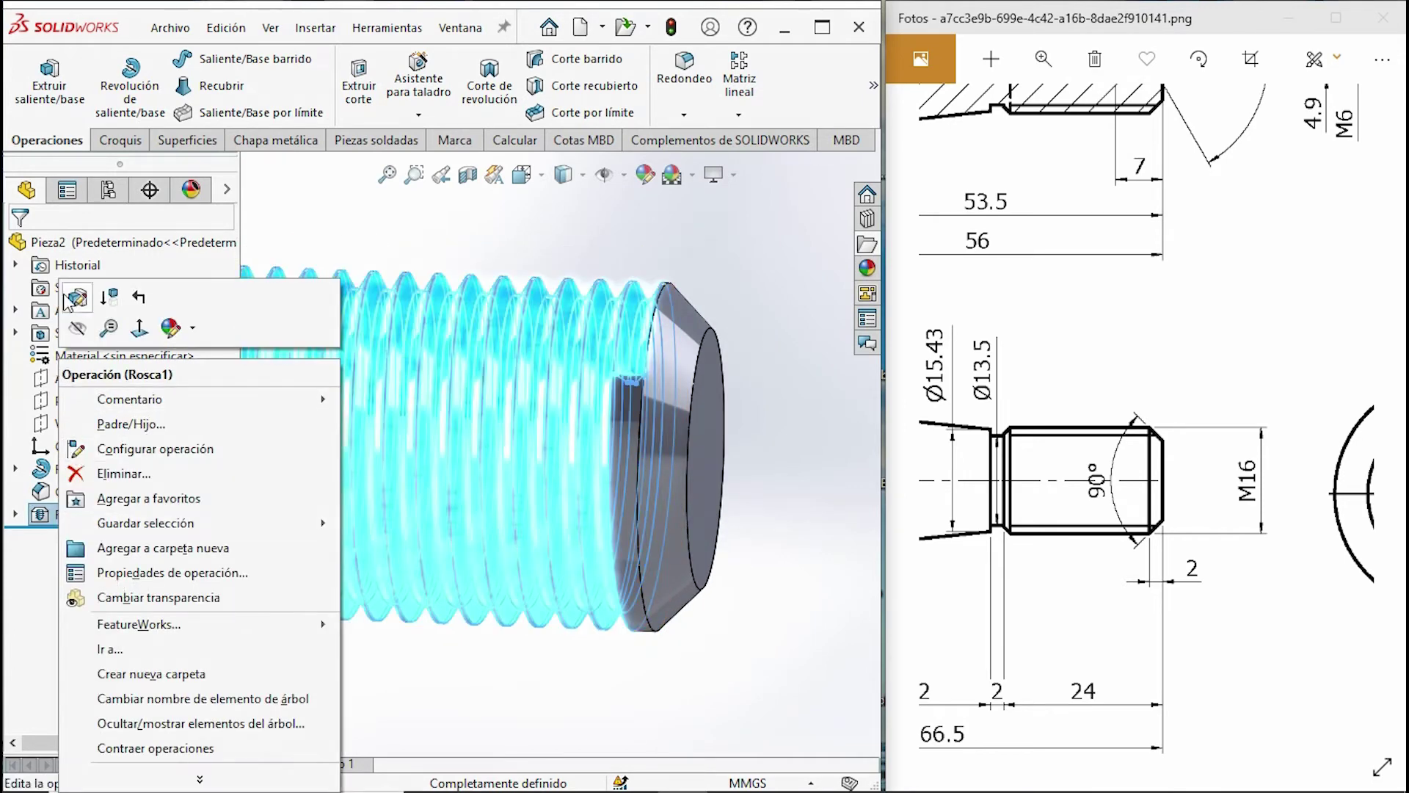
left_click(80, 312)
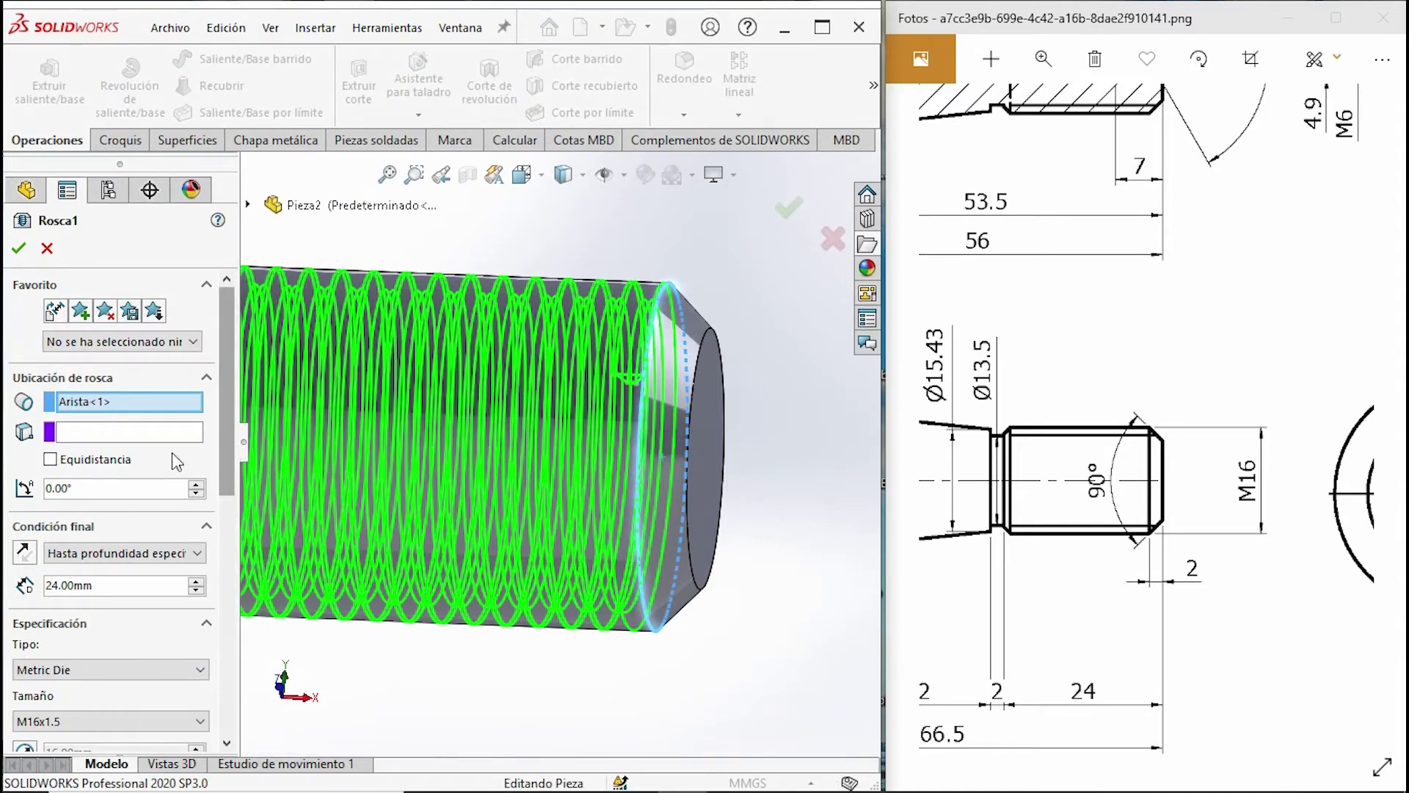
left_click(49, 460)
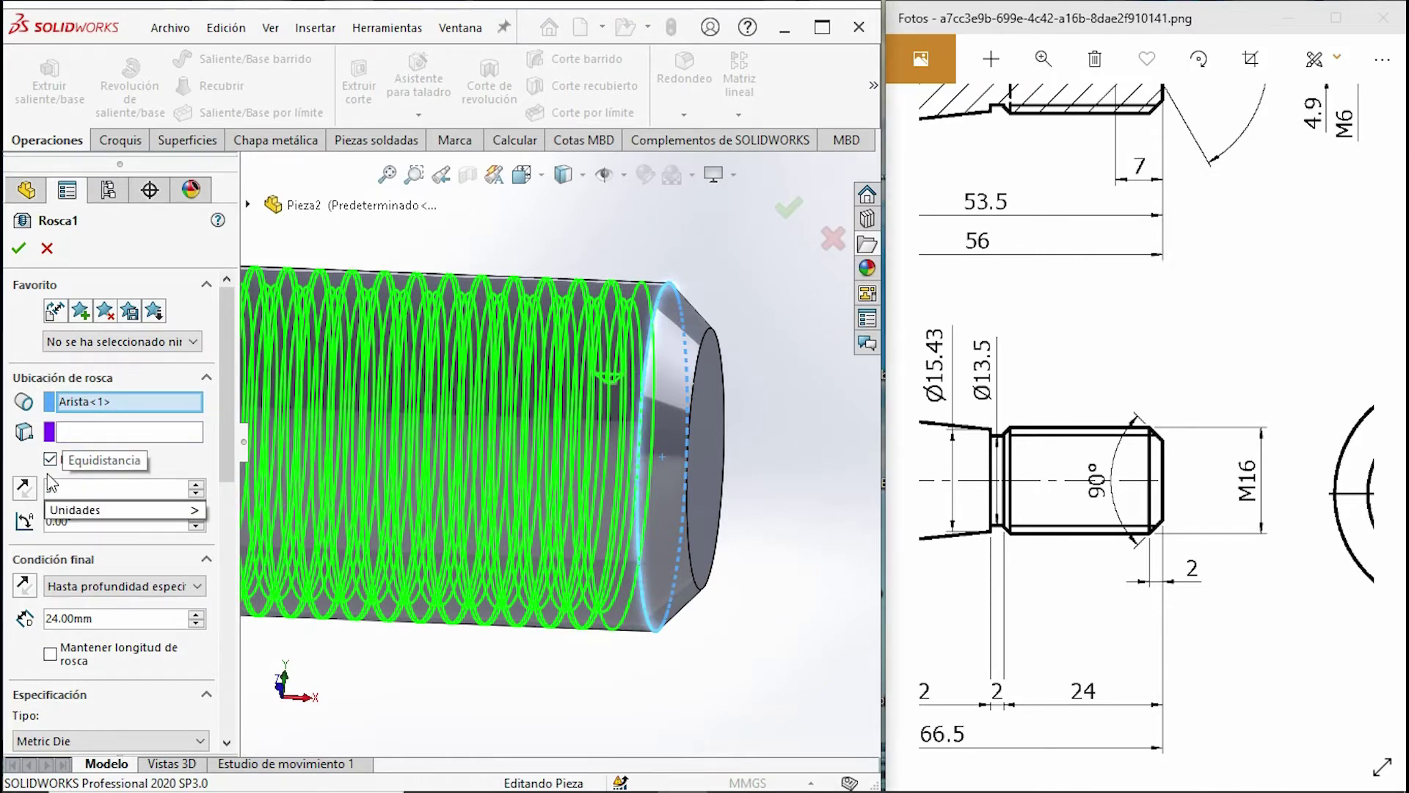
type("3")
key("Return")
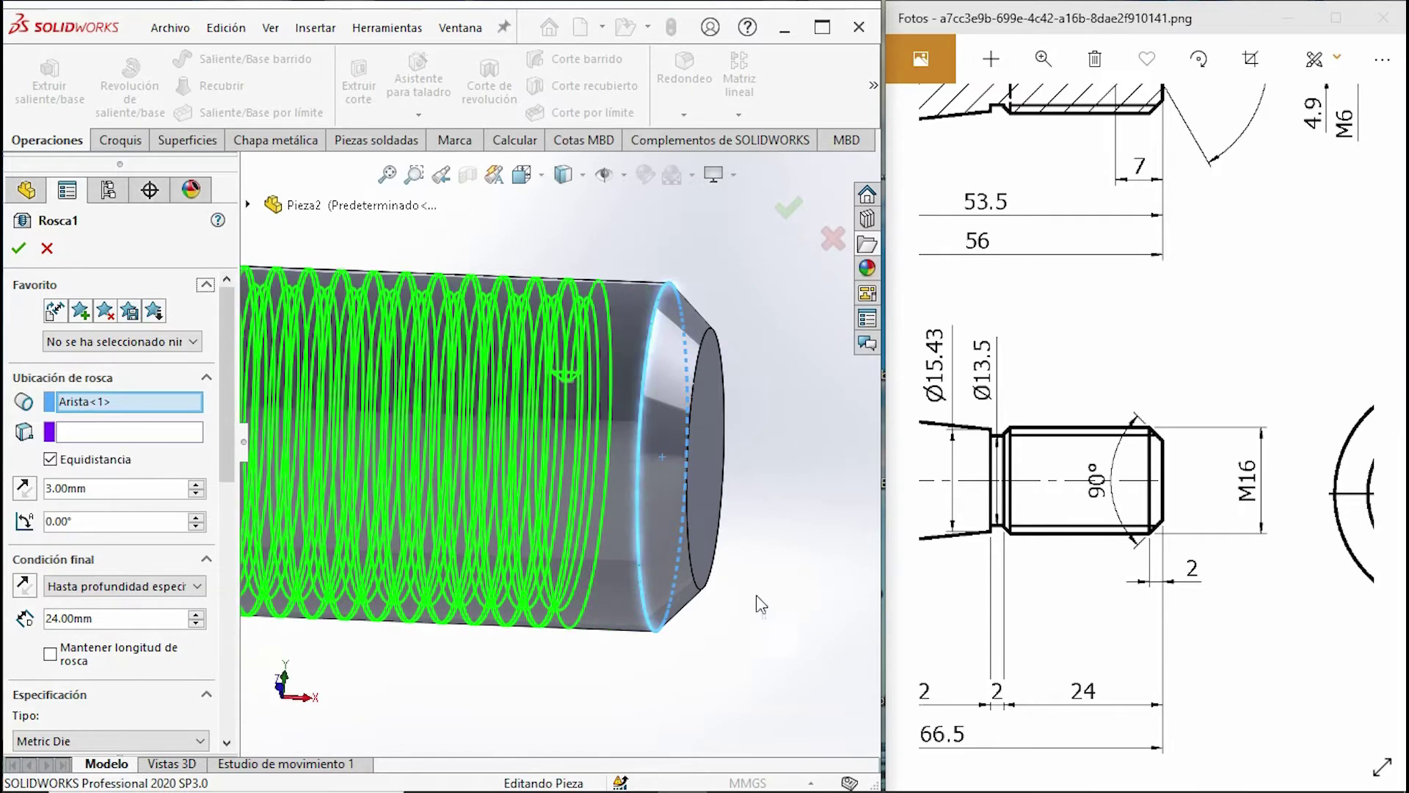
left_click(23, 489)
scroll(438, 499, "up", 3)
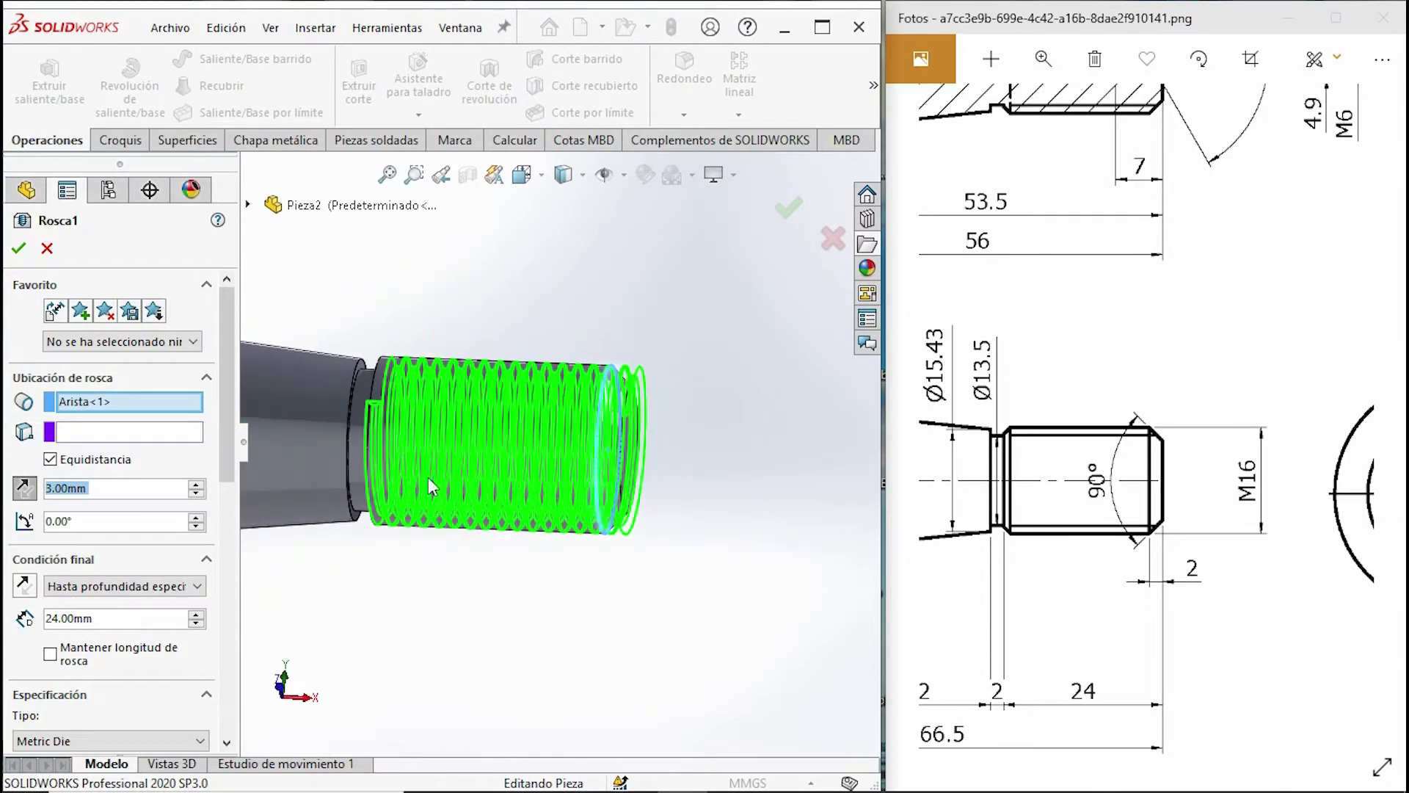
middle_click_drag(467, 510, 497, 446)
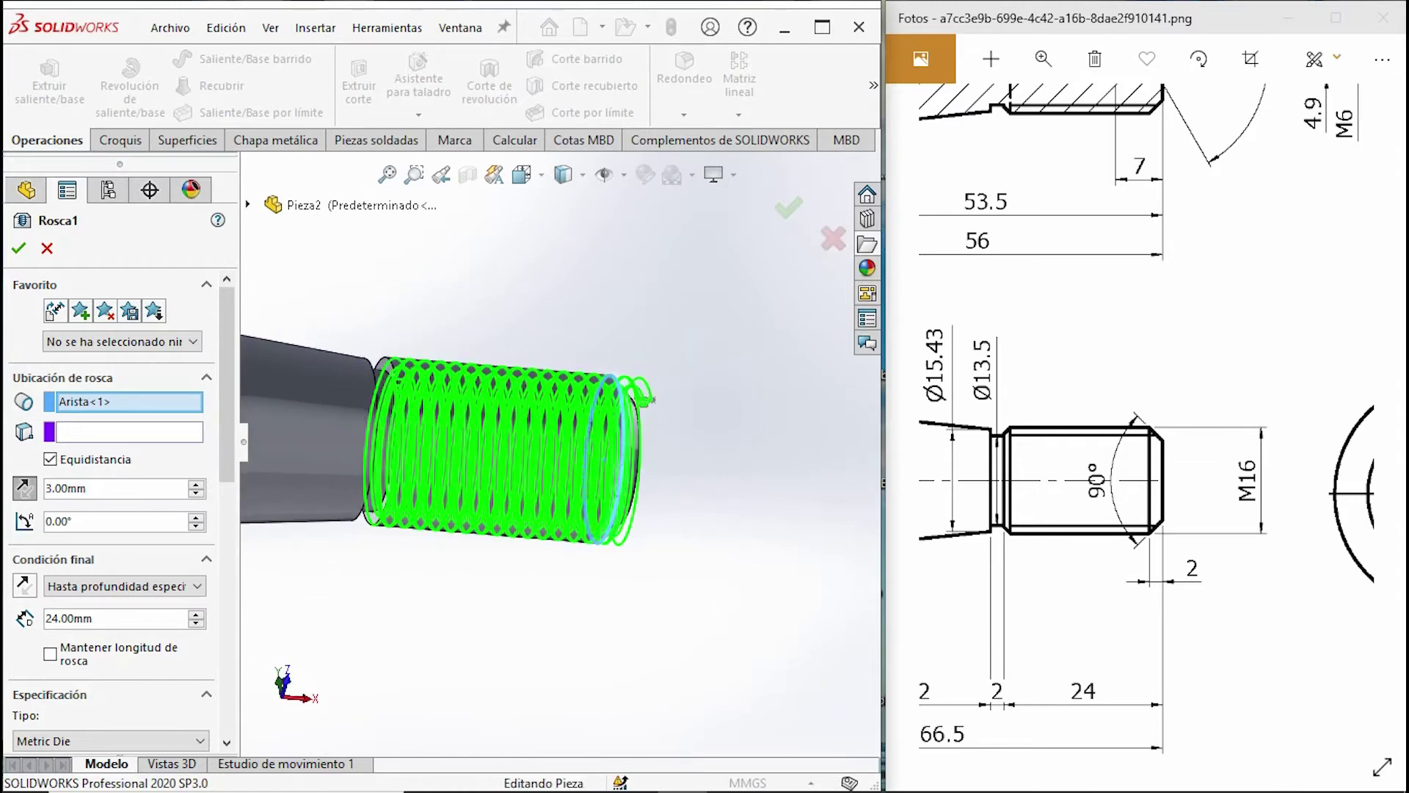
key("Return")
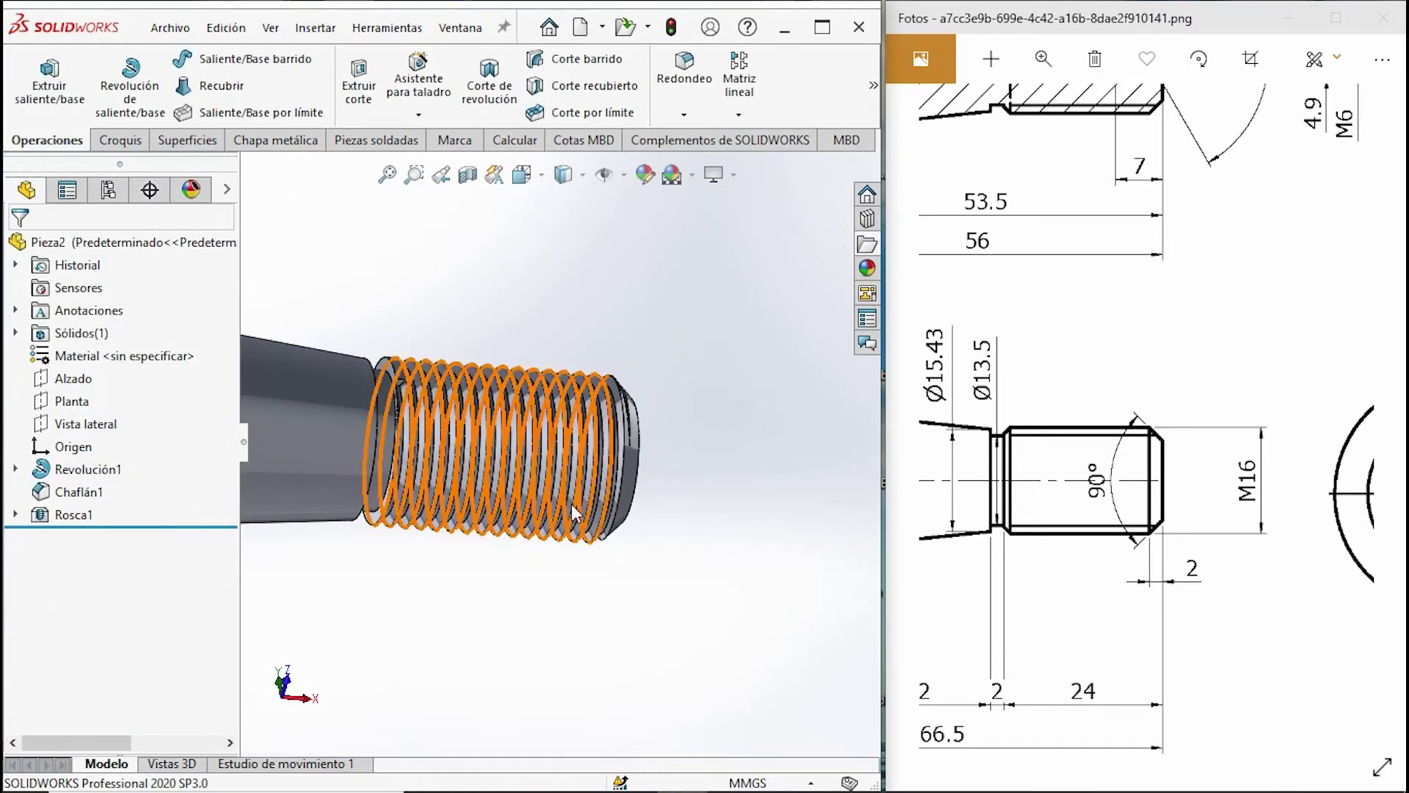
middle_click_drag(453, 482, 427, 458)
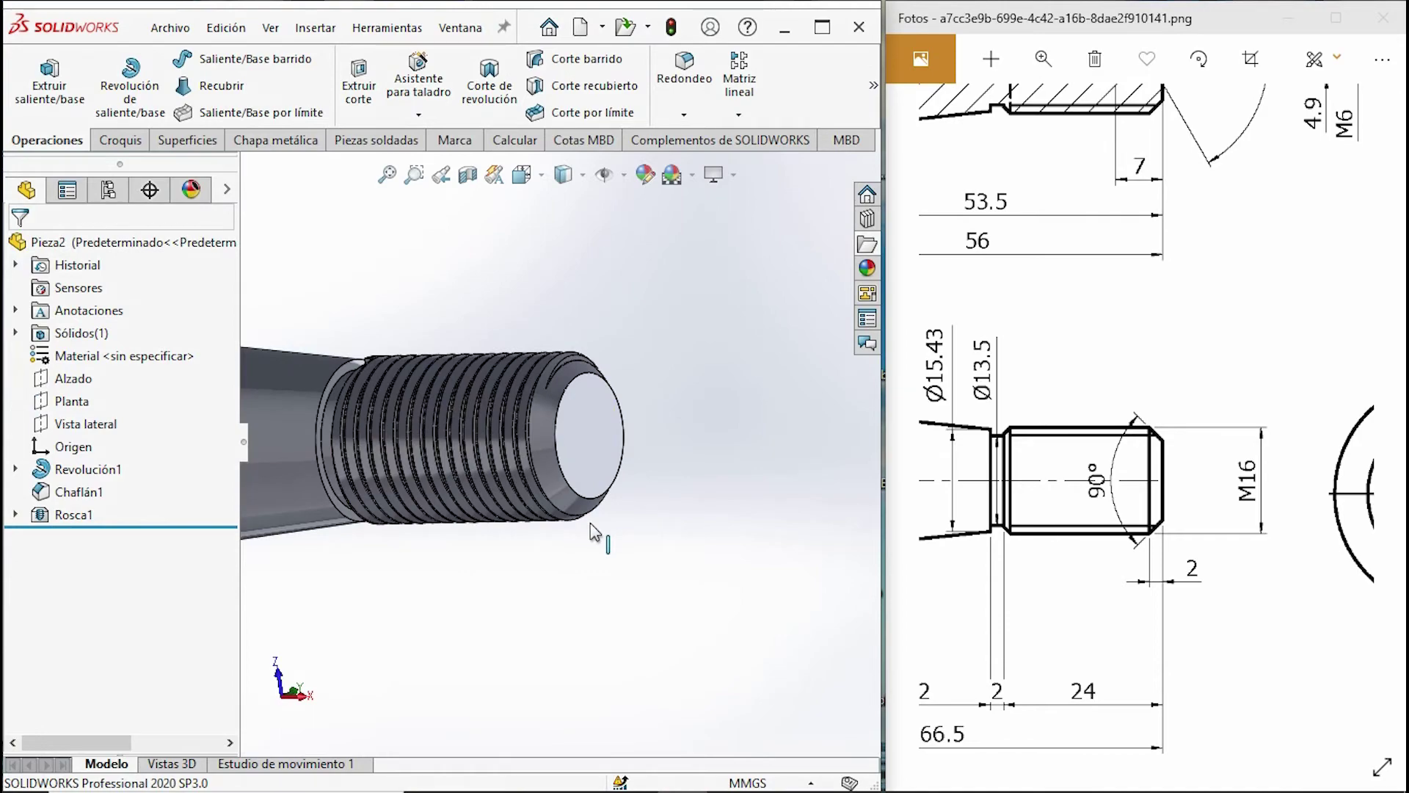
Examine the finished M16 thread and its run-out near the taper from several directions.
key("ctrl+7")
scroll(700, 593, "down", 1)
middle_click_drag(700, 592, 707, 430)
scroll(707, 431, "down", 3)
middle_click_drag(643, 364, 574, 499)
scroll(463, 631, "up", 6)
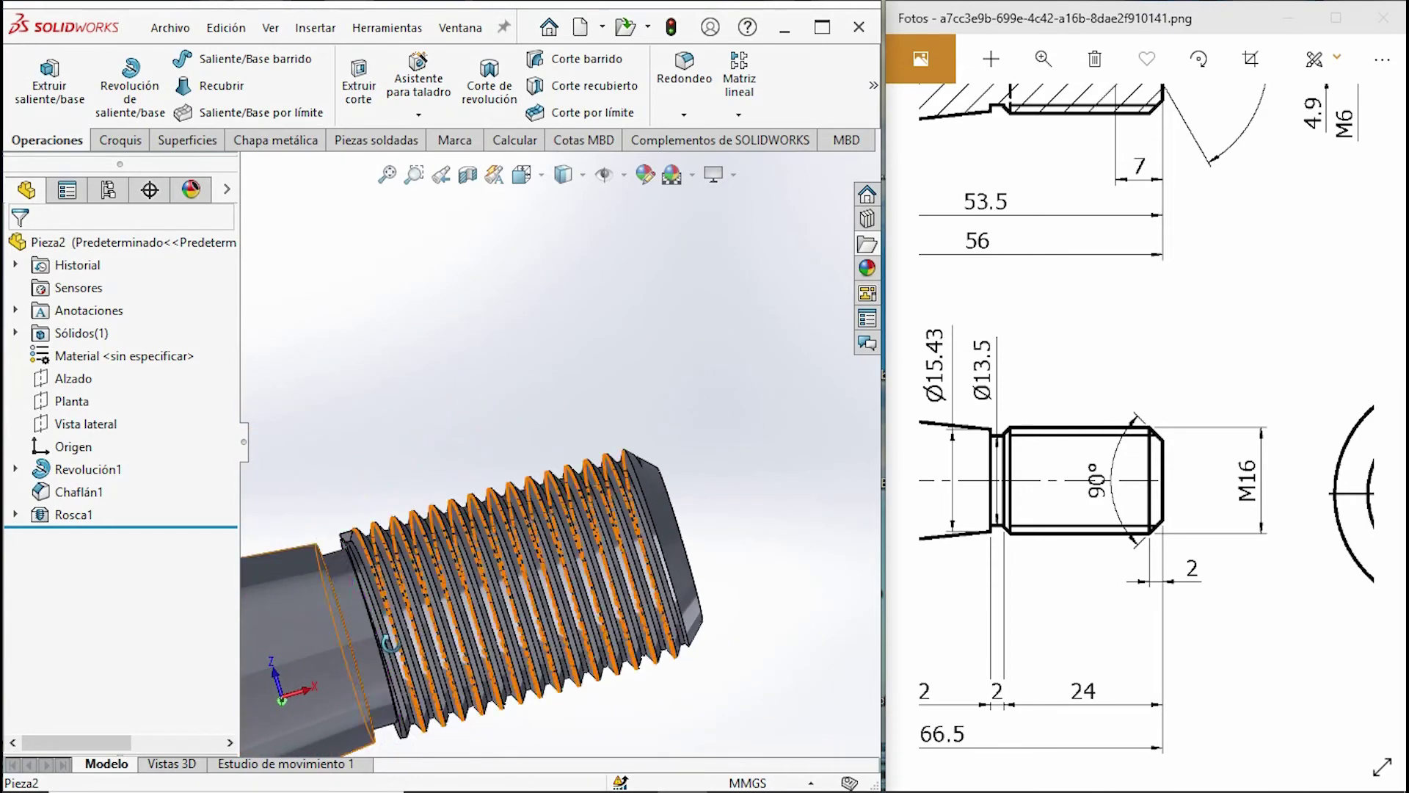
middle_click_drag(578, 621, 470, 647)
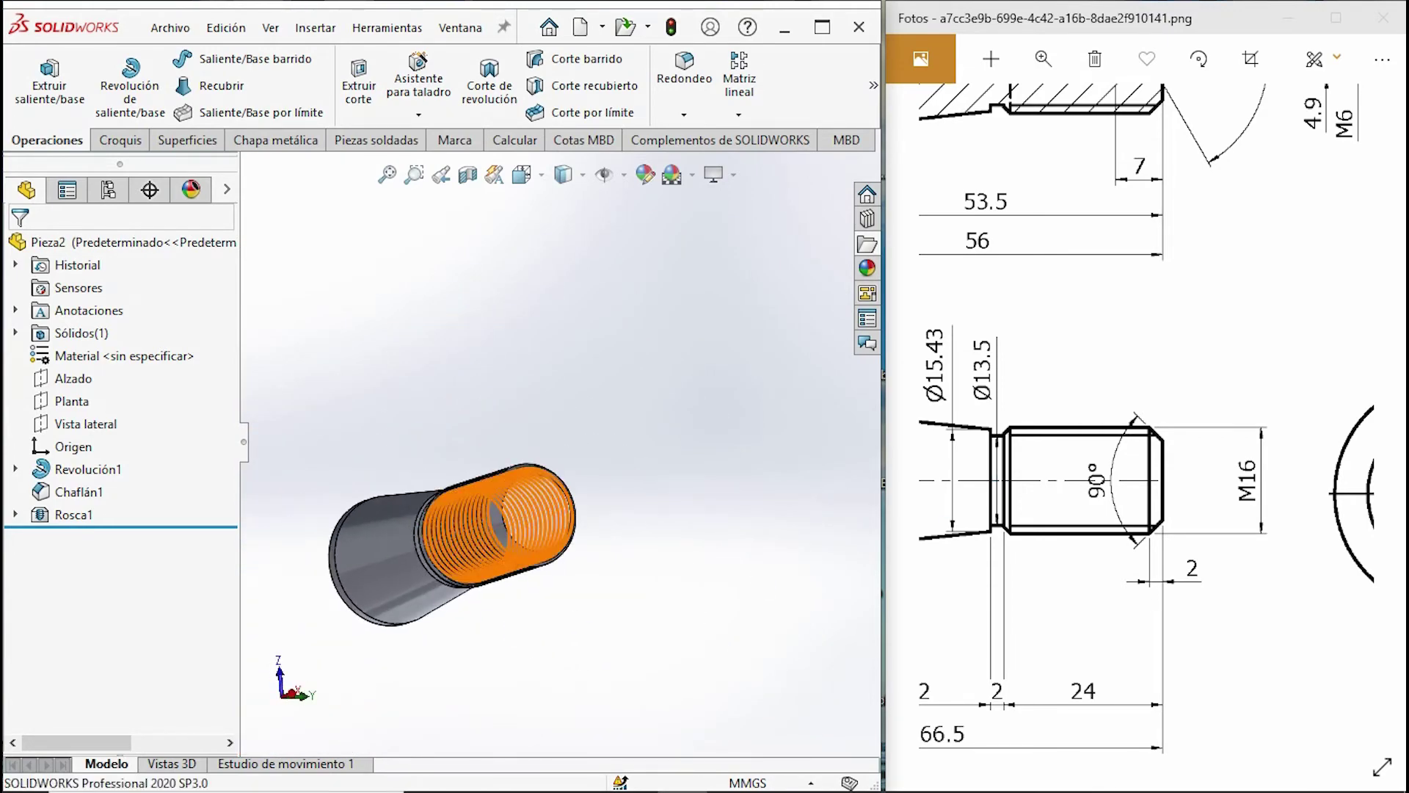
Start a Hole Wizard counterbore hole using the ISO standard and size M6.
mouse_move(1001, 244)
left_mouse_down()
mouse_move(999, 430)
mouse_move(959, 429)
left_mouse_up()
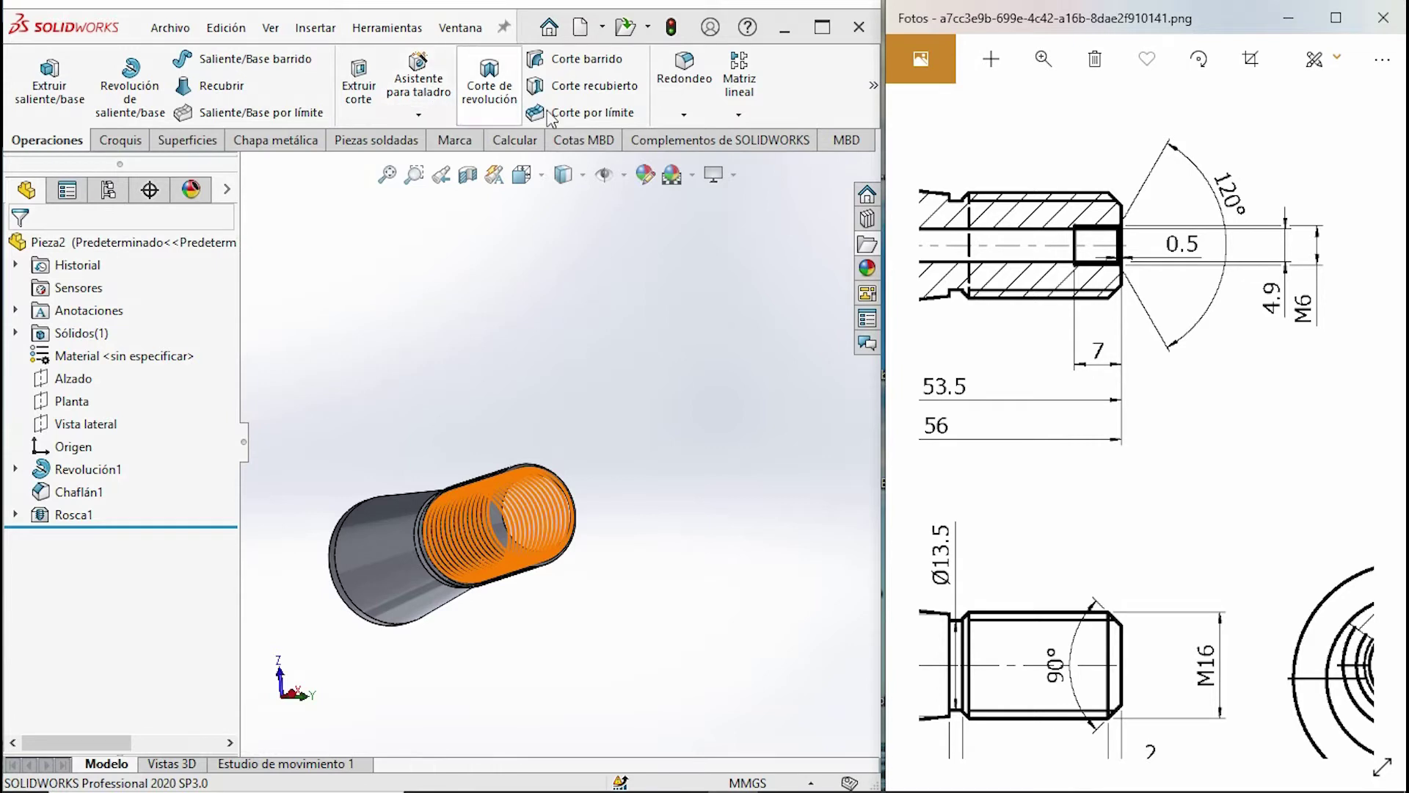
left_click(453, 284)
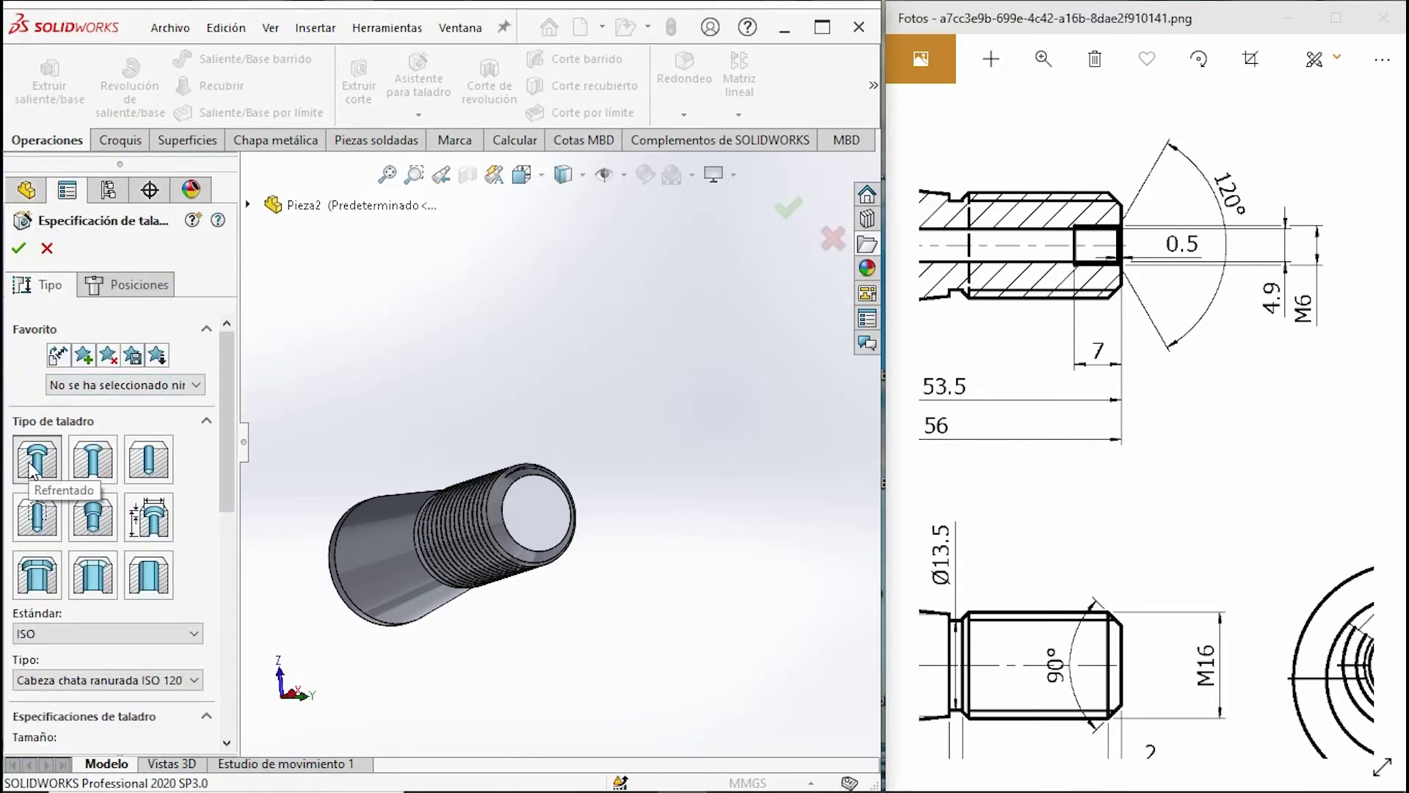
left_click_drag(232, 423, 209, 535)
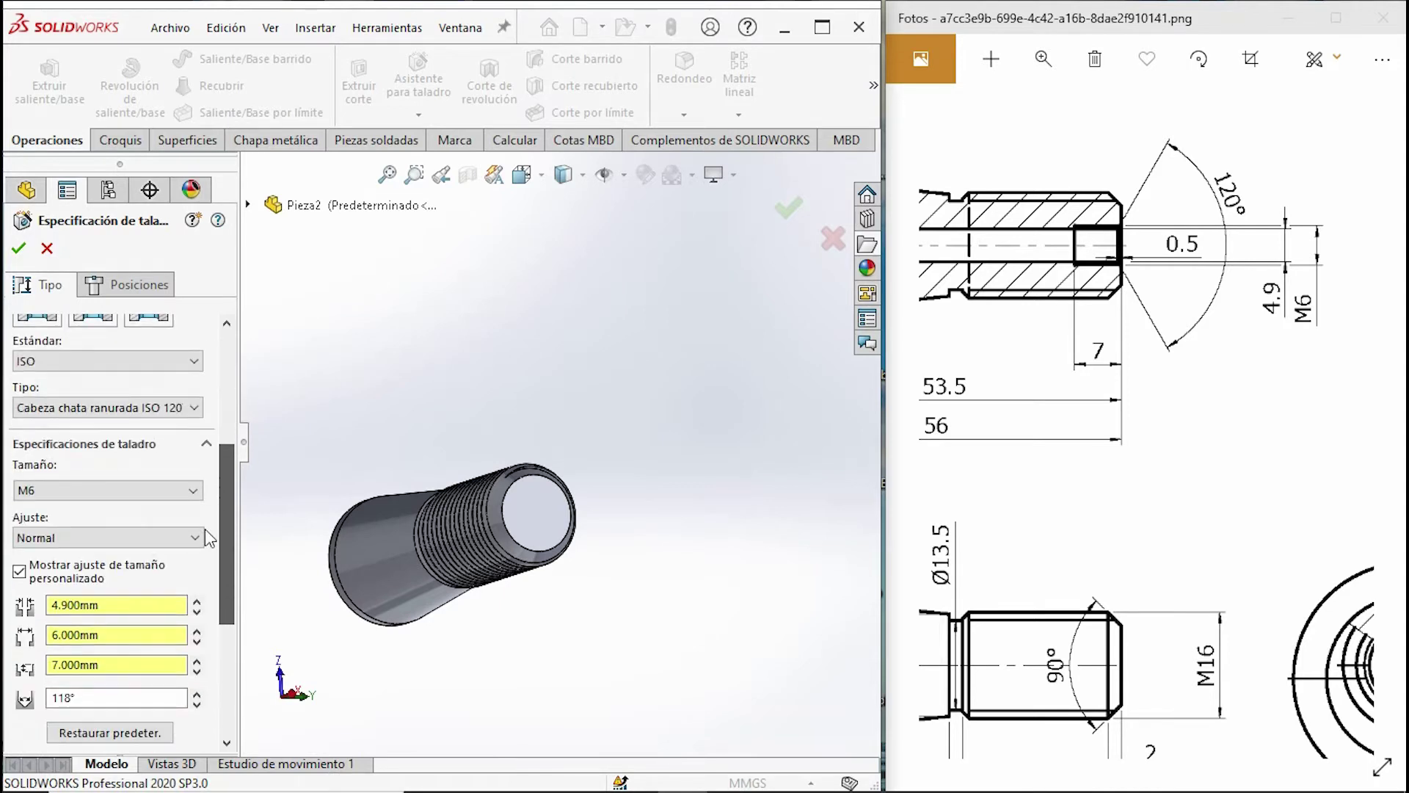
left_click(73, 491)
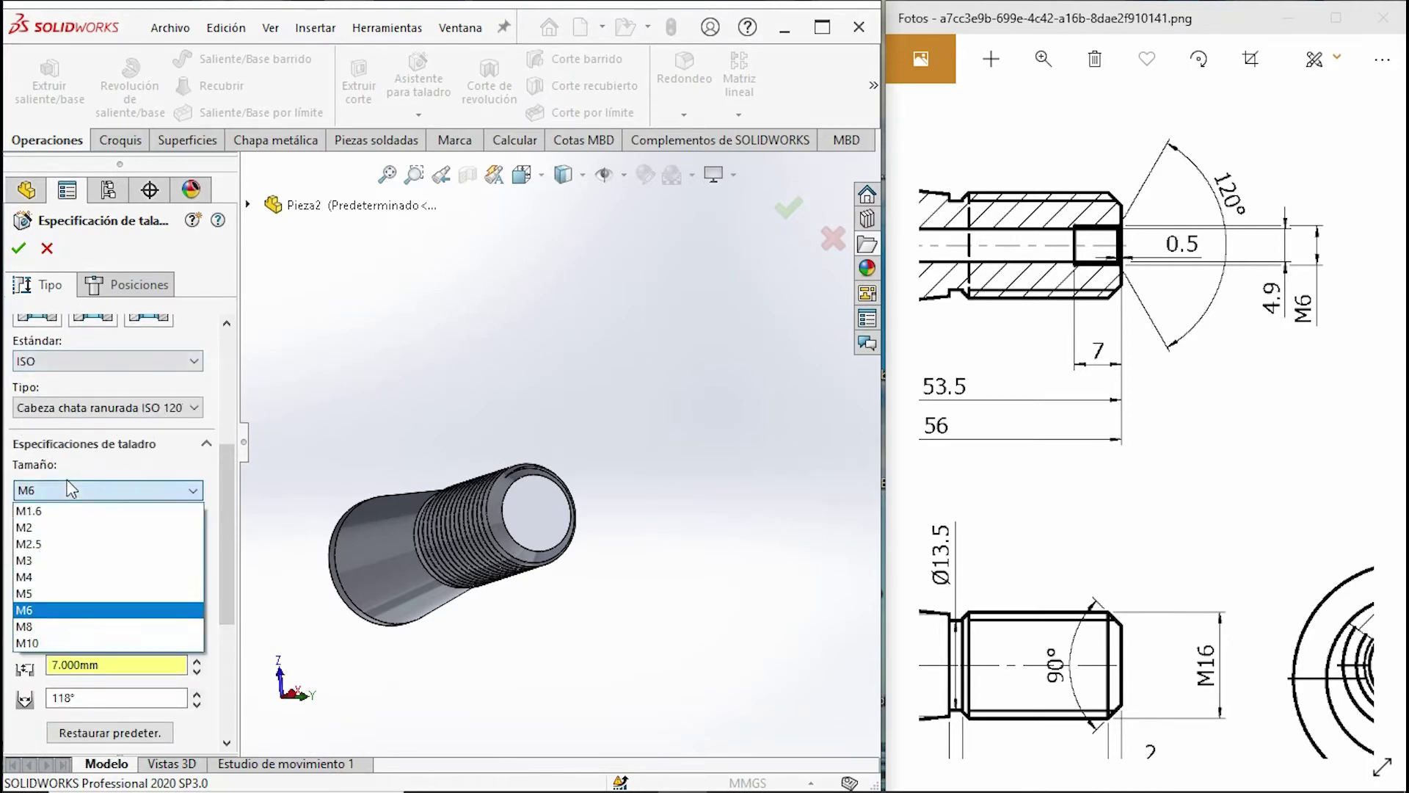
left_click(24, 610)
Set the custom hole sizes to a 4.9 mm through diameter, 6 mm counterbore diameter and 7 mm counterbore depth.
double_click(110, 605)
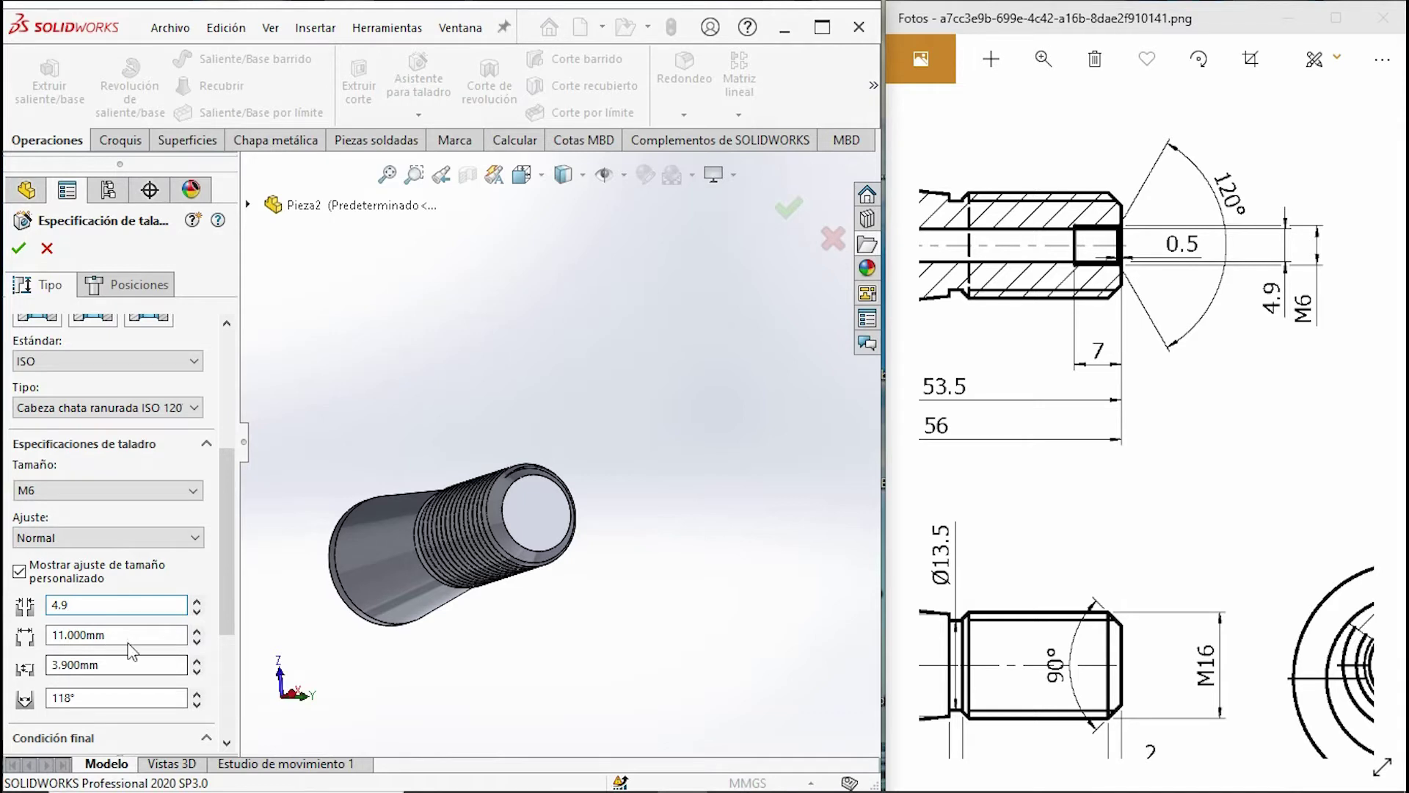
left_click_drag(126, 641, 79, 646)
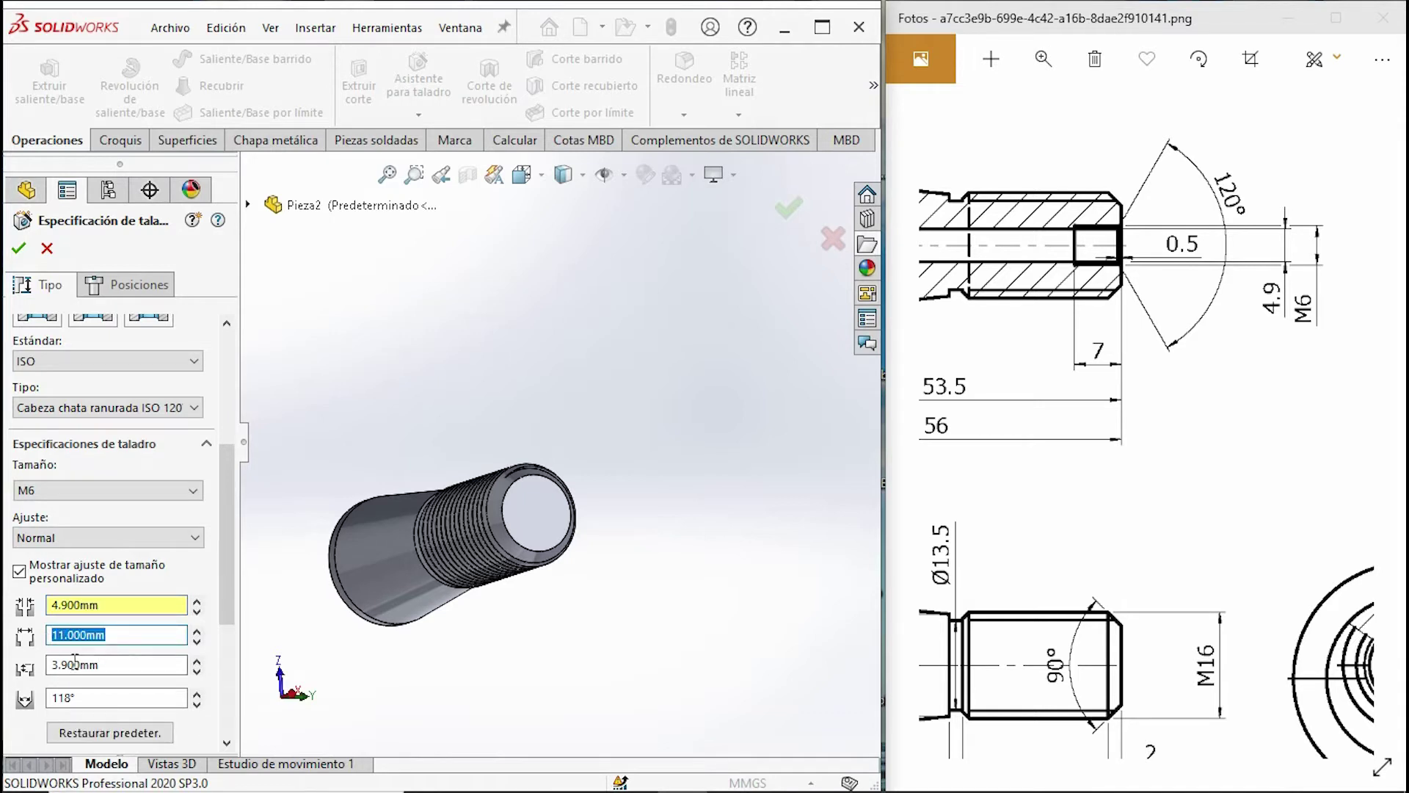
type("6")
key("Return")
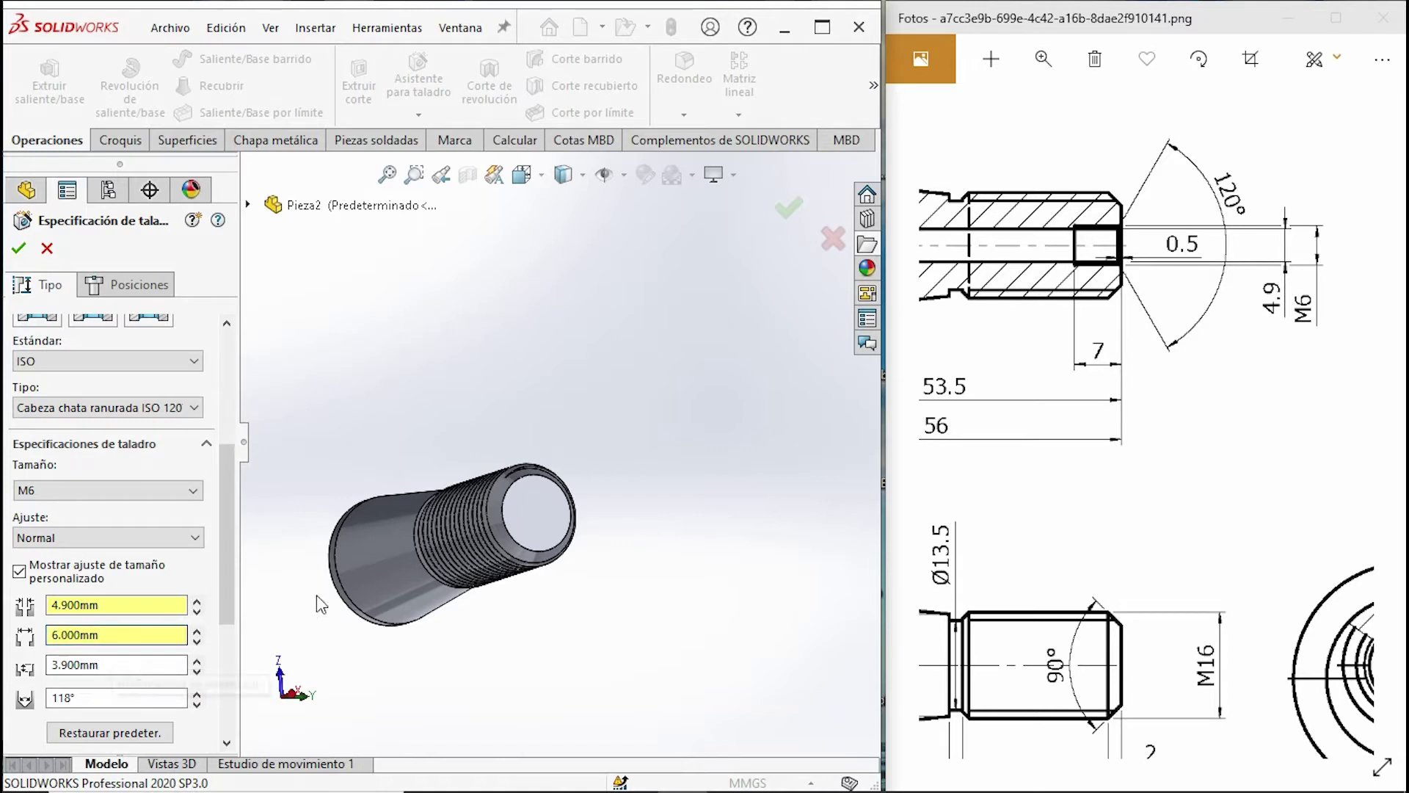
left_click(125, 670)
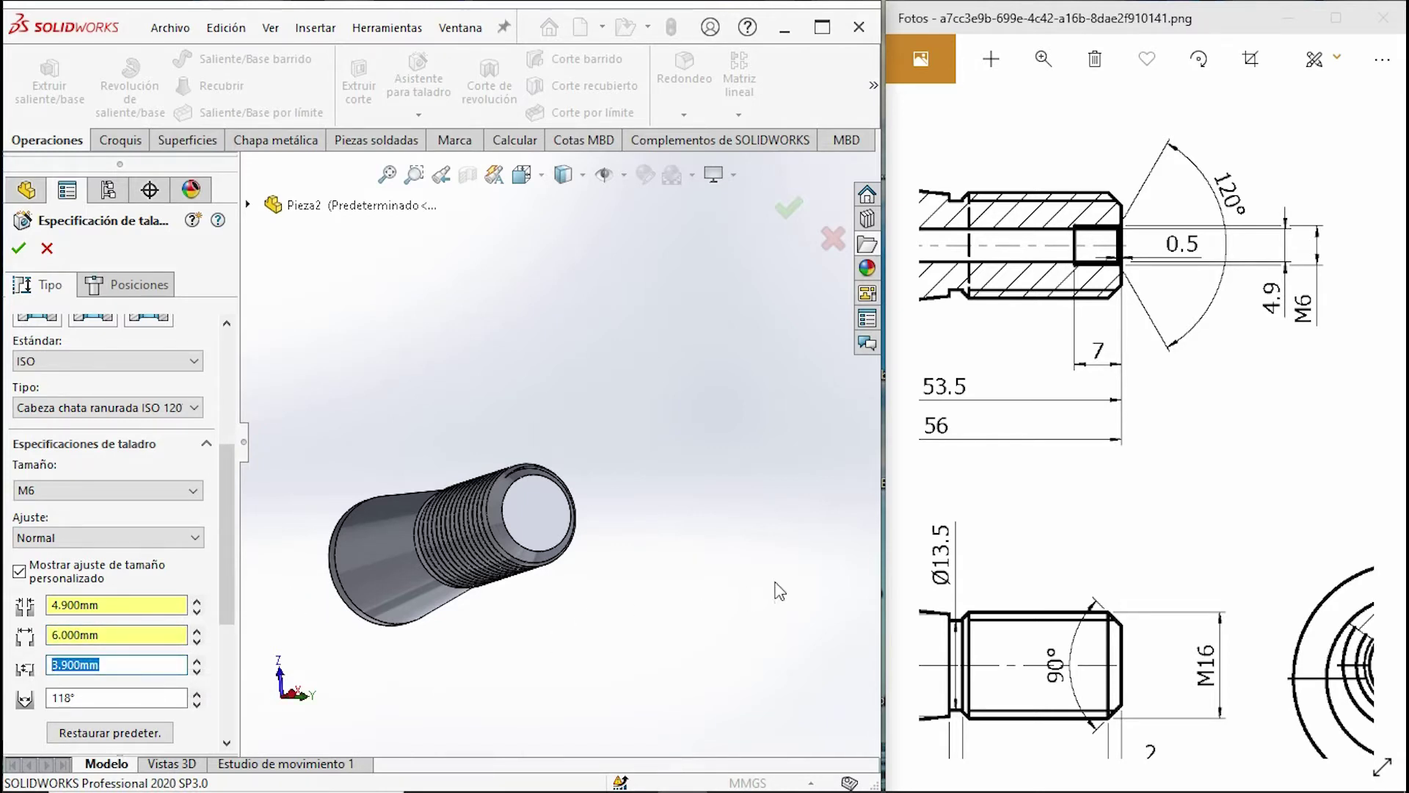
type("7")
Place the counterbore hole at the centre of the flat face on the threaded end.
left_click(138, 285)
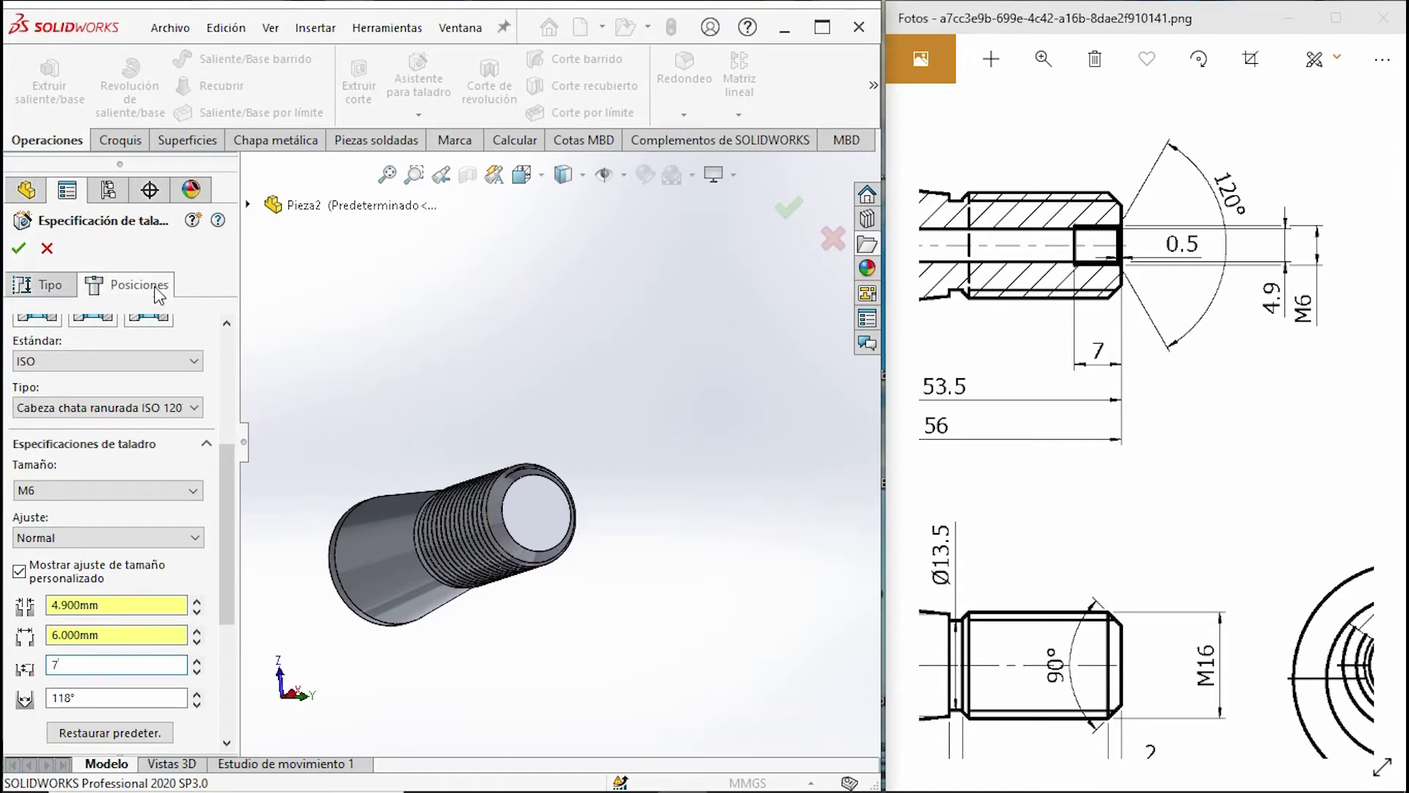
left_click(535, 512)
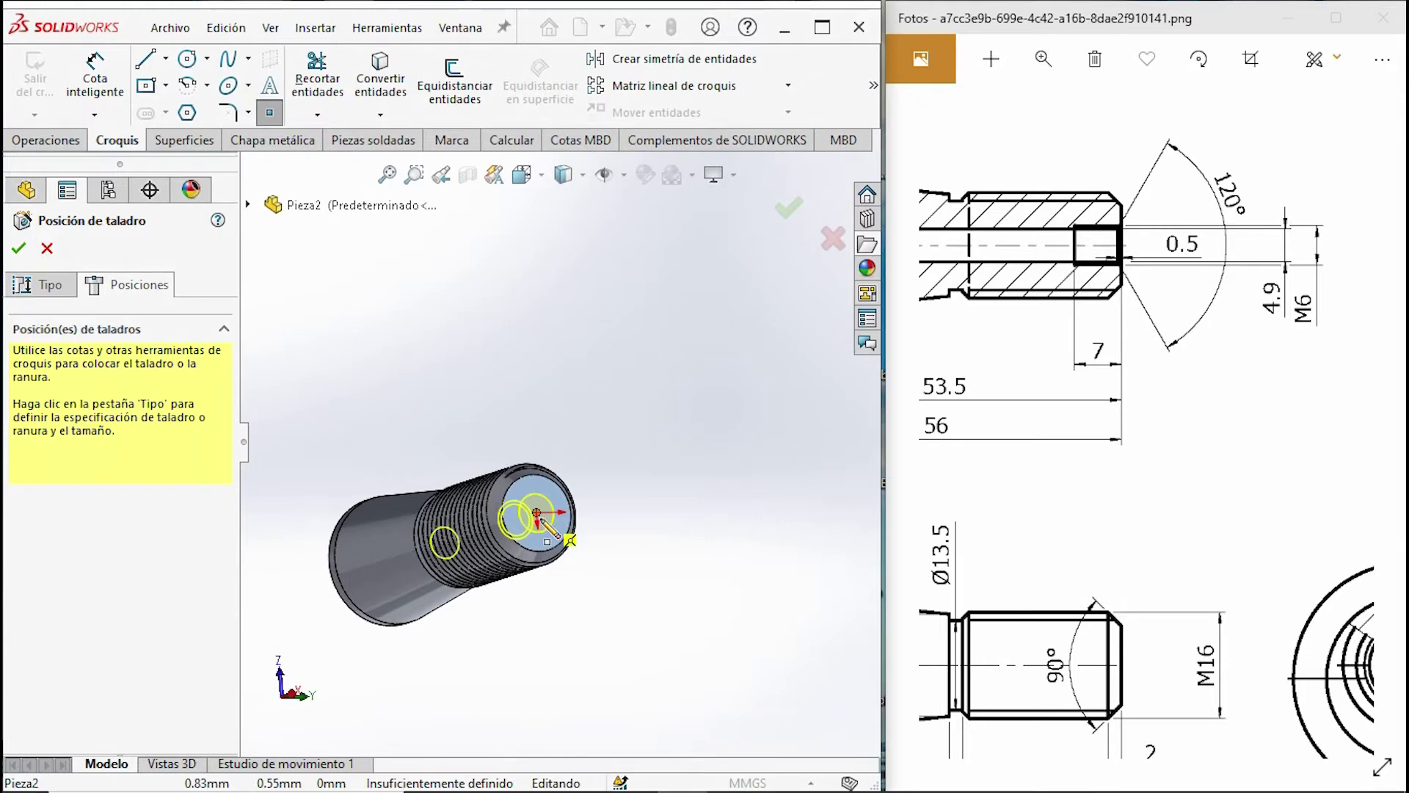
left_click(537, 512)
mouse_move(646, 574)
middle_mouse_down()
mouse_move(705, 554)
mouse_move(754, 499)
middle_mouse_up()
key("Escape")
key("z")
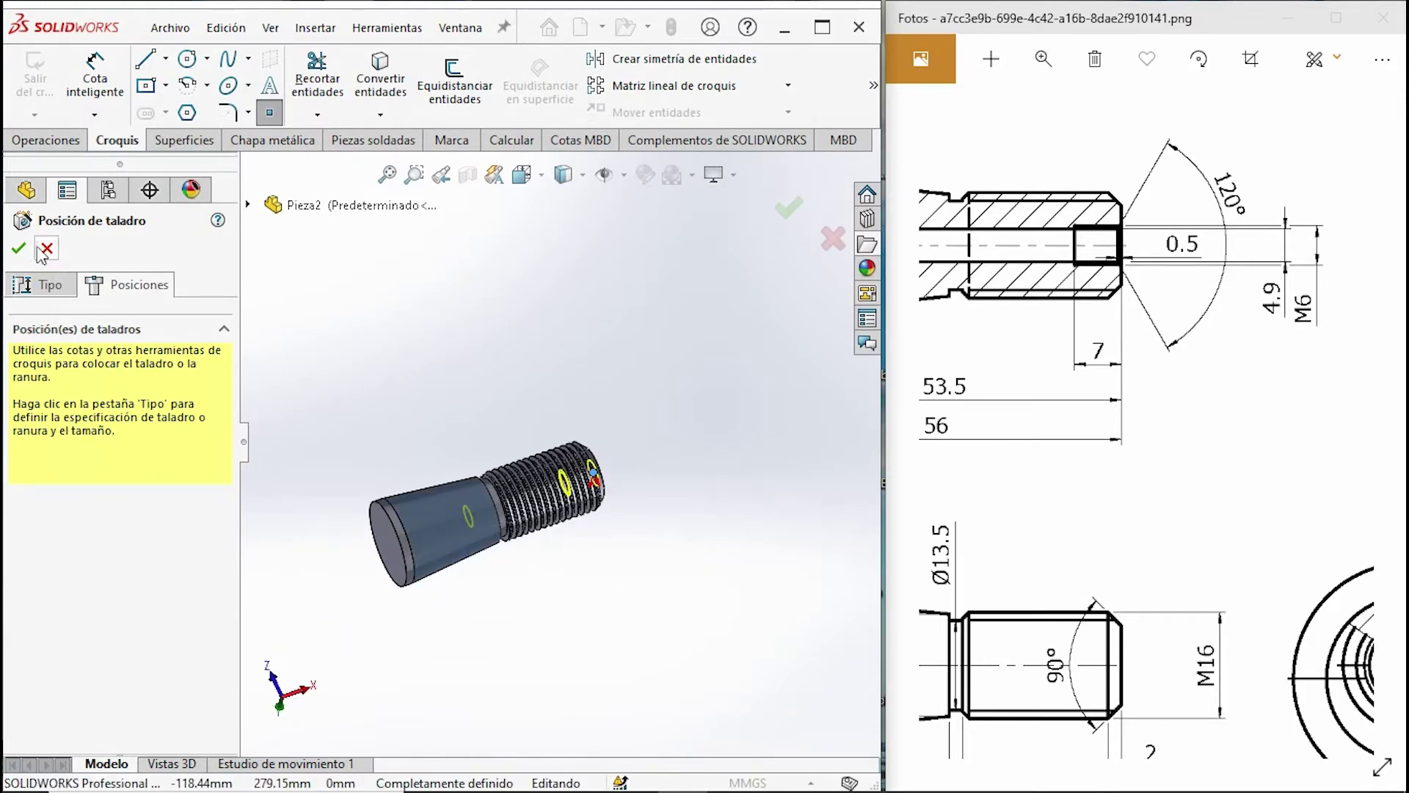
Set the hole's blind depth to 56 mm, measured up to the shoulder, and create the hole.
left_click(38, 285)
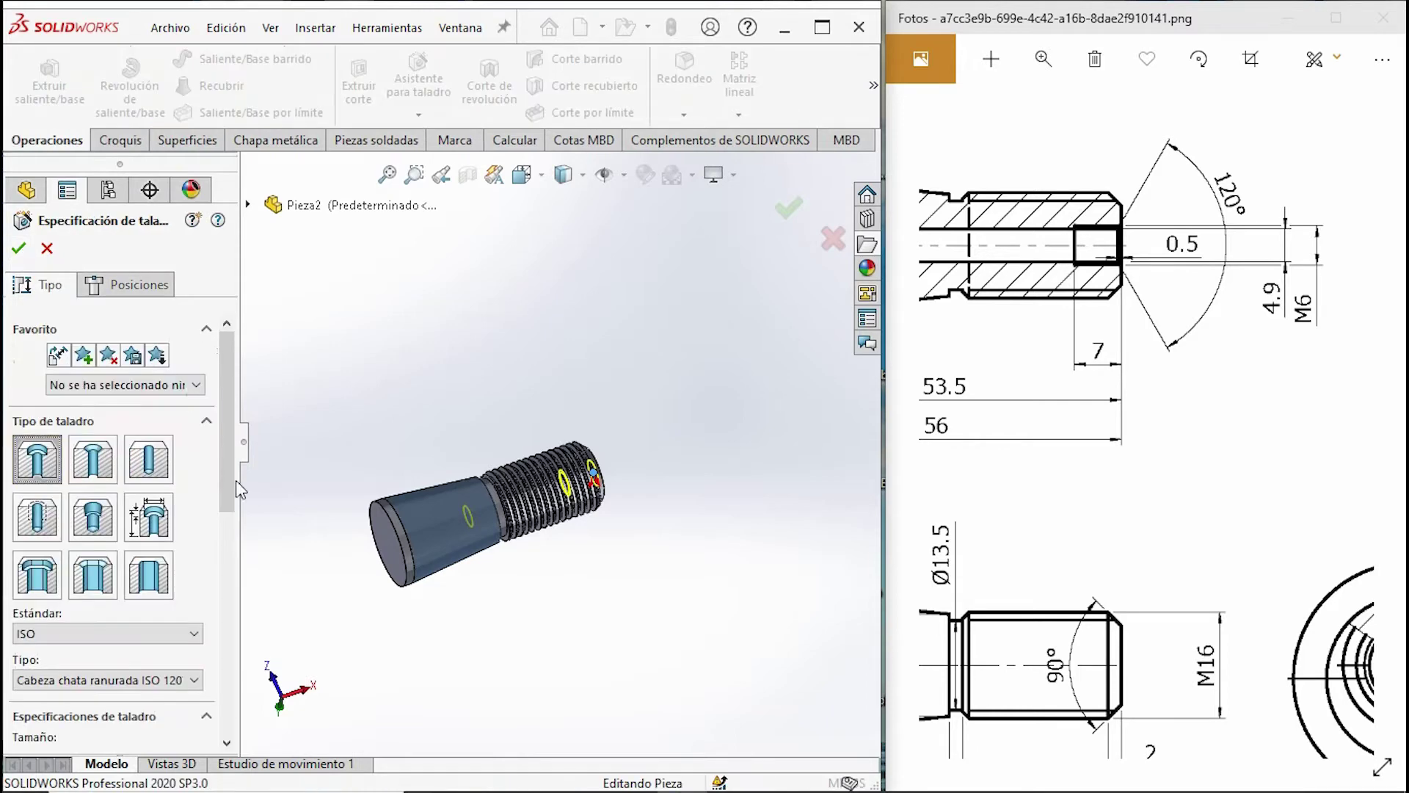
scroll(205, 573, "down", 5)
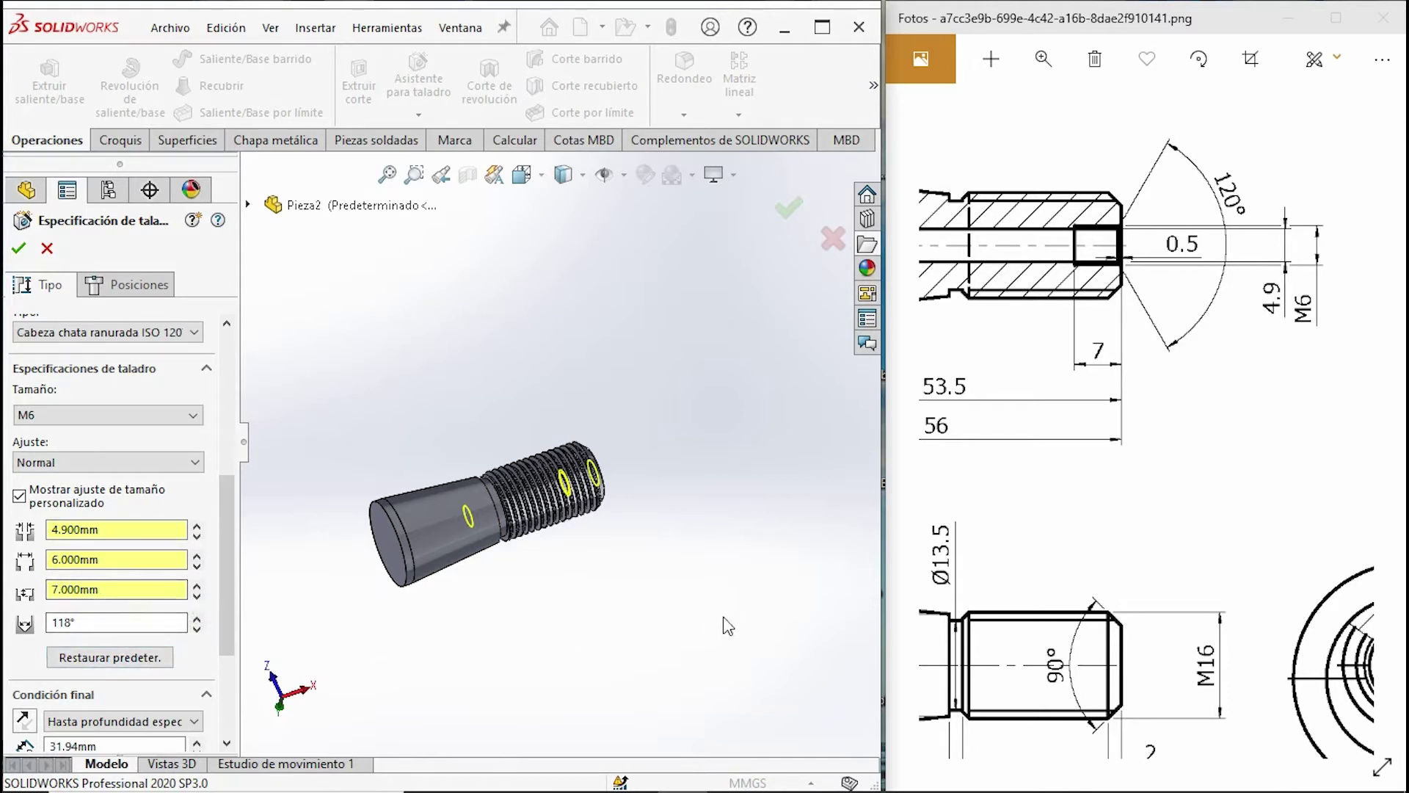
scroll(213, 565, "up", 3)
scroll(199, 591, "down", 6)
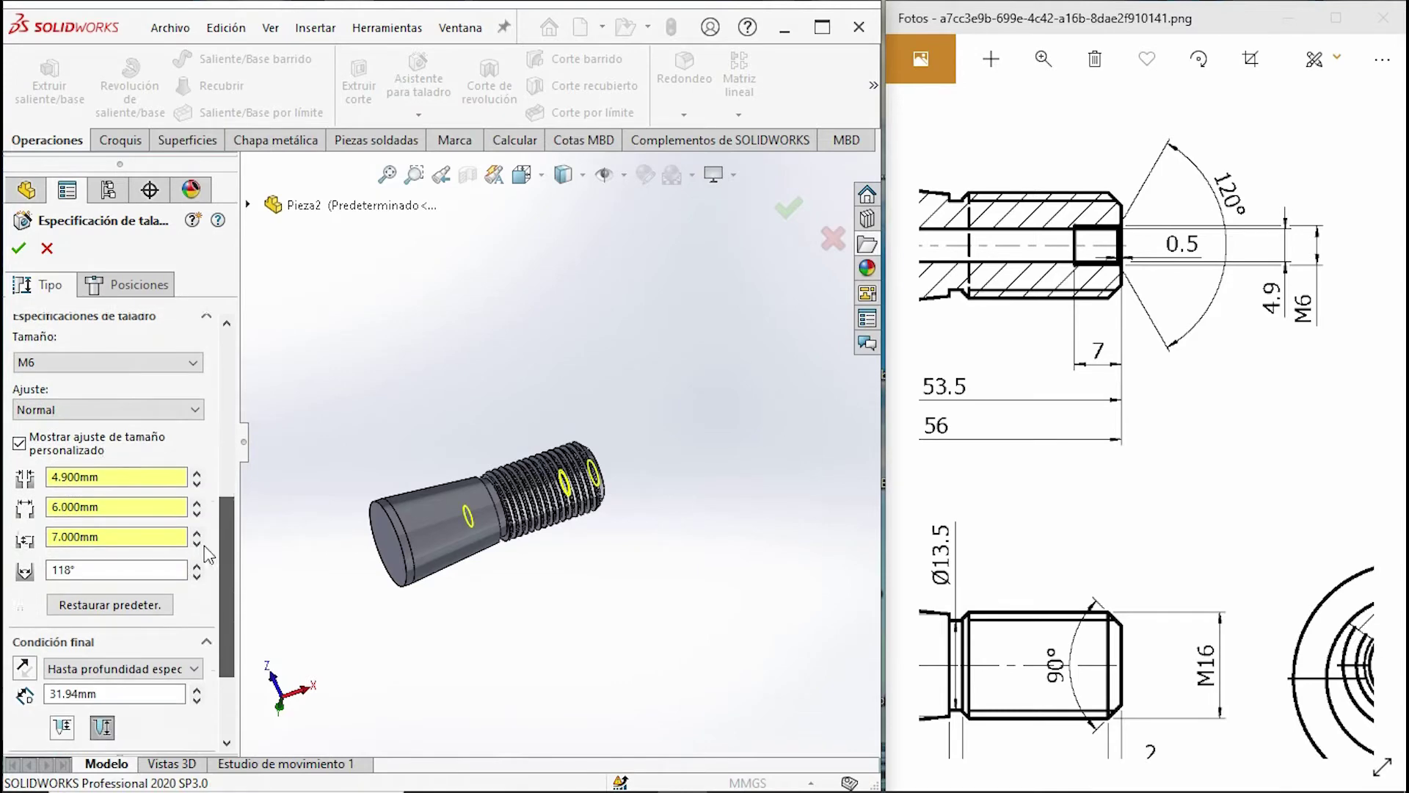
scroll(199, 590, "down", 1)
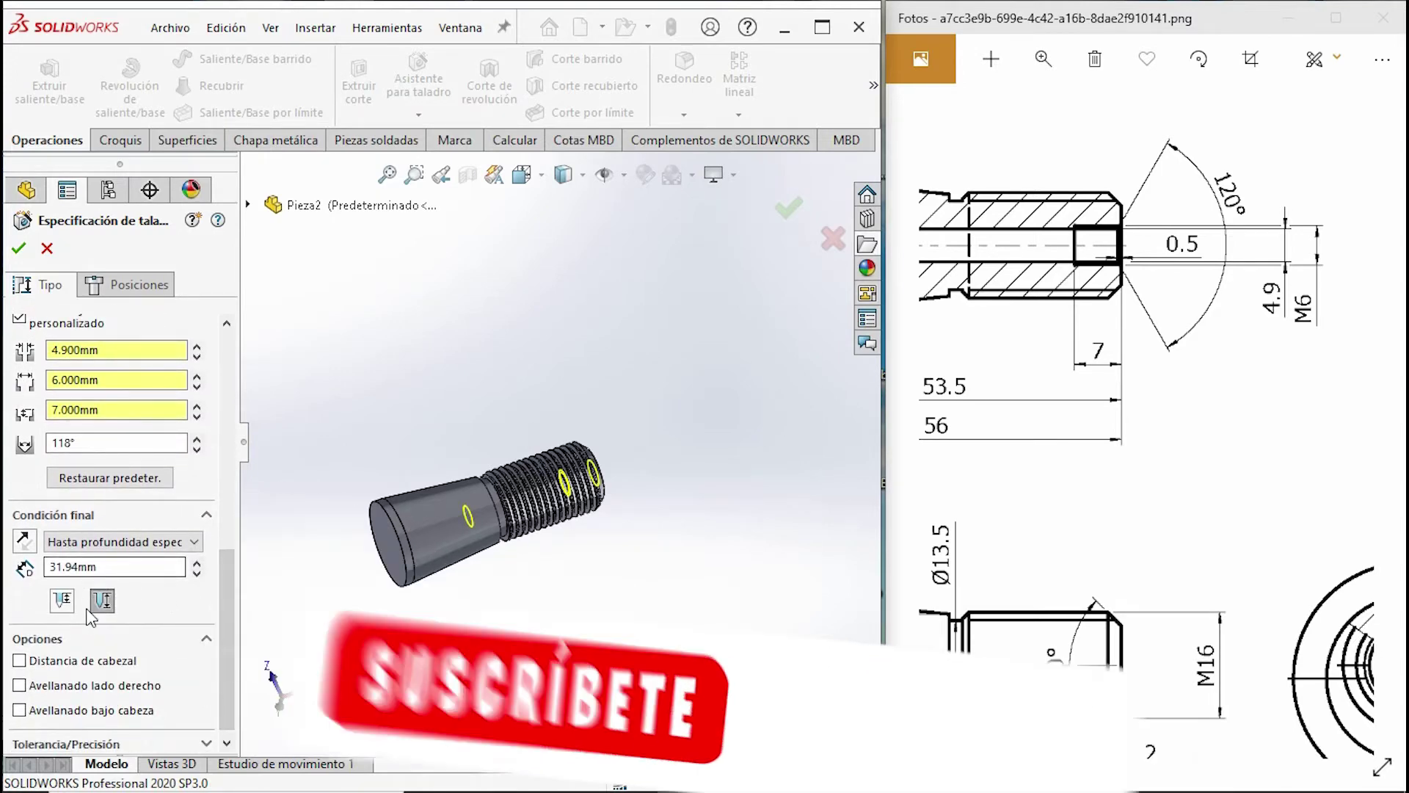
left_click_drag(1064, 565, 1382, 565)
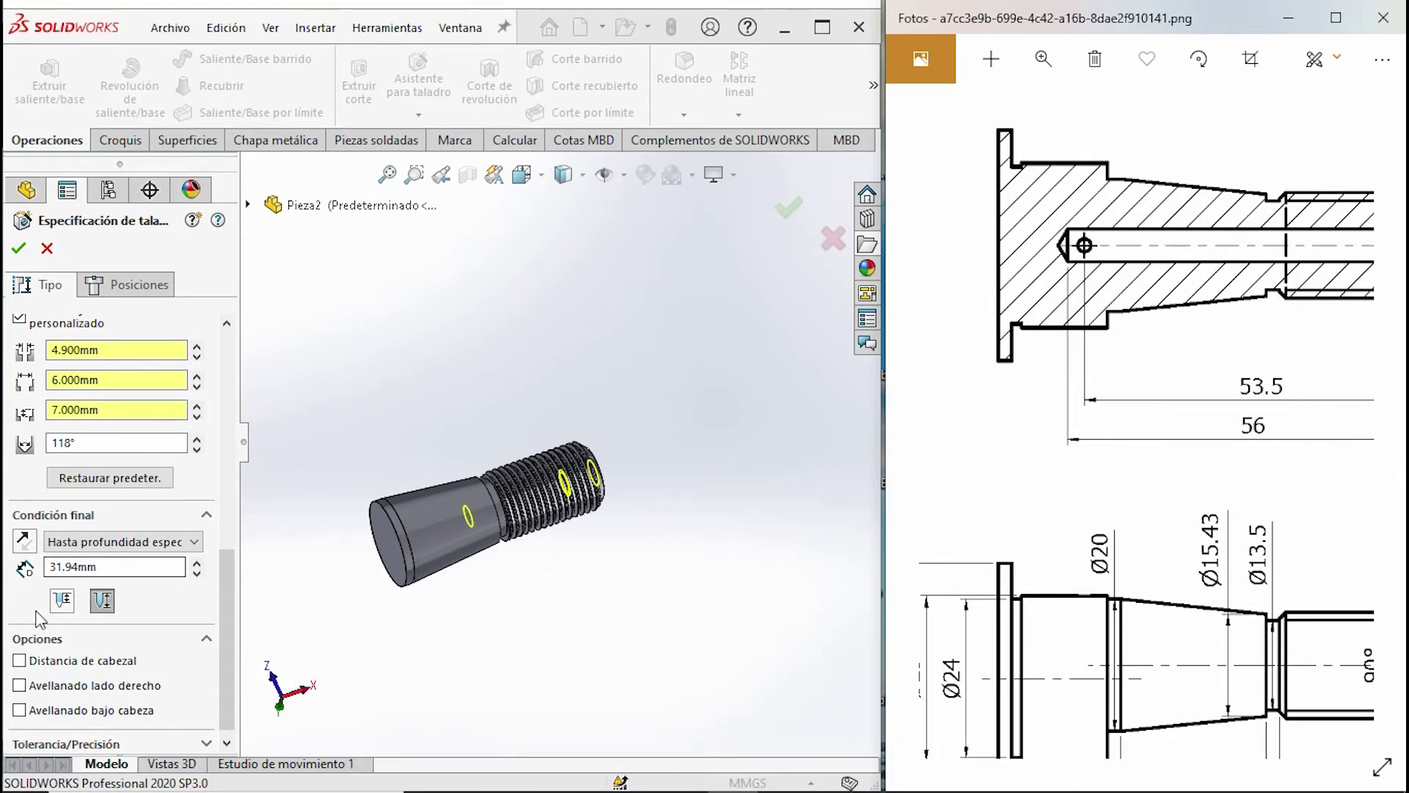
left_click(68, 605)
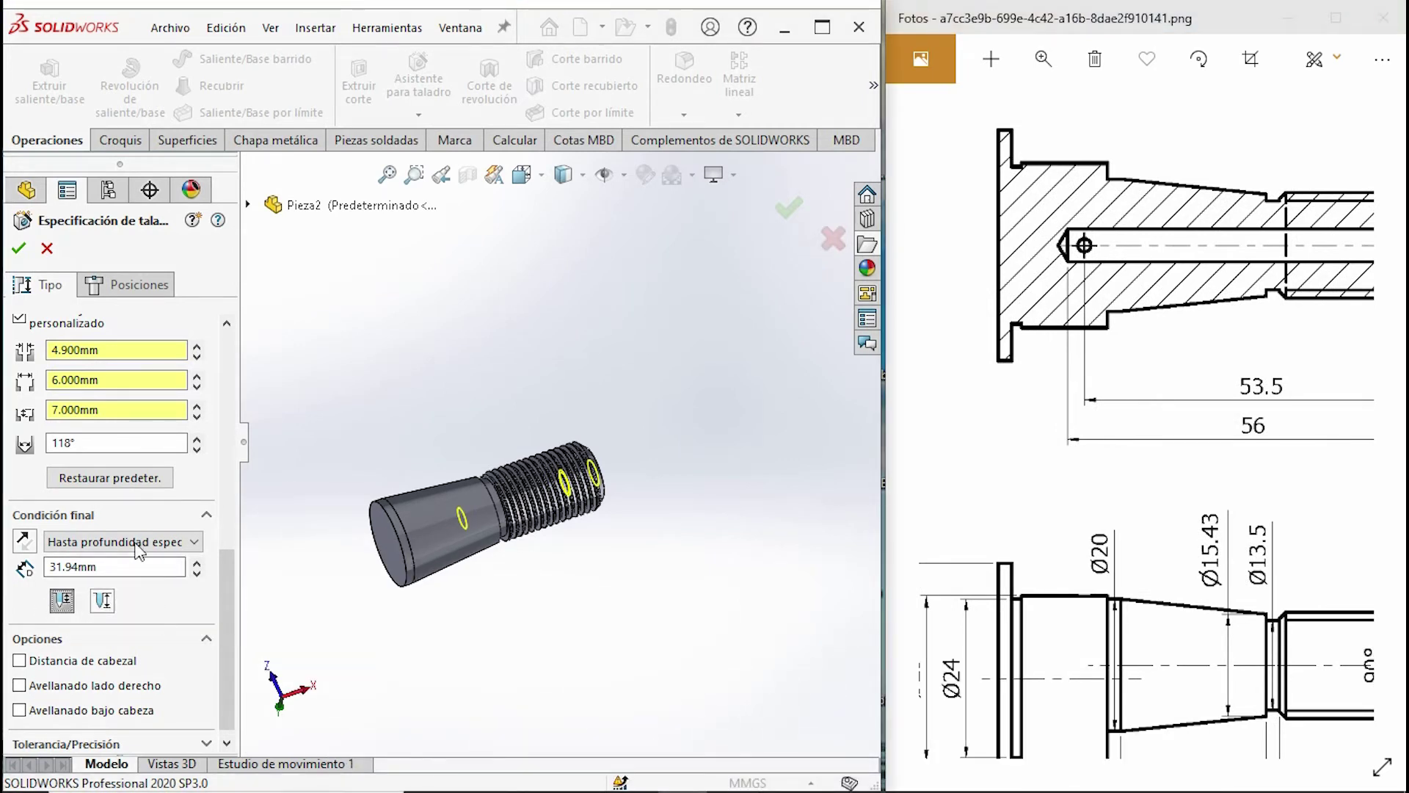
left_click(77, 567)
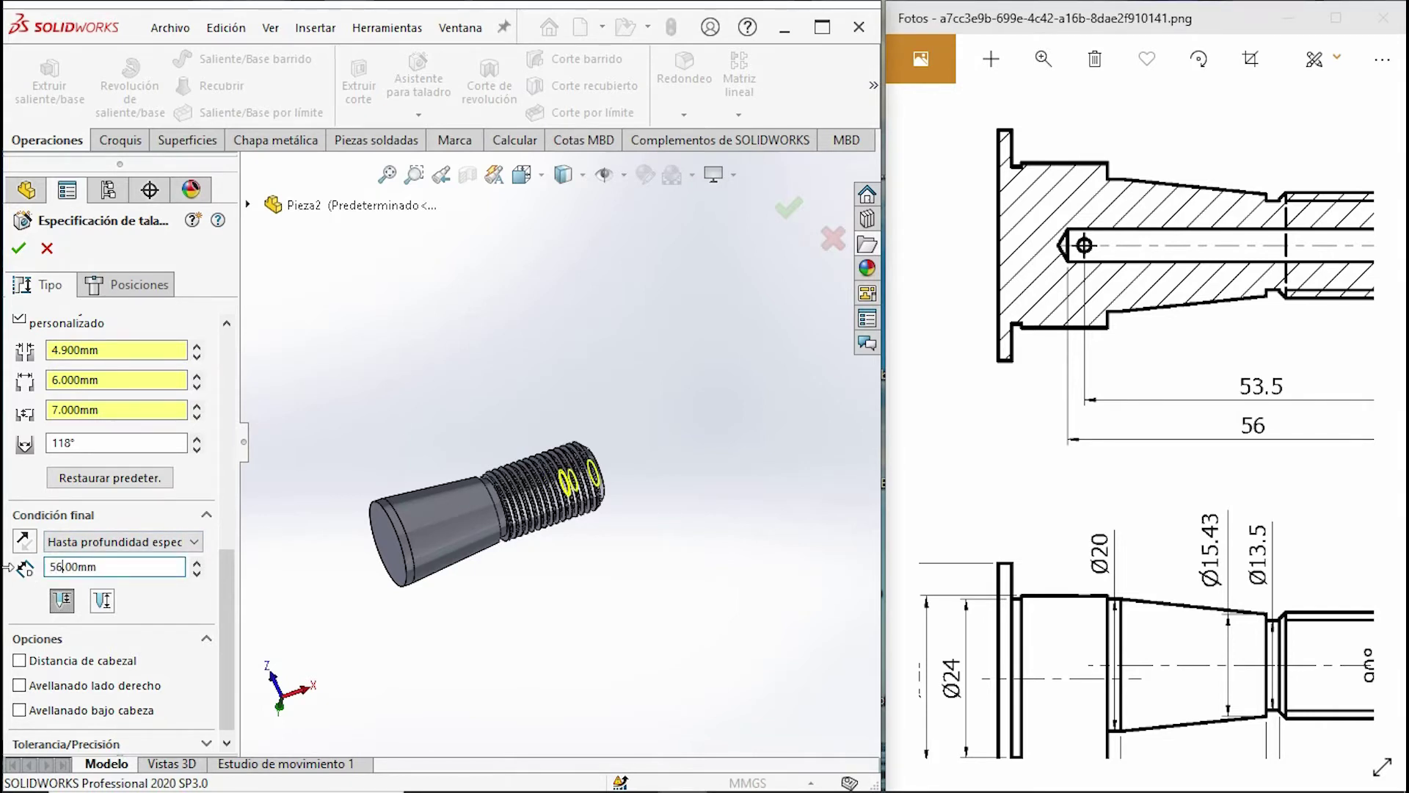
left_click(19, 248)
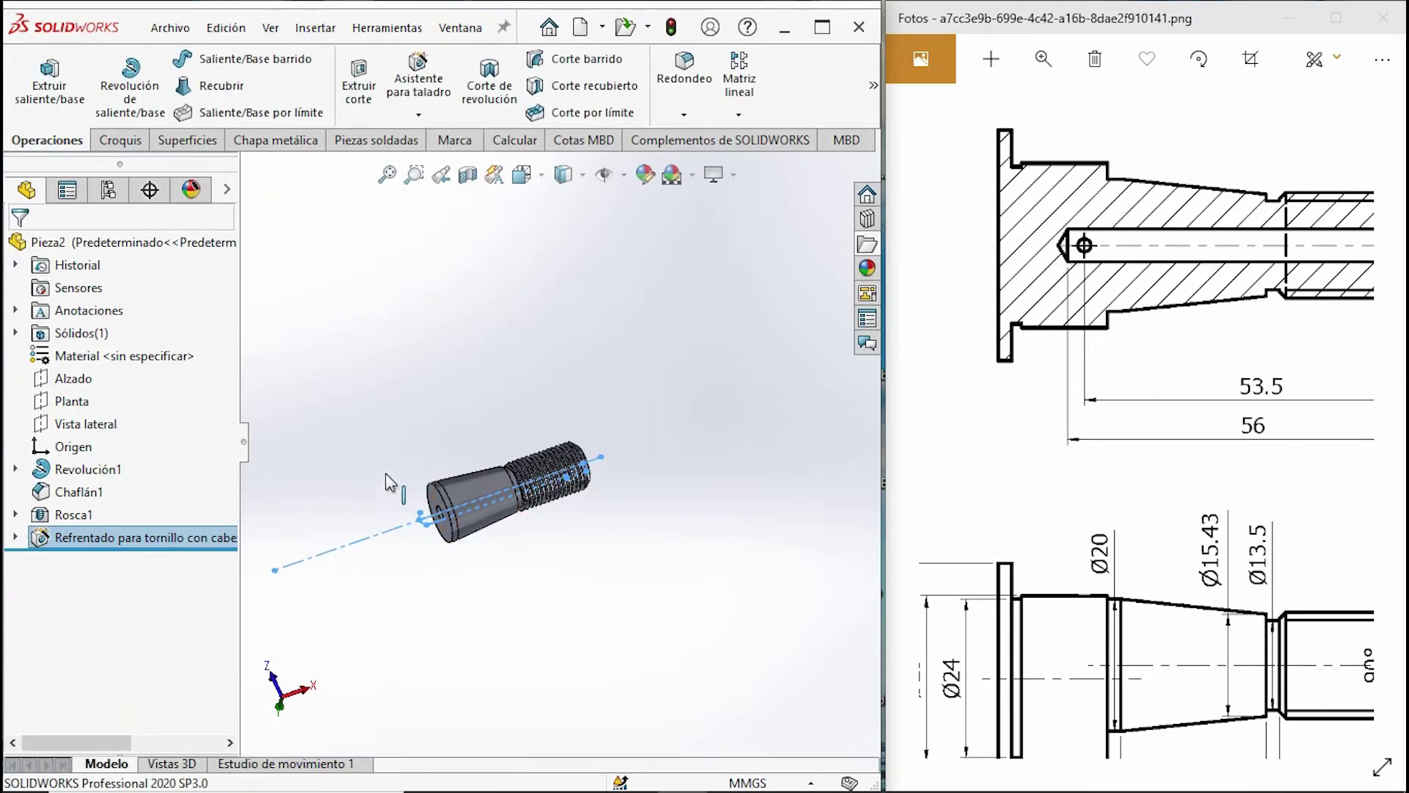
Section the shaft along the Alzado plane with 0 mm offset and inspect the counterbored axial hole.
left_click_drag(931, 407, 945, 189)
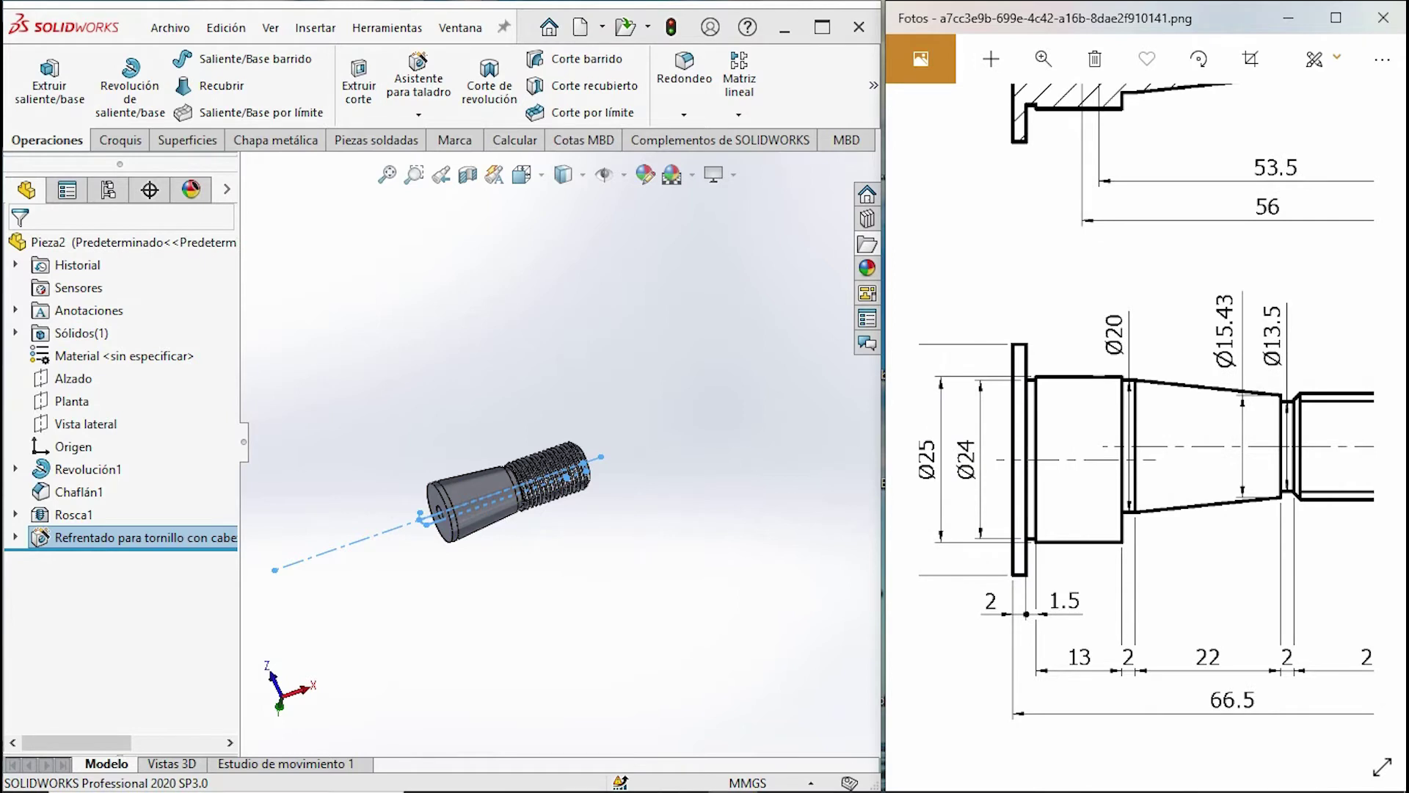
middle_click_drag(560, 551, 489, 590)
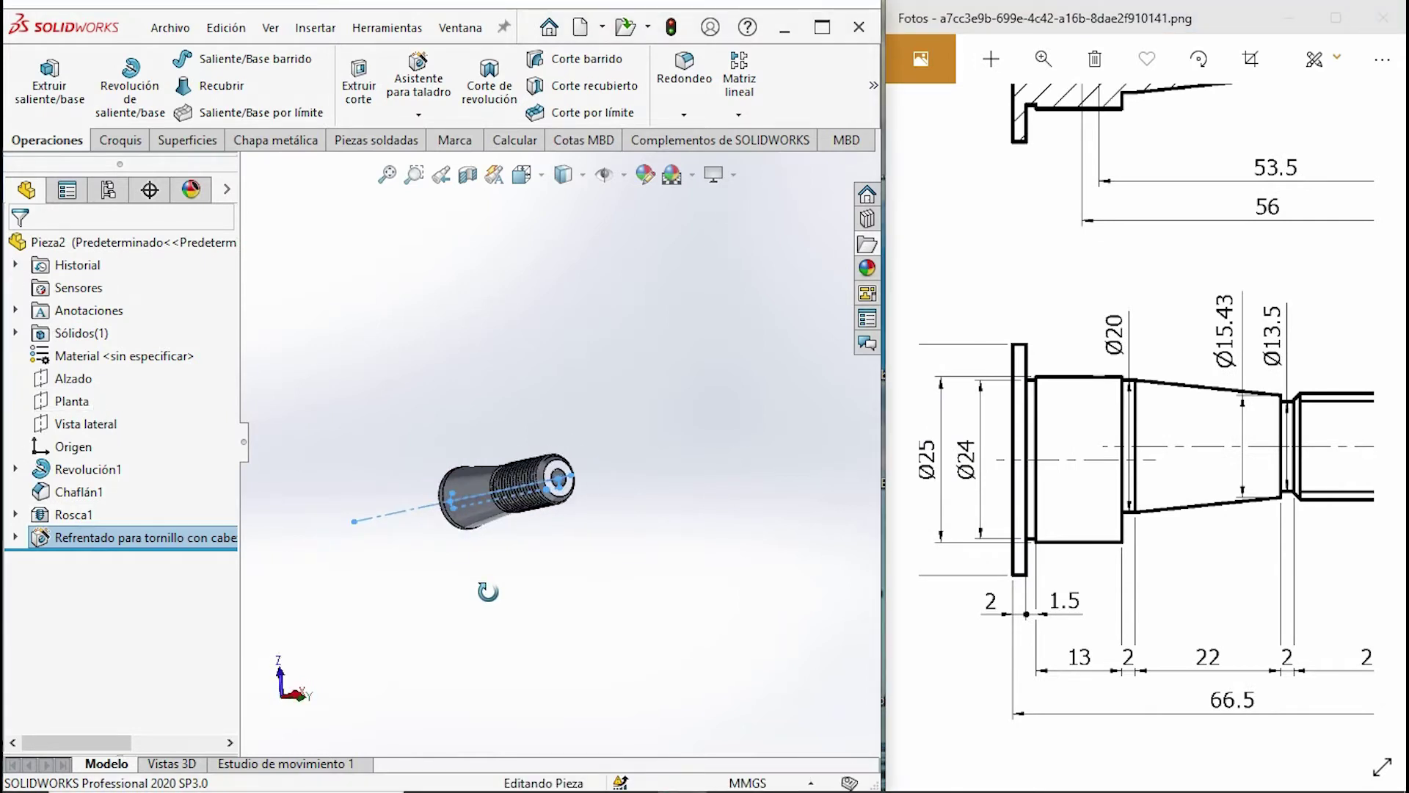
left_click(581, 175)
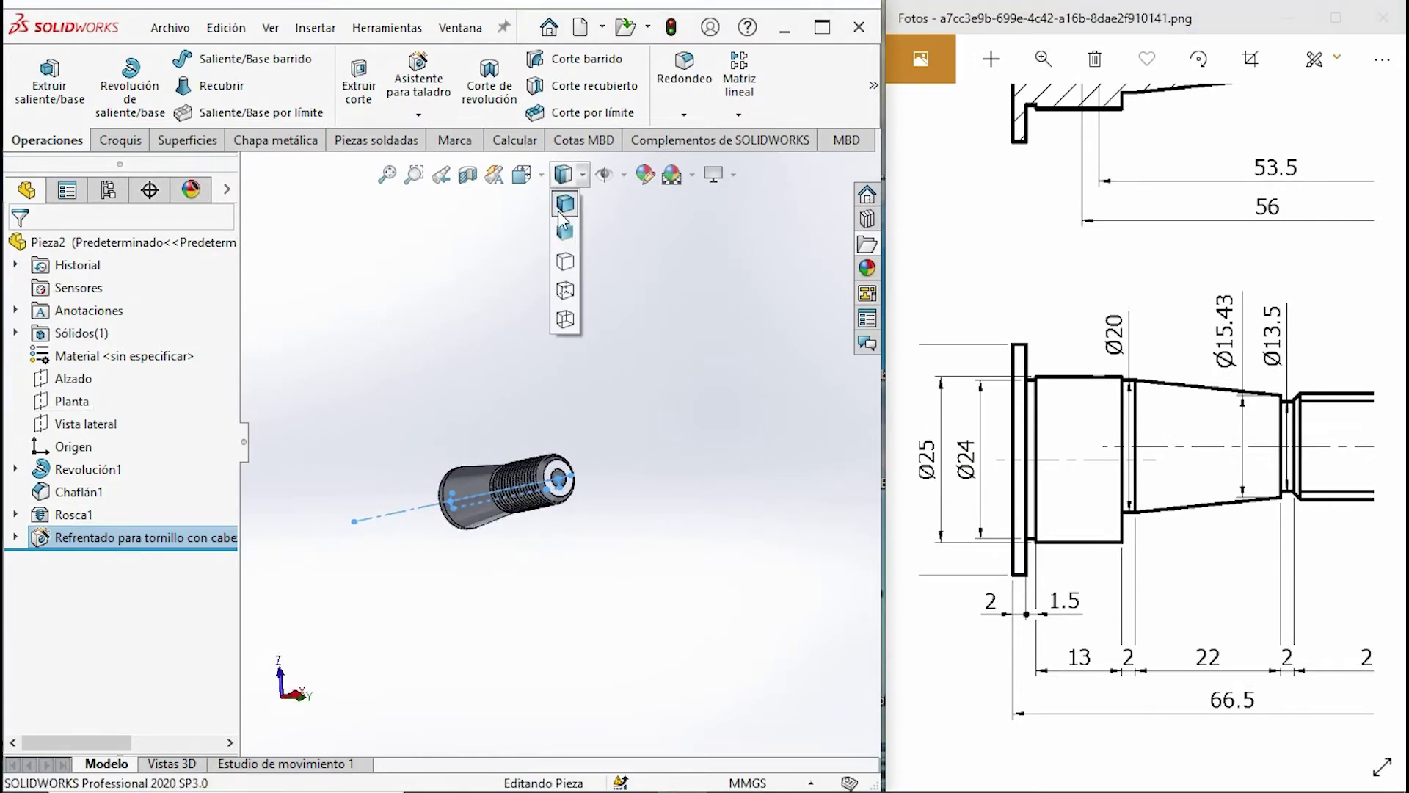
left_click(467, 176)
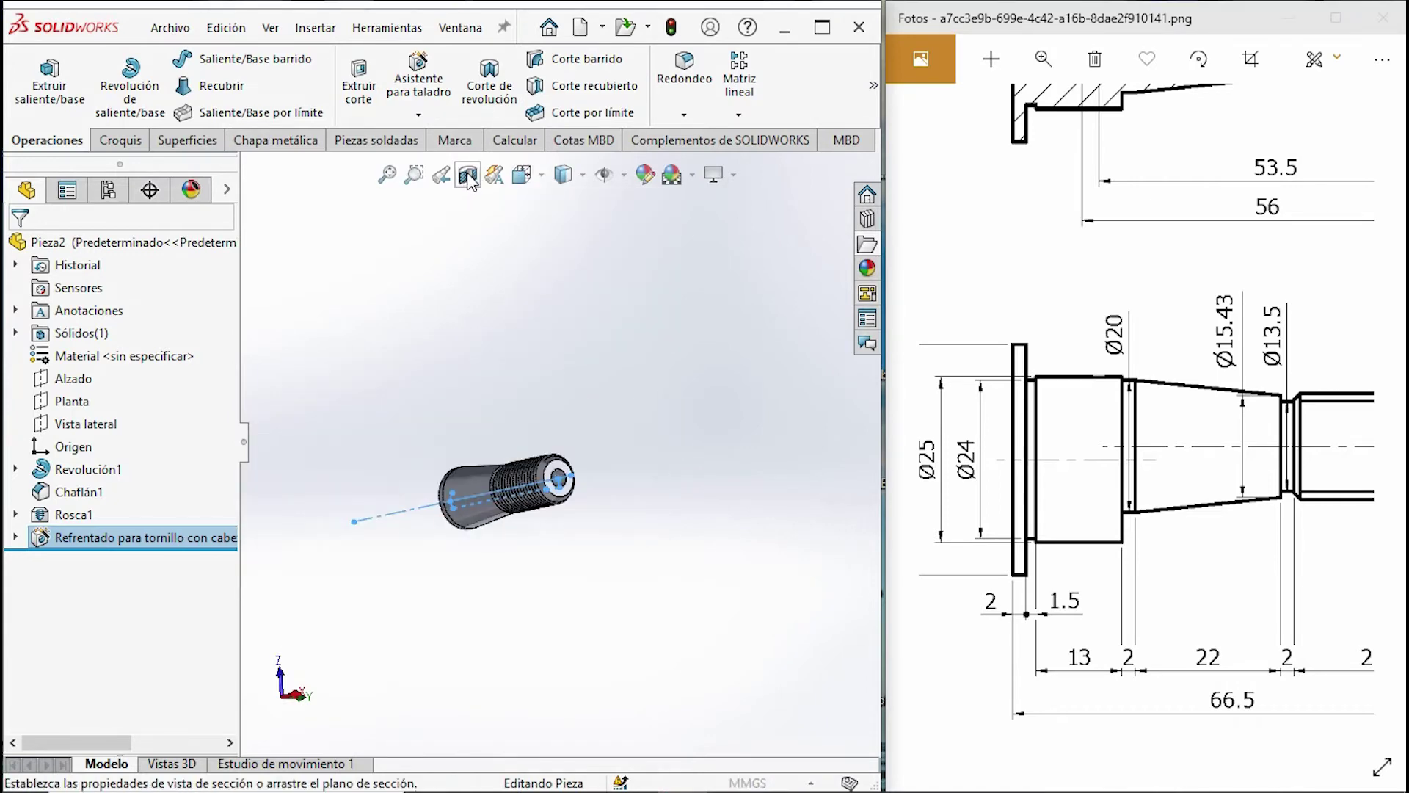
left_click(468, 176)
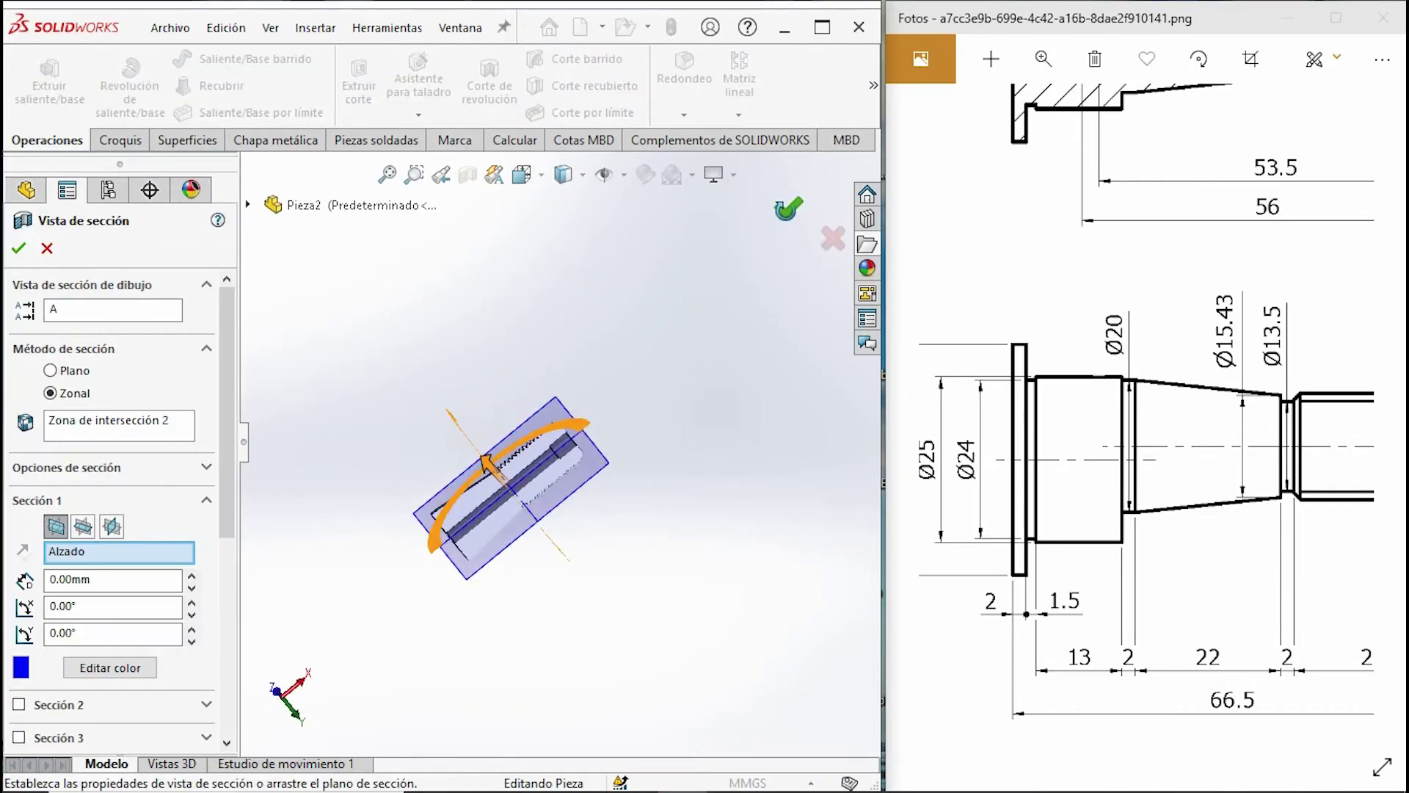
key("Return")
scroll(562, 492, "down", 2)
middle_click_drag(513, 503, 420, 502)
scroll(524, 458, "down", 3)
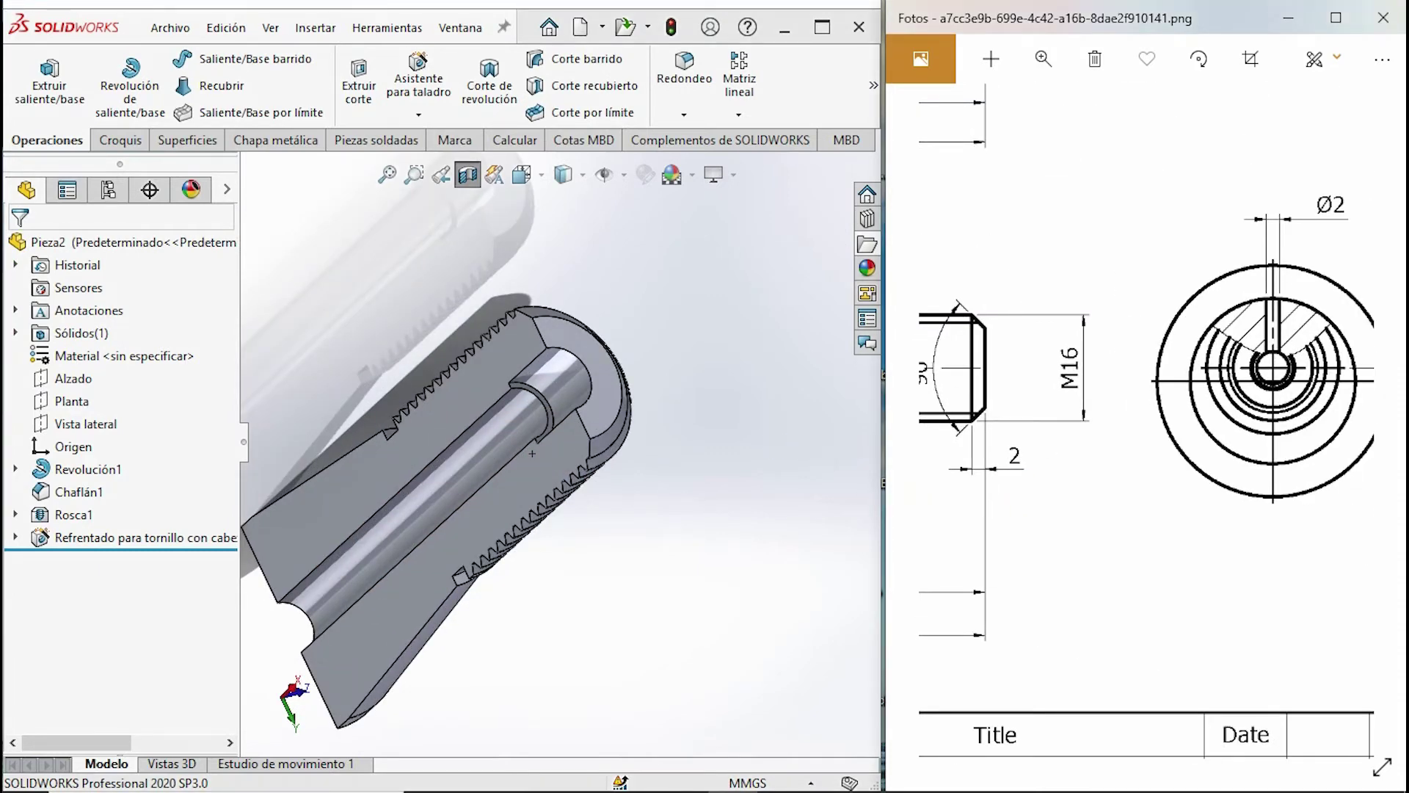
Chamfer the circular edge at the mouth of the counterbored hole with a 0.5 mm distance and a 60° angle.
scroll(1147, 420, "up", 5)
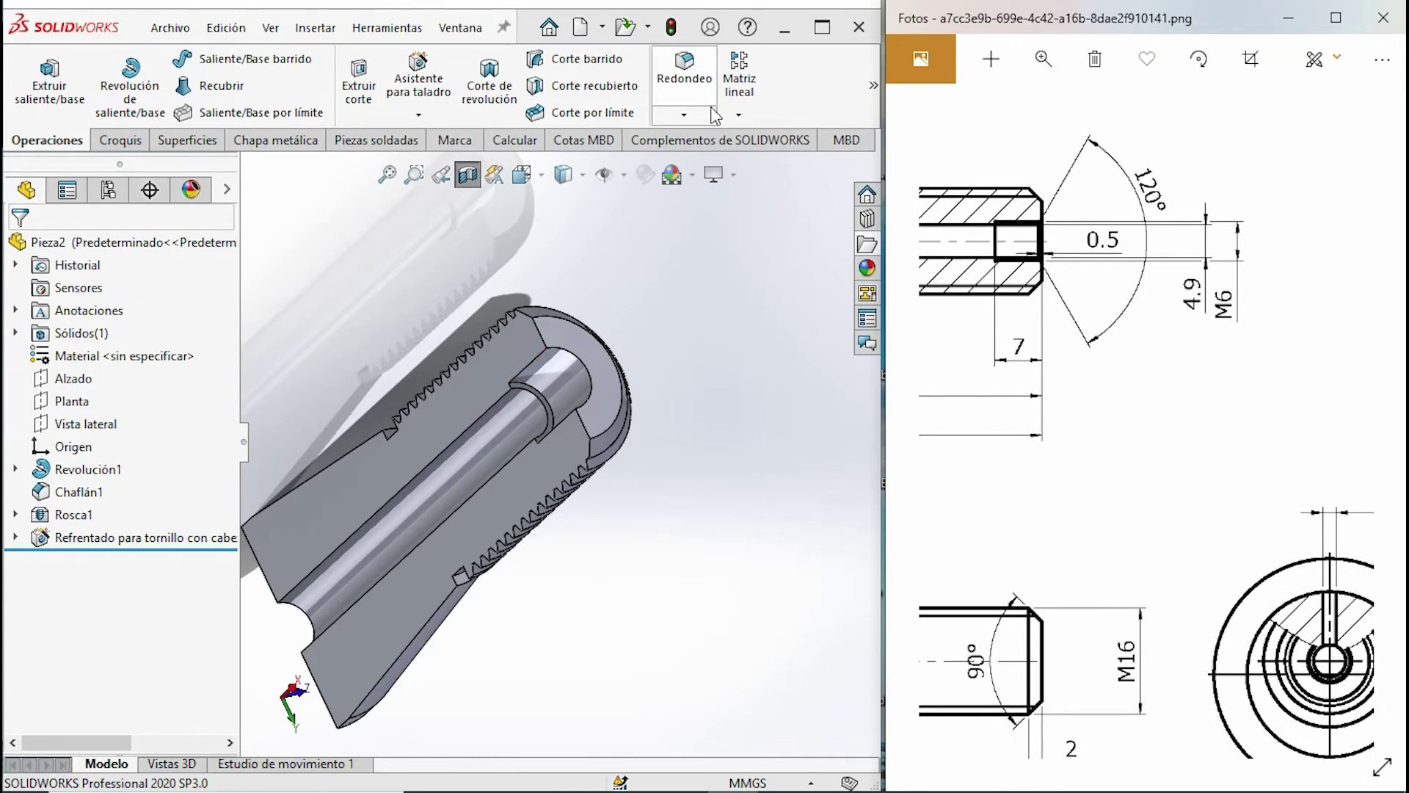
left_click(683, 114)
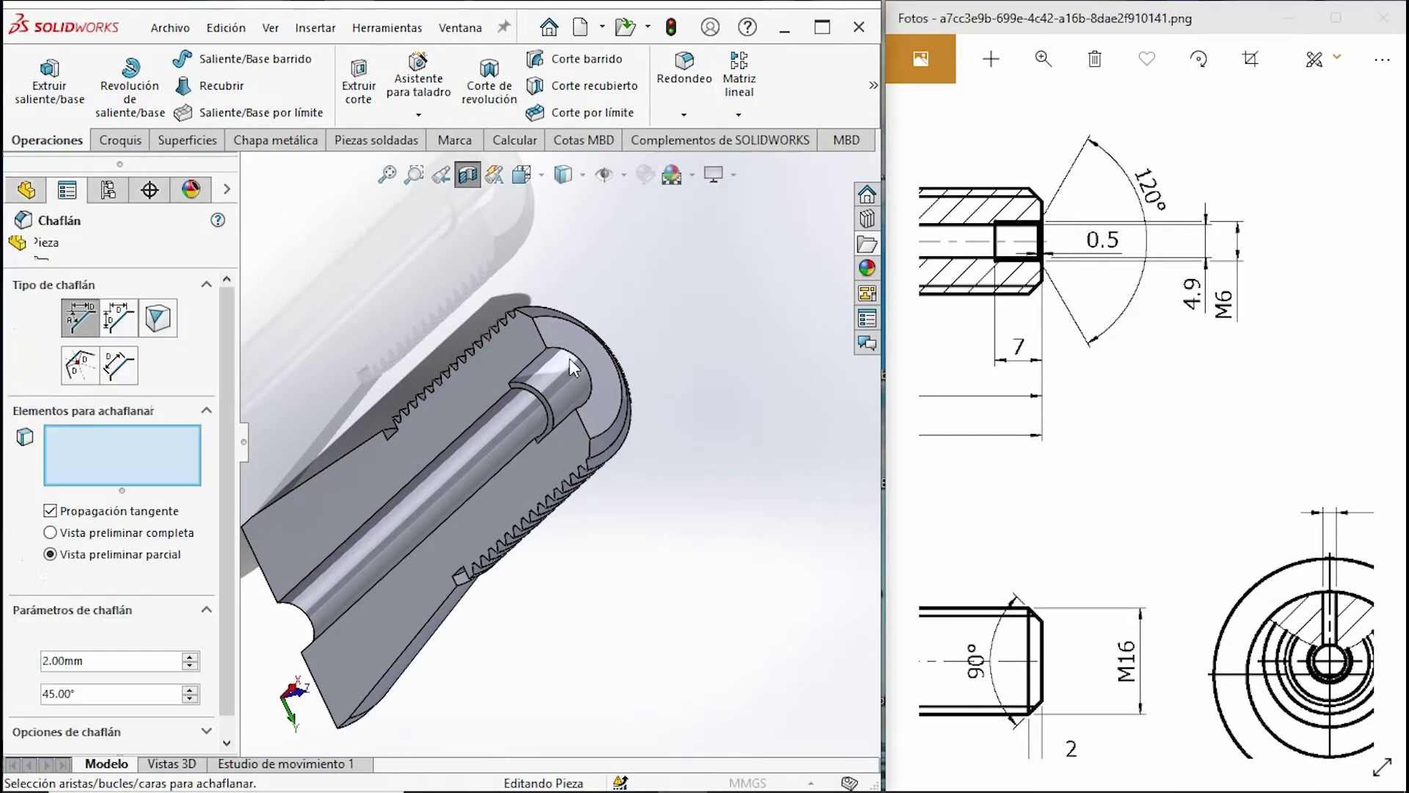
left_click(544, 400)
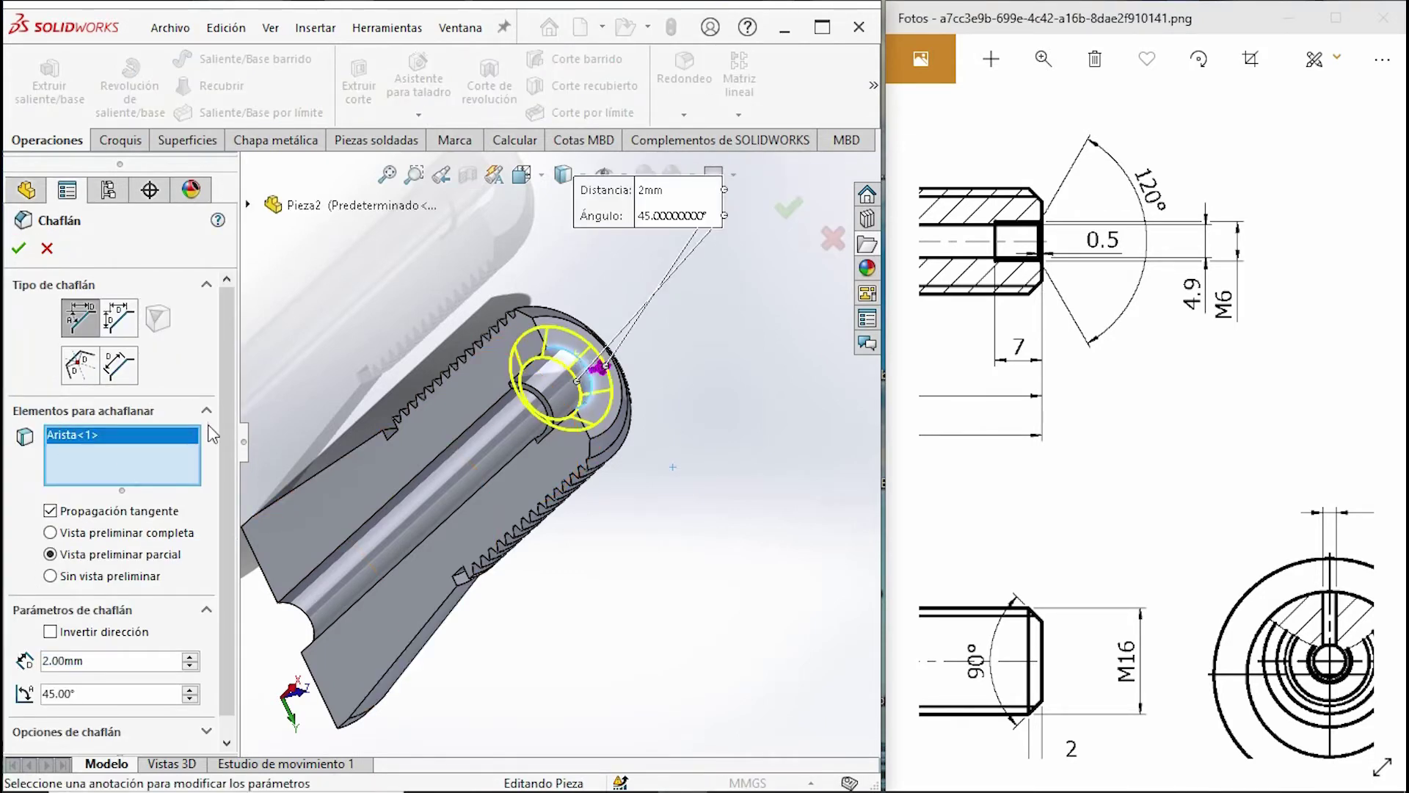
scroll(213, 433, "down", 1)
left_click(108, 638)
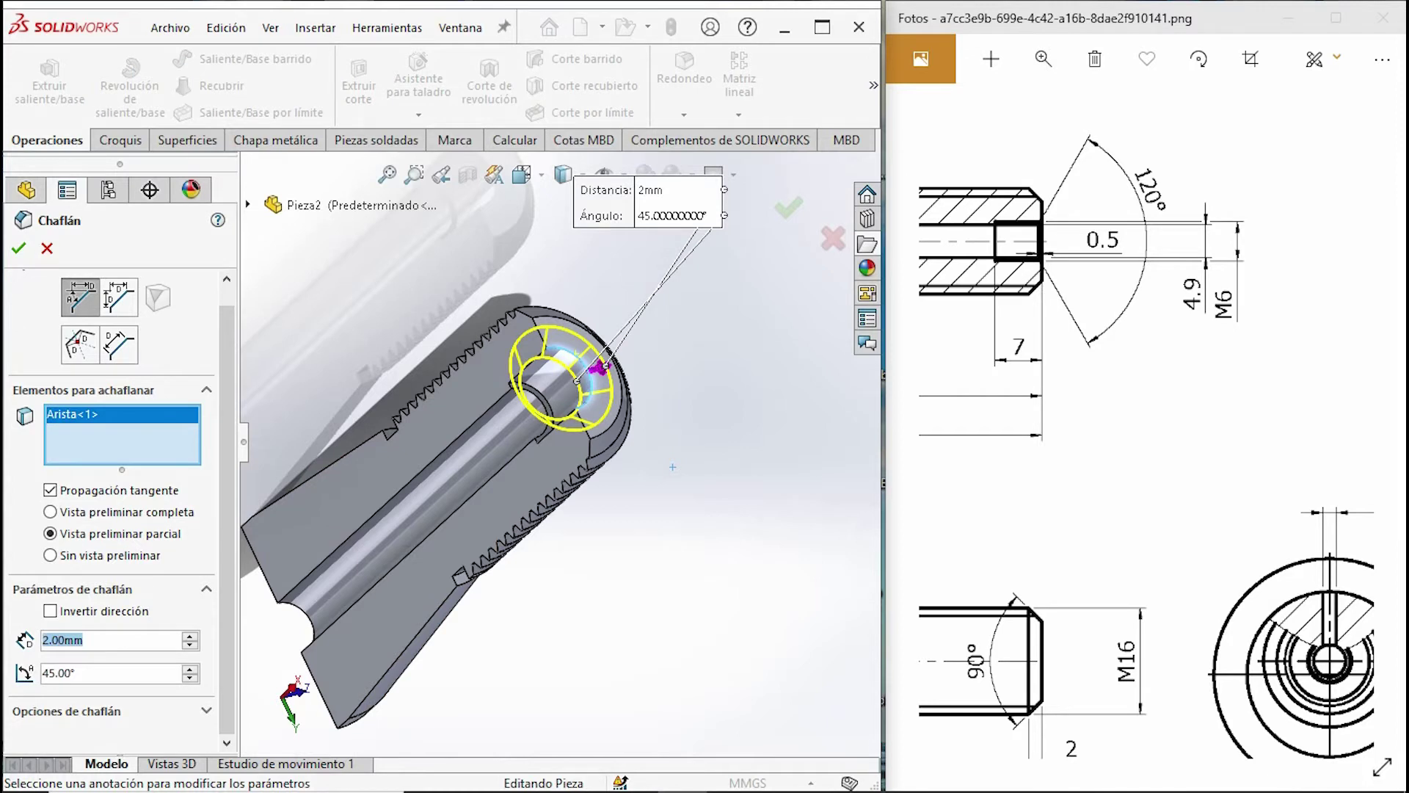
type("0.5")
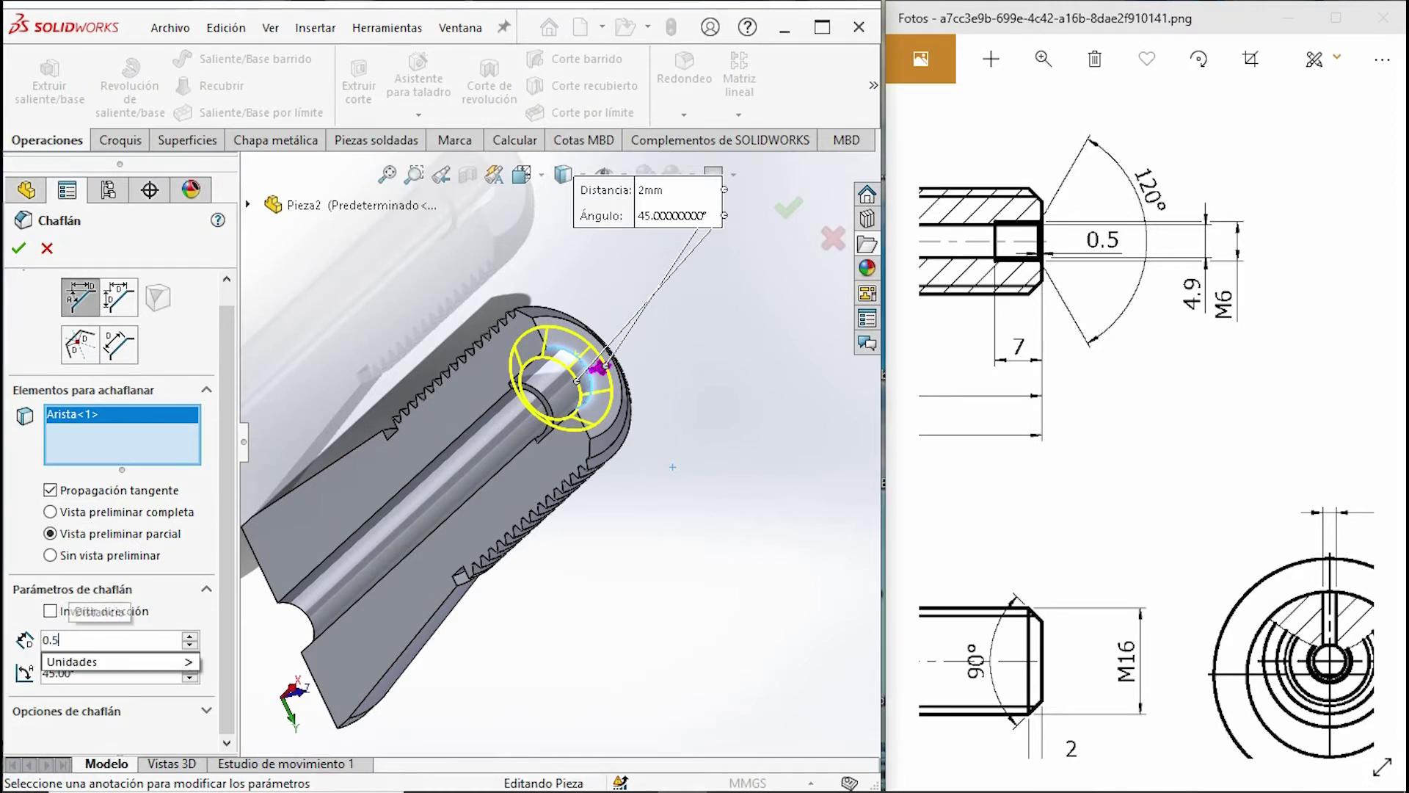
key("Return")
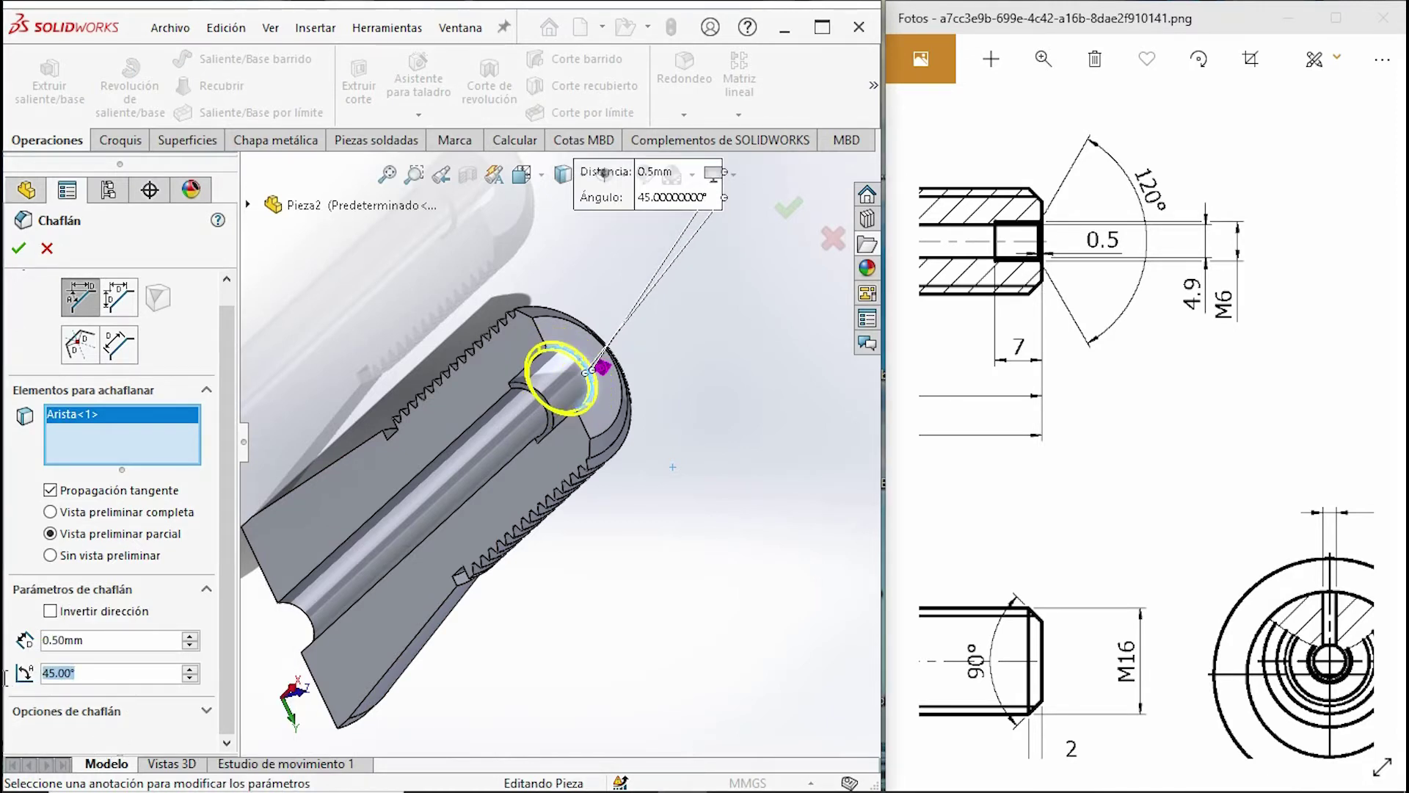
type("60")
key("Return")
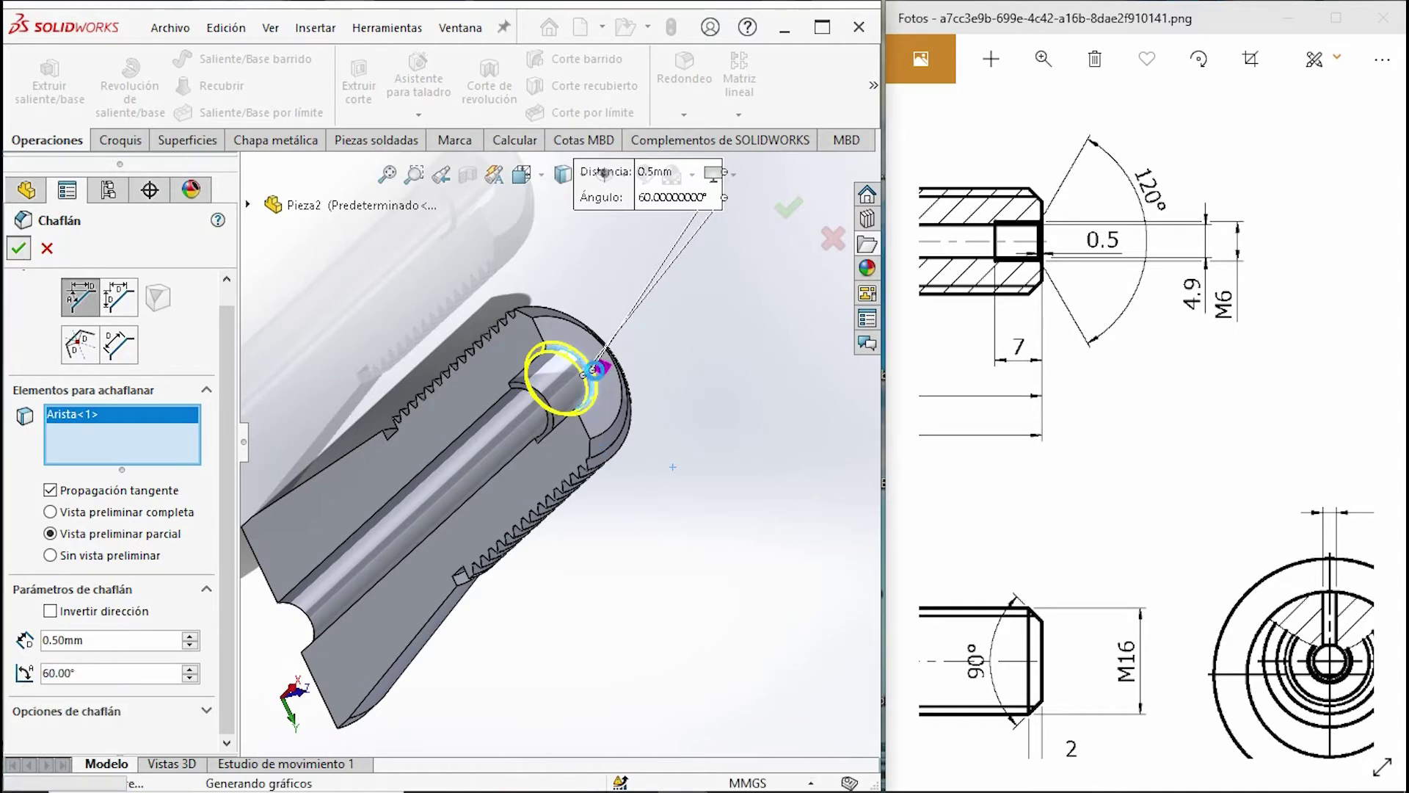
scroll(549, 376, "down", 2)
middle_click_drag(576, 371, 638, 372)
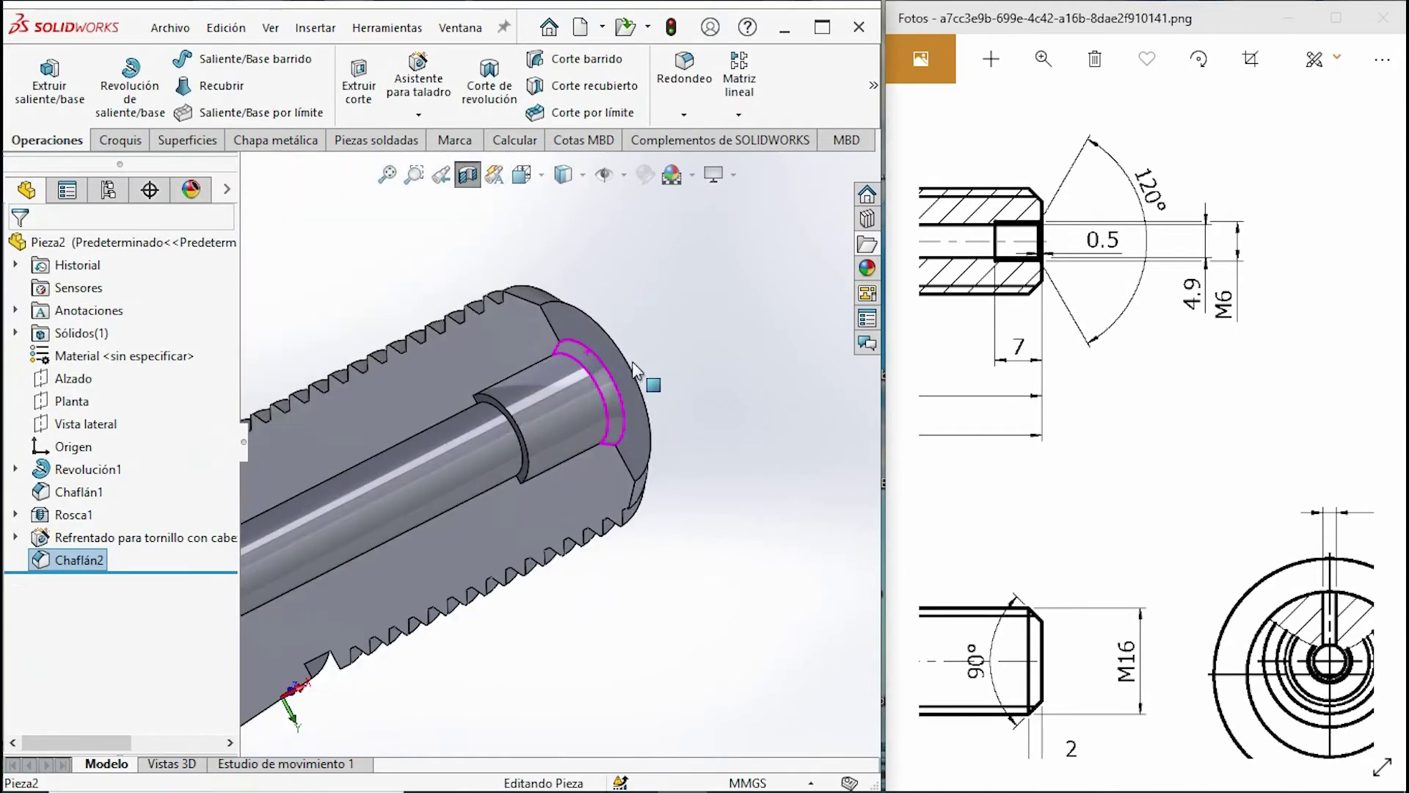
Start a Metric Die thread of size M6x1.0 on the chamfer's inner circular edge in the counterbored hole.
left_click(420, 116)
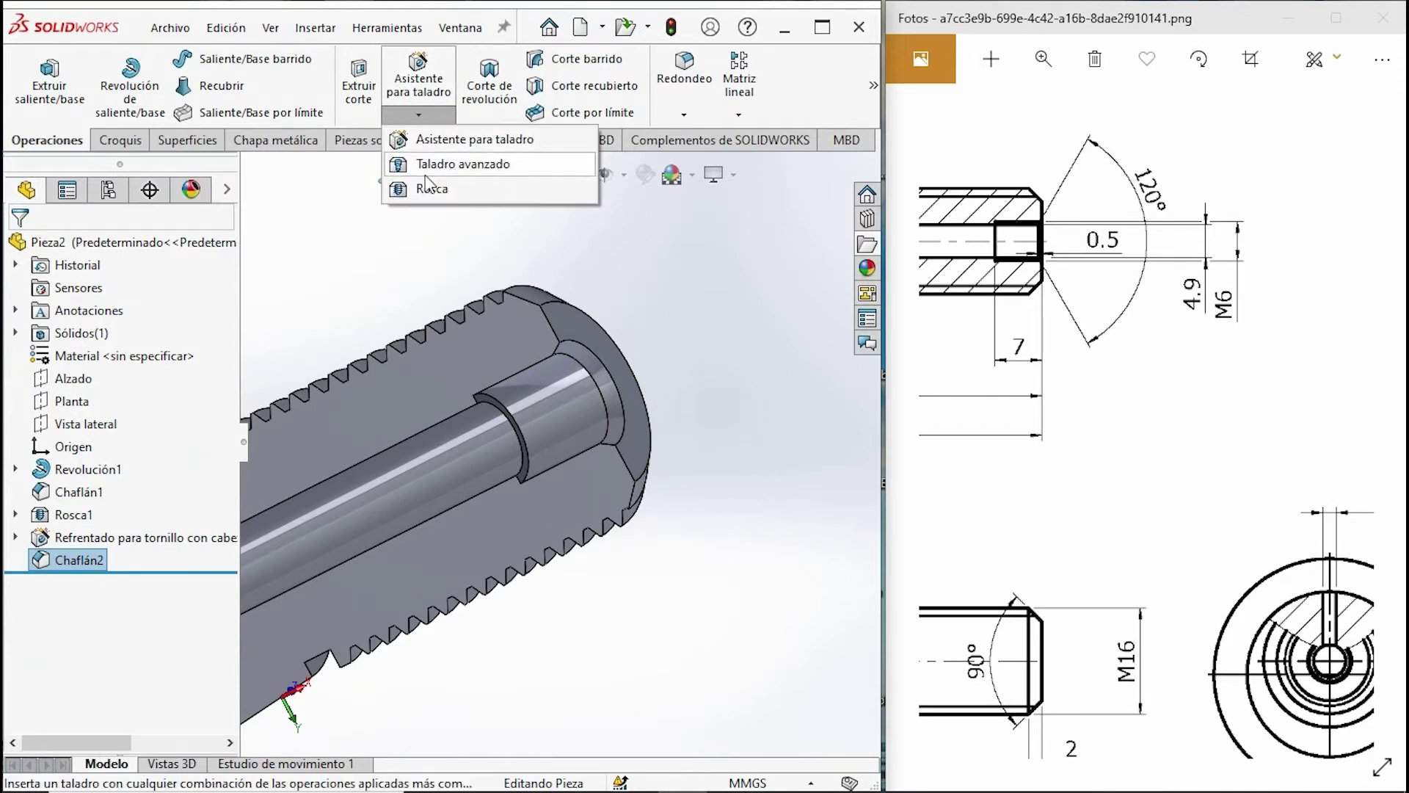
left_click(424, 191)
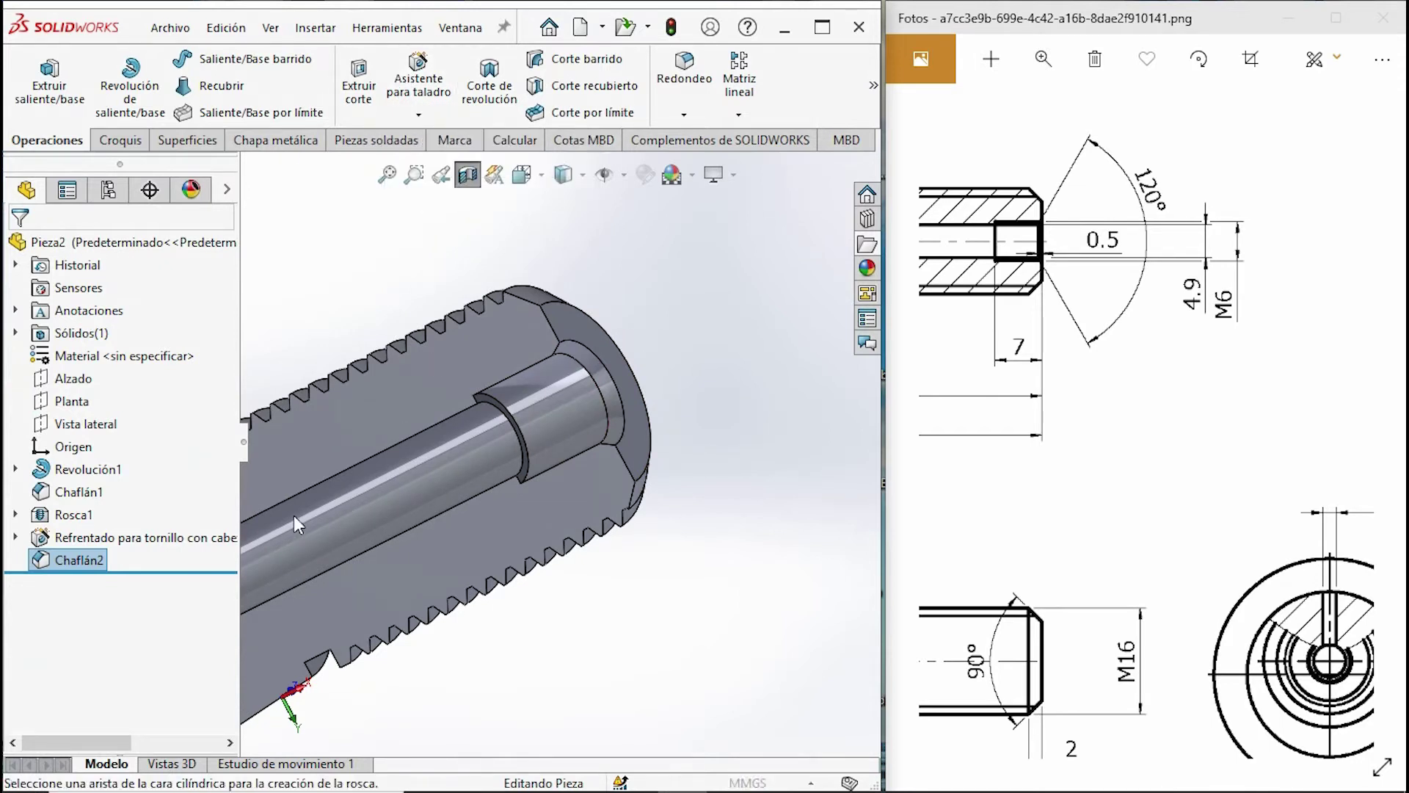
left_click_drag(224, 395, 207, 533)
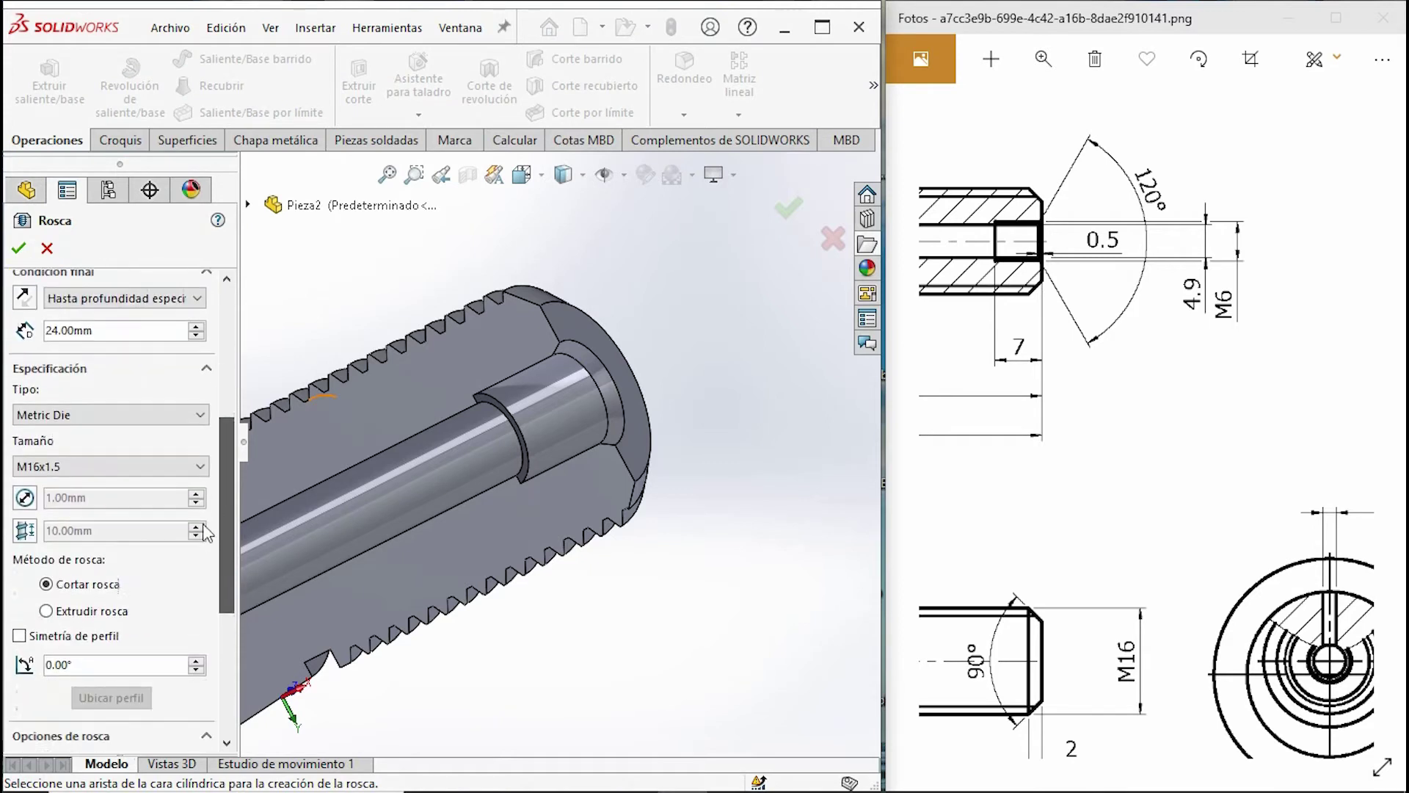
left_click(58, 473)
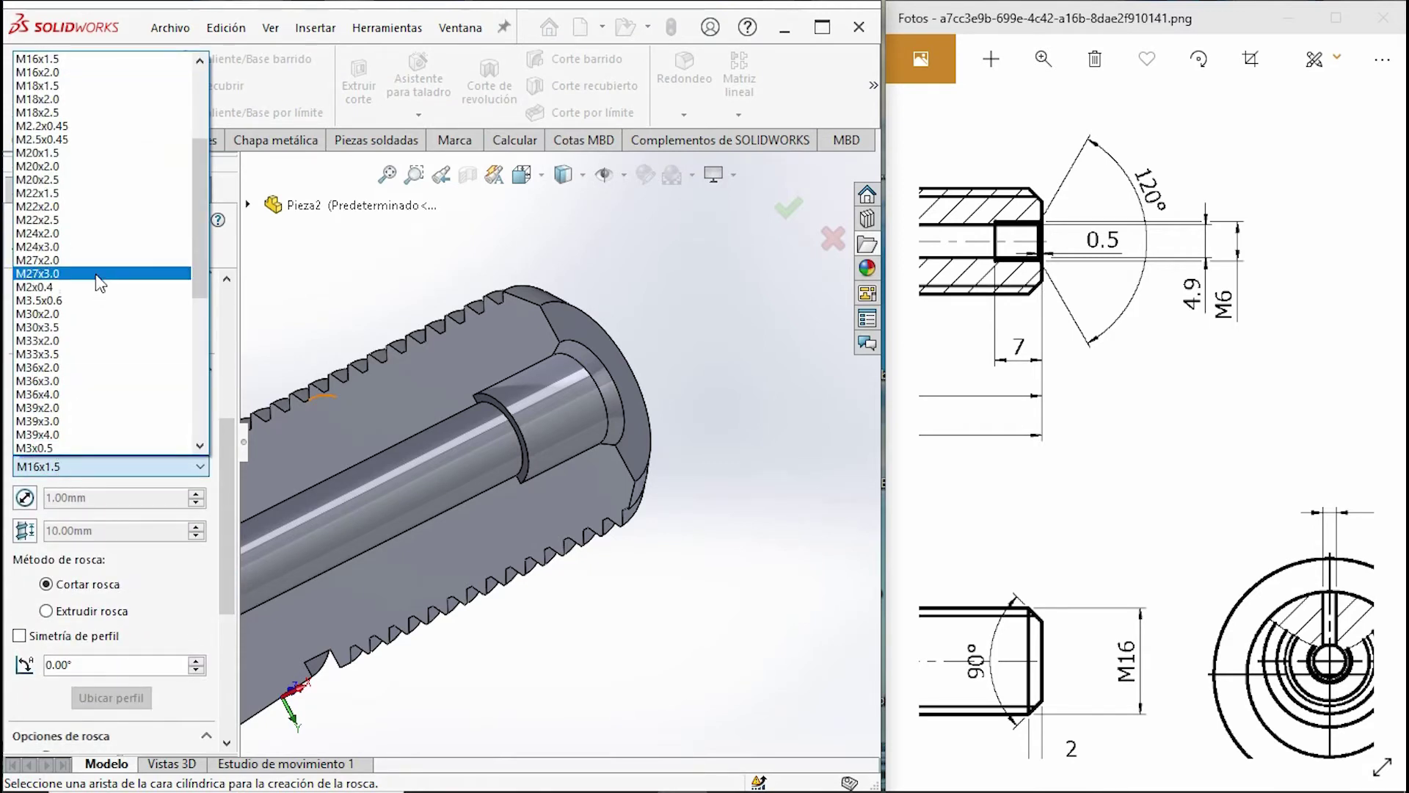
scroll(96, 316, "down", 10)
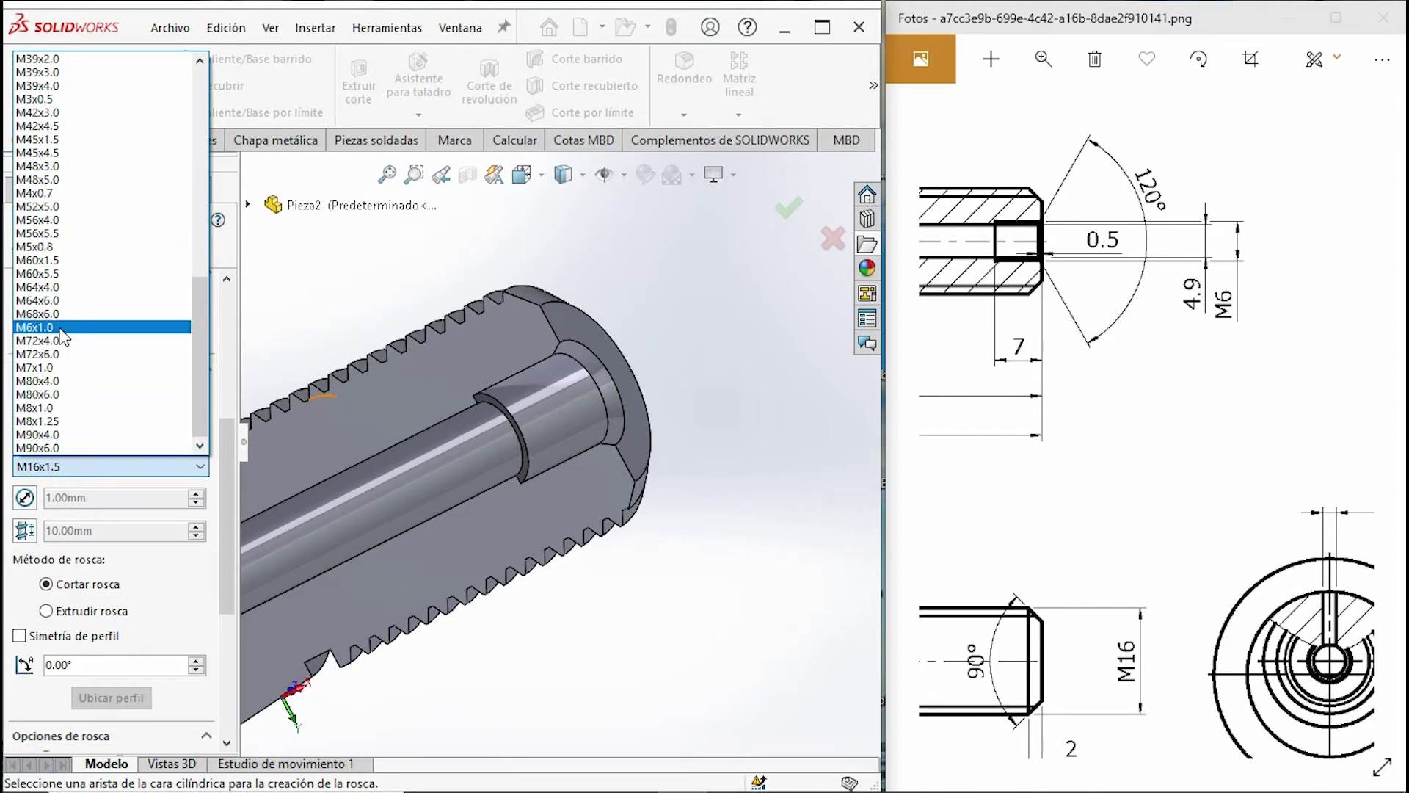
left_click(61, 329)
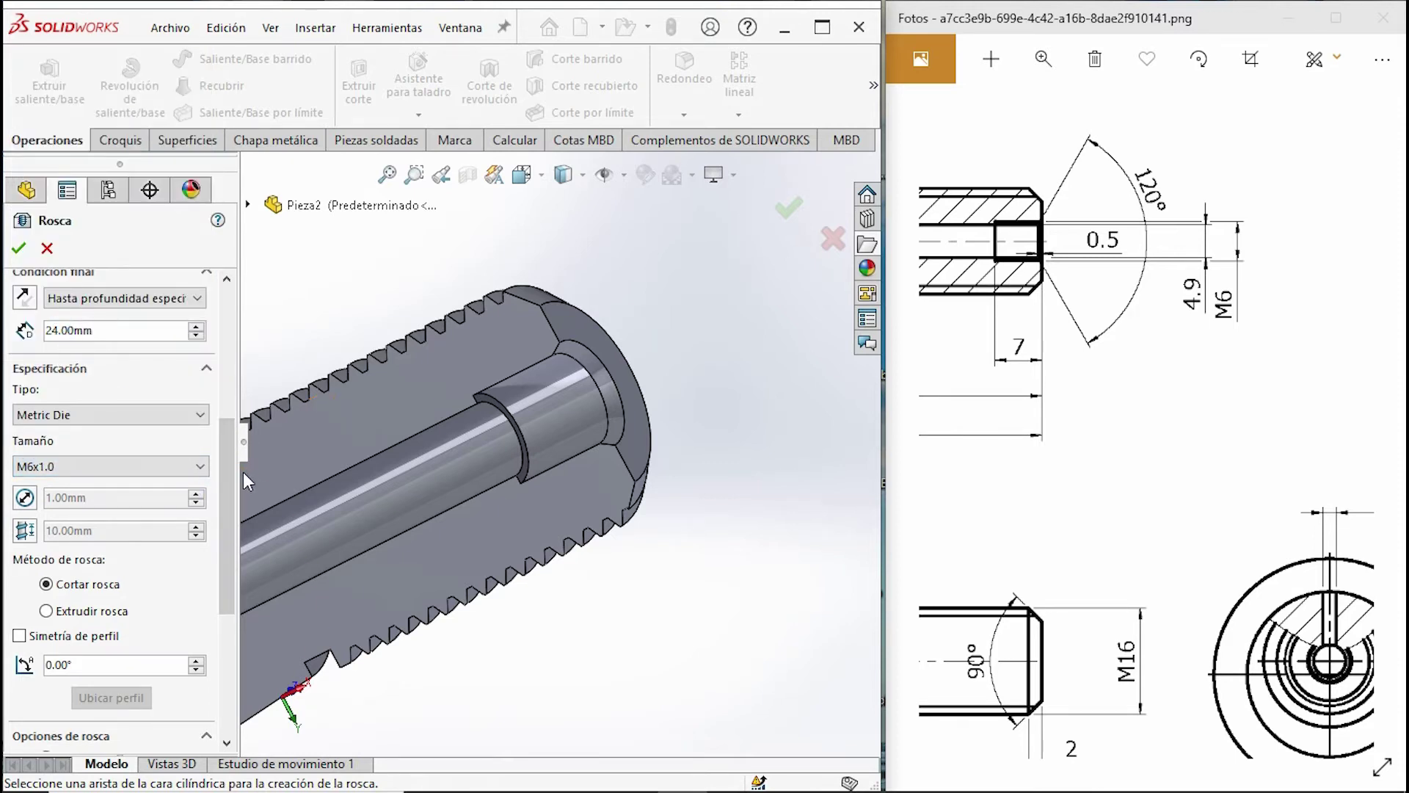
mouse_move(230, 459)
left_mouse_down()
mouse_move(197, 534)
mouse_move(218, 480)
left_mouse_up()
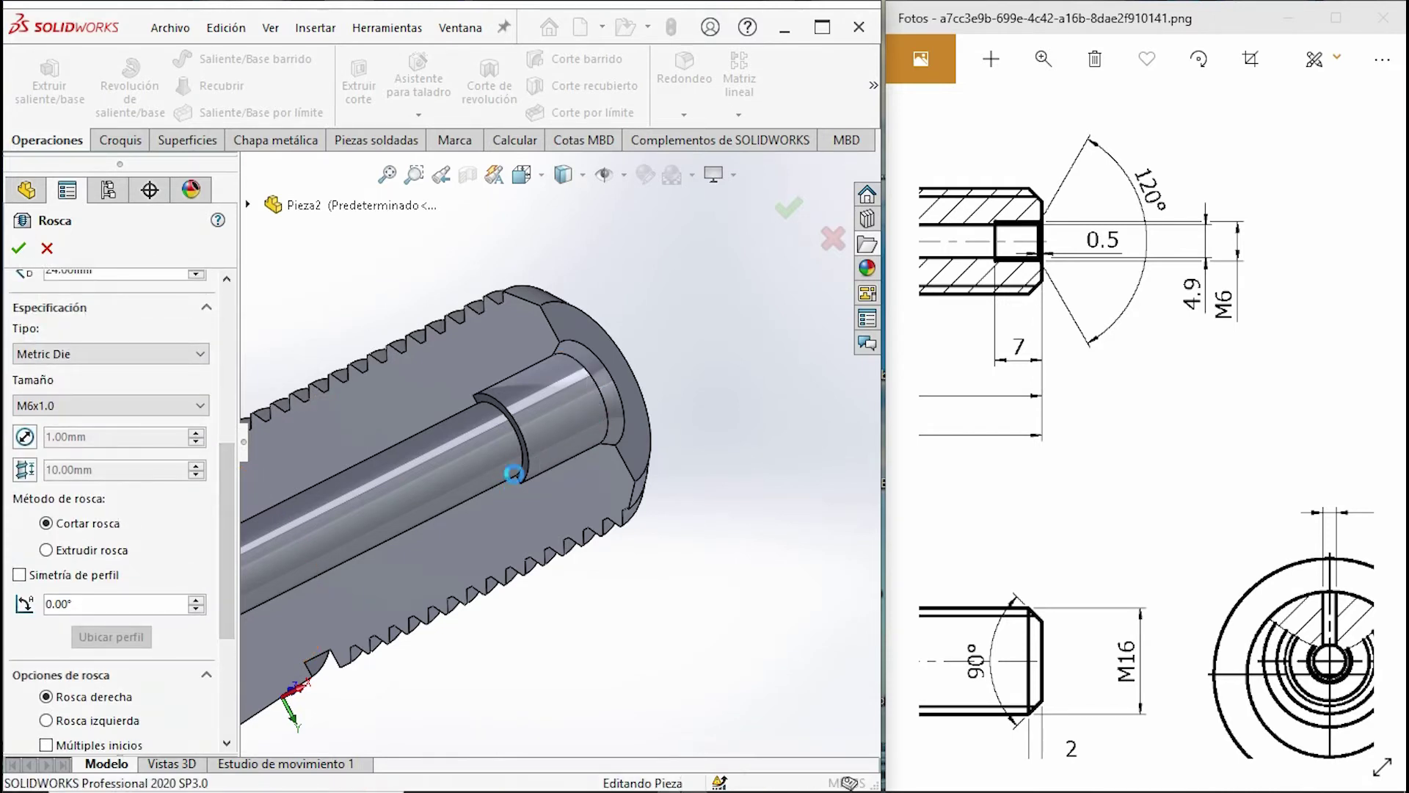
left_click(521, 415)
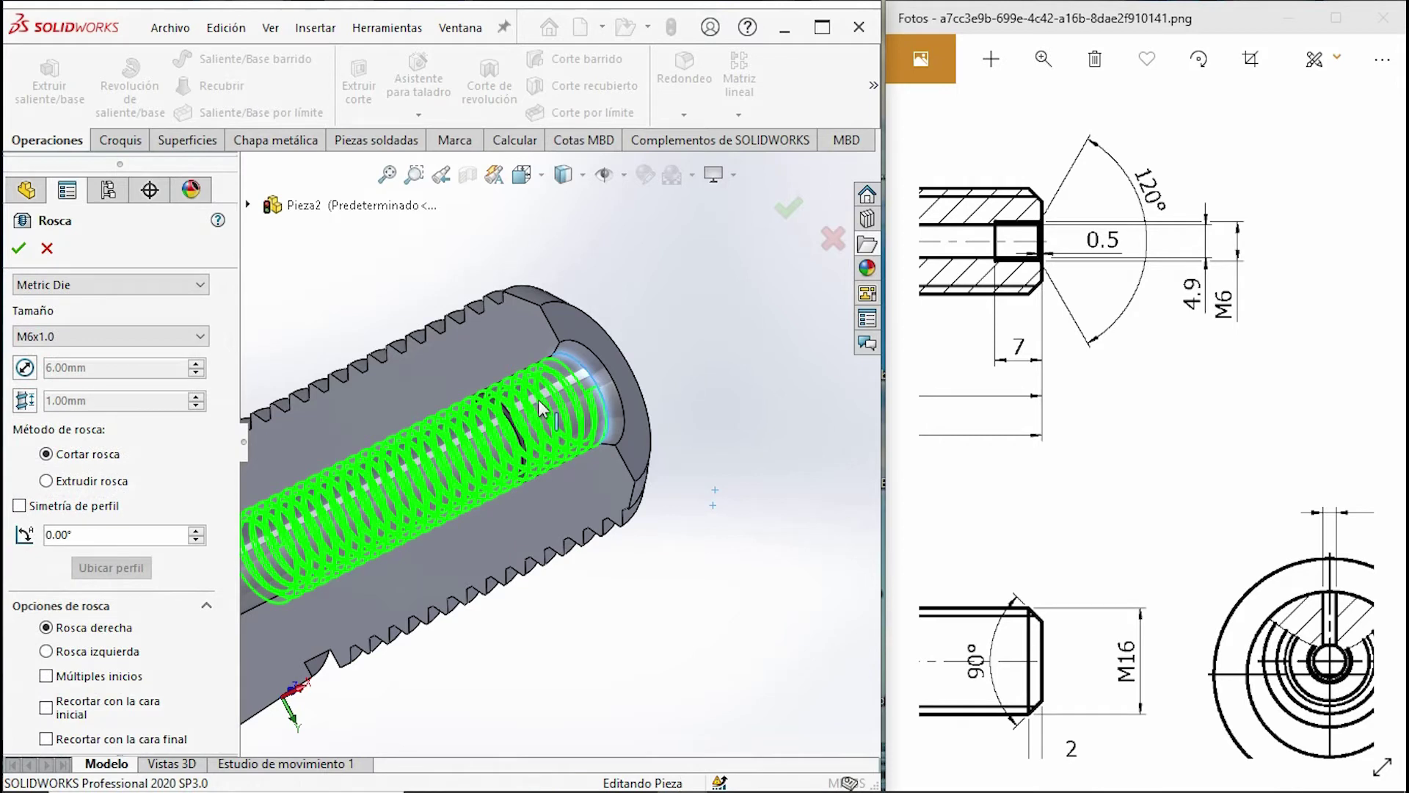
Set the internal thread's depth to 7 mm.
left_click_drag(229, 481, 245, 379)
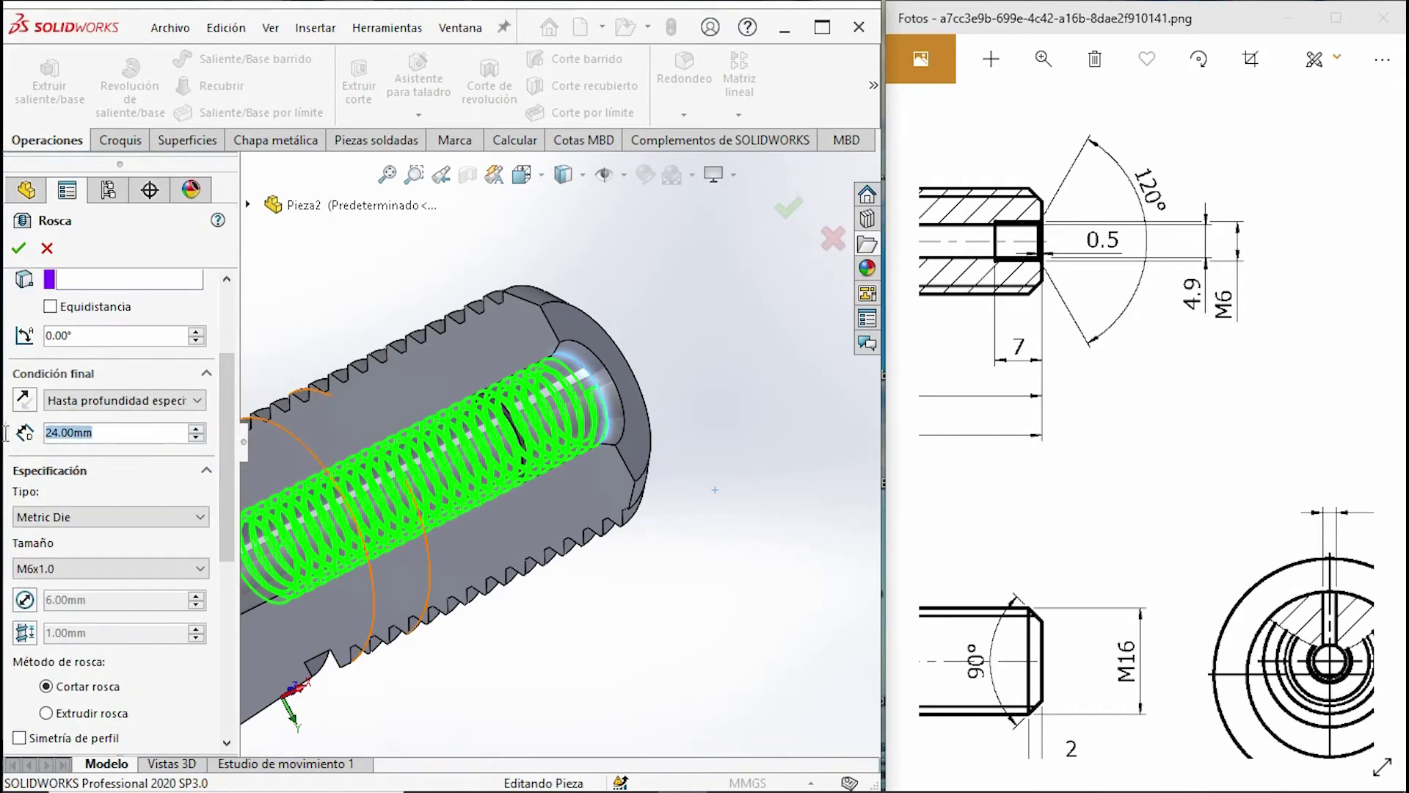
type("7")
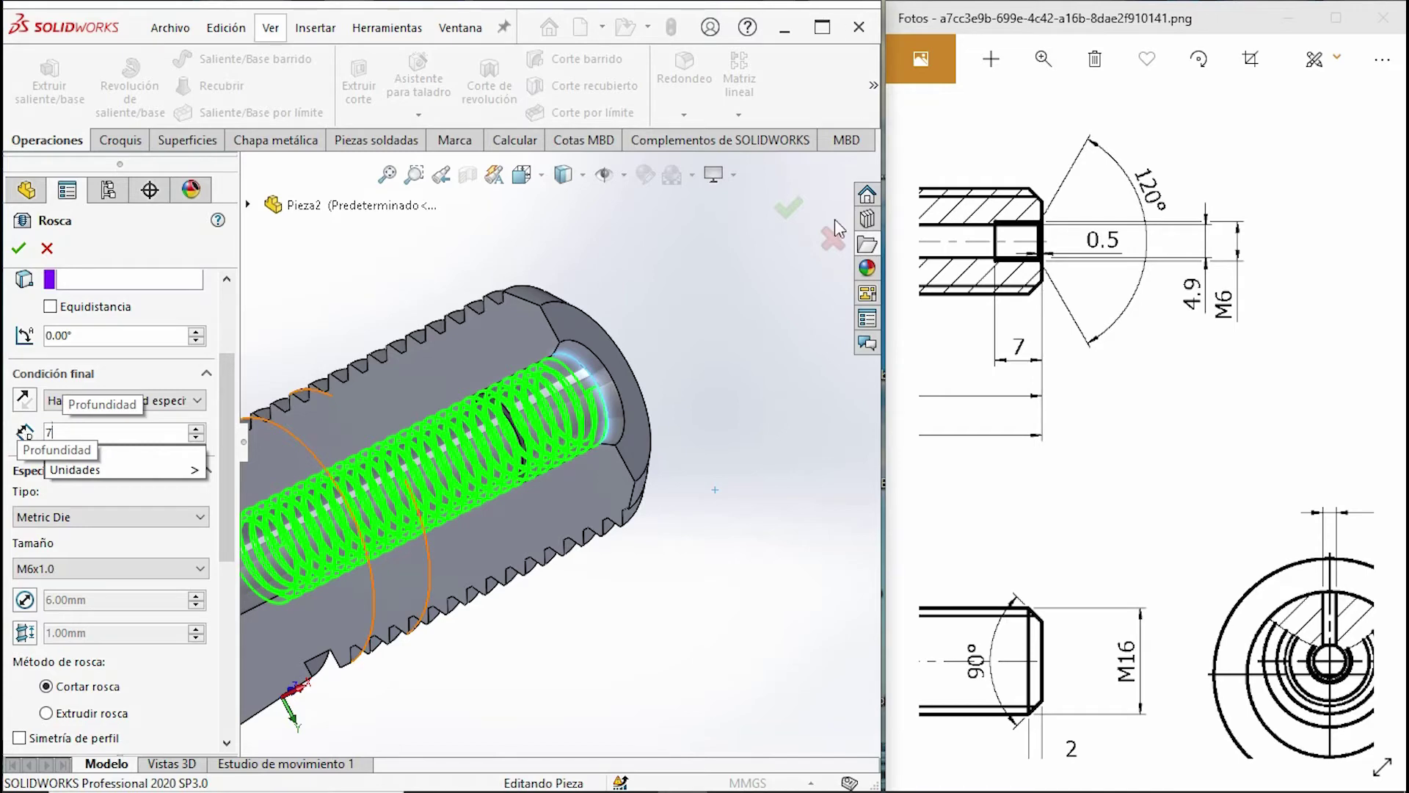
key("Return")
scroll(579, 456, "down", 6)
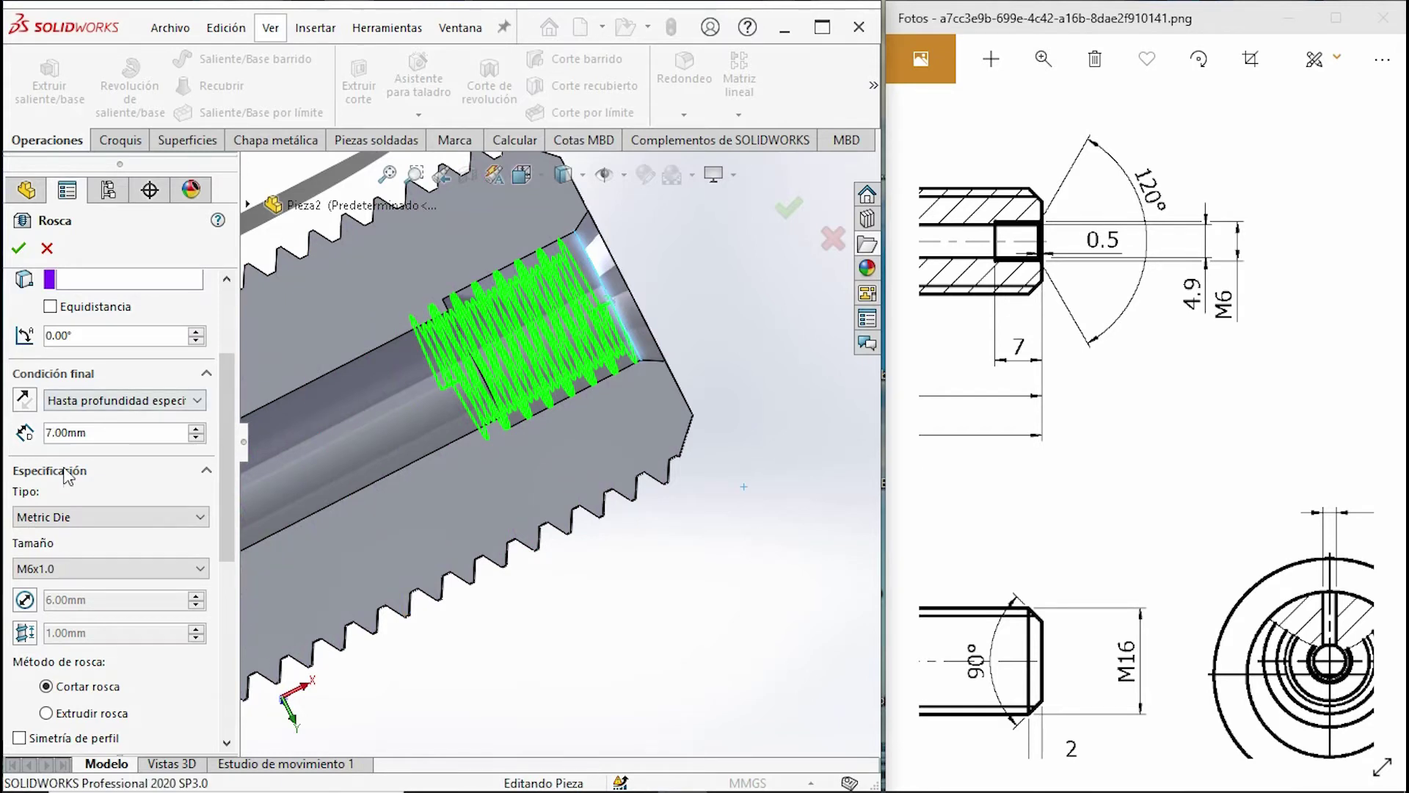
Change the internal thread's depth to 6.5 mm.
left_click(54, 434)
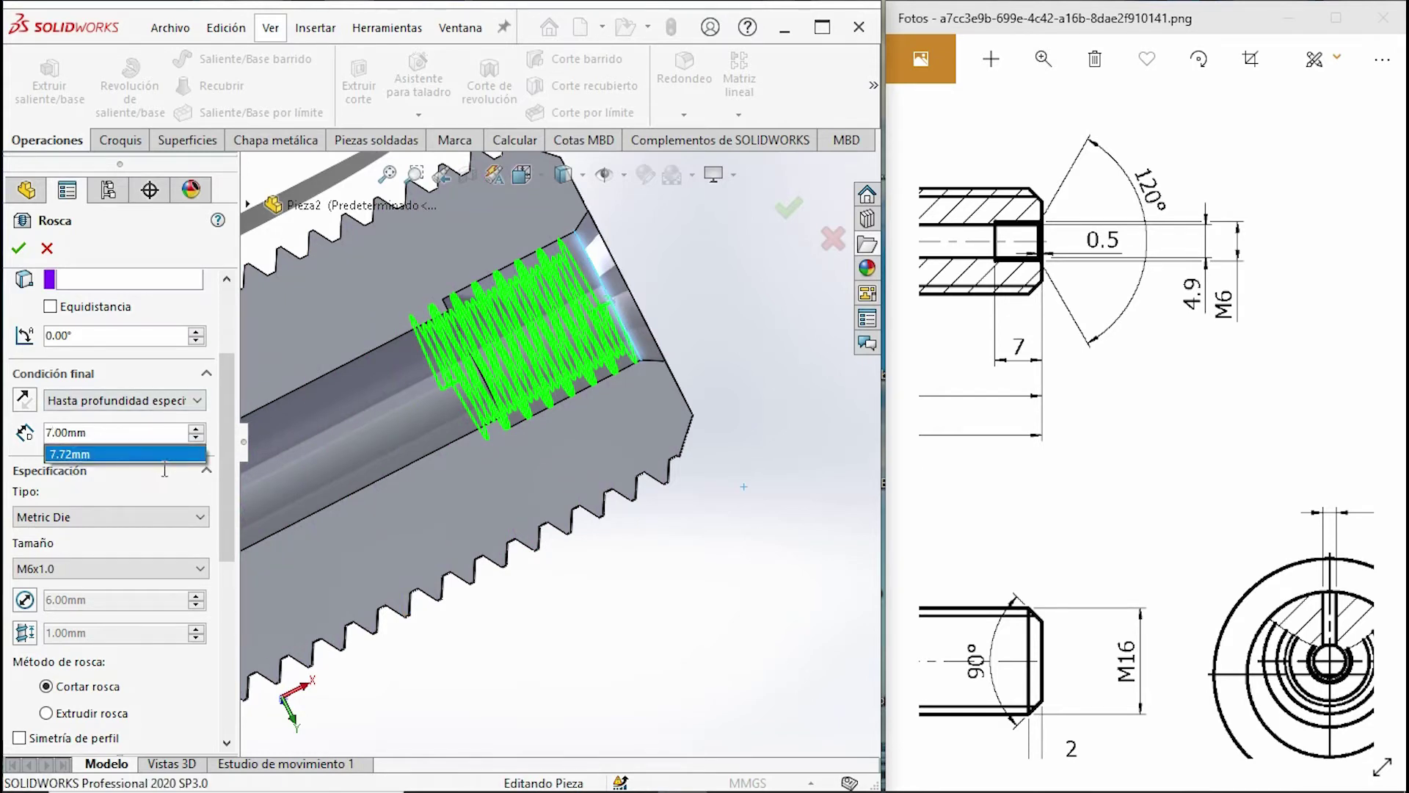
key("BackSpace")
type("6.5")
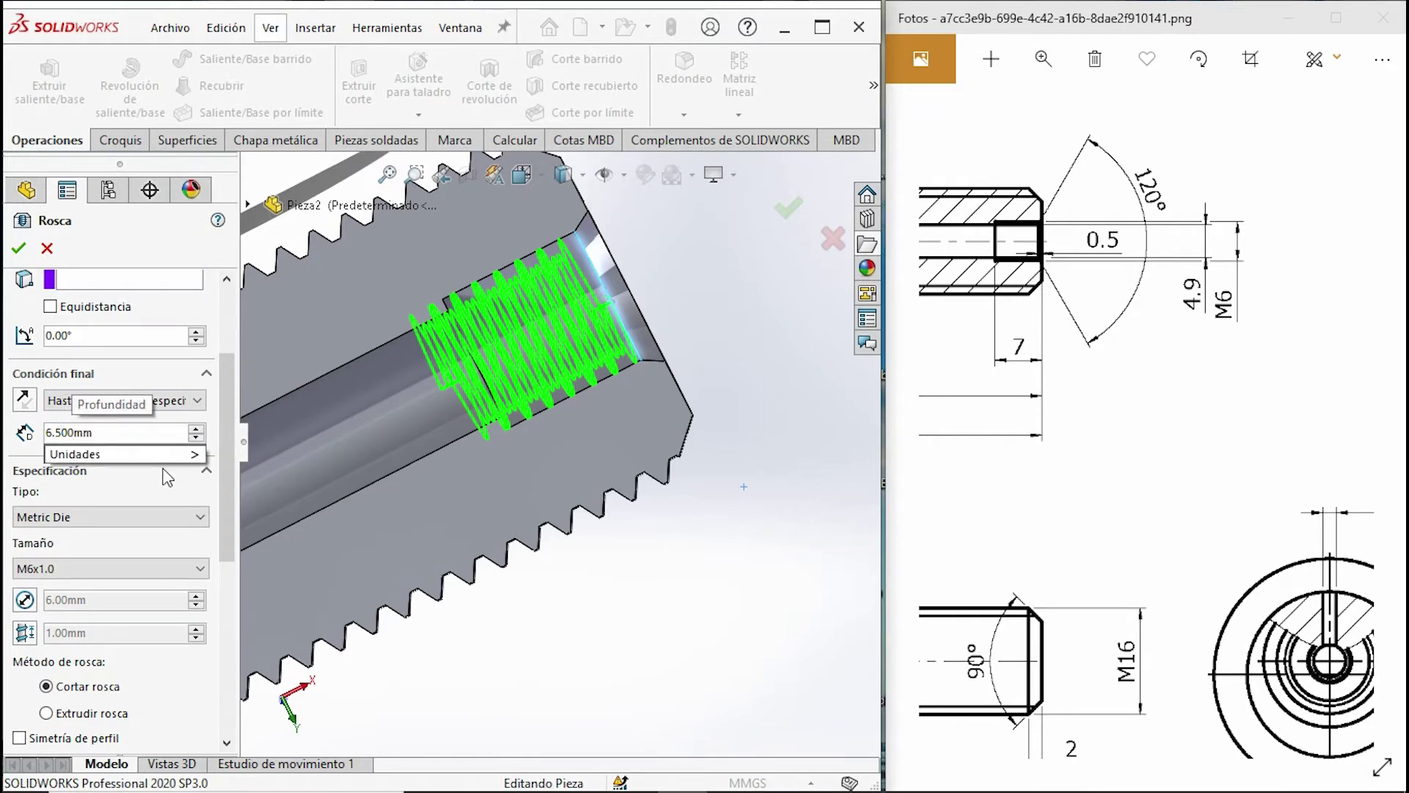
mouse_move(157, 456)
left_click(234, 397)
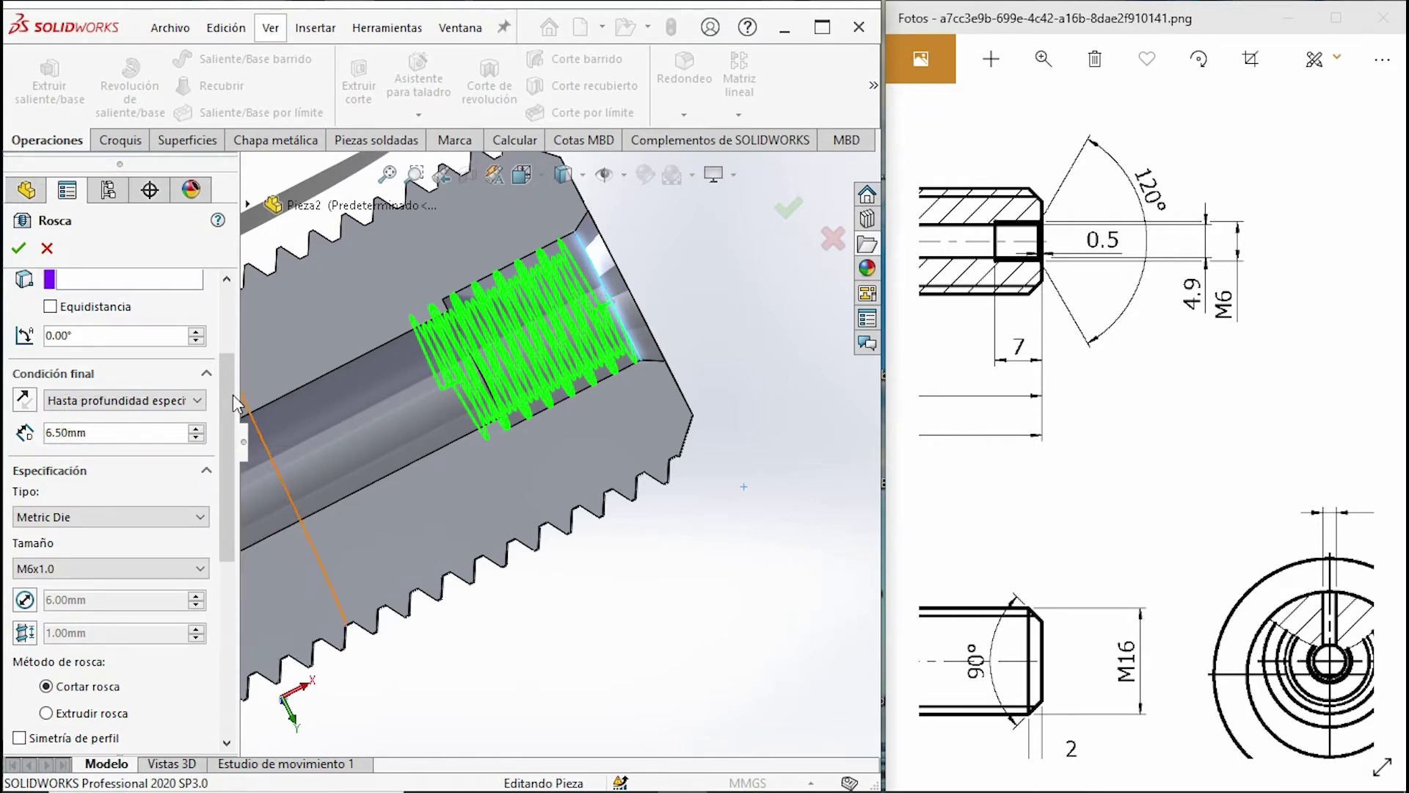
Offset the internal thread's start outward by 1 mm in the reversed direction and maintain the thread length.
scroll(232, 394, "up", 1)
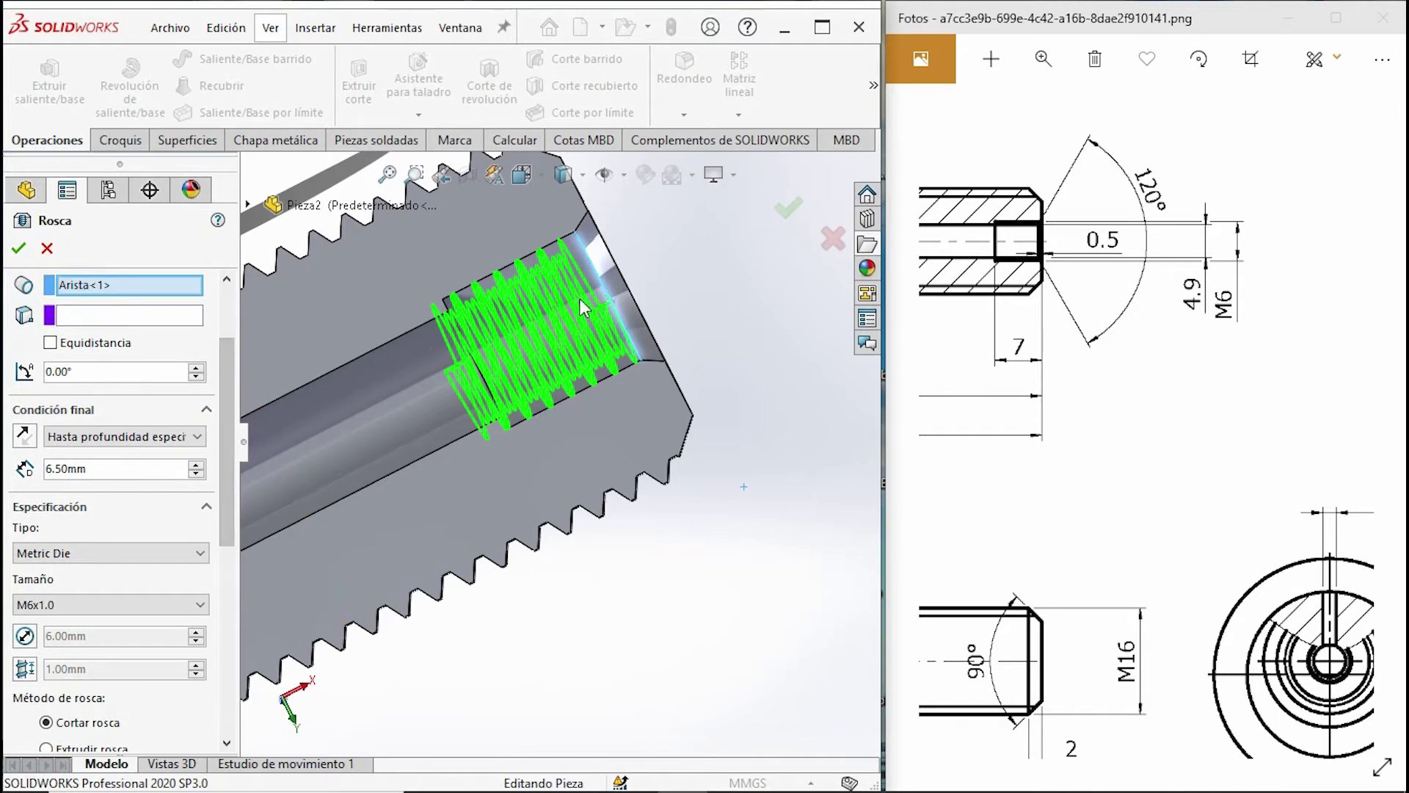
scroll(228, 381, "up", 2)
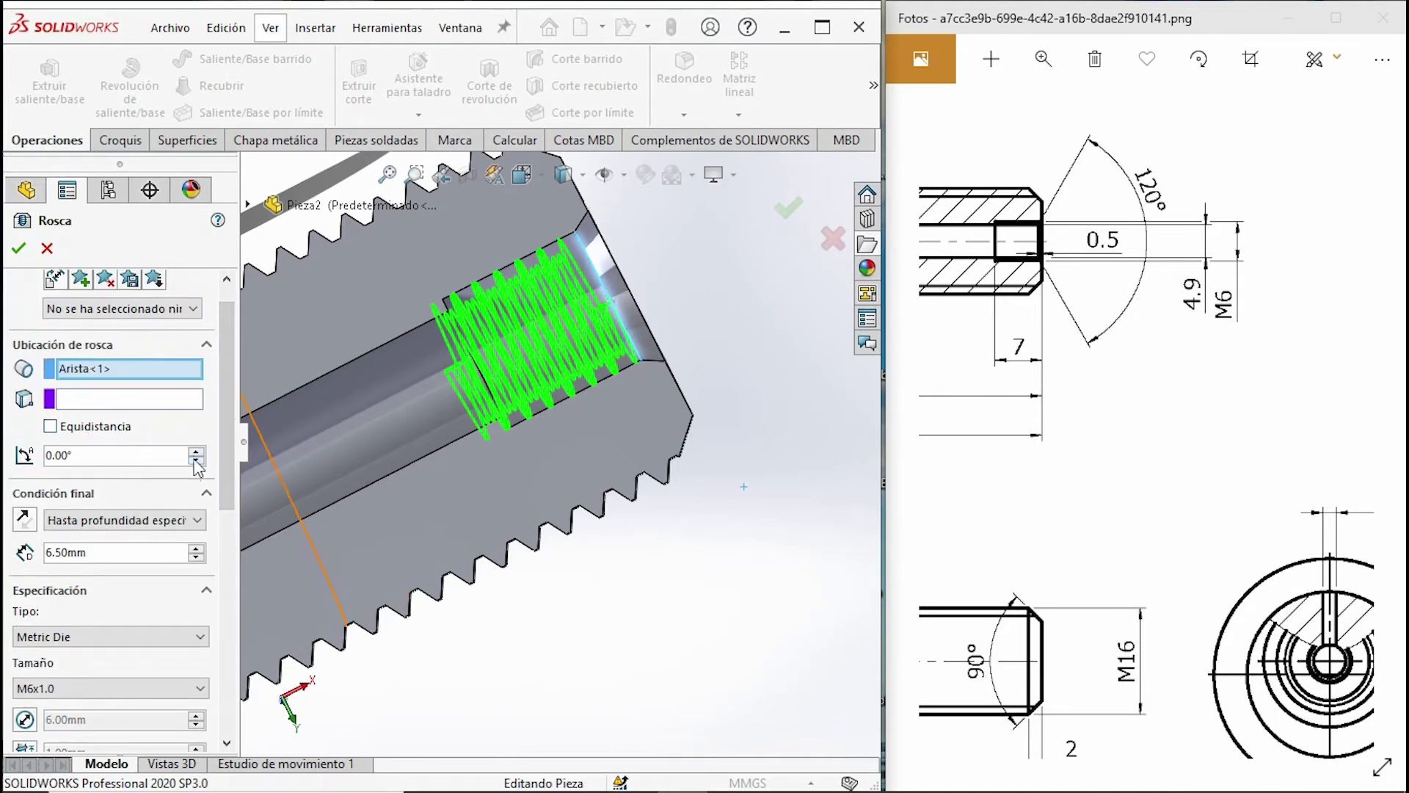
left_click(50, 426)
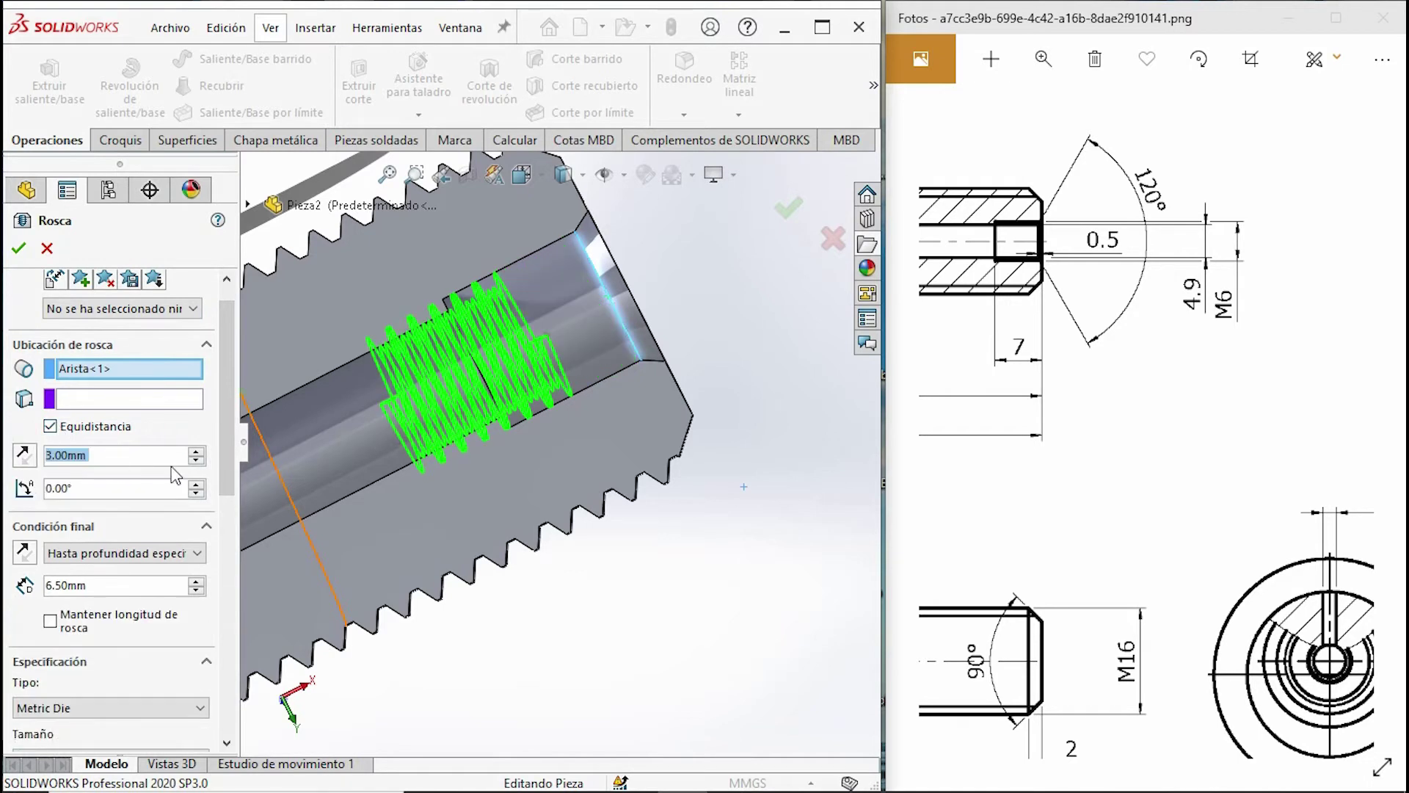
left_click(111, 453)
left_click(197, 452)
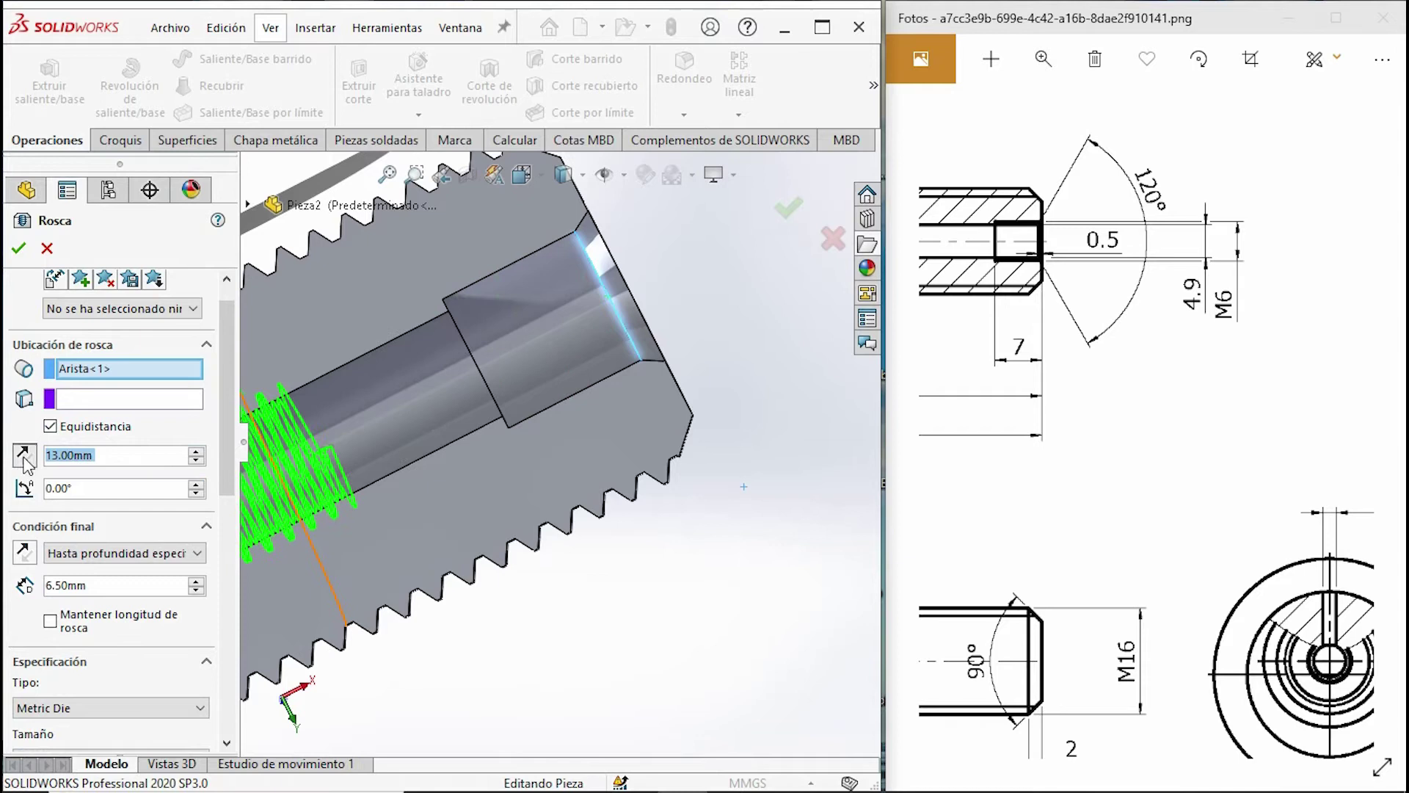
left_click(24, 457)
left_click(194, 461)
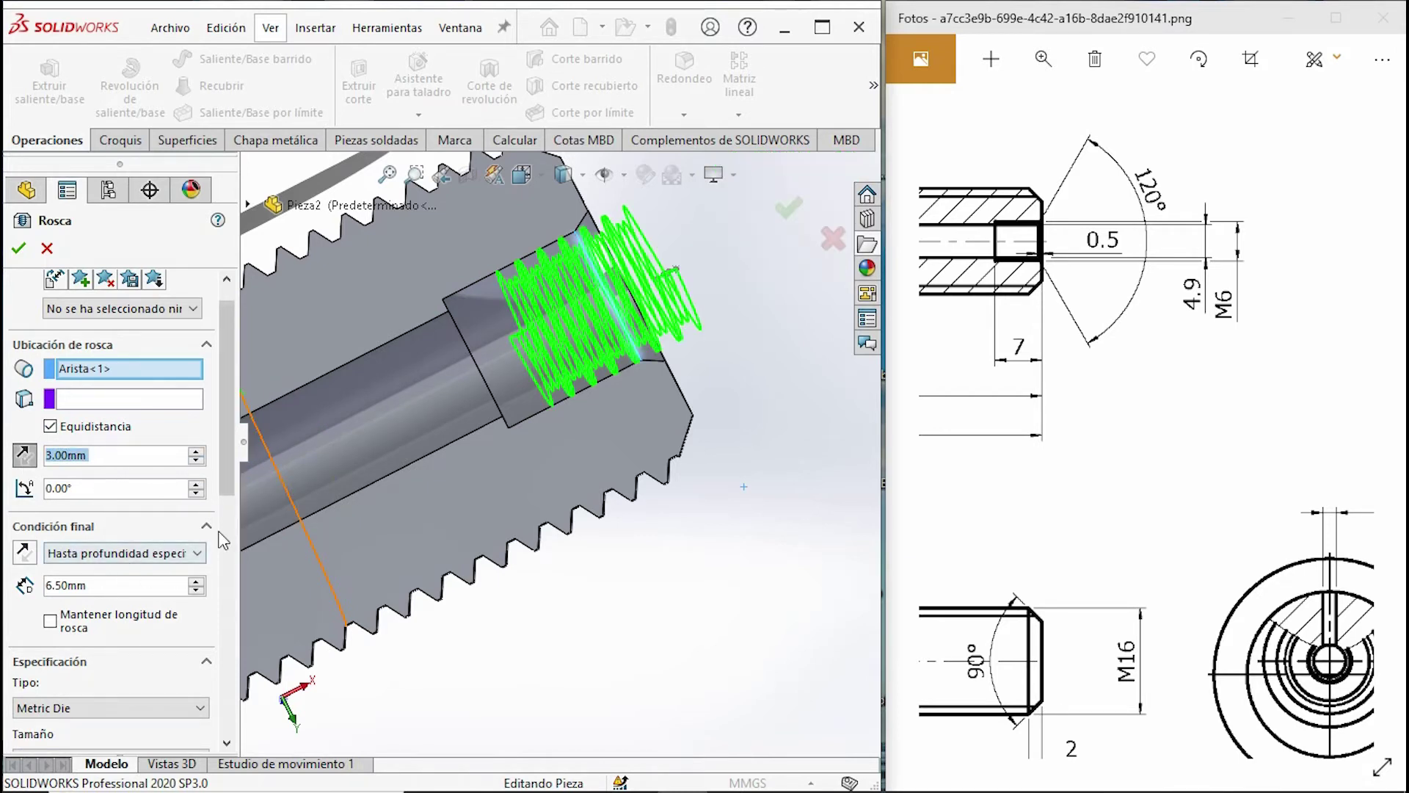
scroll(227, 478, "down", 3)
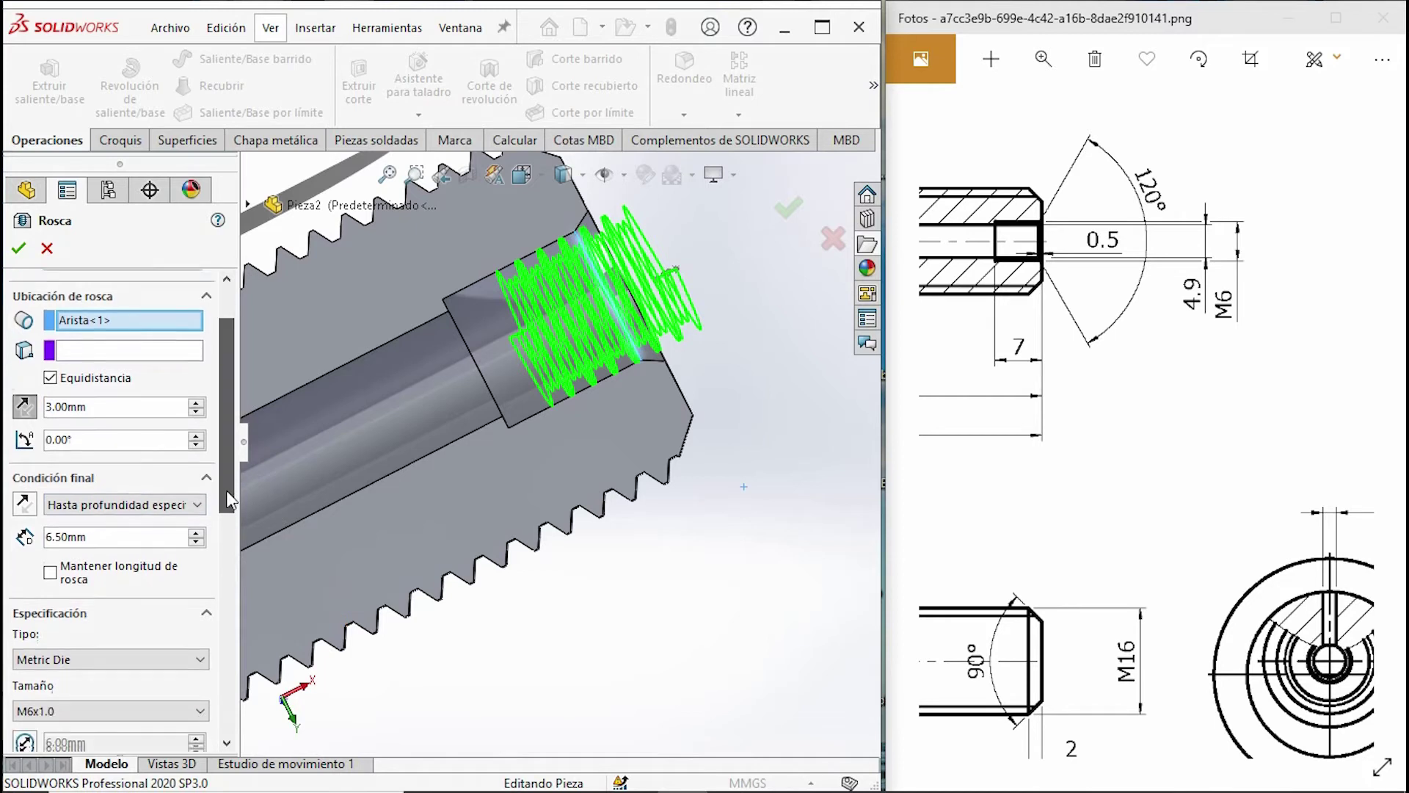
left_click(51, 529)
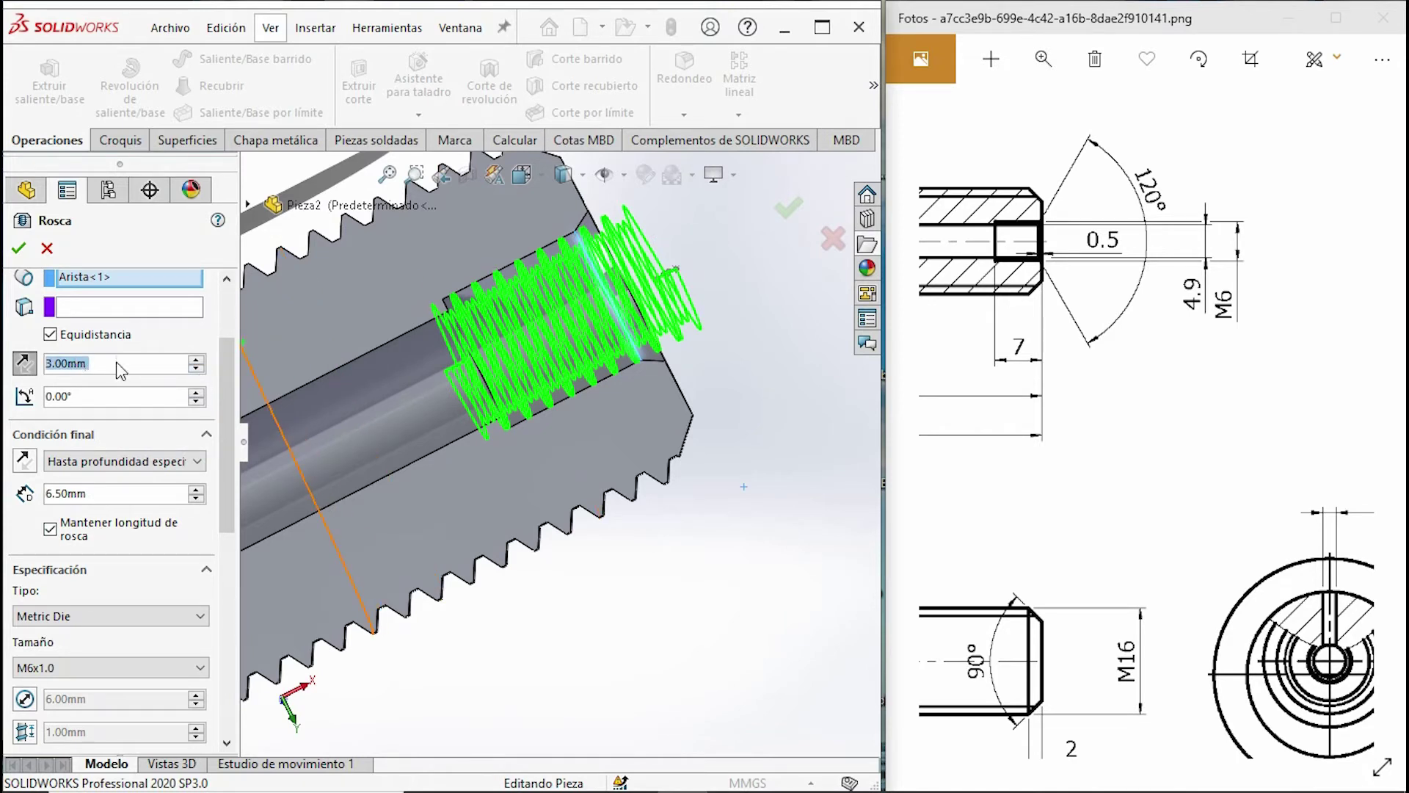
type("1")
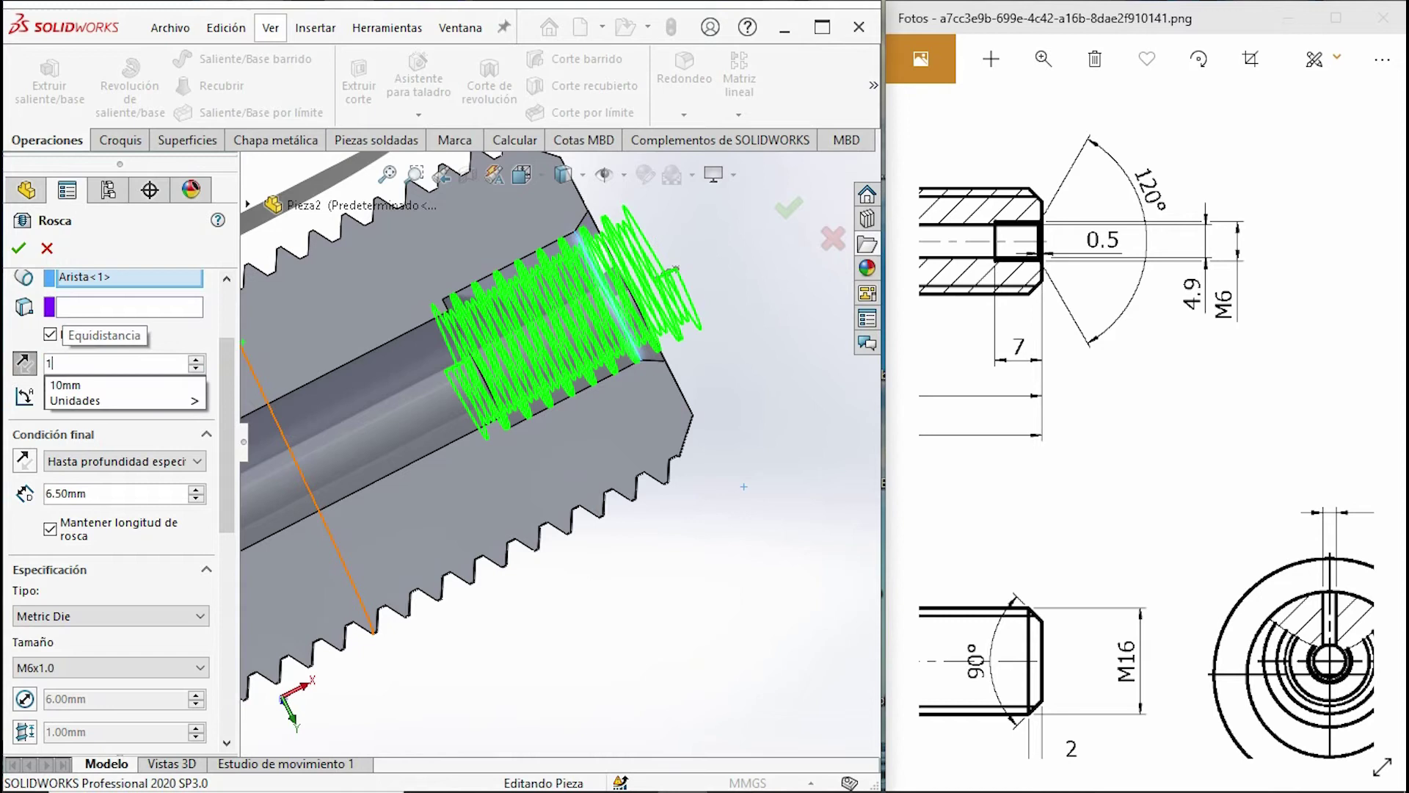
key("Return")
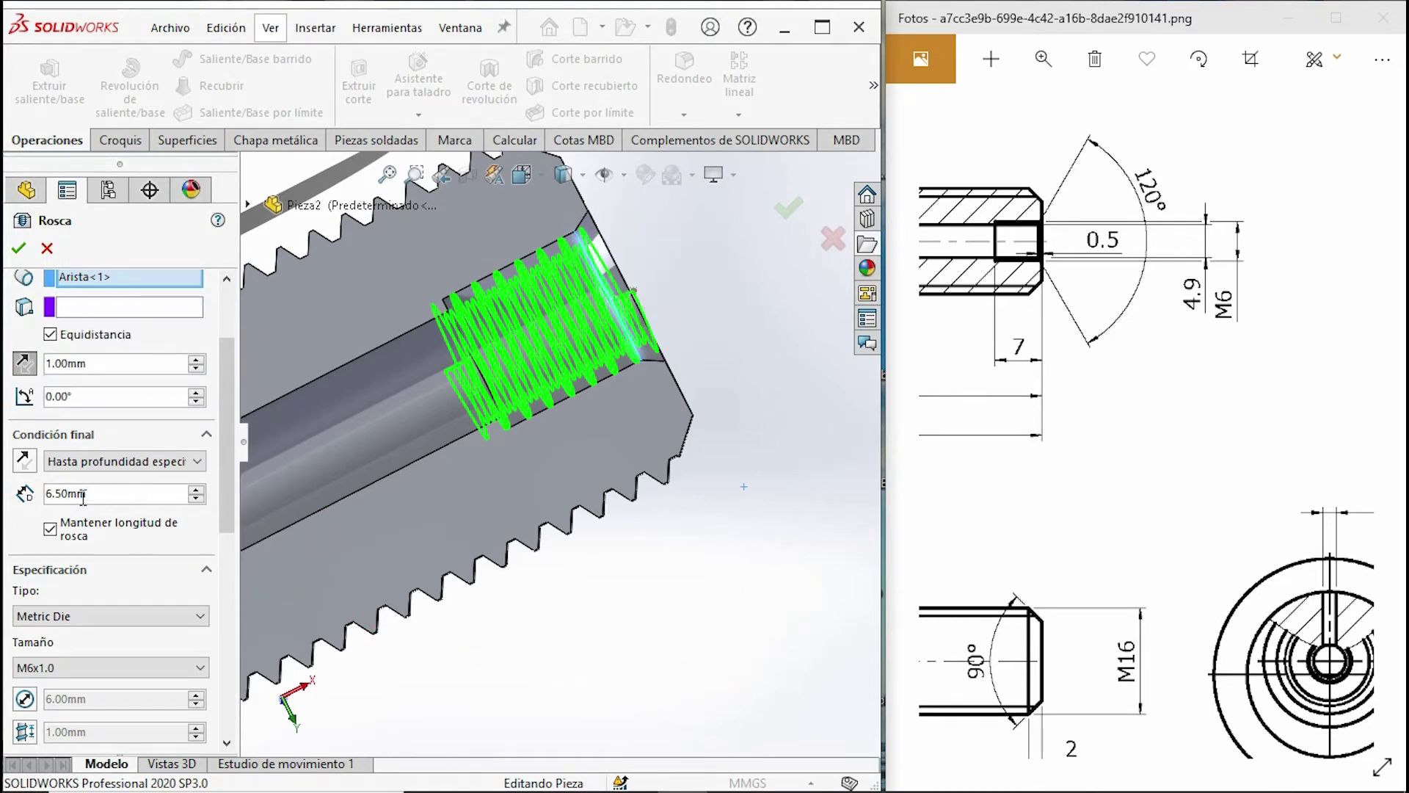
Shorten the internal thread's depth to 5.5 mm.
left_click(47, 497)
key("Delete")
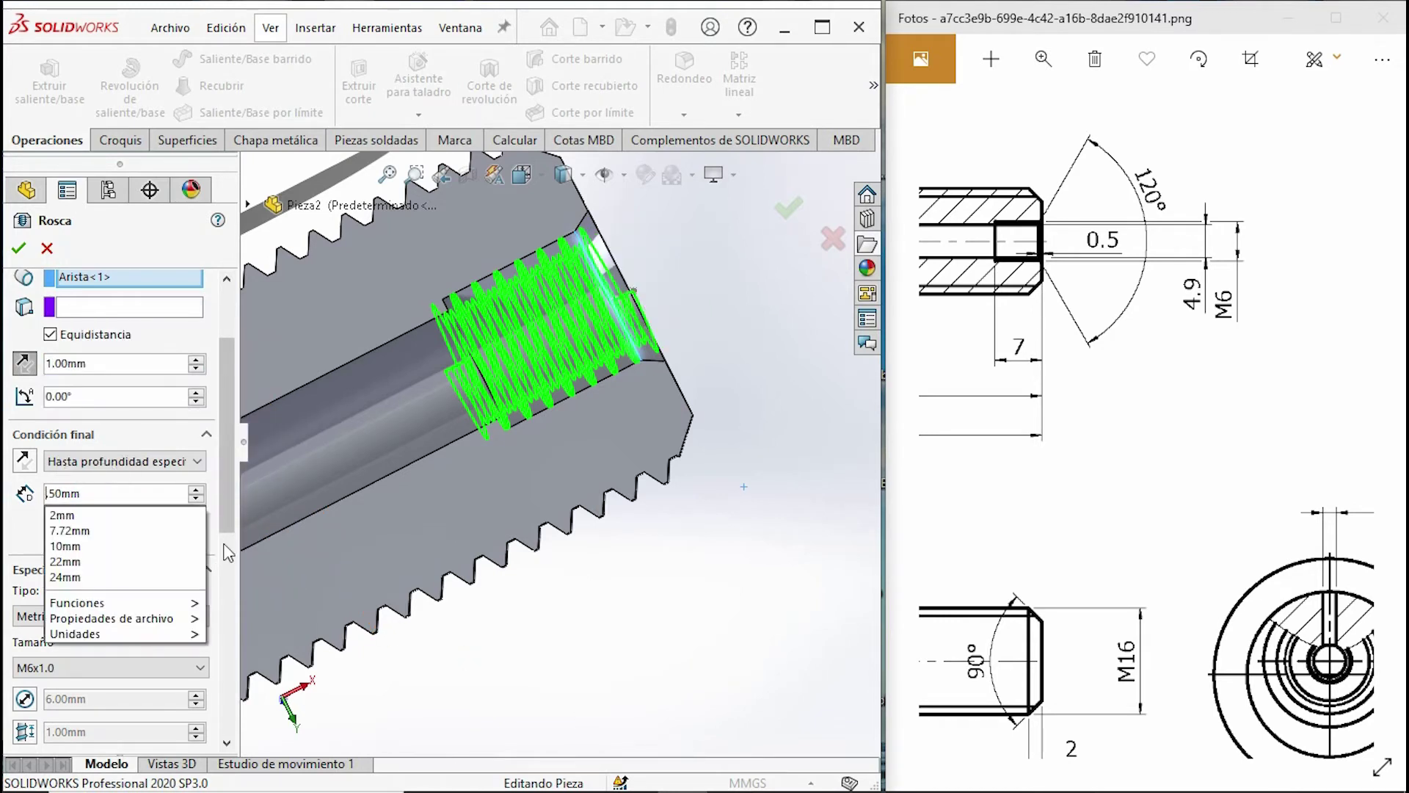
type("5")
key("Return")
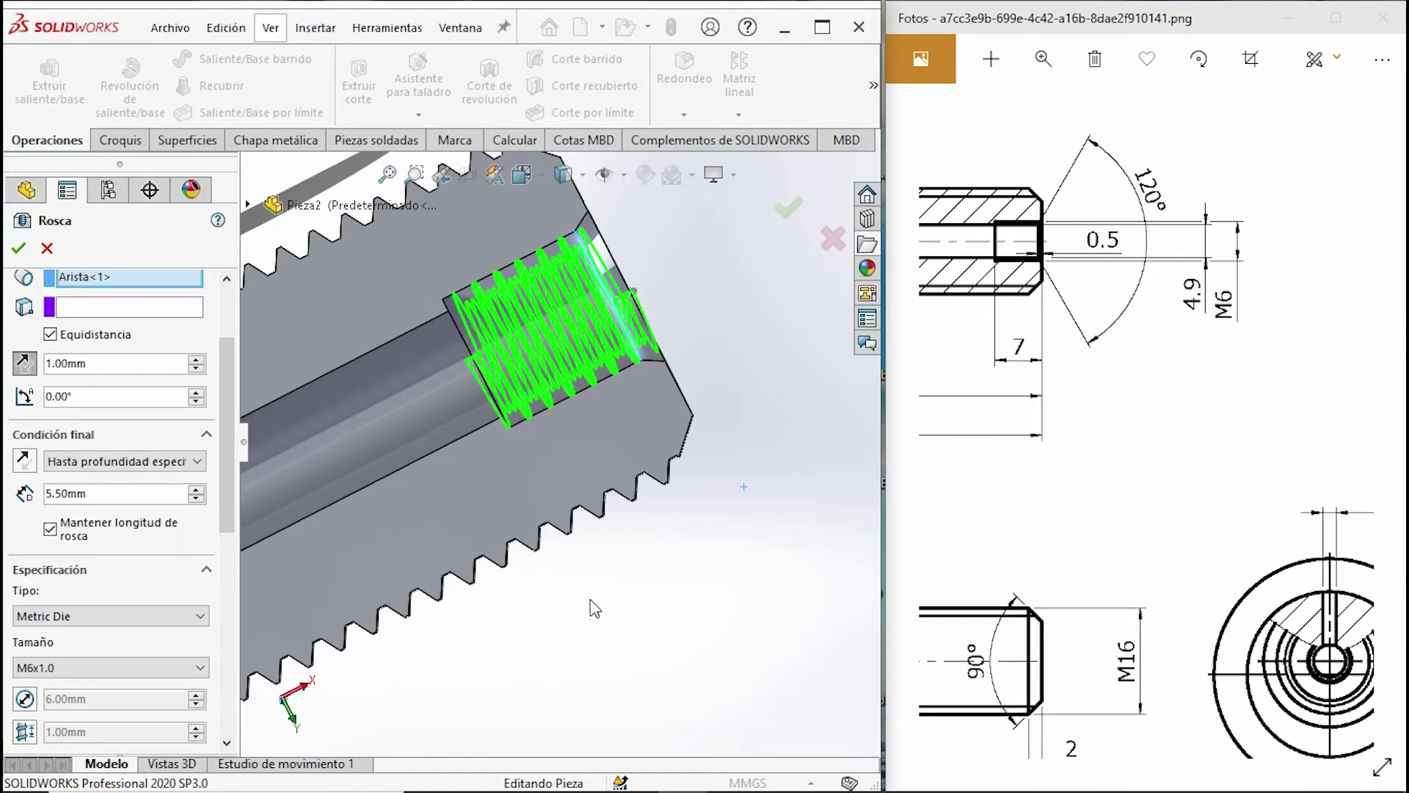
Use the Extrude thread method, create the internal M6 thread, and inspect it in the section near the hole's mouth.
left_click(20, 249)
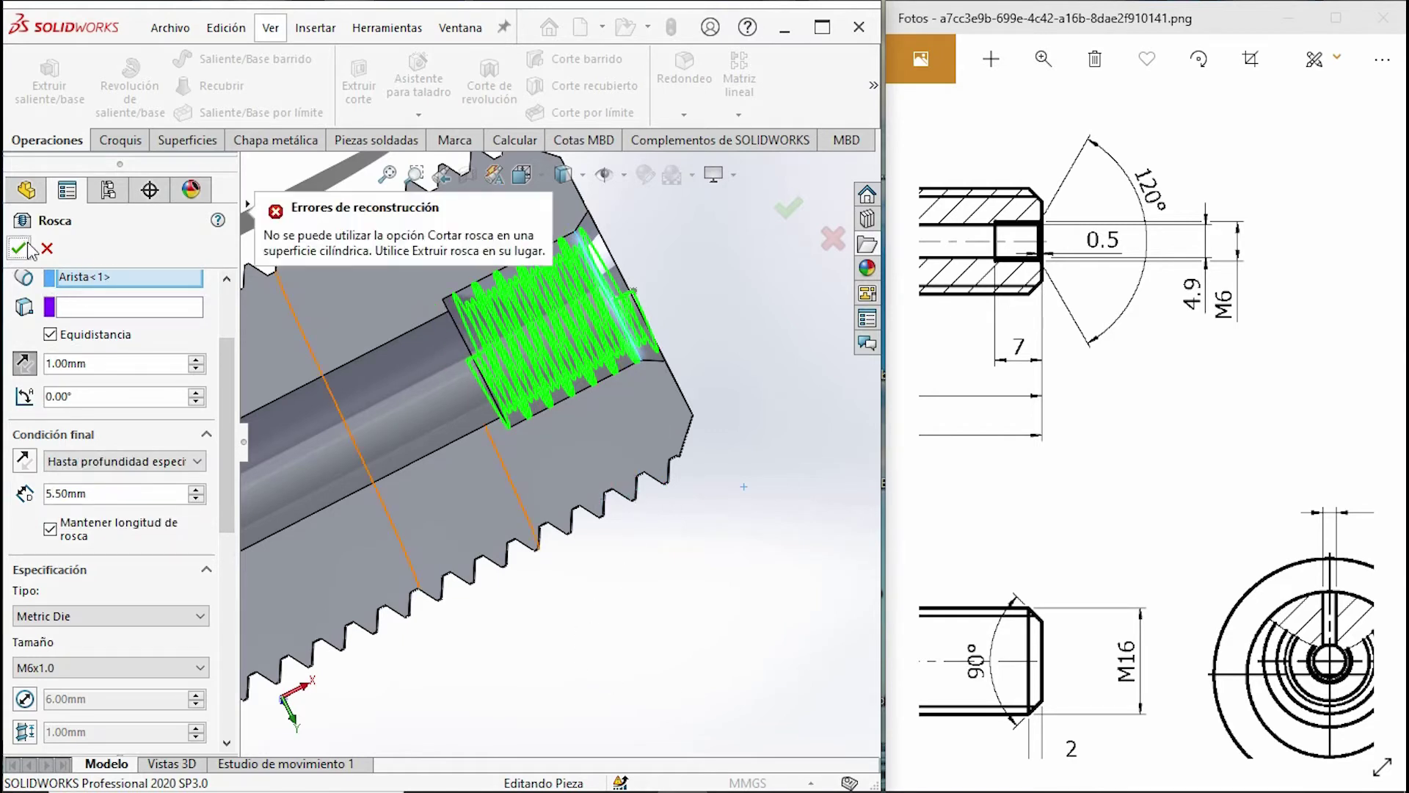
scroll(213, 367, "down", 5)
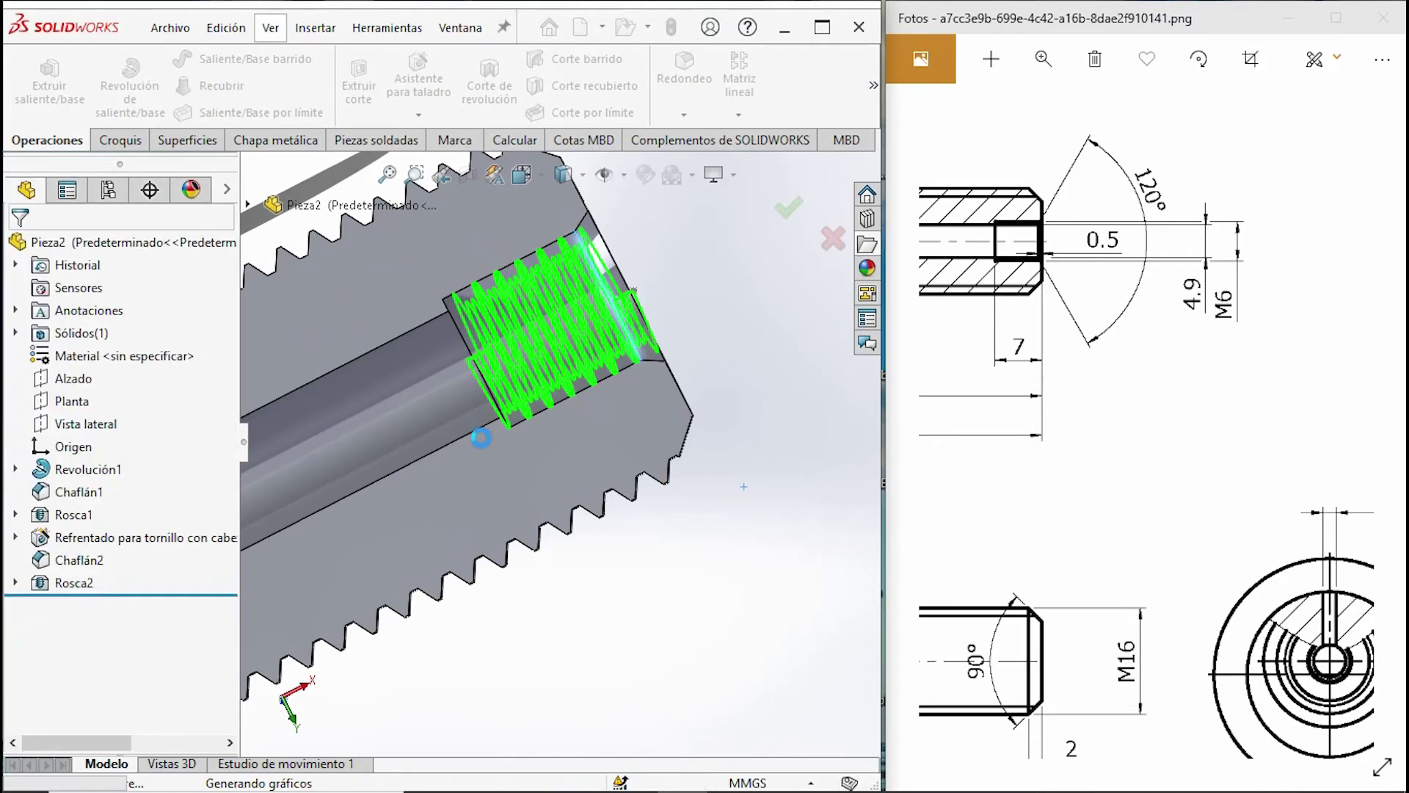
middle_click_drag(609, 333, 545, 448)
scroll(545, 448, "down", 4)
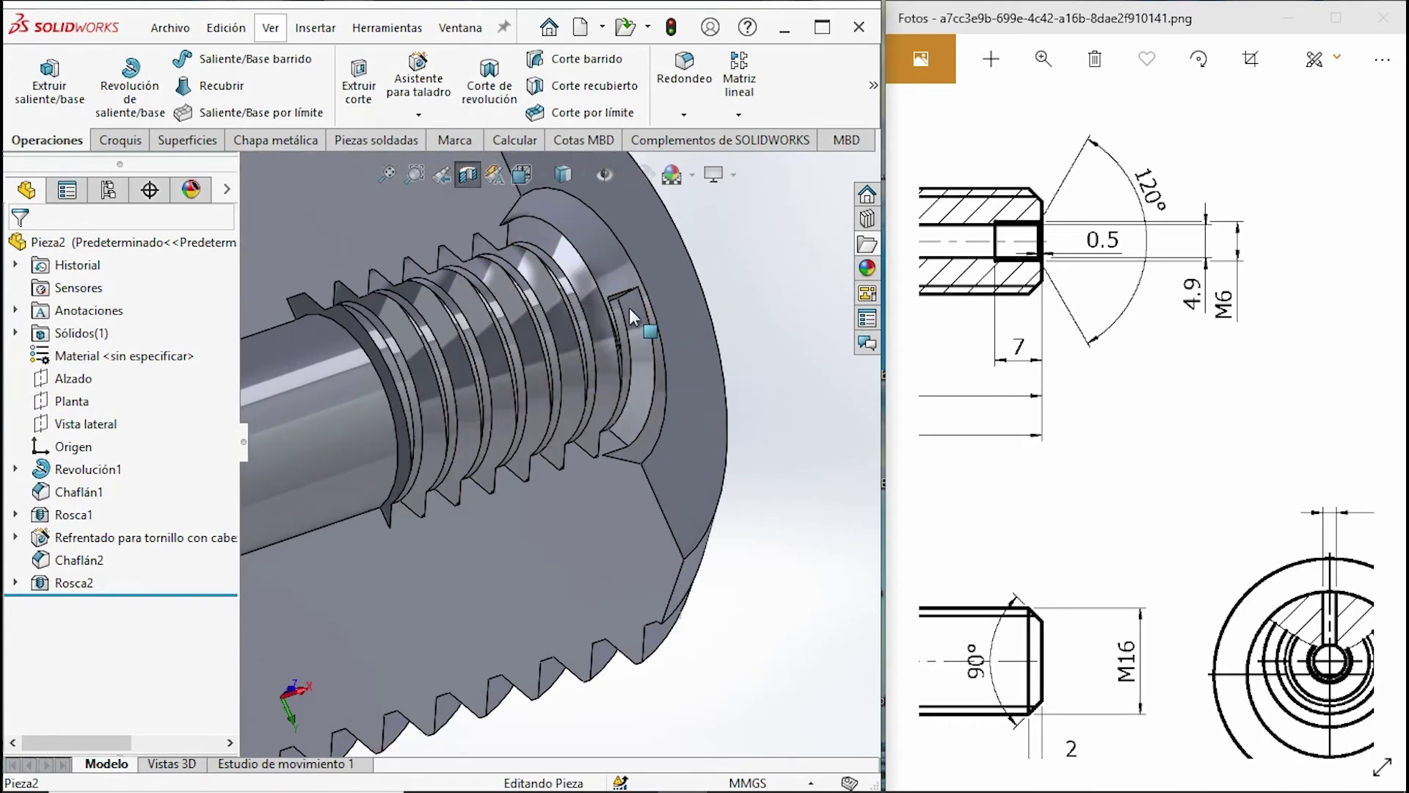
middle_click_drag(565, 367, 594, 323)
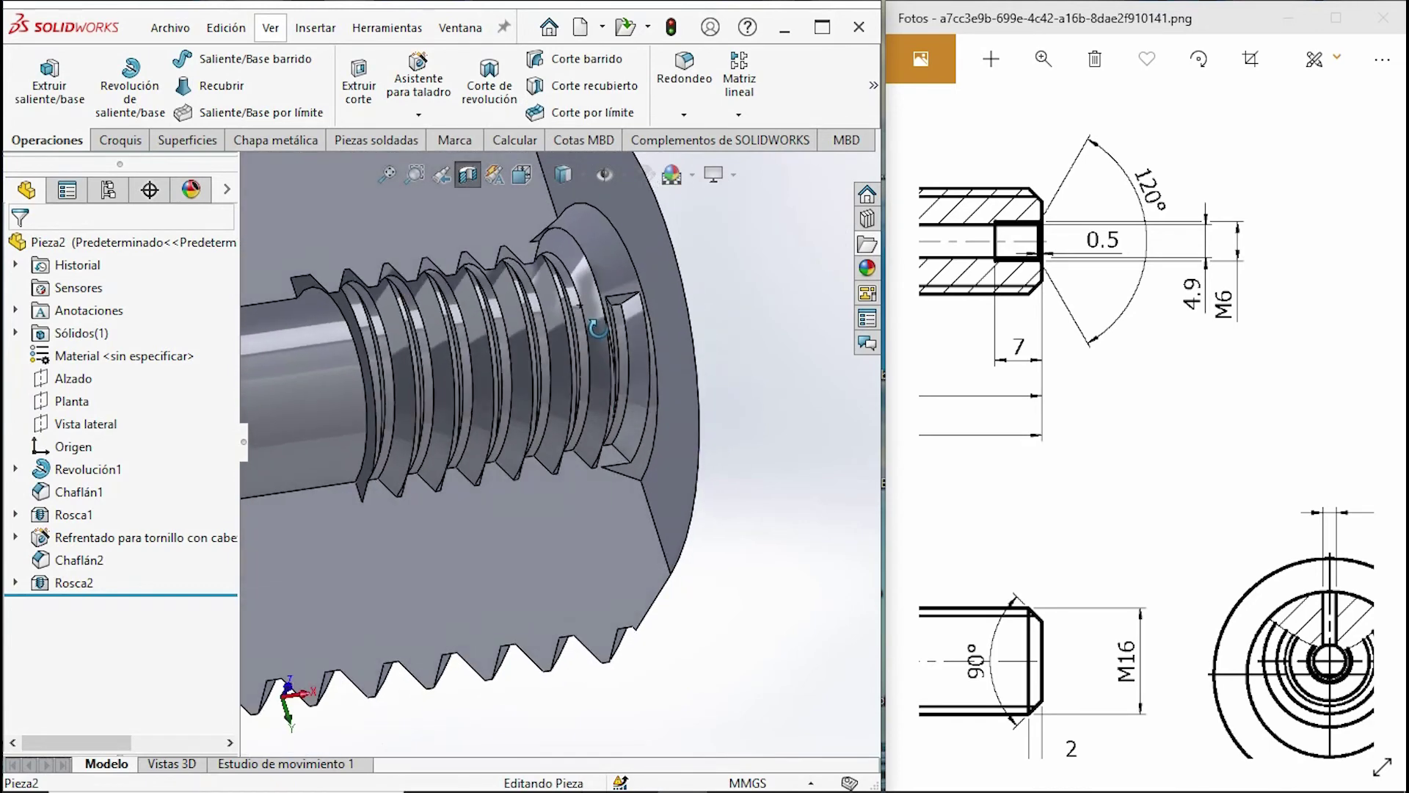
Edit the internal M6 thread to remove its start offset and set its depth to 6.5 mm.
right_click(67, 584)
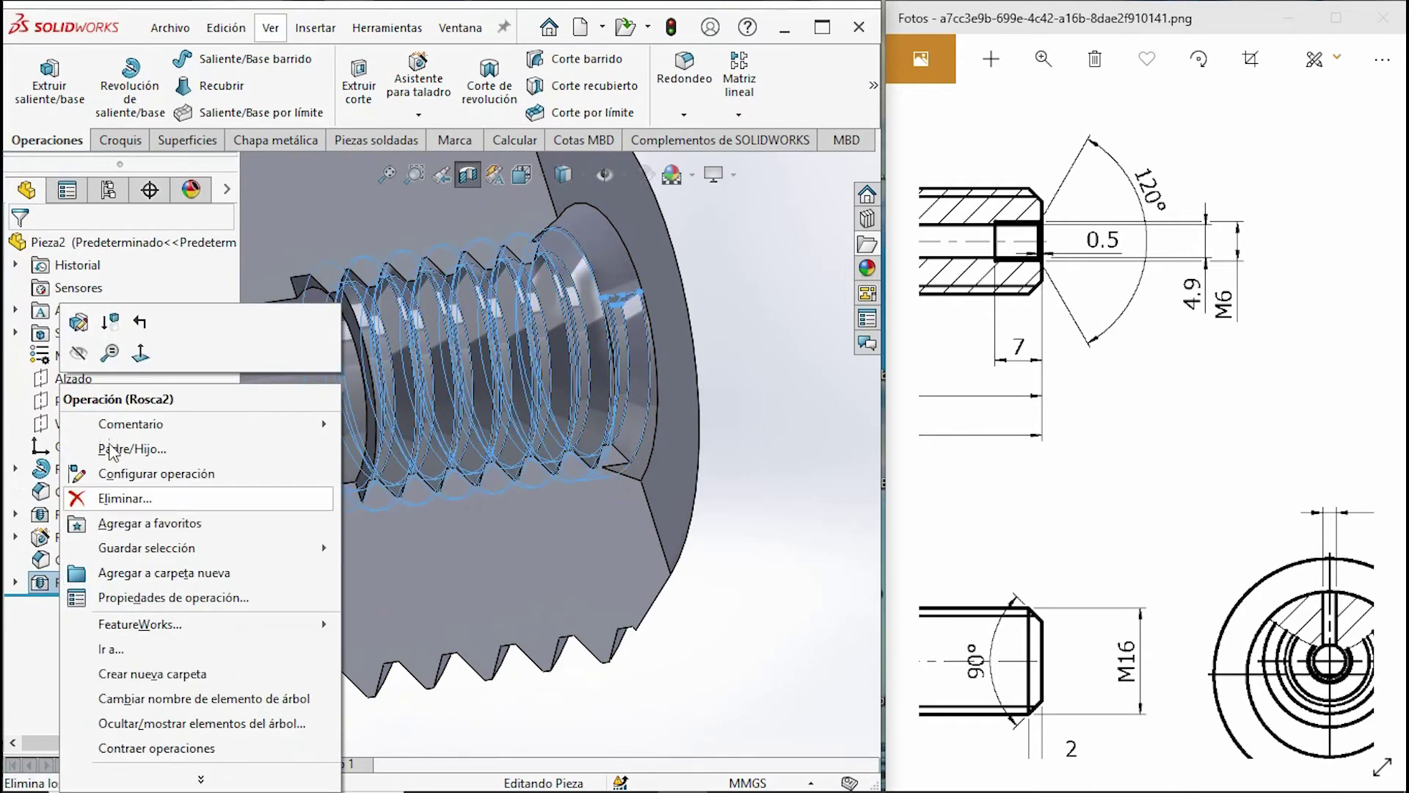
left_click(79, 321)
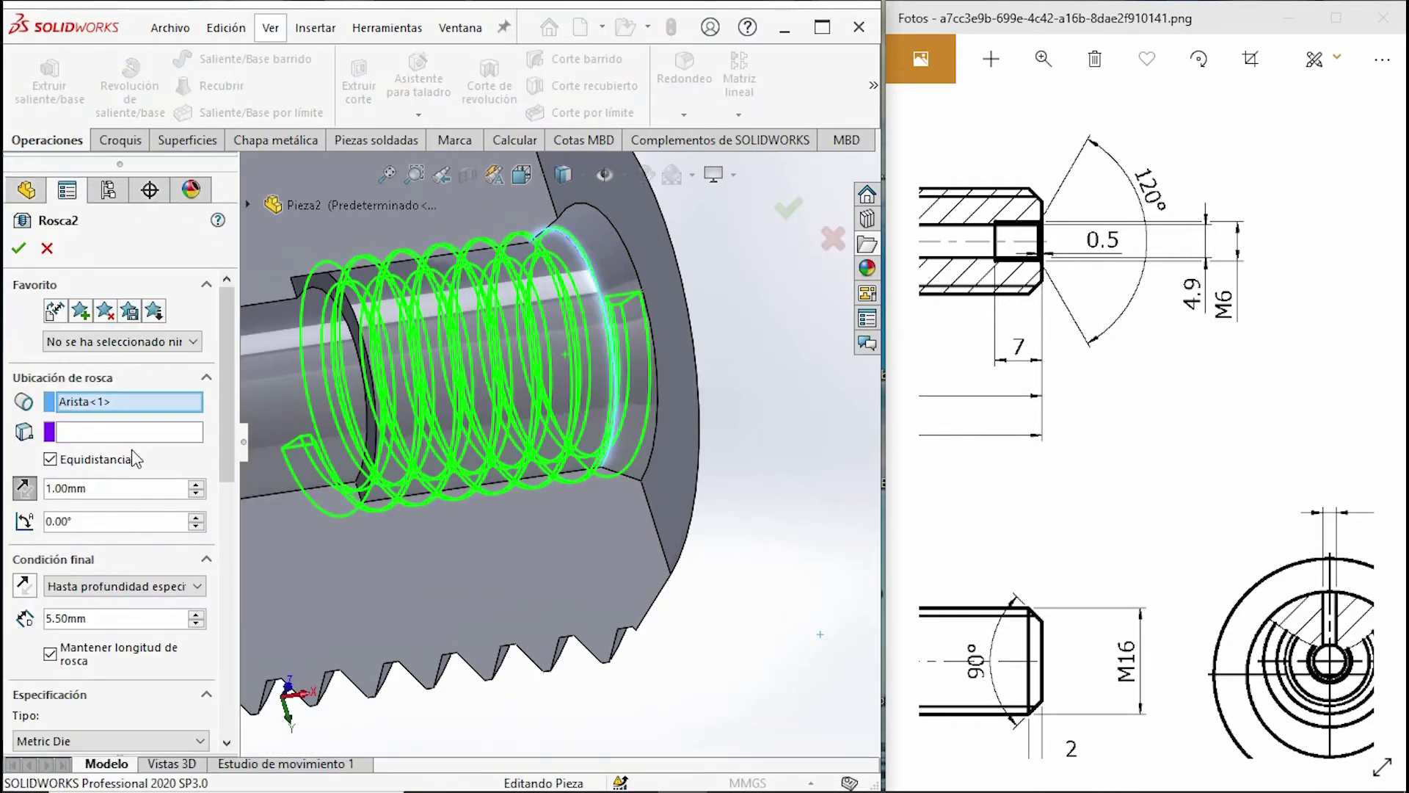
left_click(50, 460)
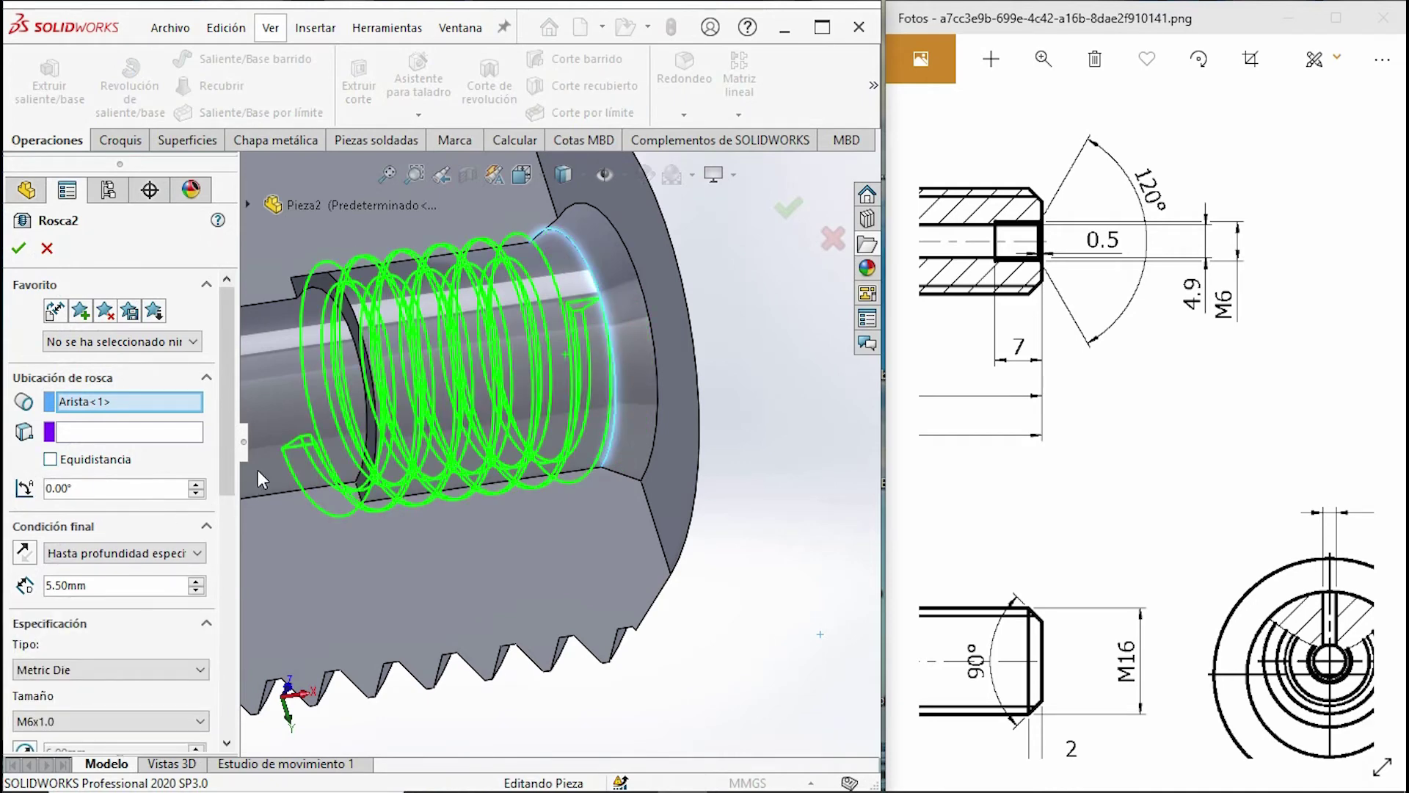
scroll(41, 510, "down", 5)
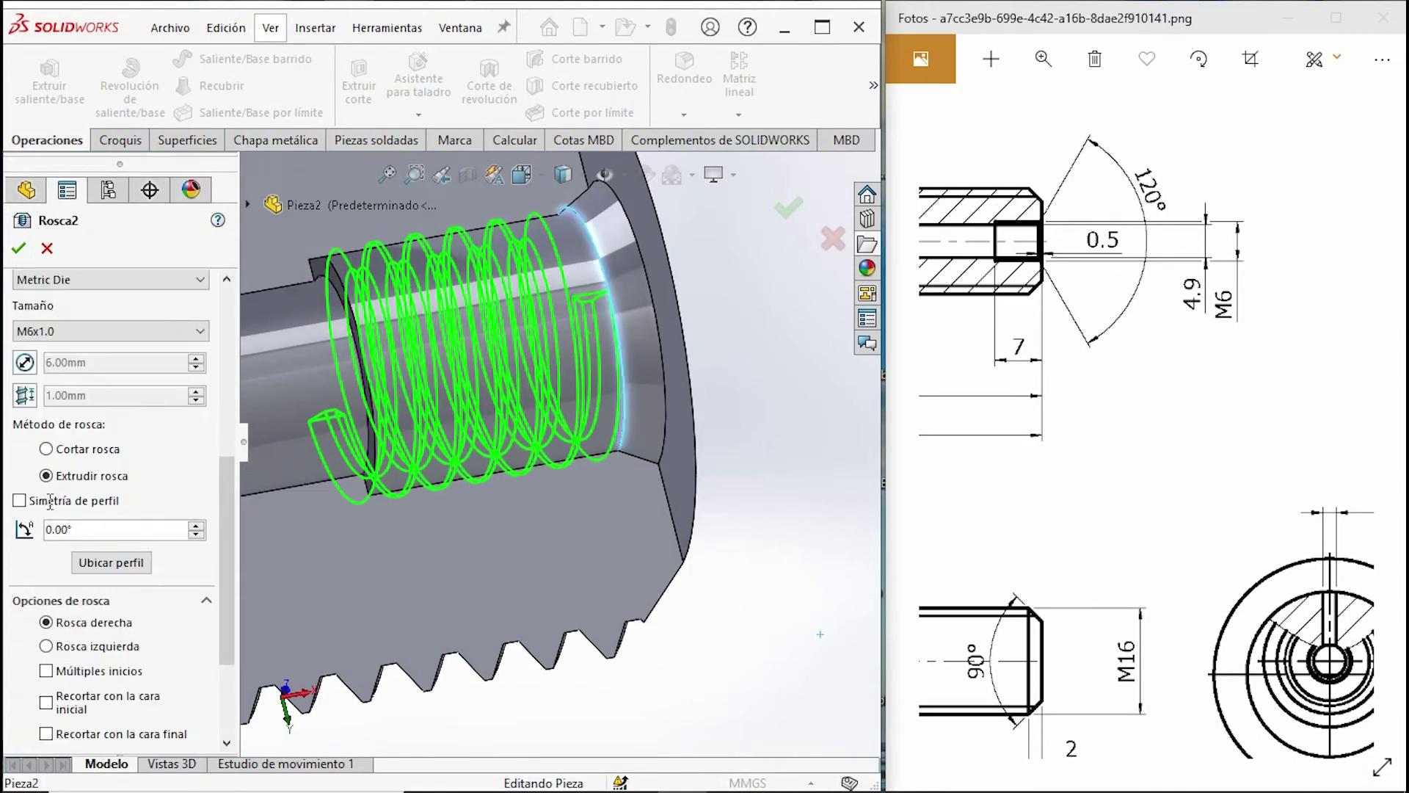
left_click_drag(221, 507, 209, 580)
scroll(89, 529, "up", 6)
scroll(89, 530, "down", 2)
left_click_drag(223, 525, 227, 449)
key("BackSpace")
type("6.50mm")
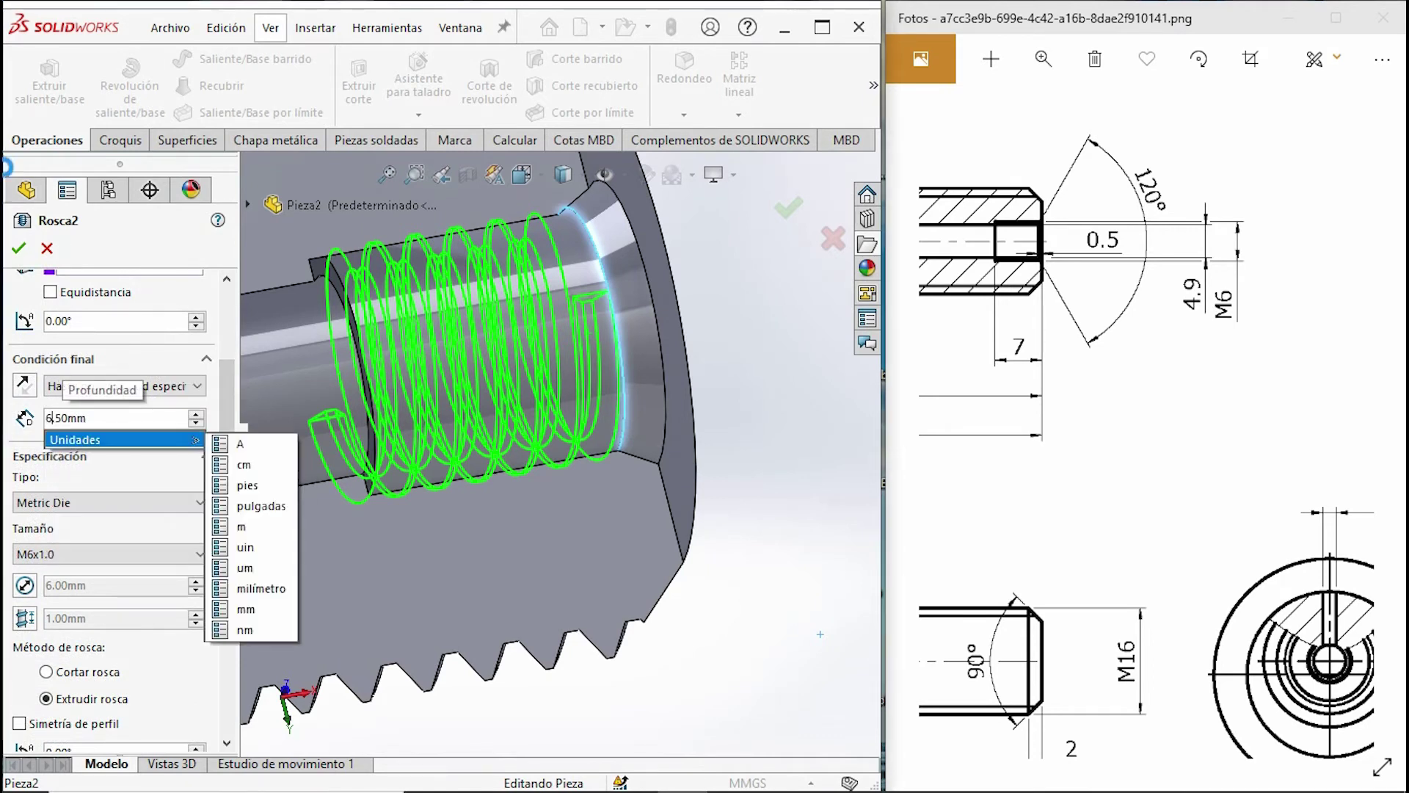
left_click(18, 247)
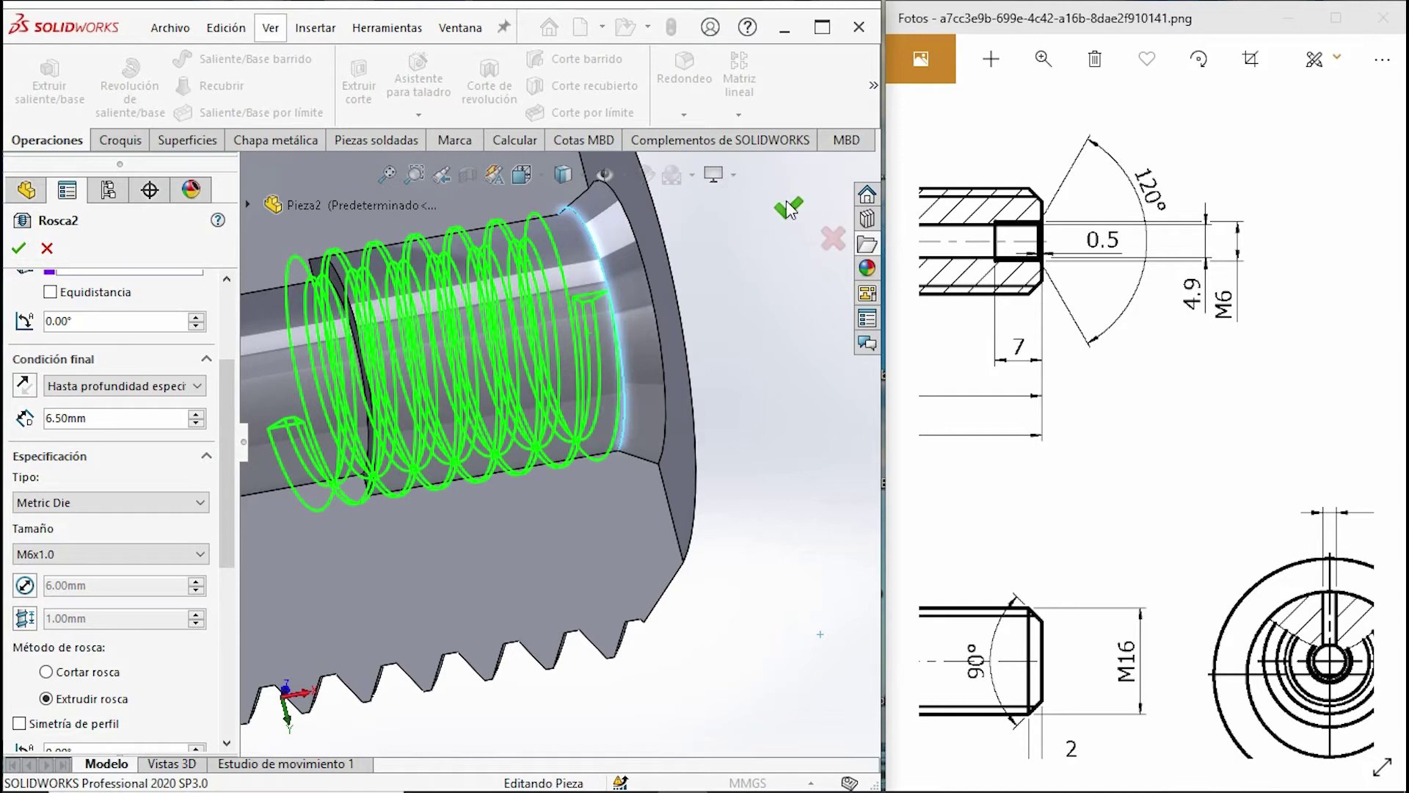
Apply the edit of the internal M6 thread and bring the flanged end of the shaft into view on the drawing.
left_click(789, 208)
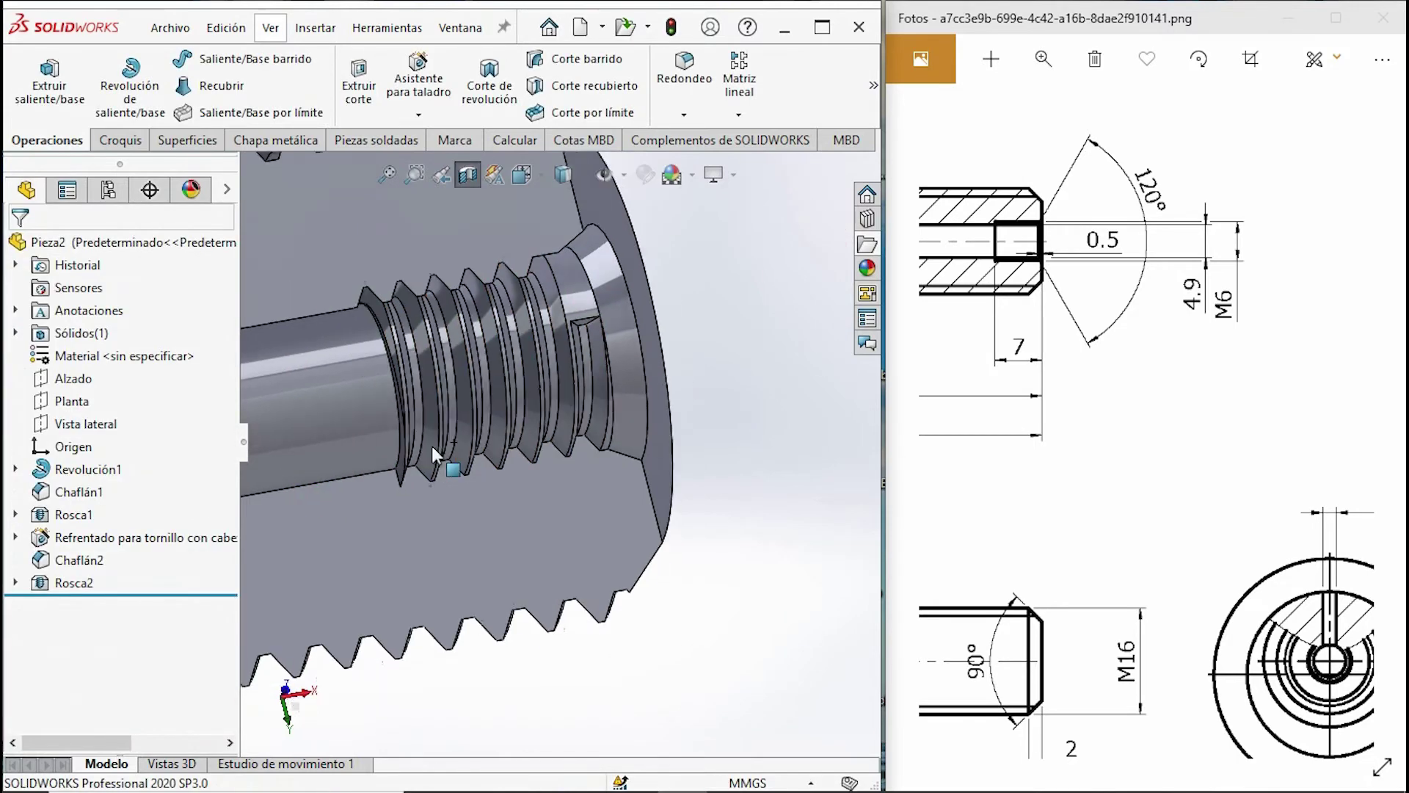
scroll(432, 447, "up", 5)
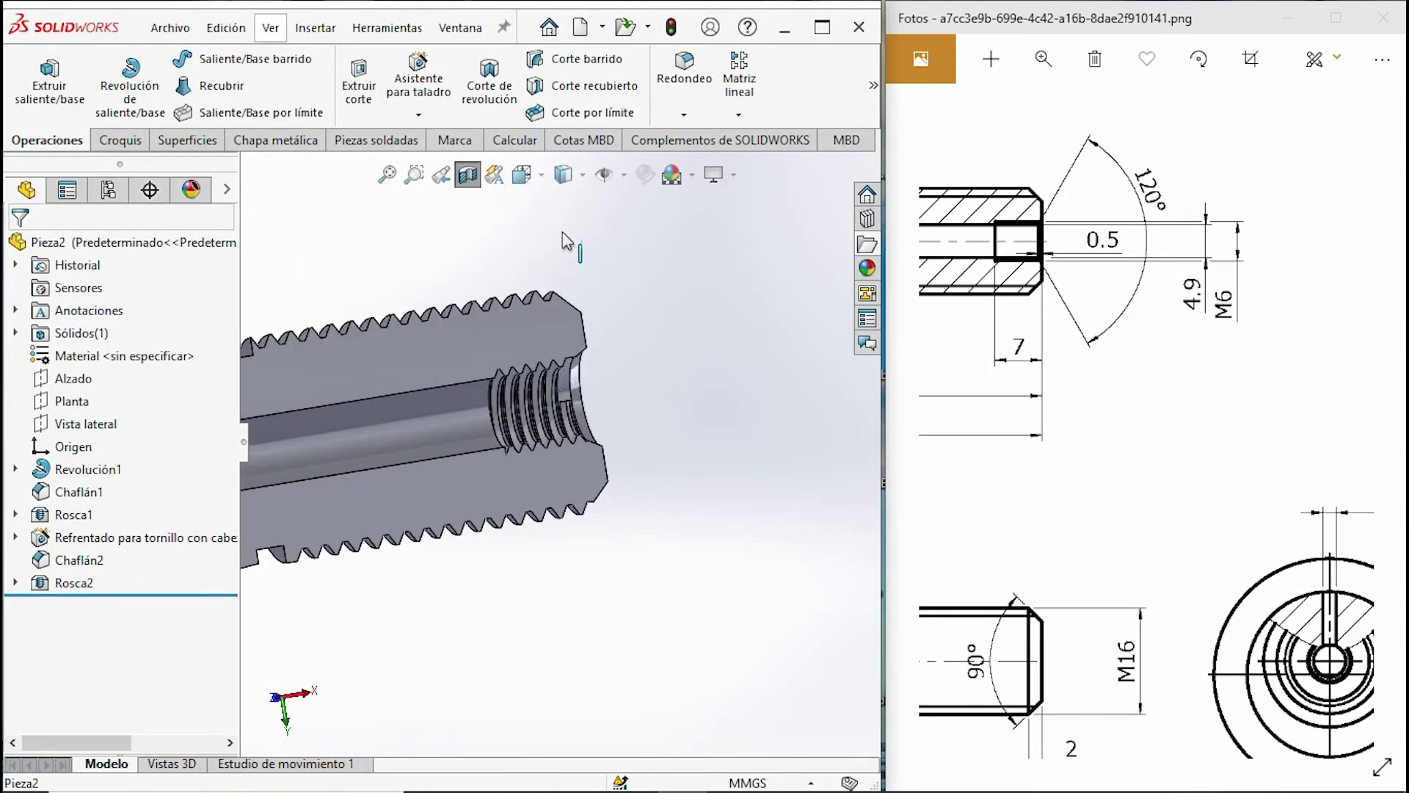
left_click_drag(941, 402, 1132, 218)
mouse_move(1064, 514)
left_mouse_down()
mouse_move(1105, 320)
mouse_move(1152, 267)
mouse_move(1215, 345)
mouse_move(1249, 325)
left_mouse_up()
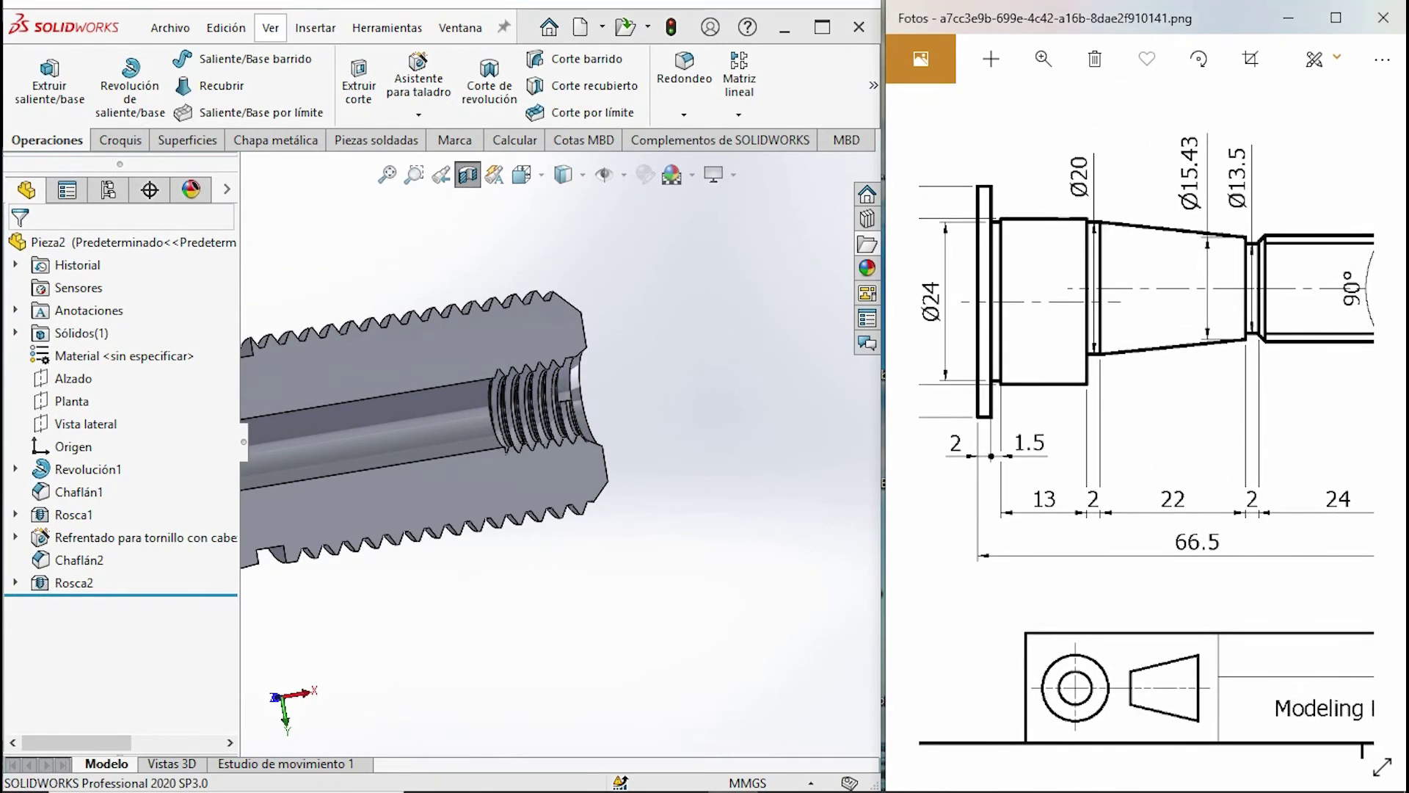
Show the part in isometric view and start a reference plane that uses Planta as its first reference.
left_click(508, 488)
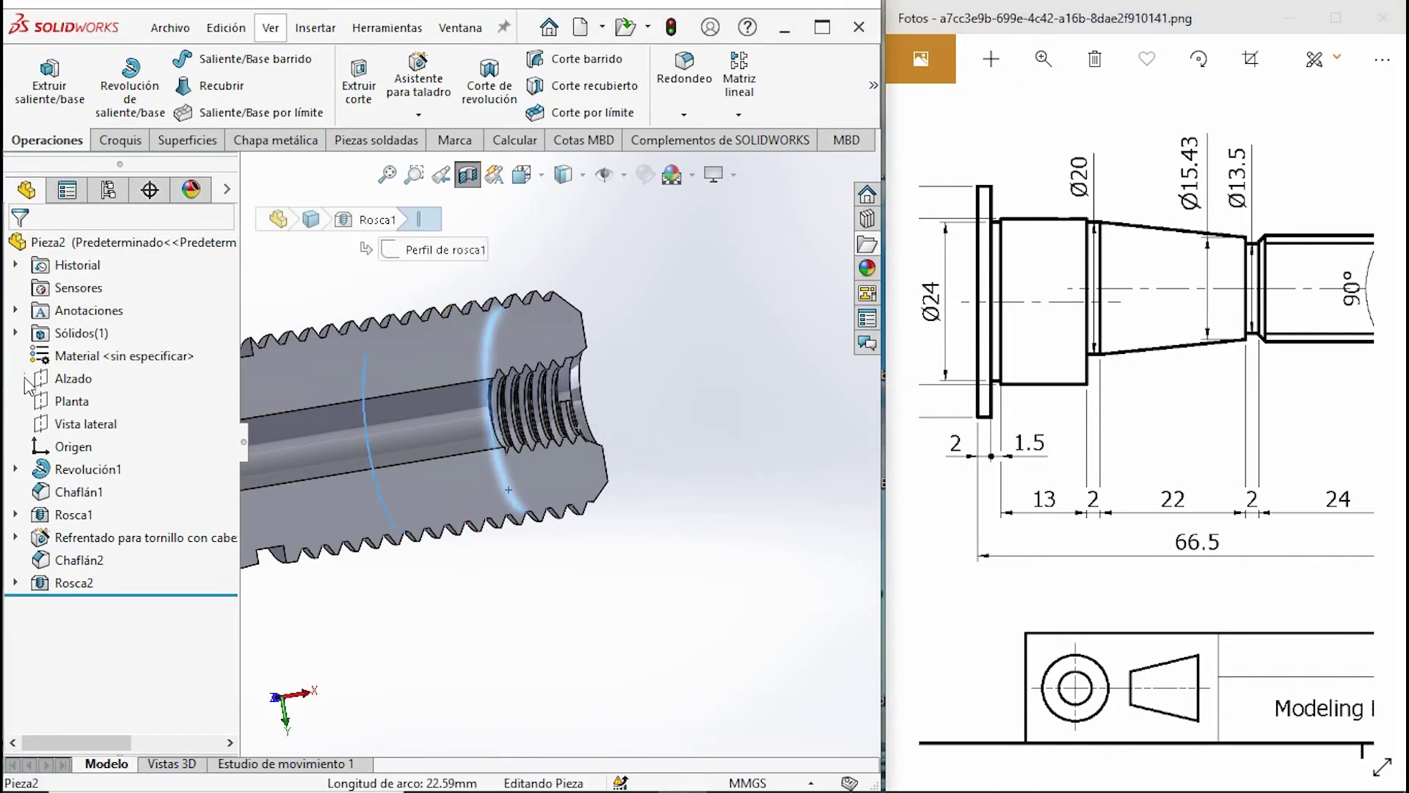
left_click(822, 24)
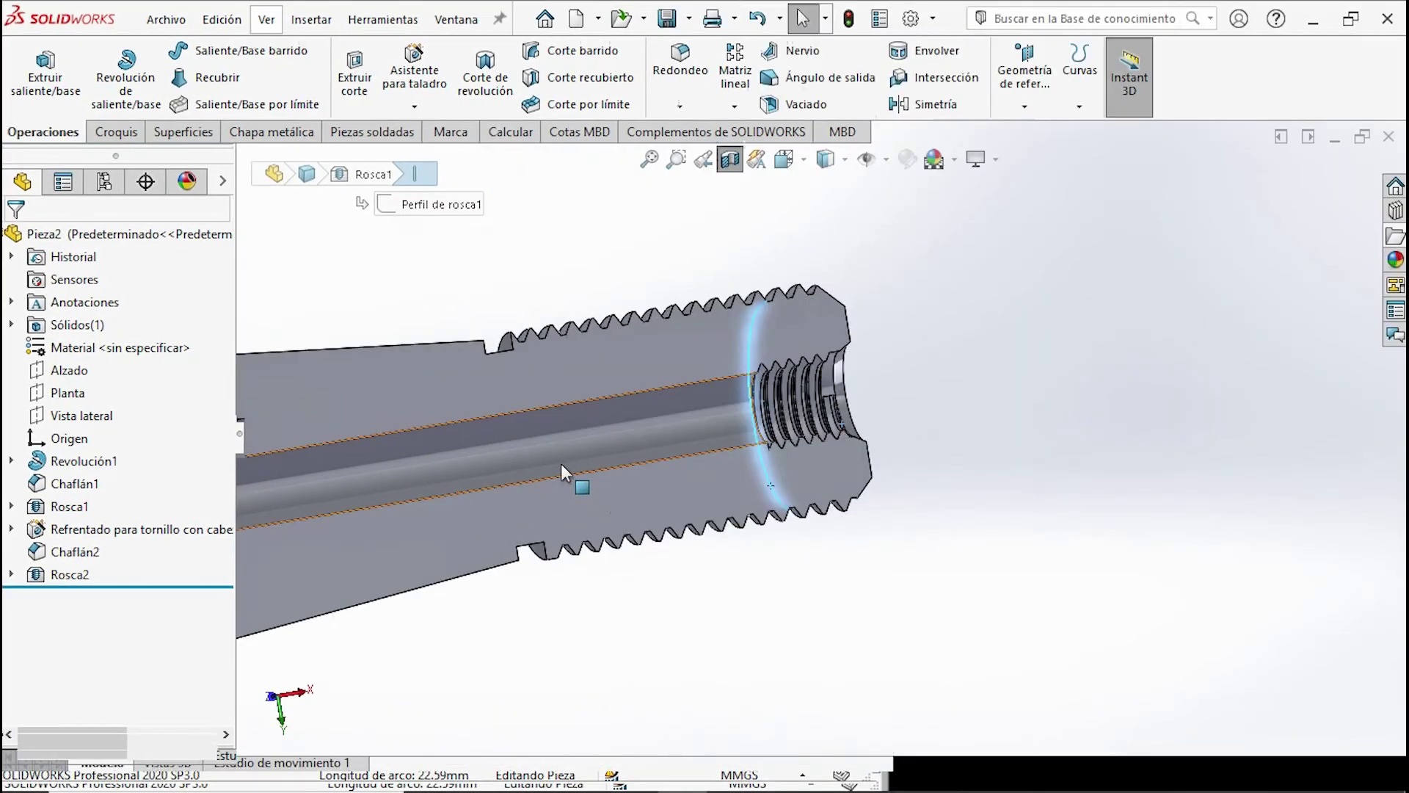
scroll(560, 464, "up", 2)
key("ctrl+7")
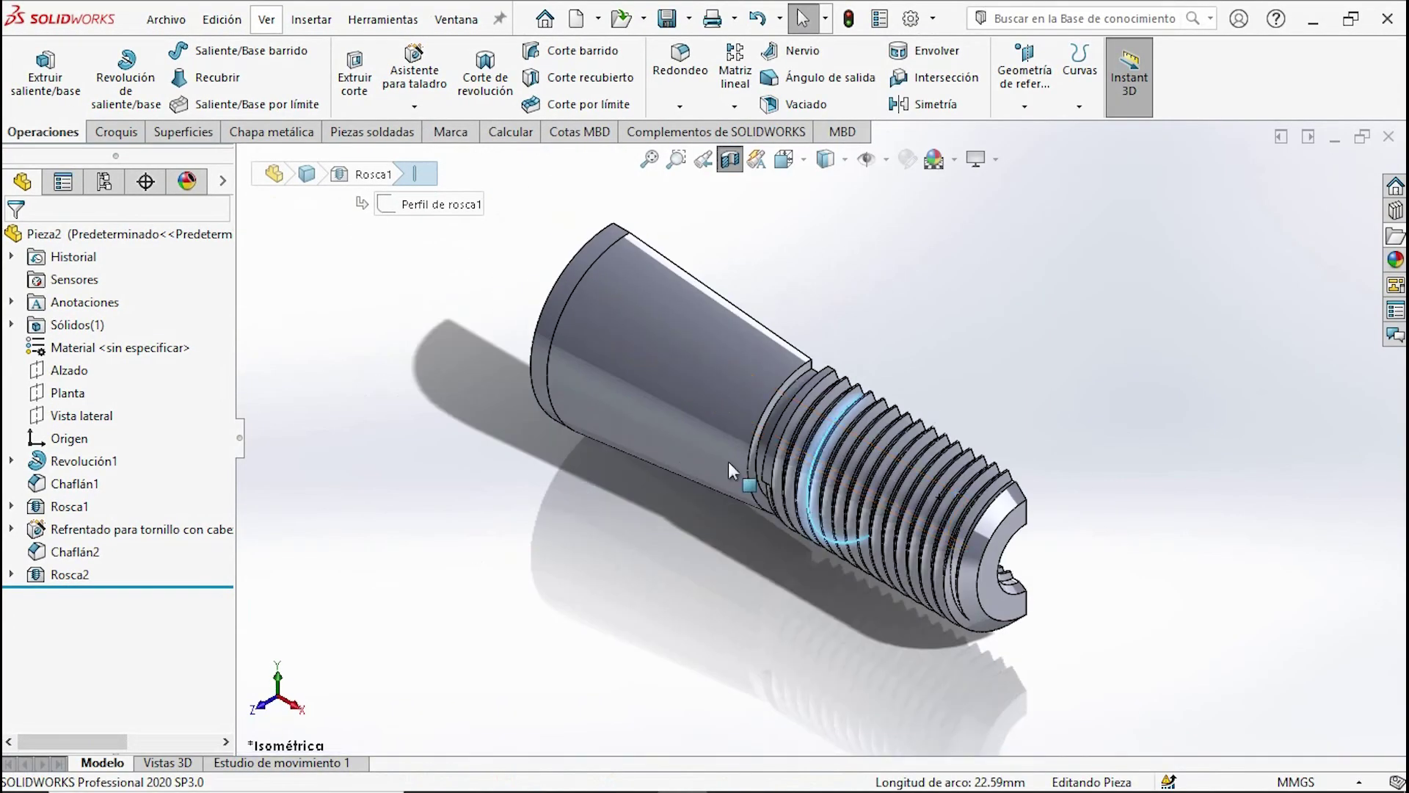
scroll(690, 398, "up", 1)
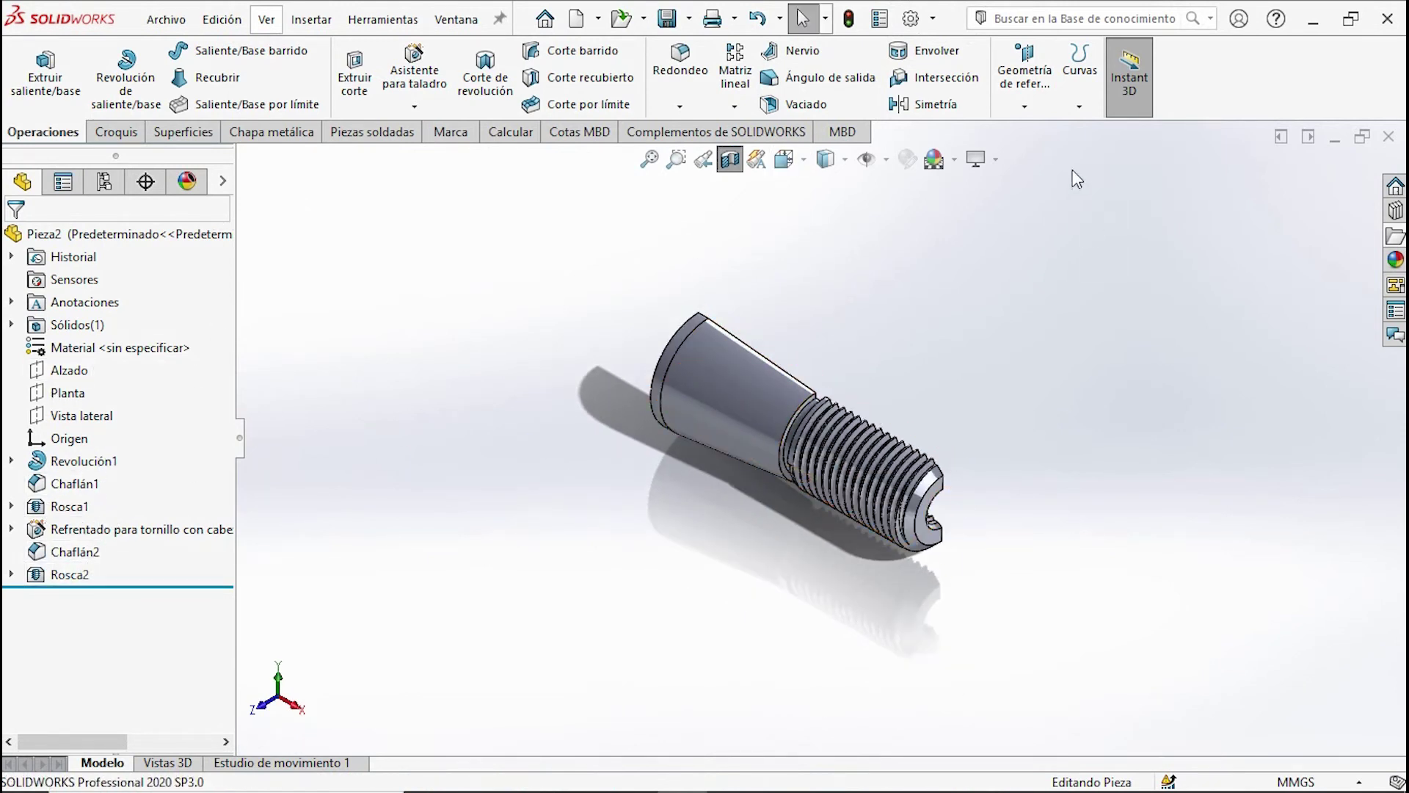
left_click(1025, 106)
left_click(1045, 132)
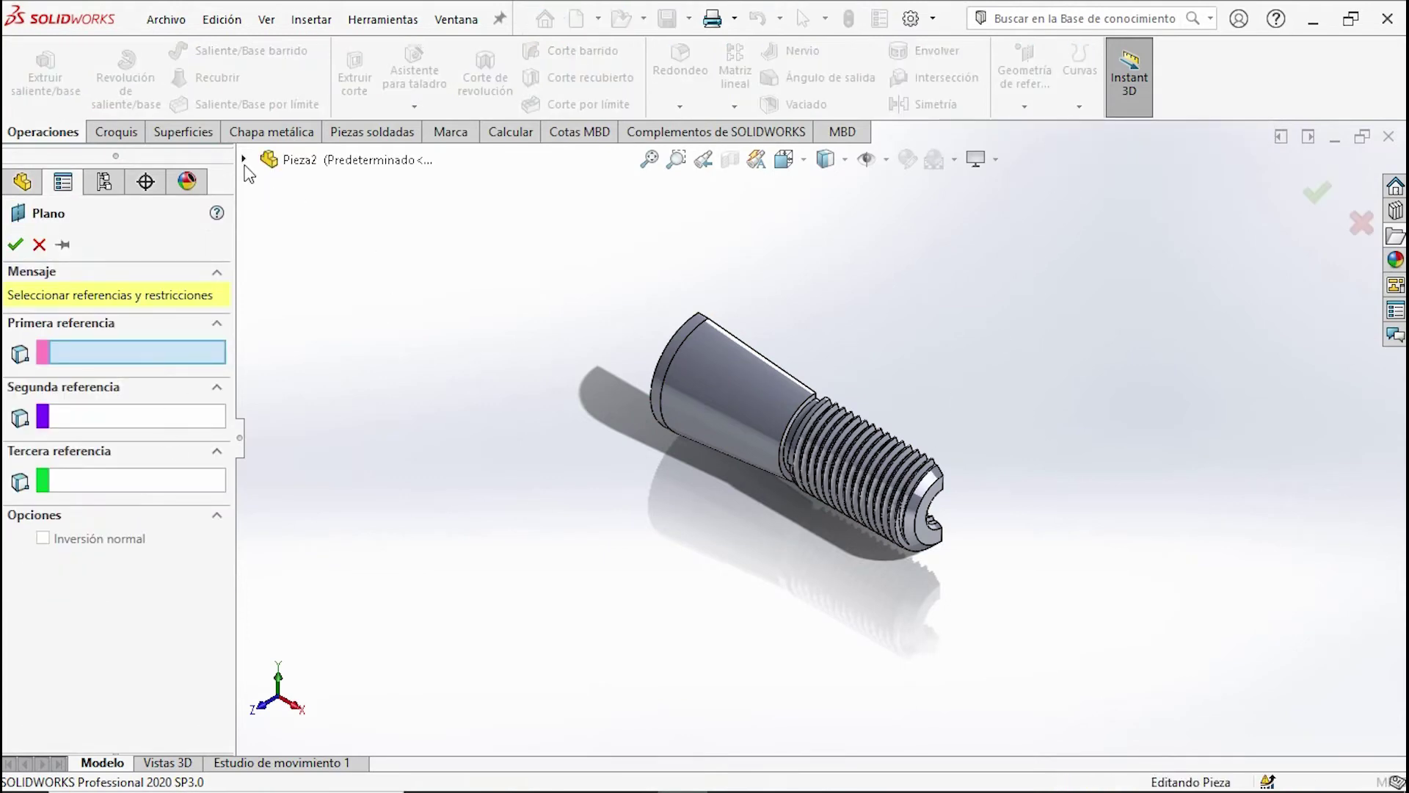
left_click(244, 159)
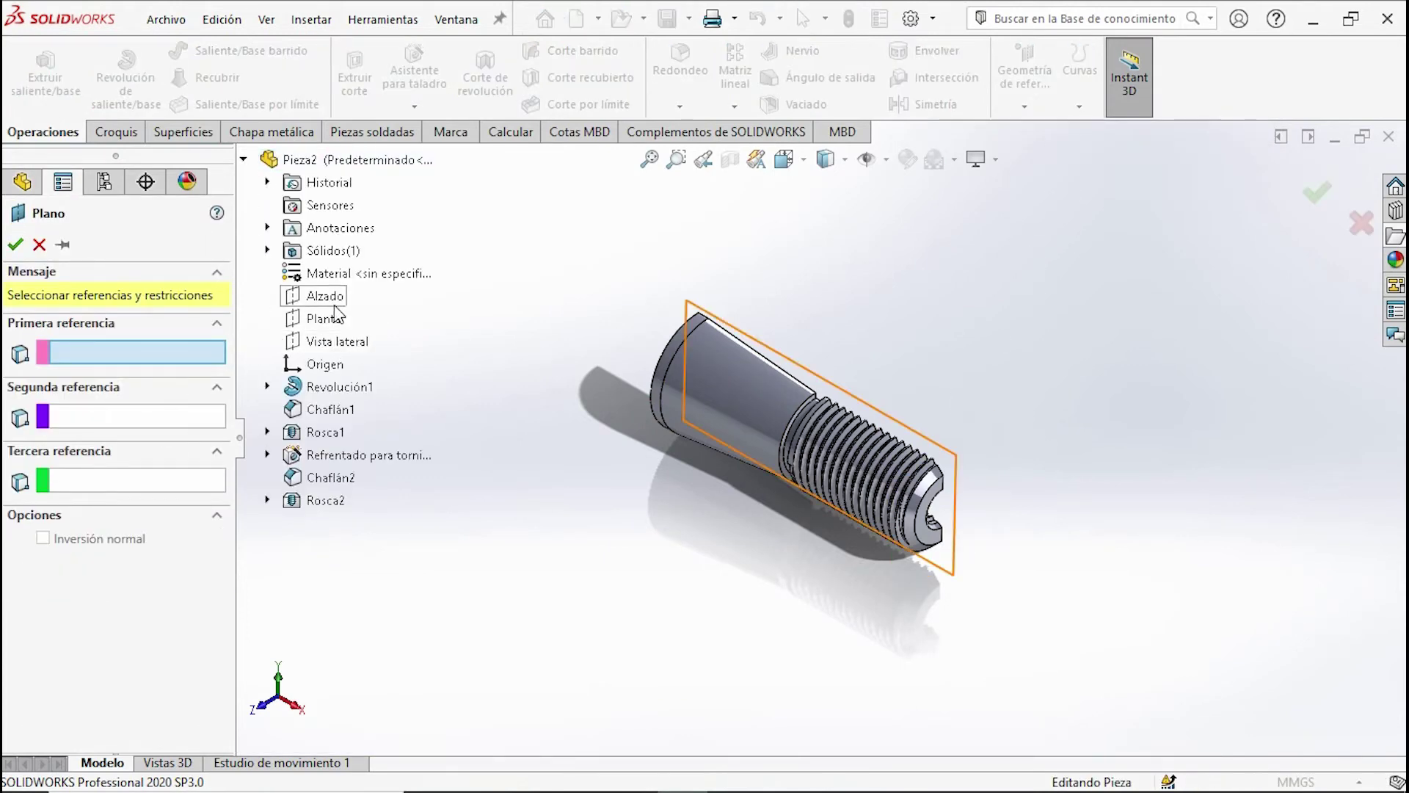
left_click(322, 318)
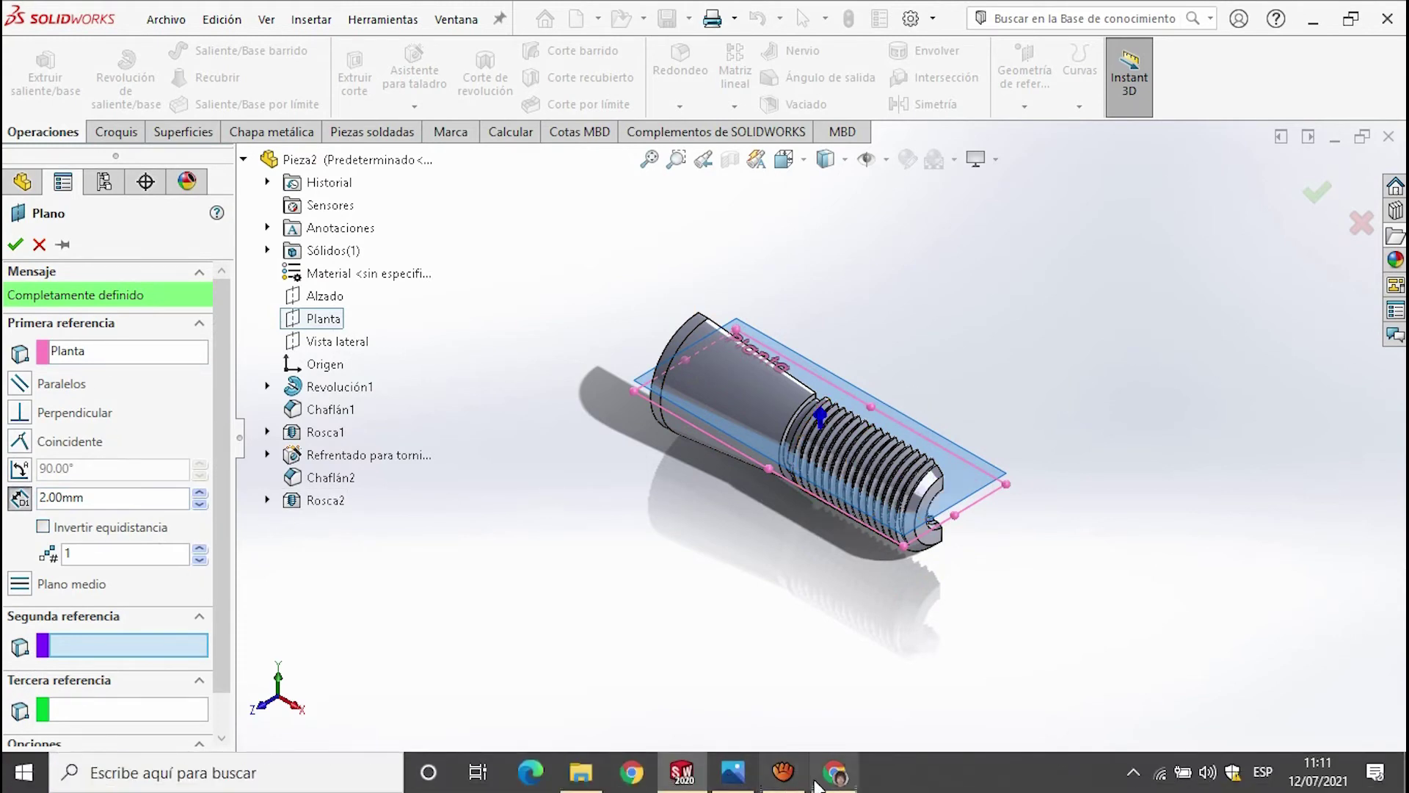
Check the eccentricity in the drawing's end view and create the plane offset 2 mm from Planta in the reversed direction.
left_click(835, 772)
left_click(835, 772)
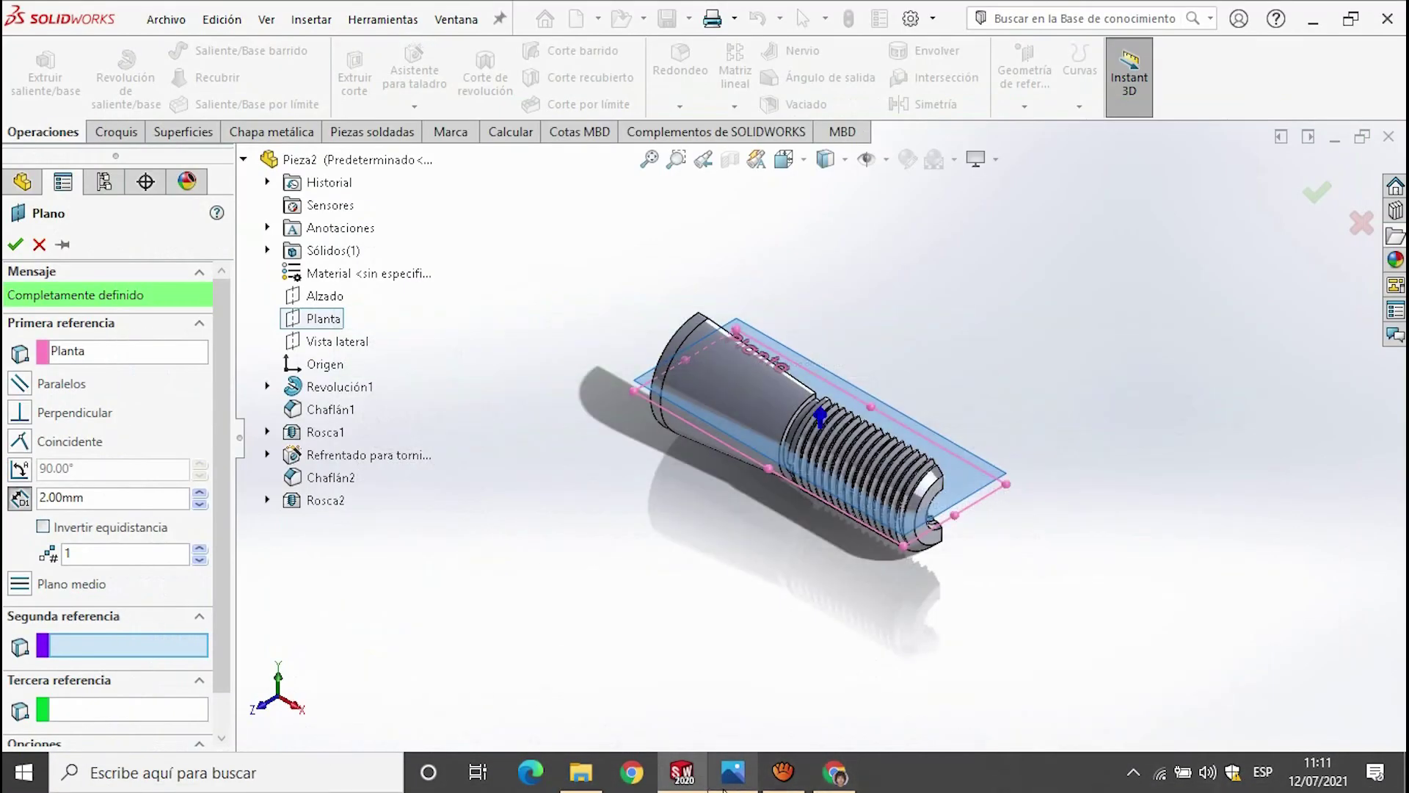
left_click(732, 772)
left_click_drag(1324, 449, 821, 469)
left_click_drag(1195, 328, 1119, 355)
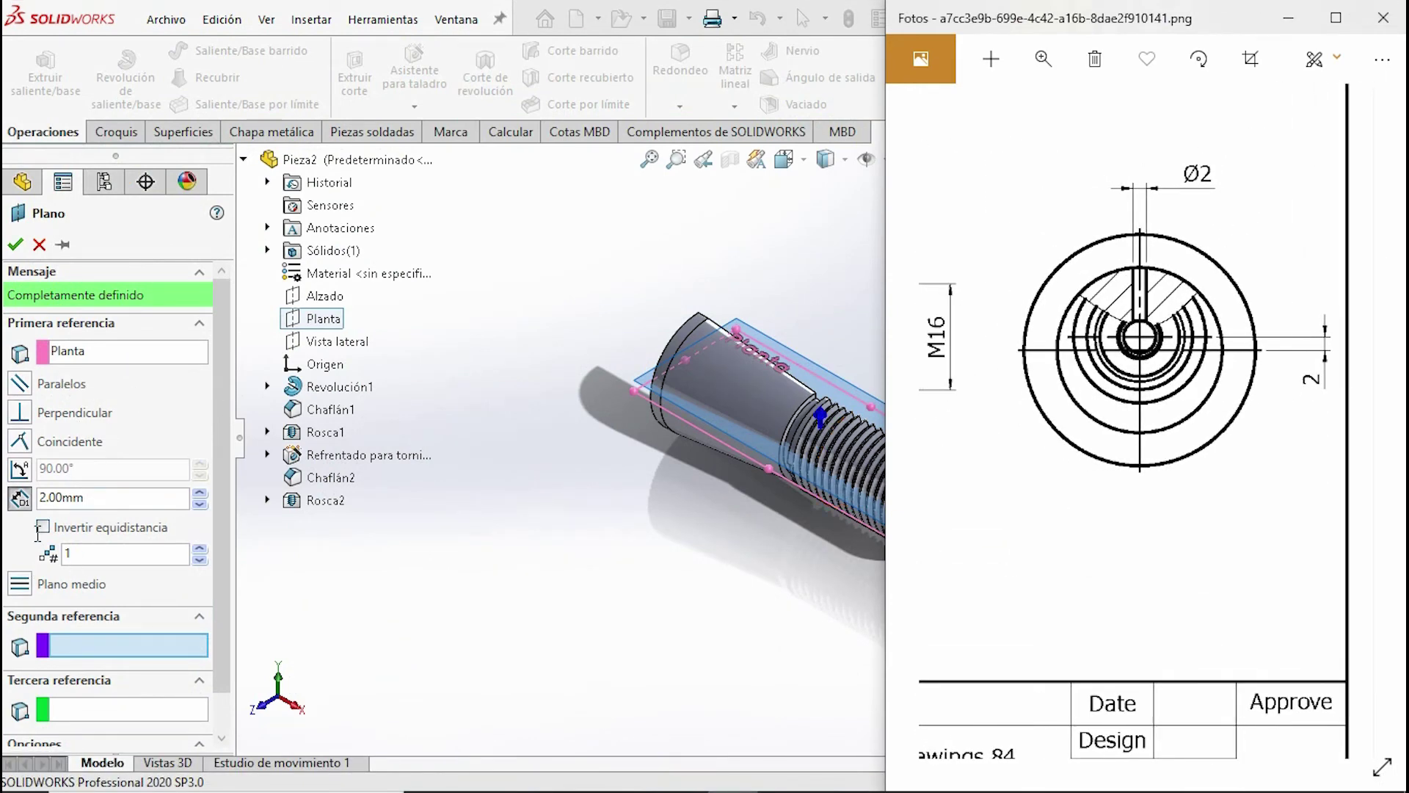
left_click(22, 504)
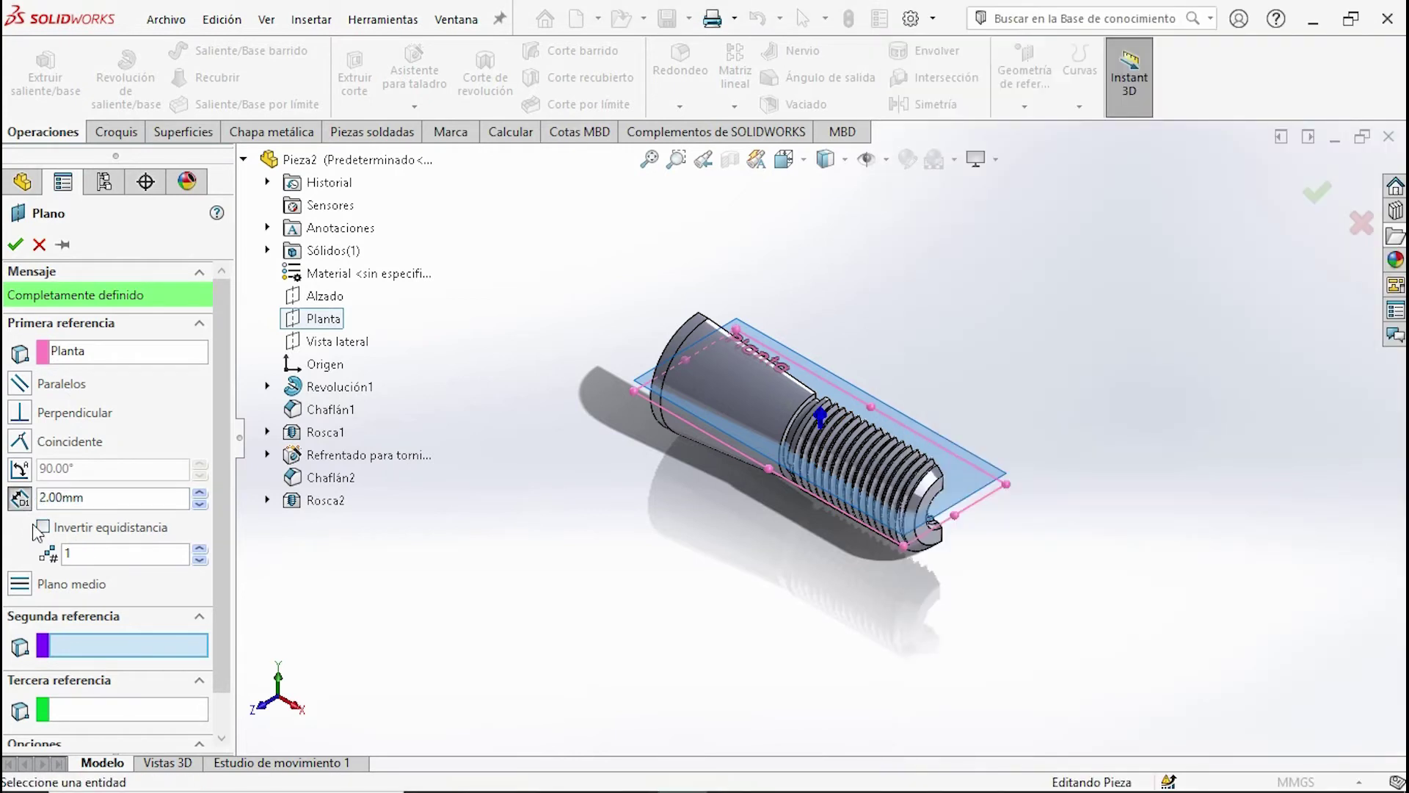
left_click(43, 527)
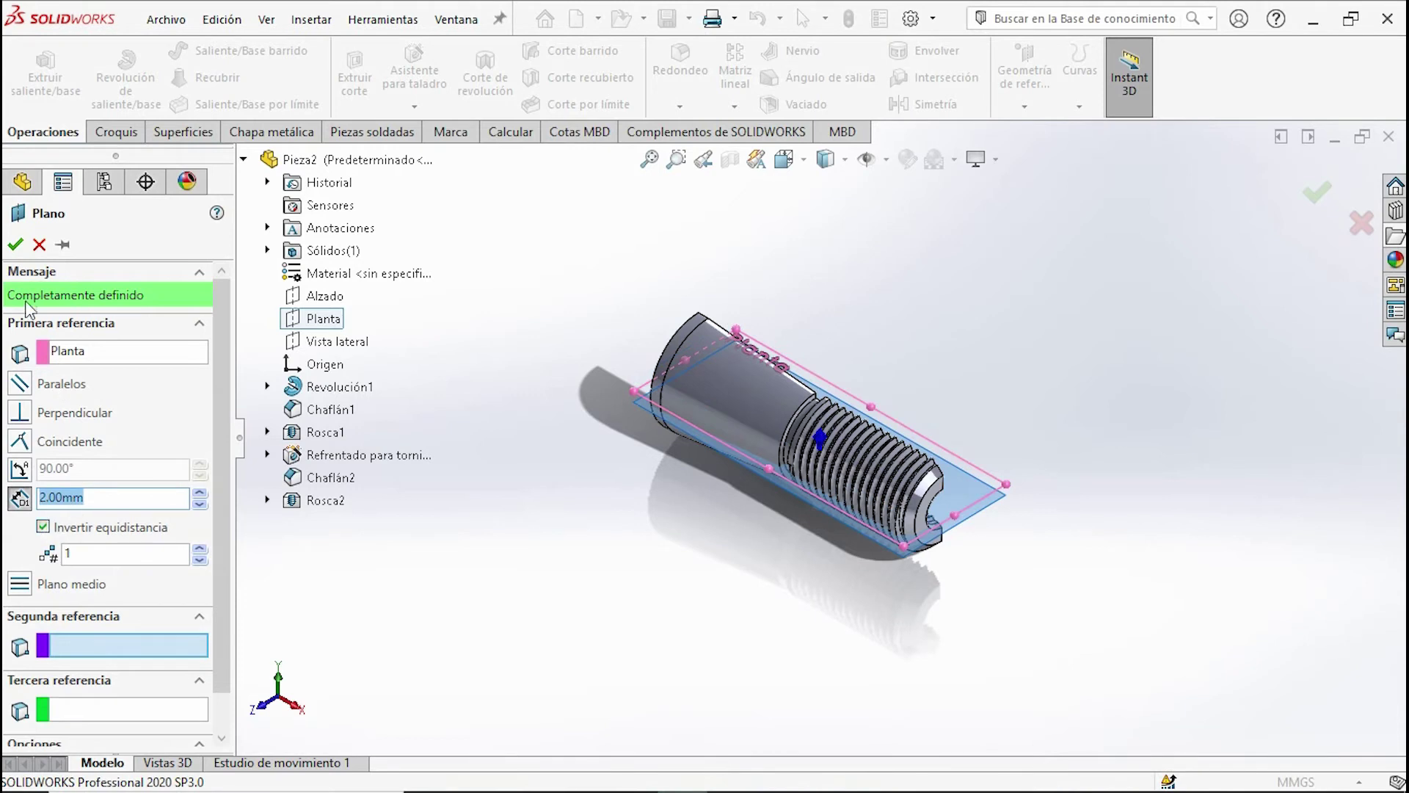
left_click(22, 249)
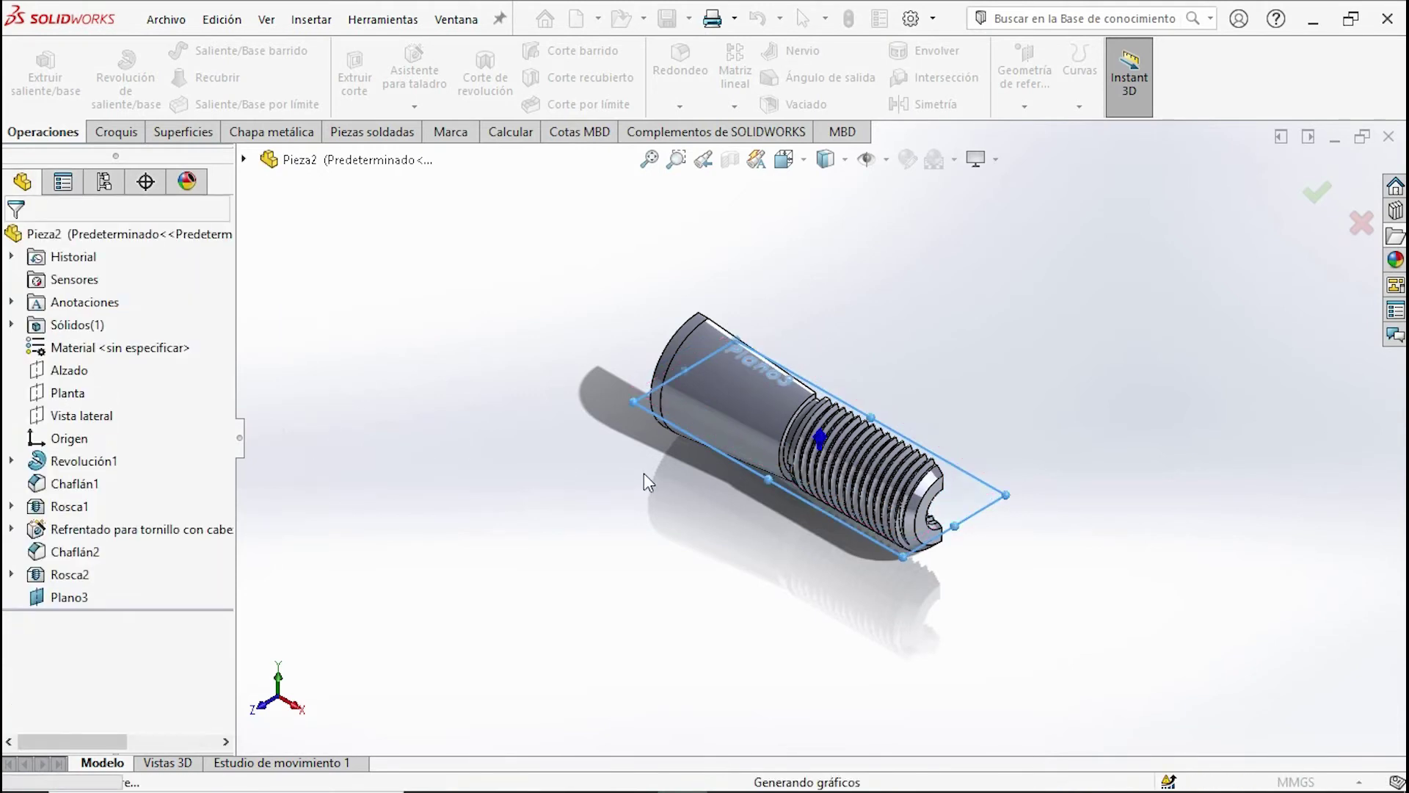
Start a sketch on the new offset plane and bring the flanged end's dimensions into view on the drawing.
left_click(795, 504)
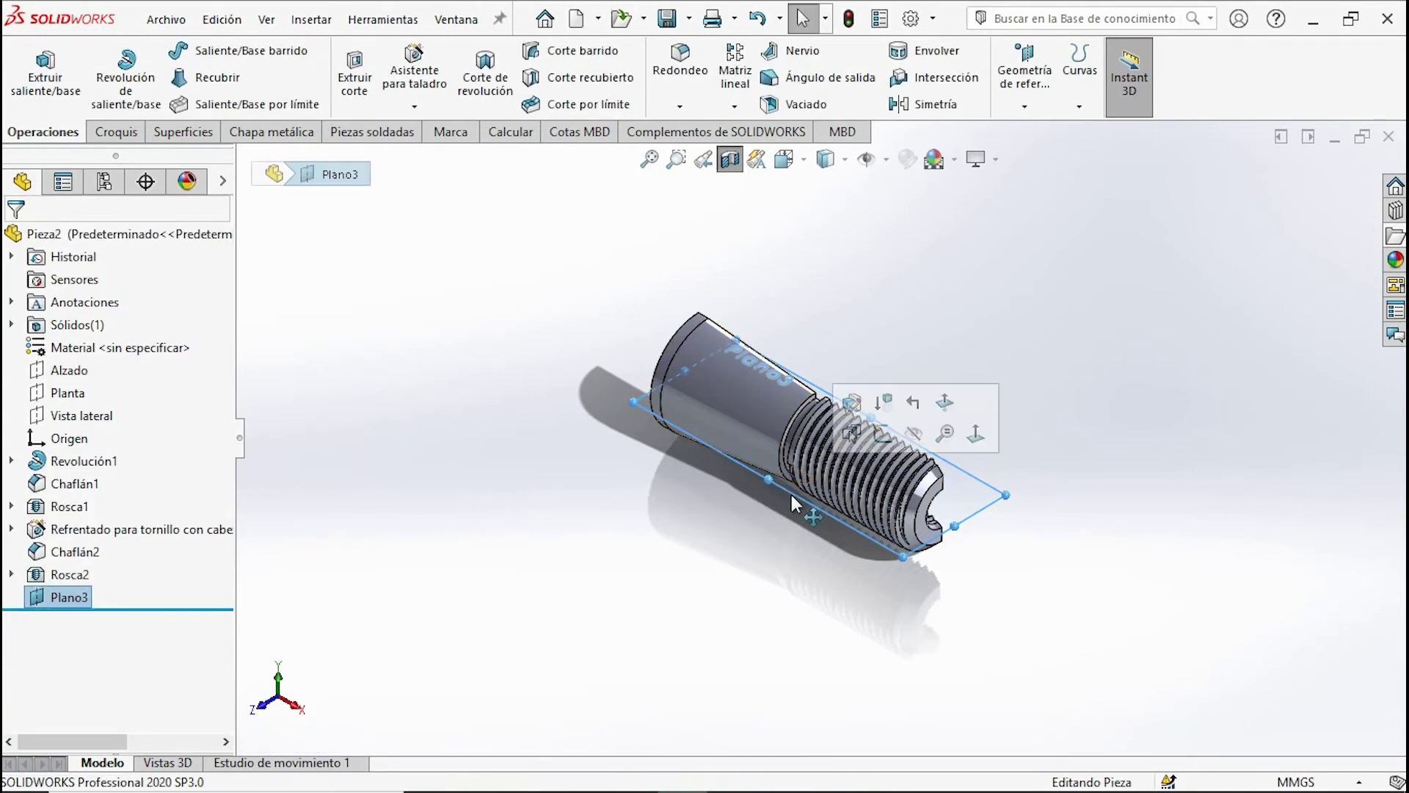
left_click(849, 403)
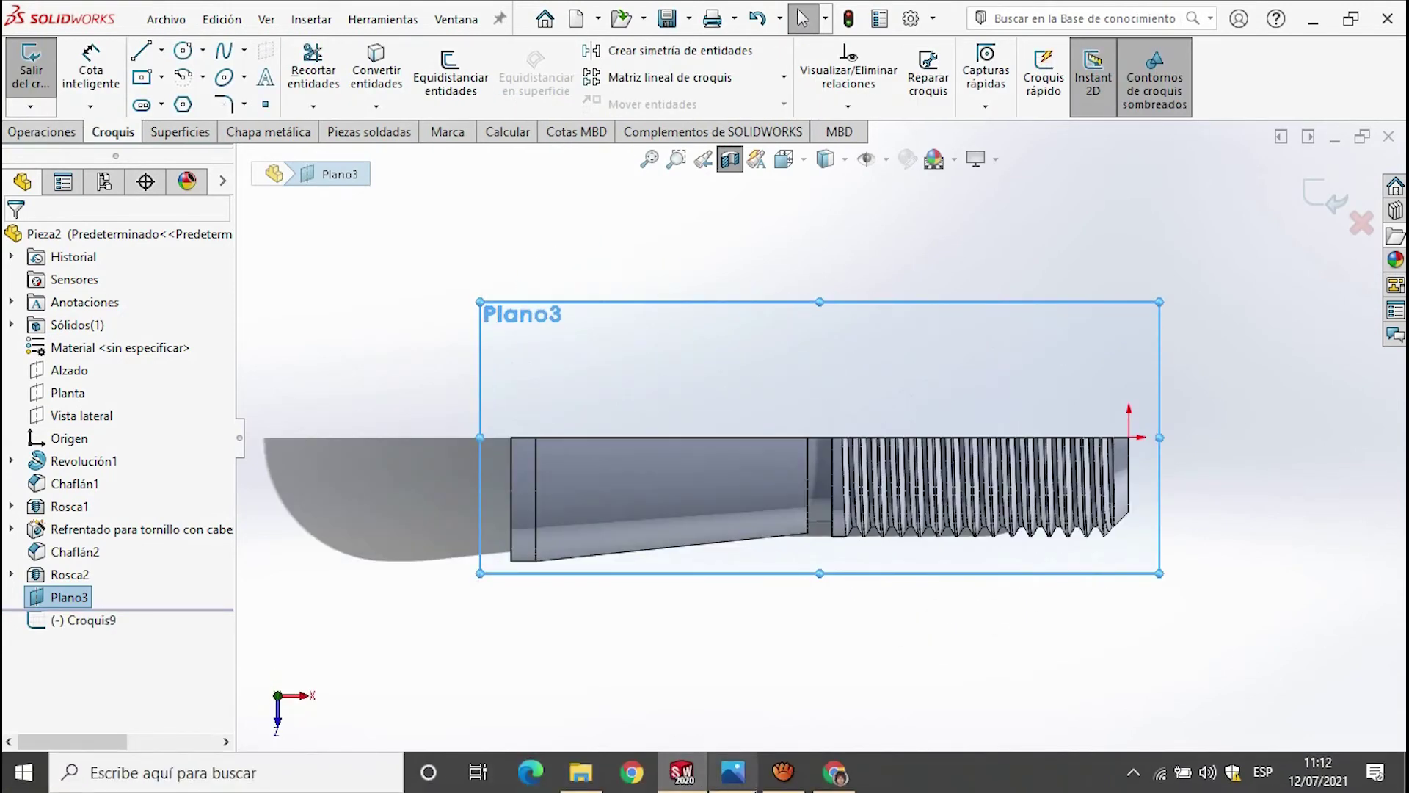
left_click(1349, 20)
left_click_drag(954, 345, 1394, 335)
left_click_drag(1130, 440, 1178, 412)
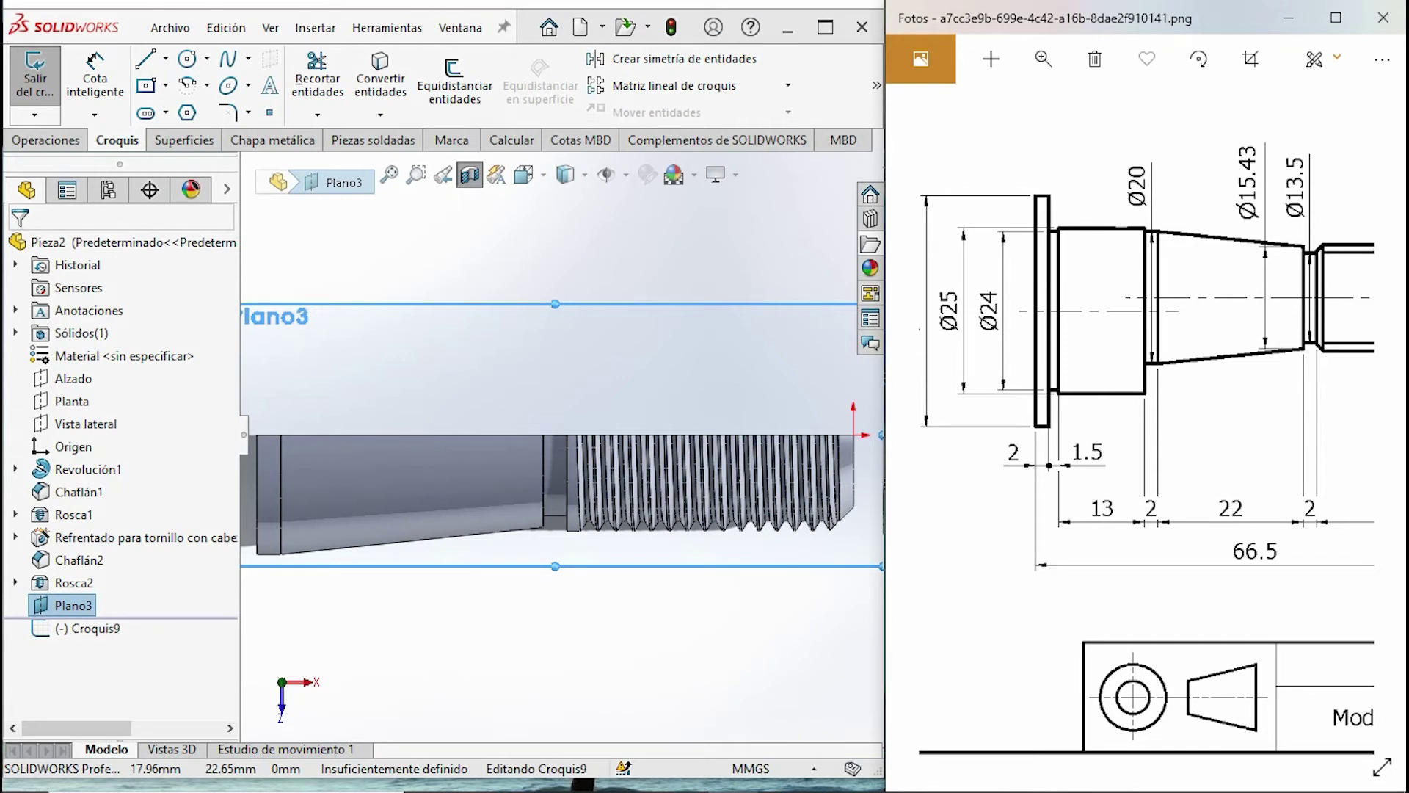
mouse_move(1130, 367)
left_mouse_down()
mouse_move(1222, 368)
mouse_move(1208, 368)
left_mouse_up()
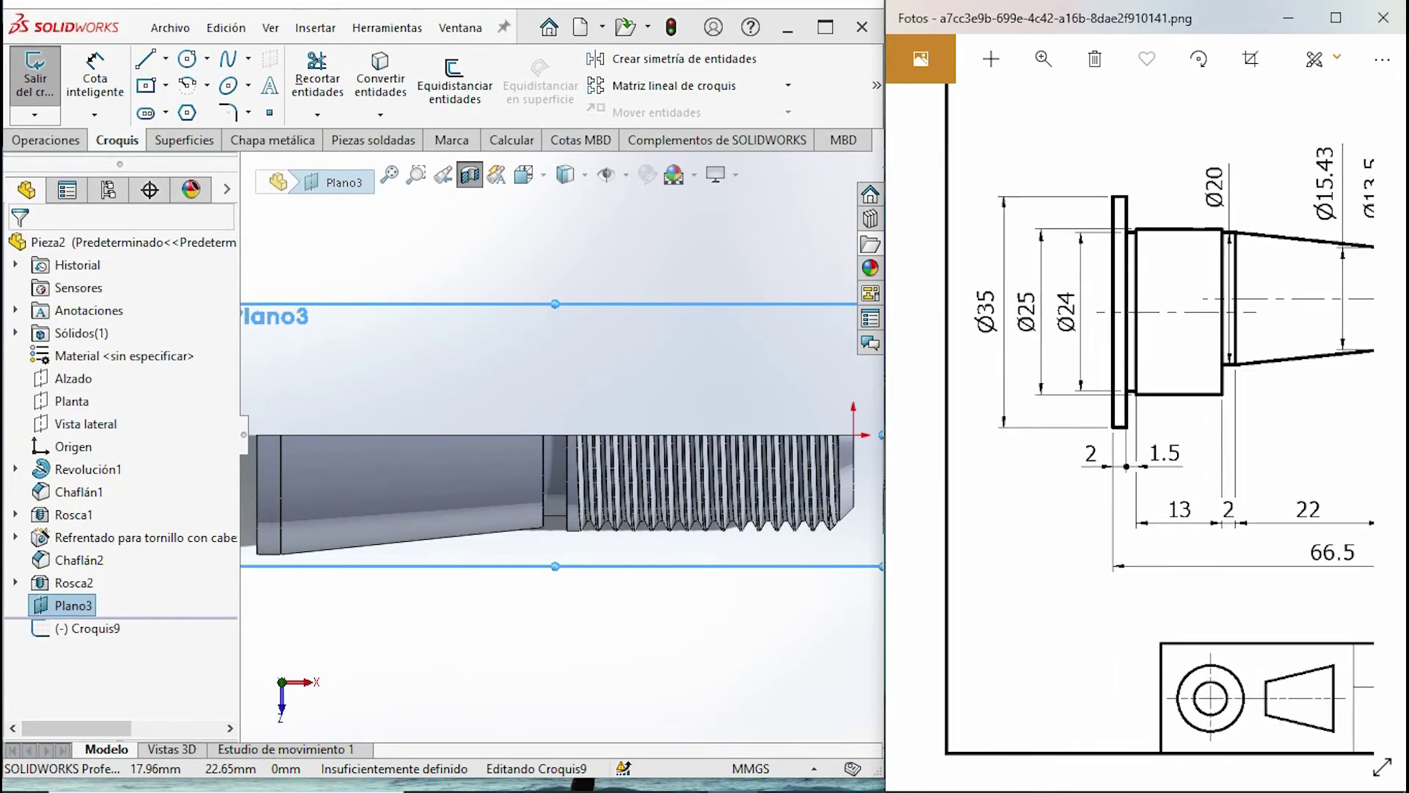
Clear the plane selection and switch off the section view of the shaft.
left_click(514, 470)
key("Escape")
scroll(538, 461, "up", 3)
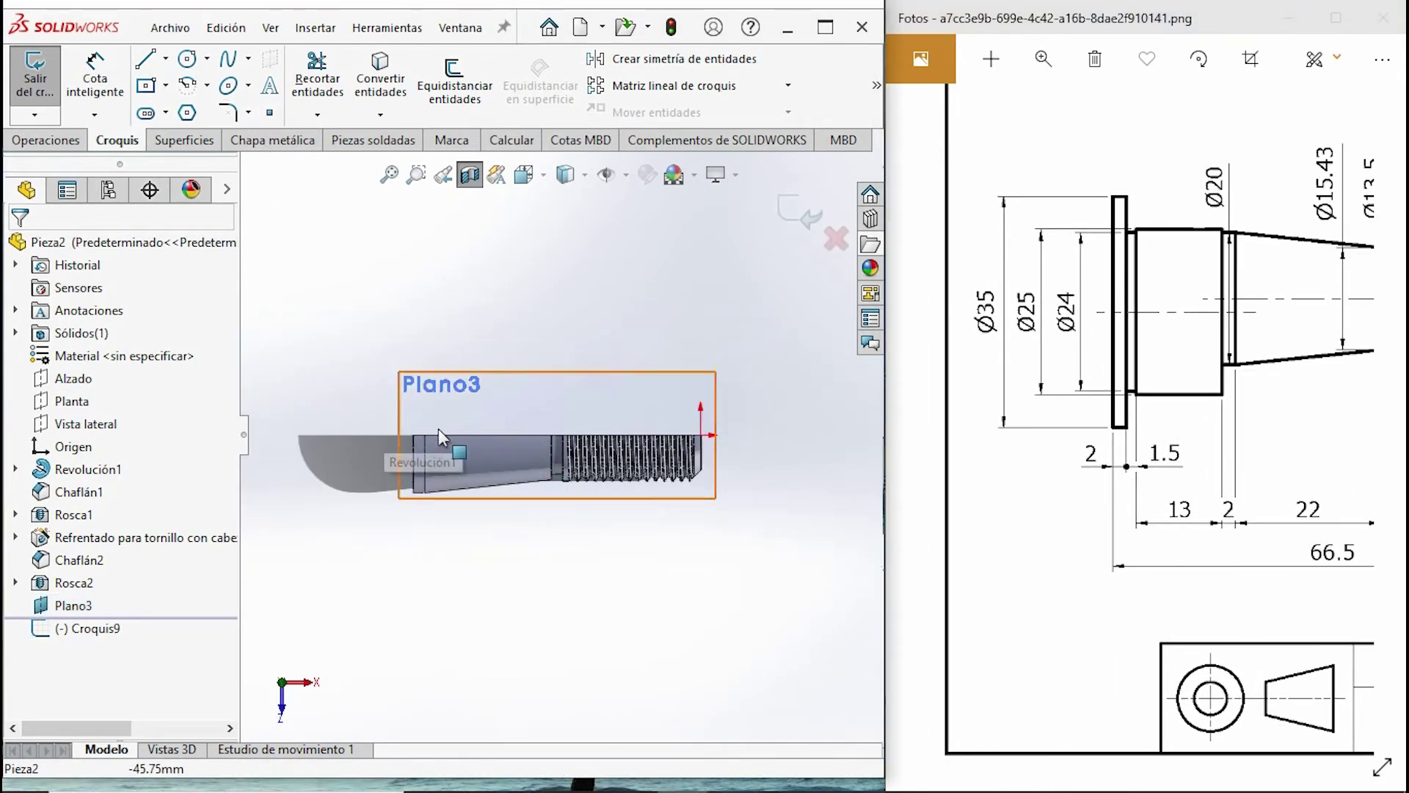
left_click(470, 174)
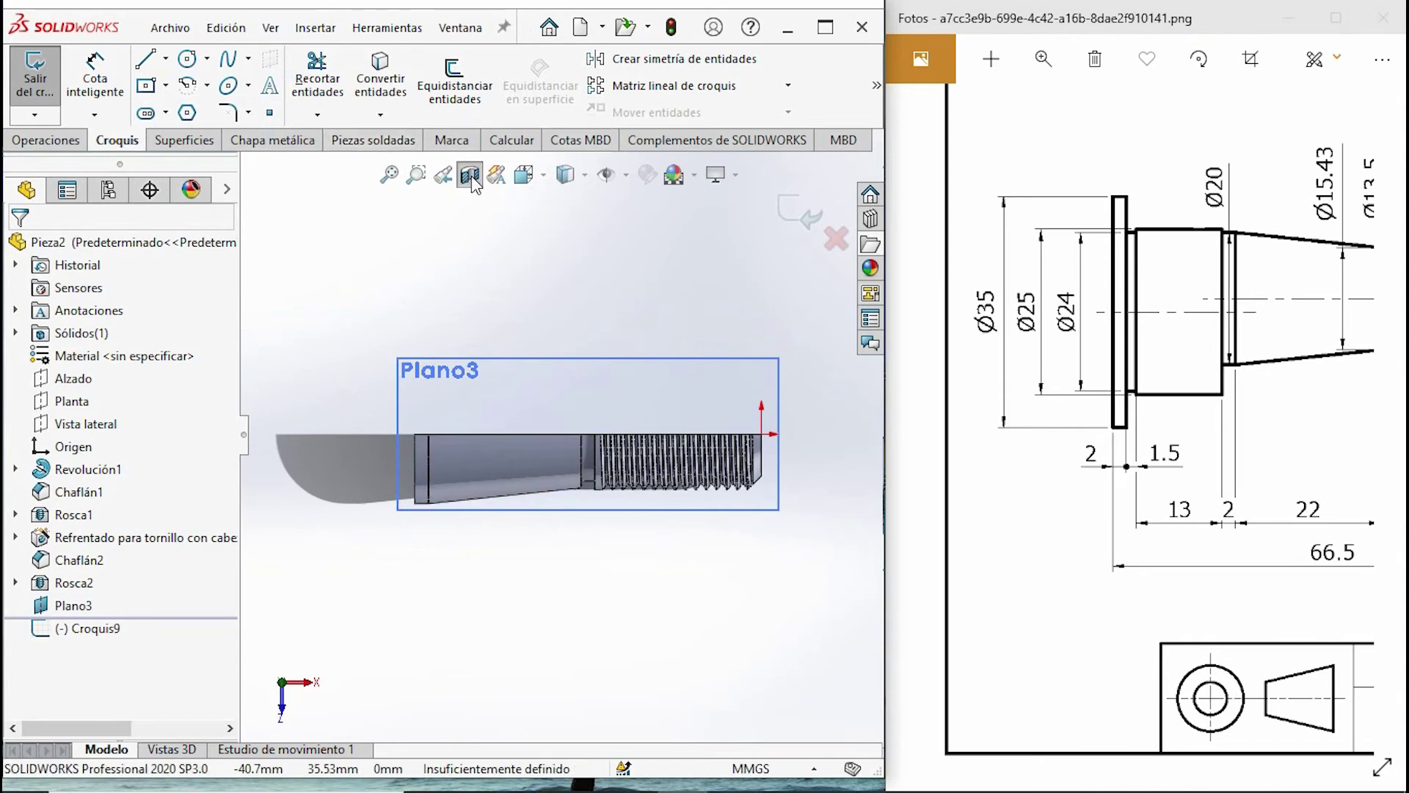
Sketch a horizontal line about 25 mm long outward from the middle of the shaft's large end face.
key("l")
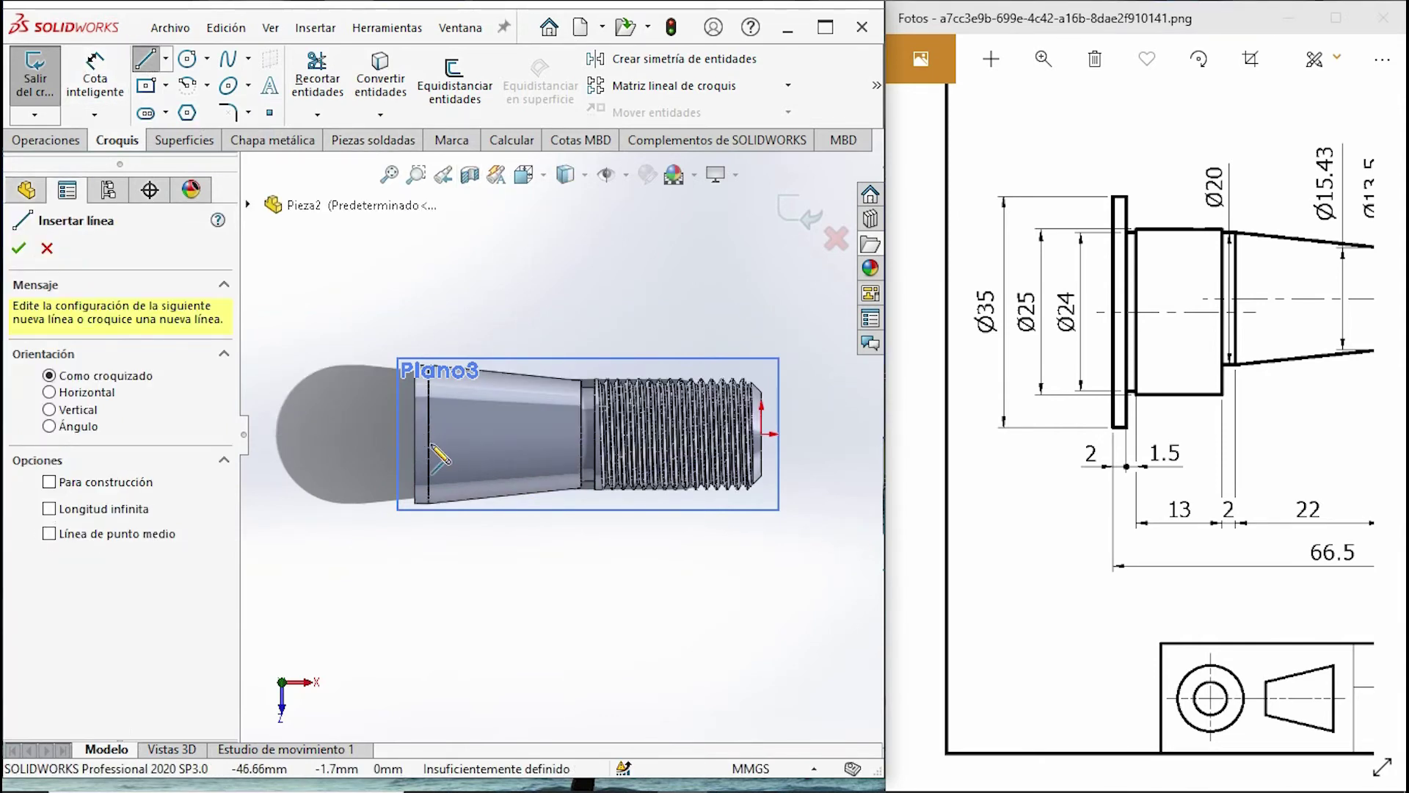
left_click(415, 434)
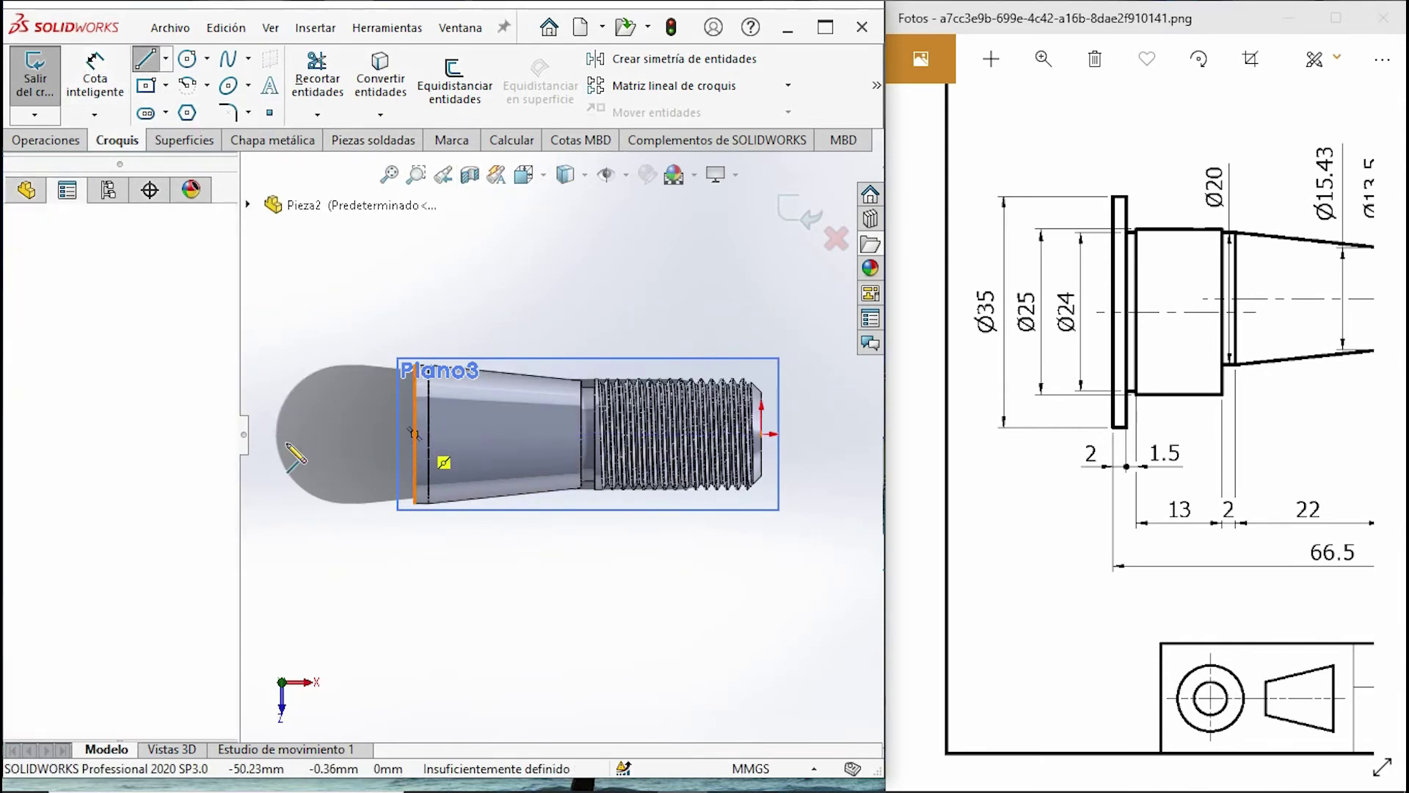
scroll(331, 440, "up", 1)
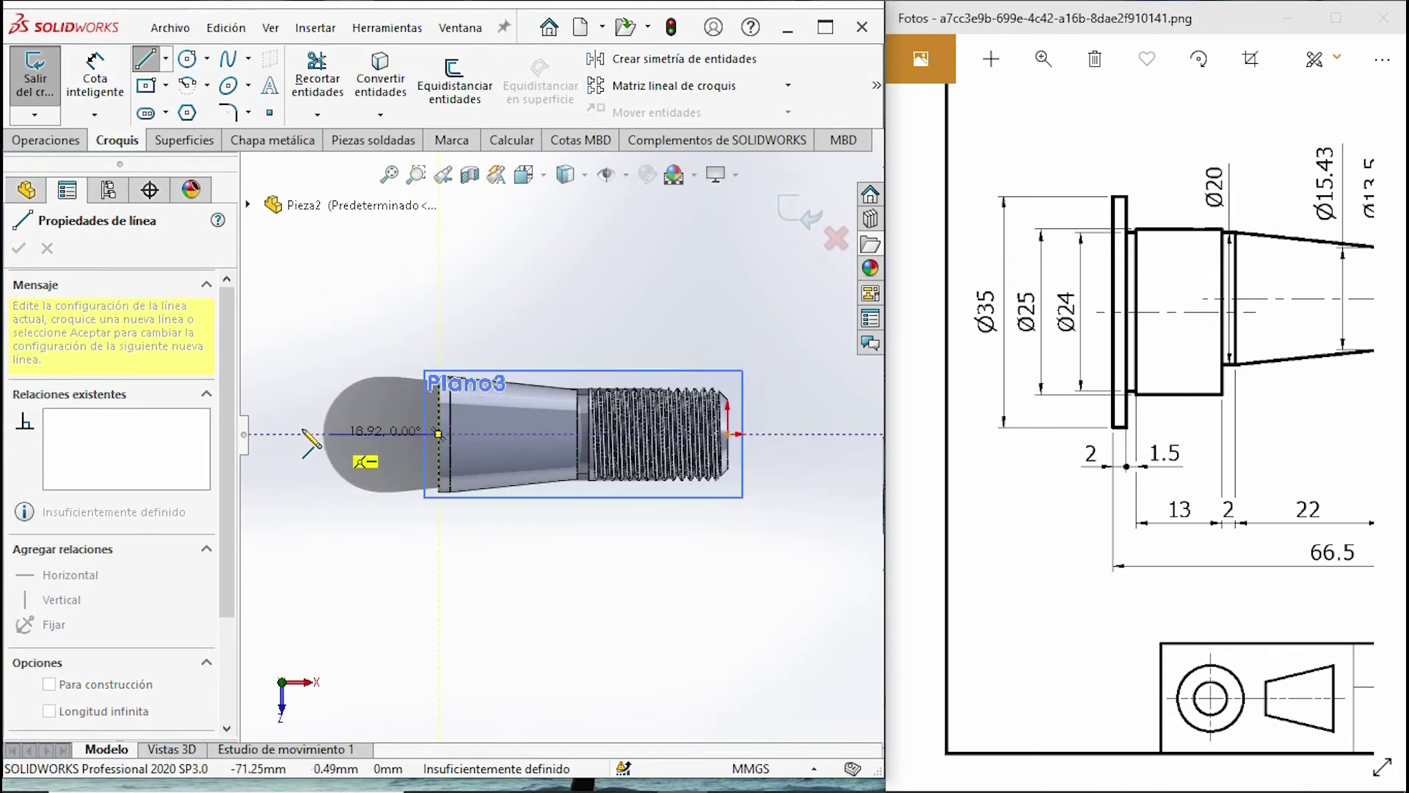
left_click(292, 433)
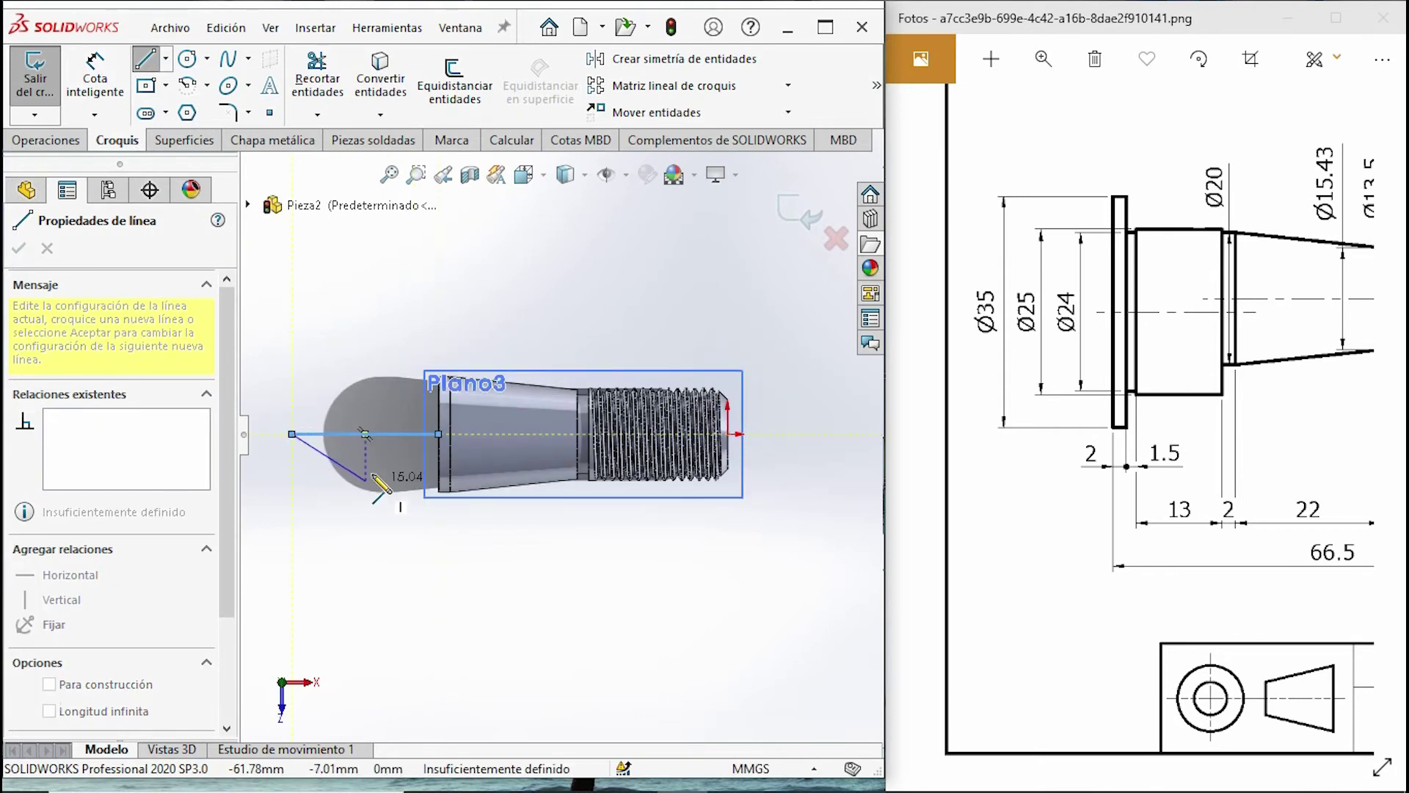
key("Escape")
key("Escape")
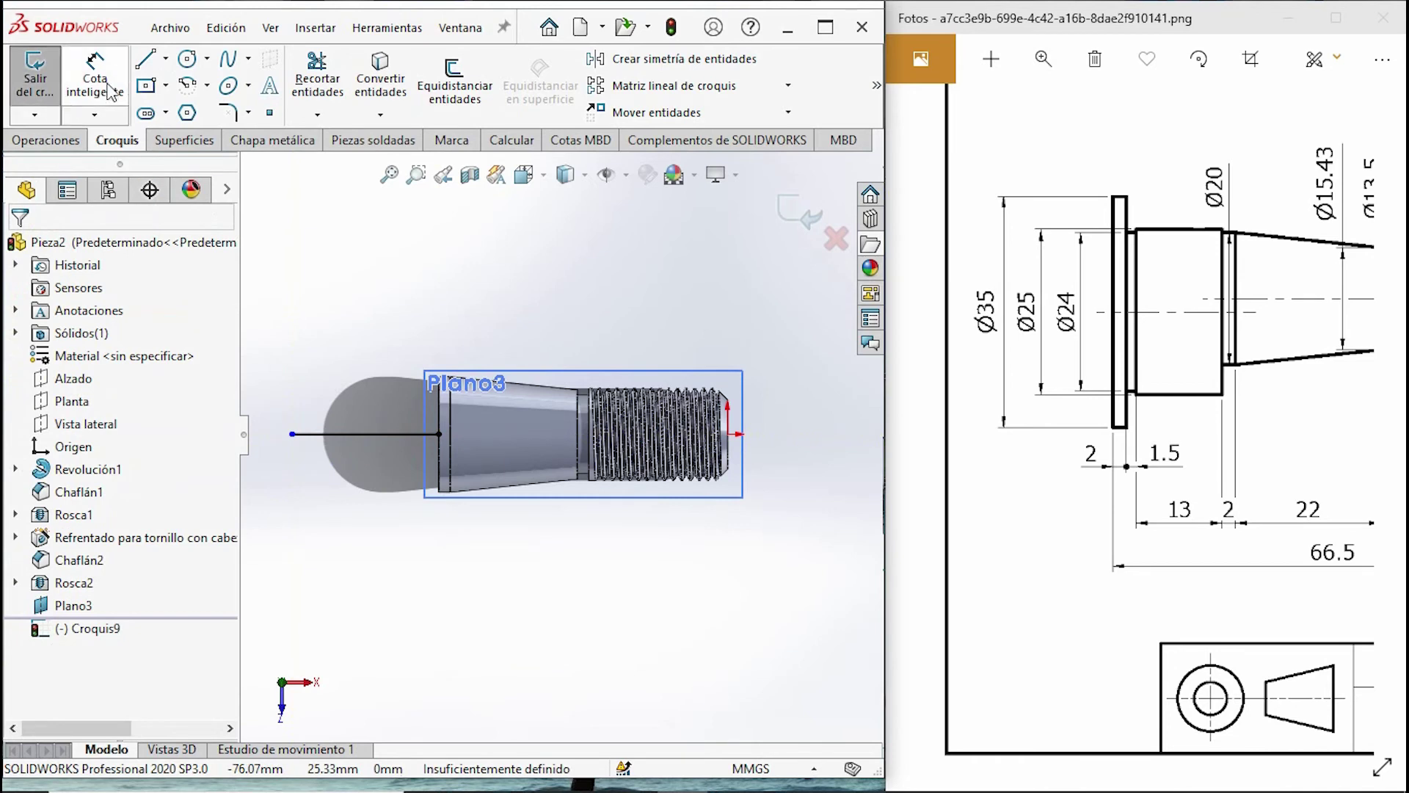
Close the stepped half-profile of the flange, undercut and cylindrical collar above the horizontal line, ending at the shaft's end face.
left_click(292, 434)
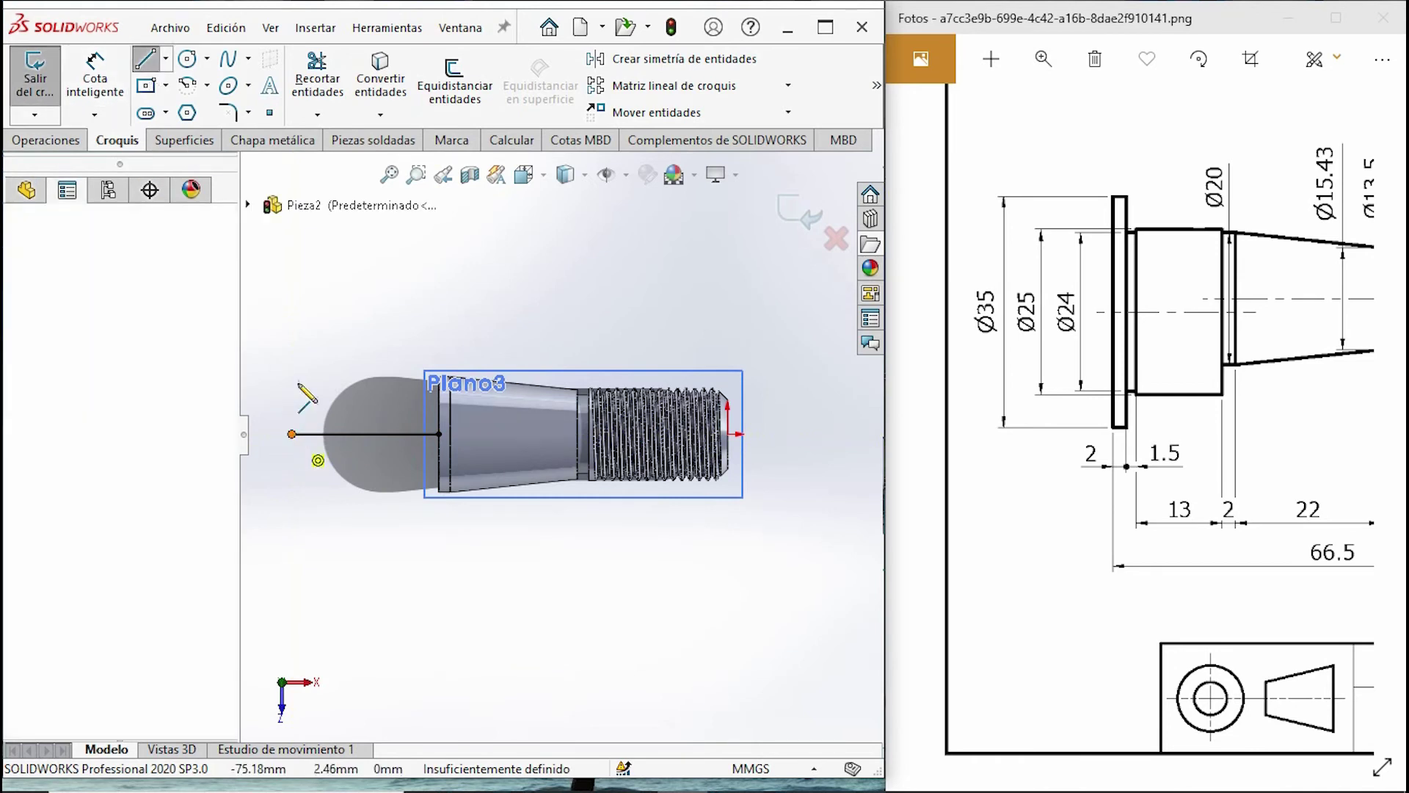
left_click(292, 290)
left_click(307, 289)
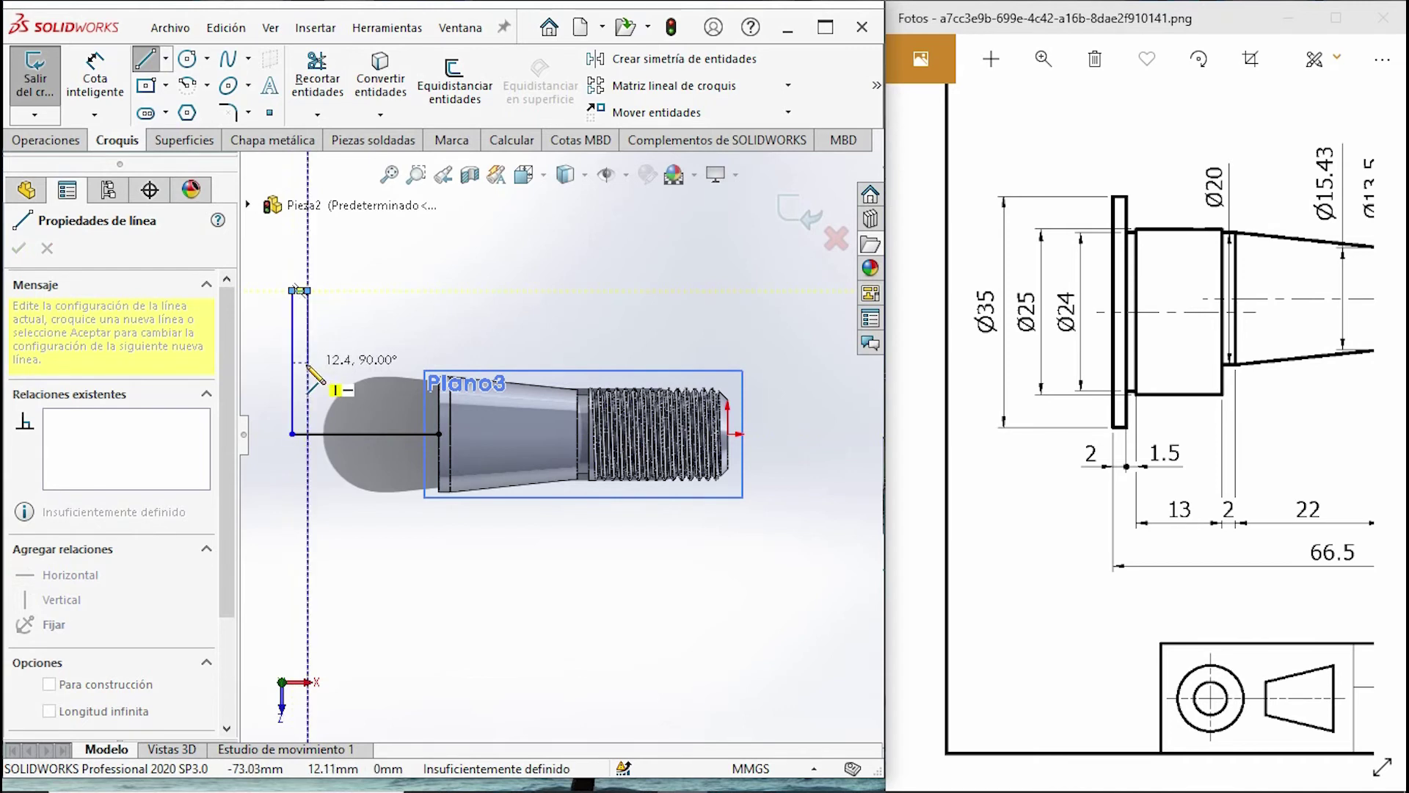
left_click(307, 363)
left_click(325, 362)
left_click(325, 335)
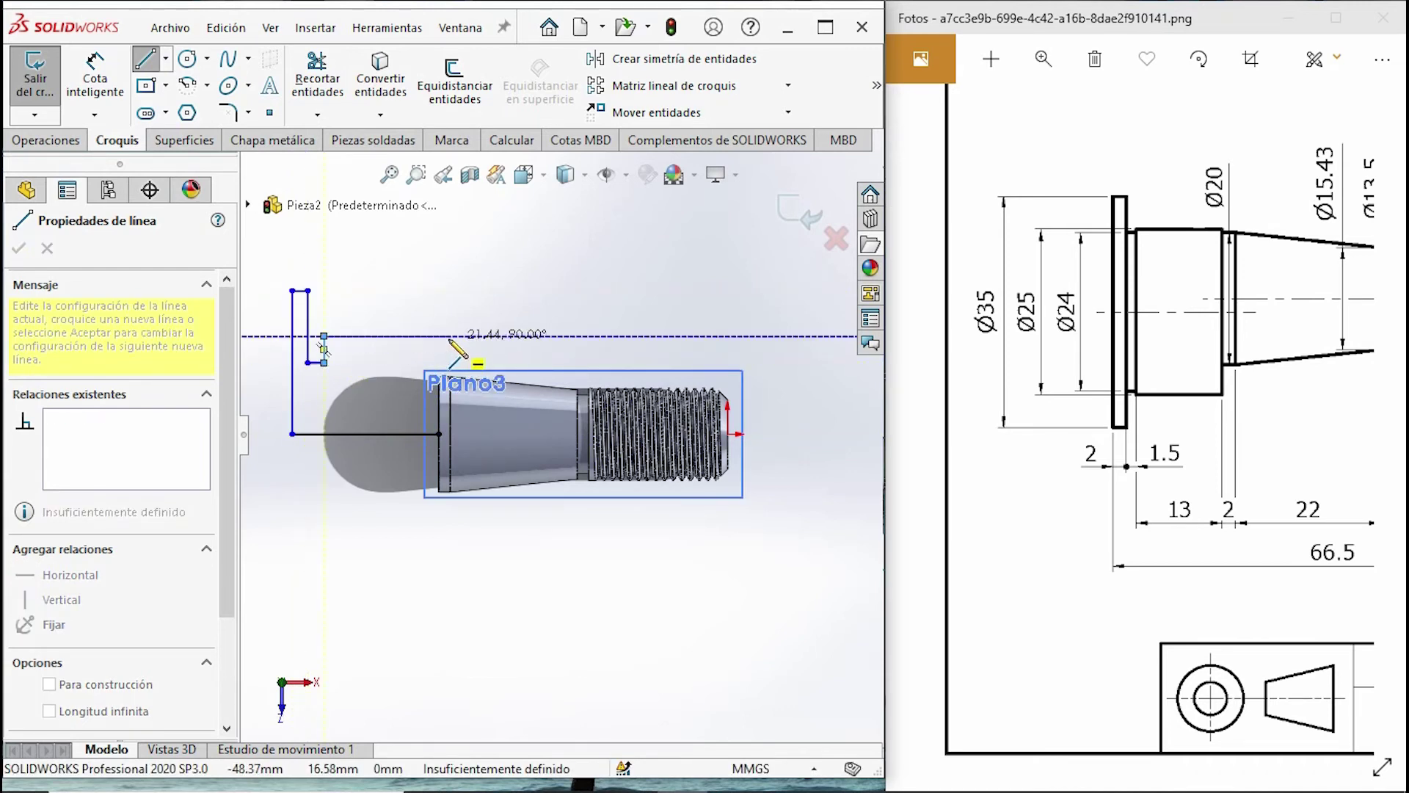
left_click(439, 335)
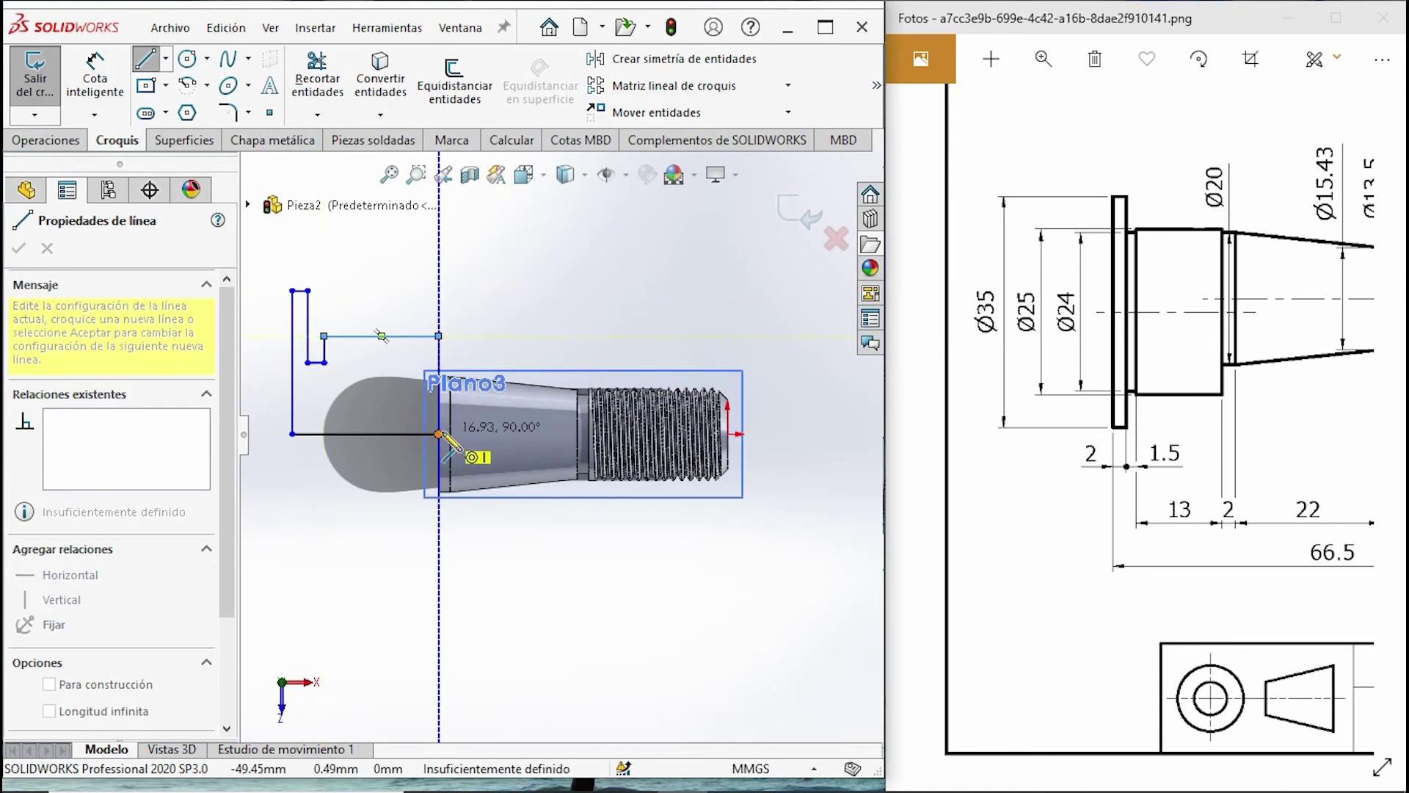
left_click(438, 433)
Dimension the undercut's height above the horizontal base line as 12 mm, following the drawing.
left_click(96, 91)
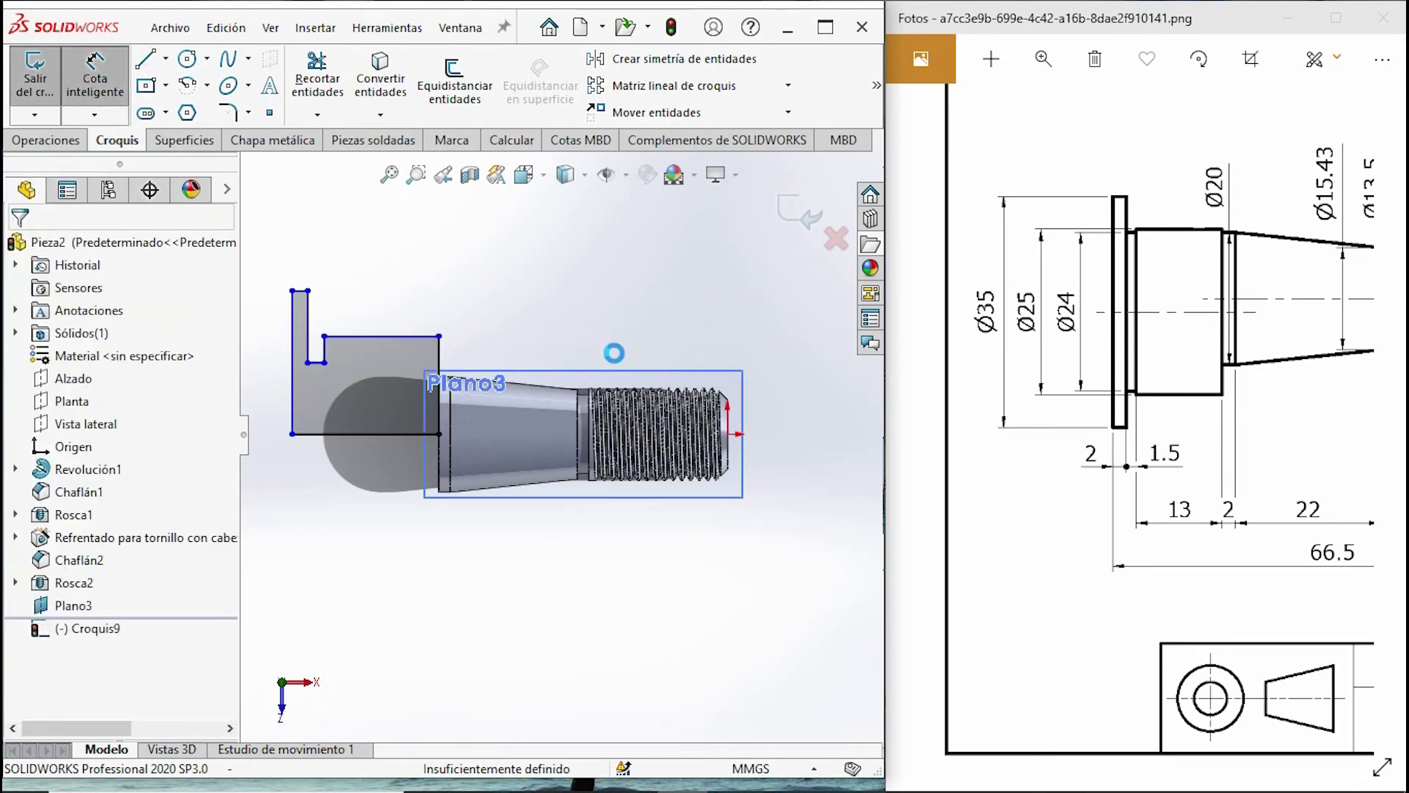
mouse_move(1122, 423)
left_mouse_down()
mouse_move(1106, 424)
mouse_move(1133, 421)
left_mouse_up()
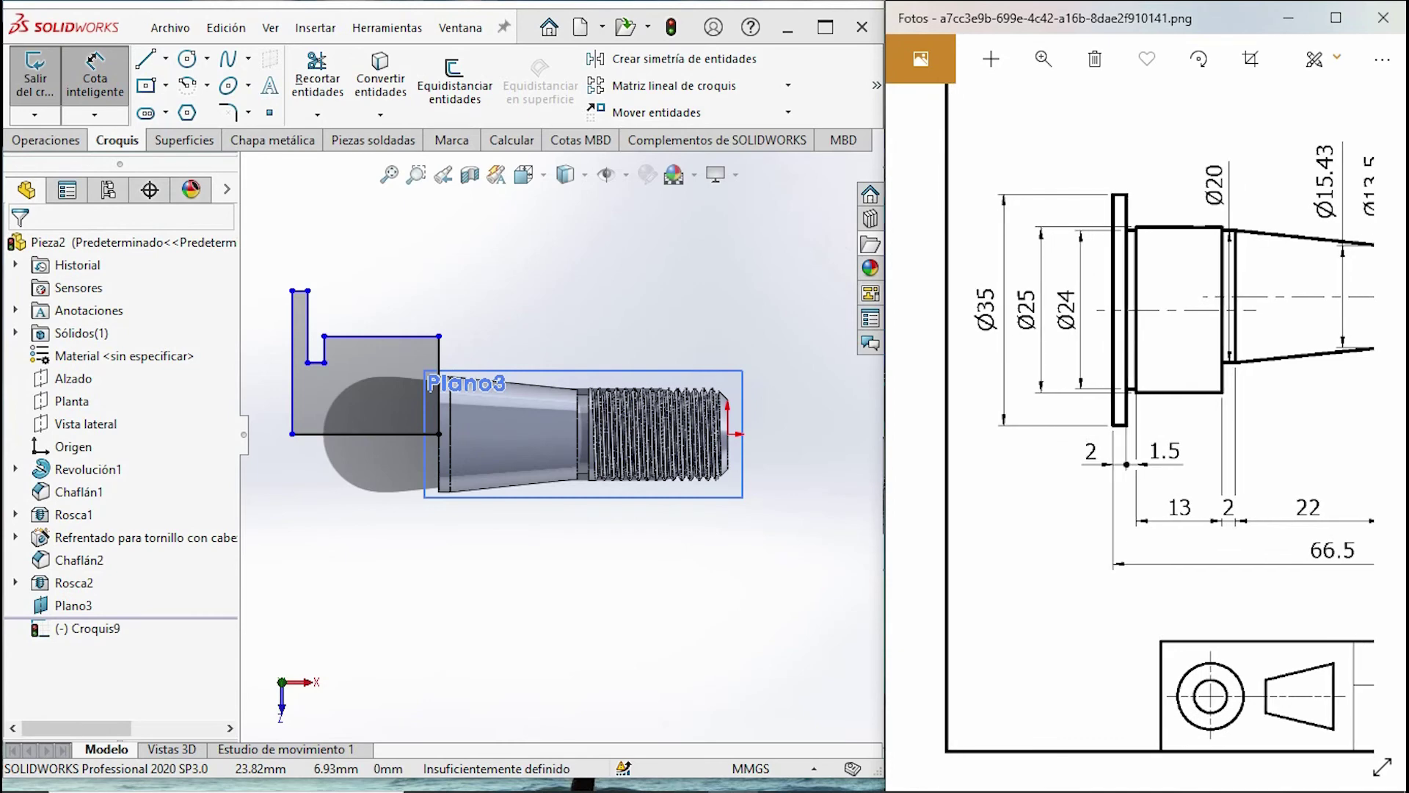
left_click(325, 362)
left_click(343, 434)
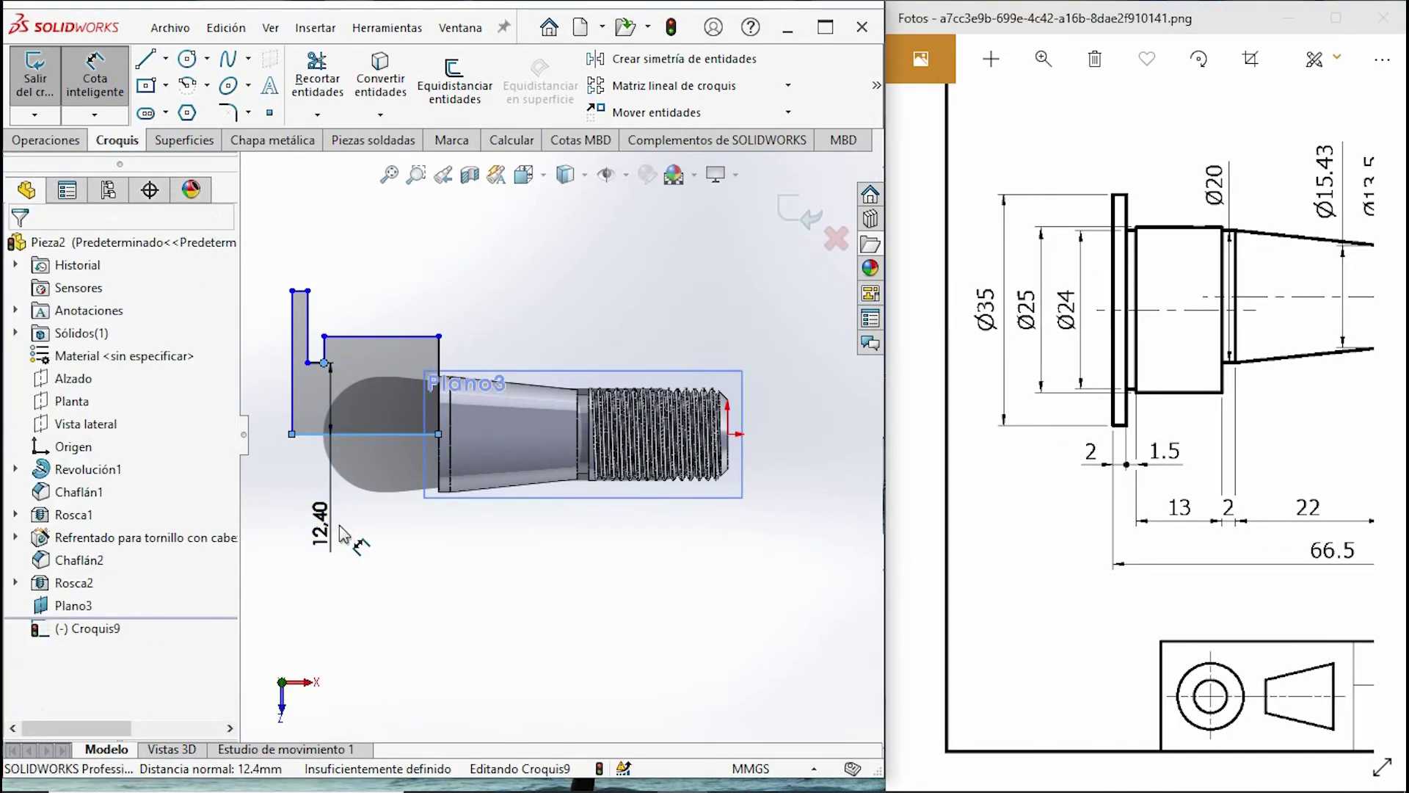
left_click(339, 525)
type("12")
key("Return")
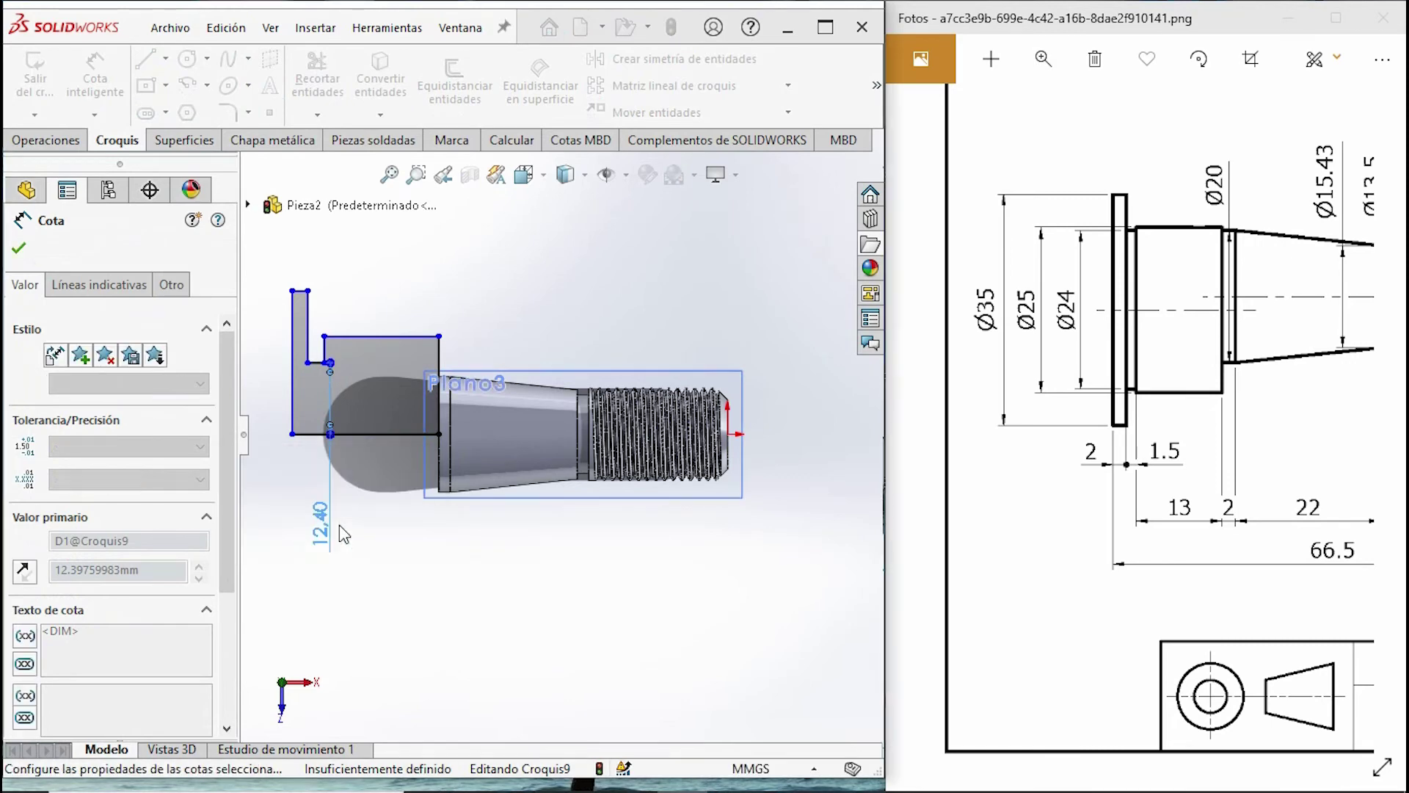
Dimension the cylindrical collar's vertical edge at the shaft's end face as 12.5 mm.
left_click(438, 387)
left_click(492, 587)
type("12.5")
key("Return")
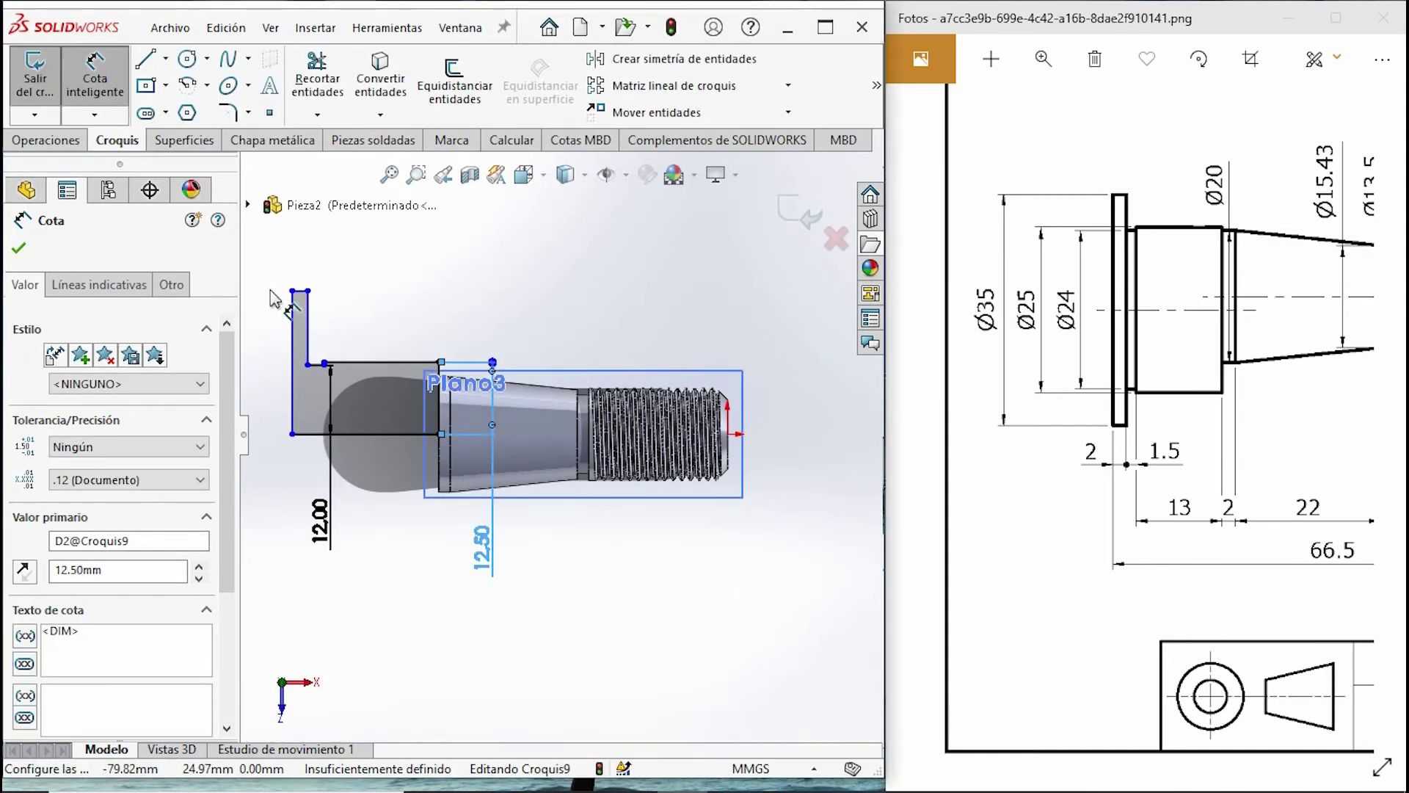
left_click(293, 292)
left_click(293, 422)
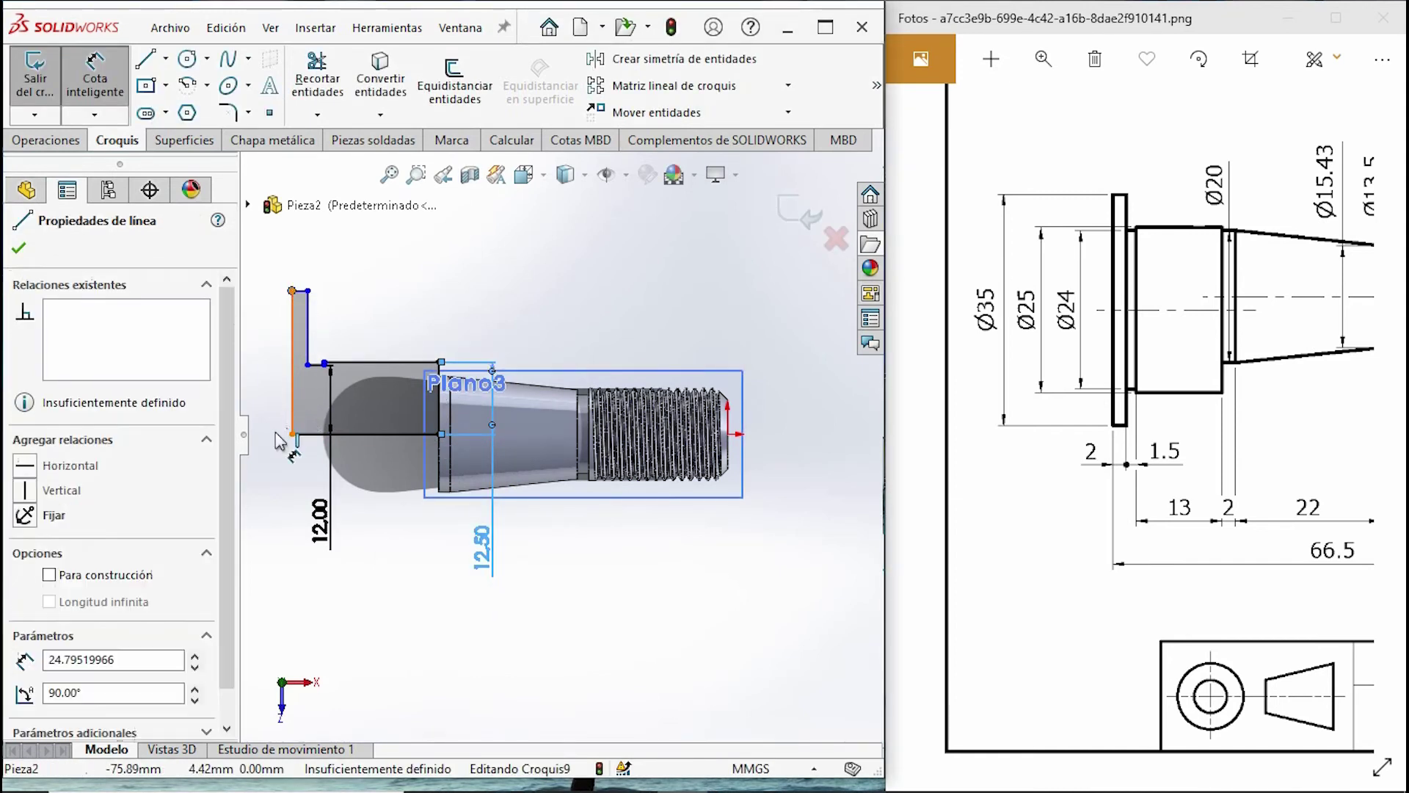
left_click(276, 375)
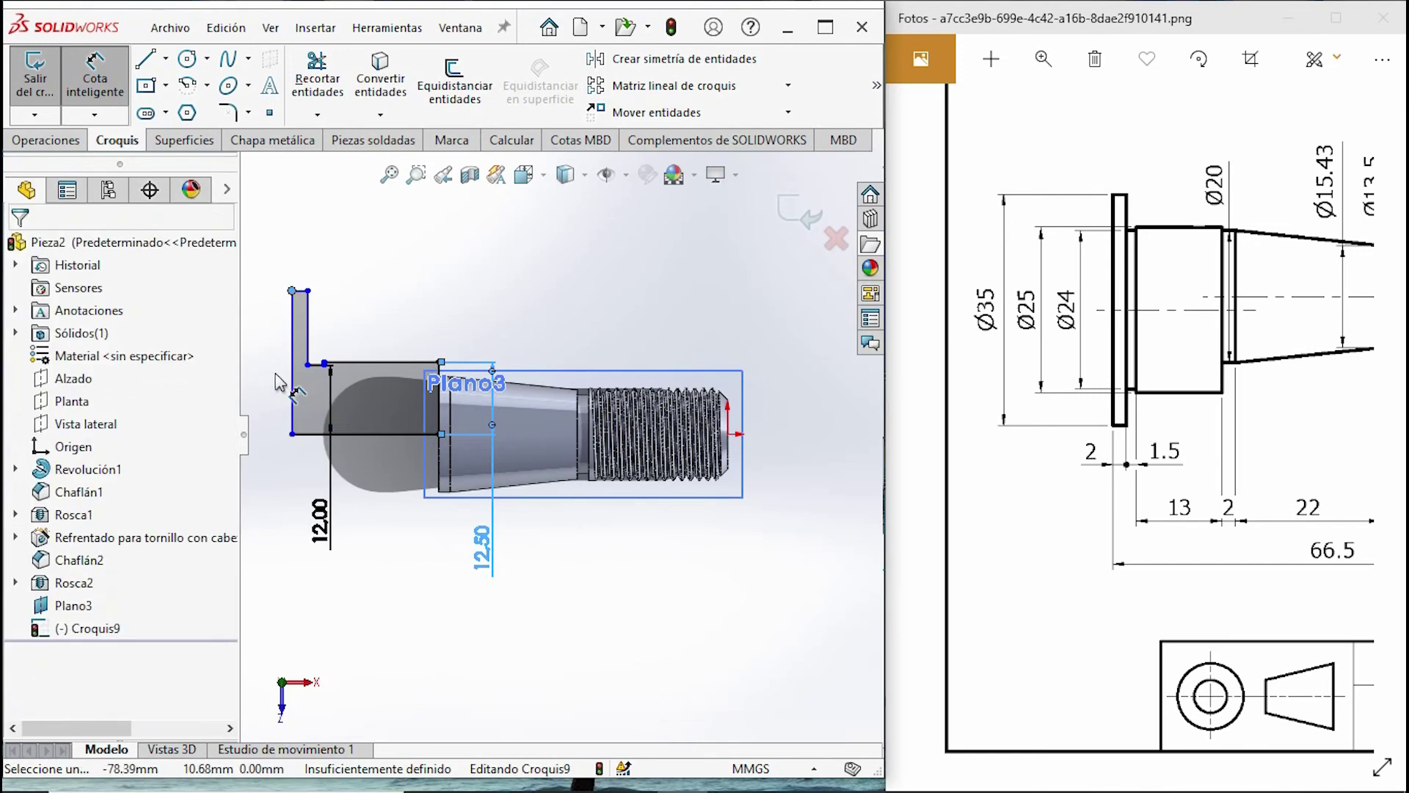
left_click(290, 371)
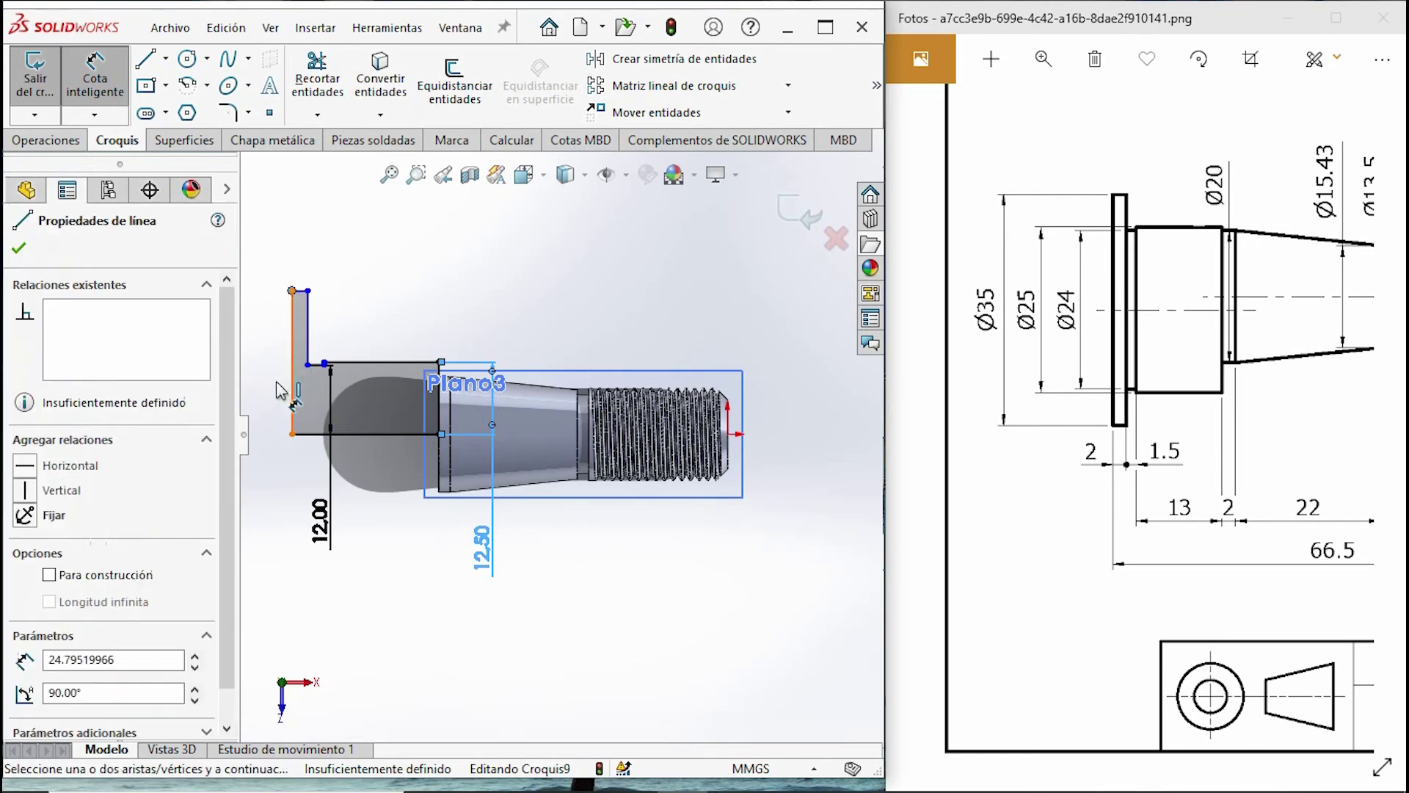
left_click(263, 255)
key("Escape")
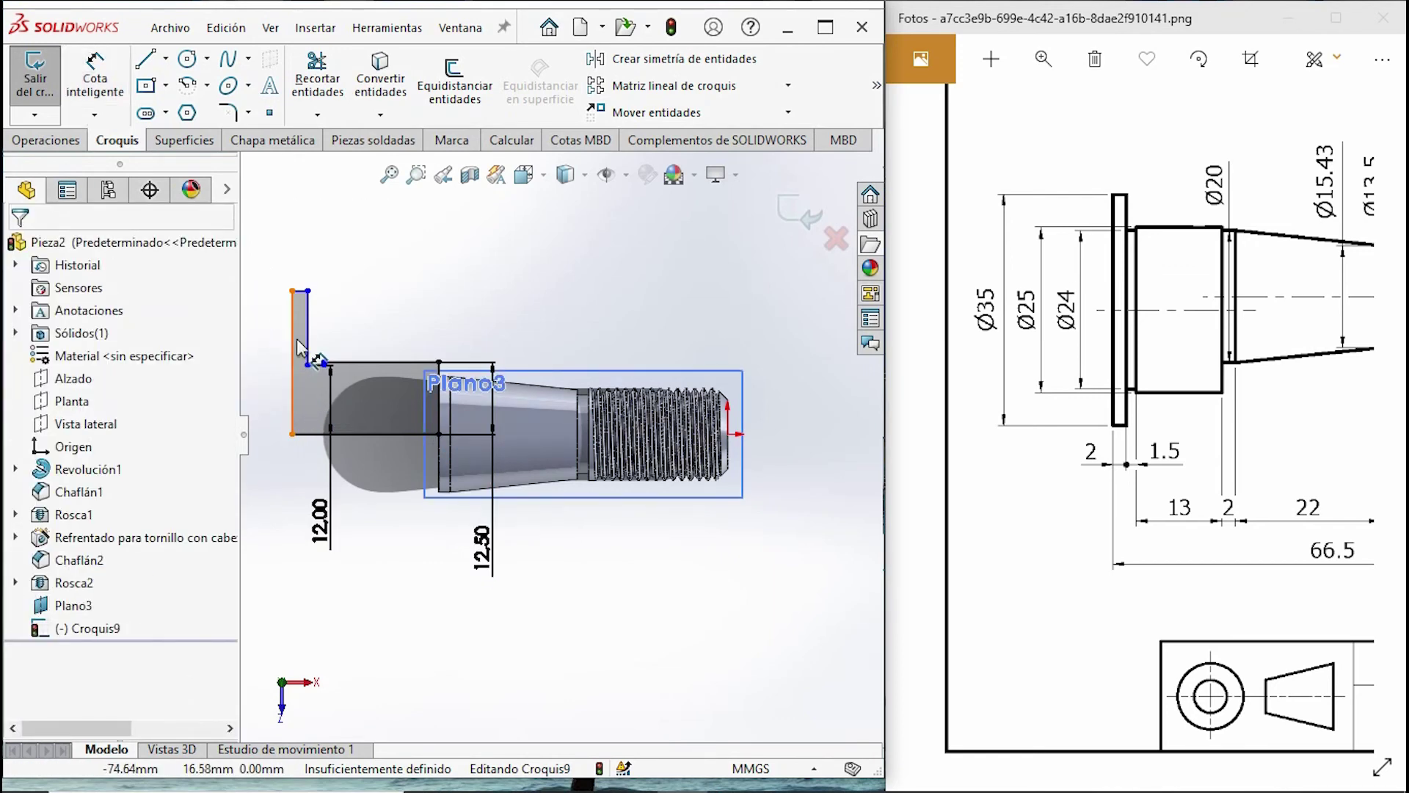
Dimension the flange's outer vertical edge as 35/2 mm, half the flange diameter in the drawing.
left_click(102, 73)
left_click(294, 351)
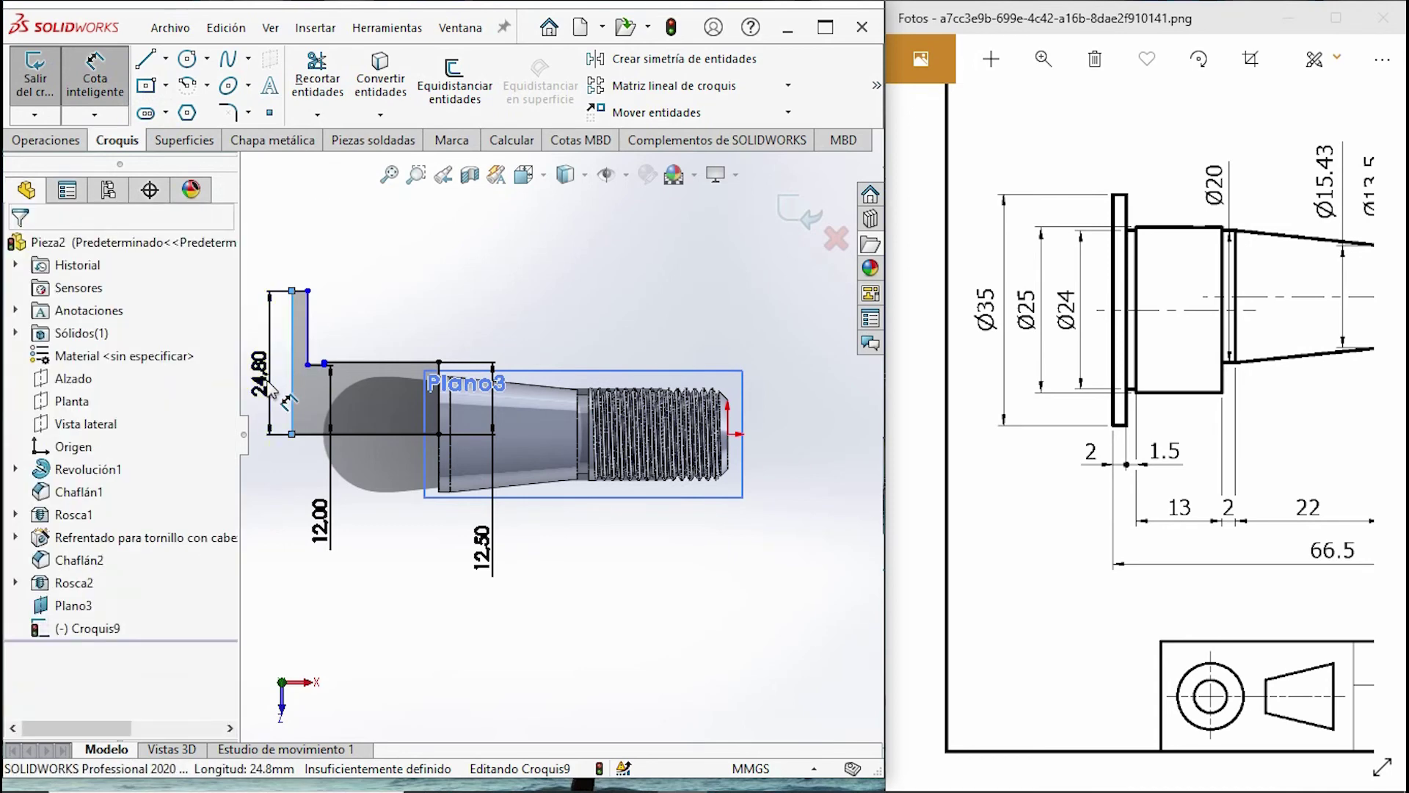
left_click(277, 396)
type("35/2")
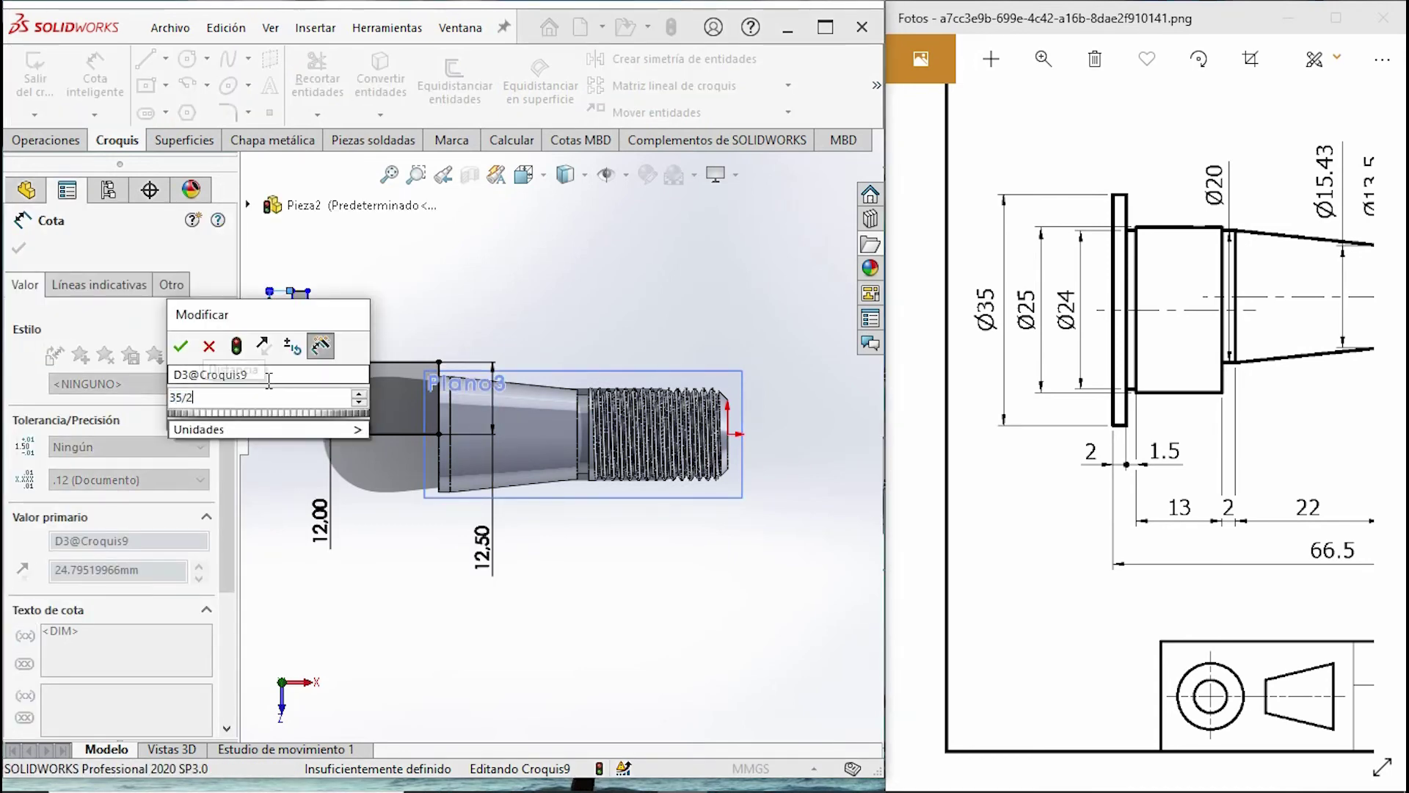
key("Return")
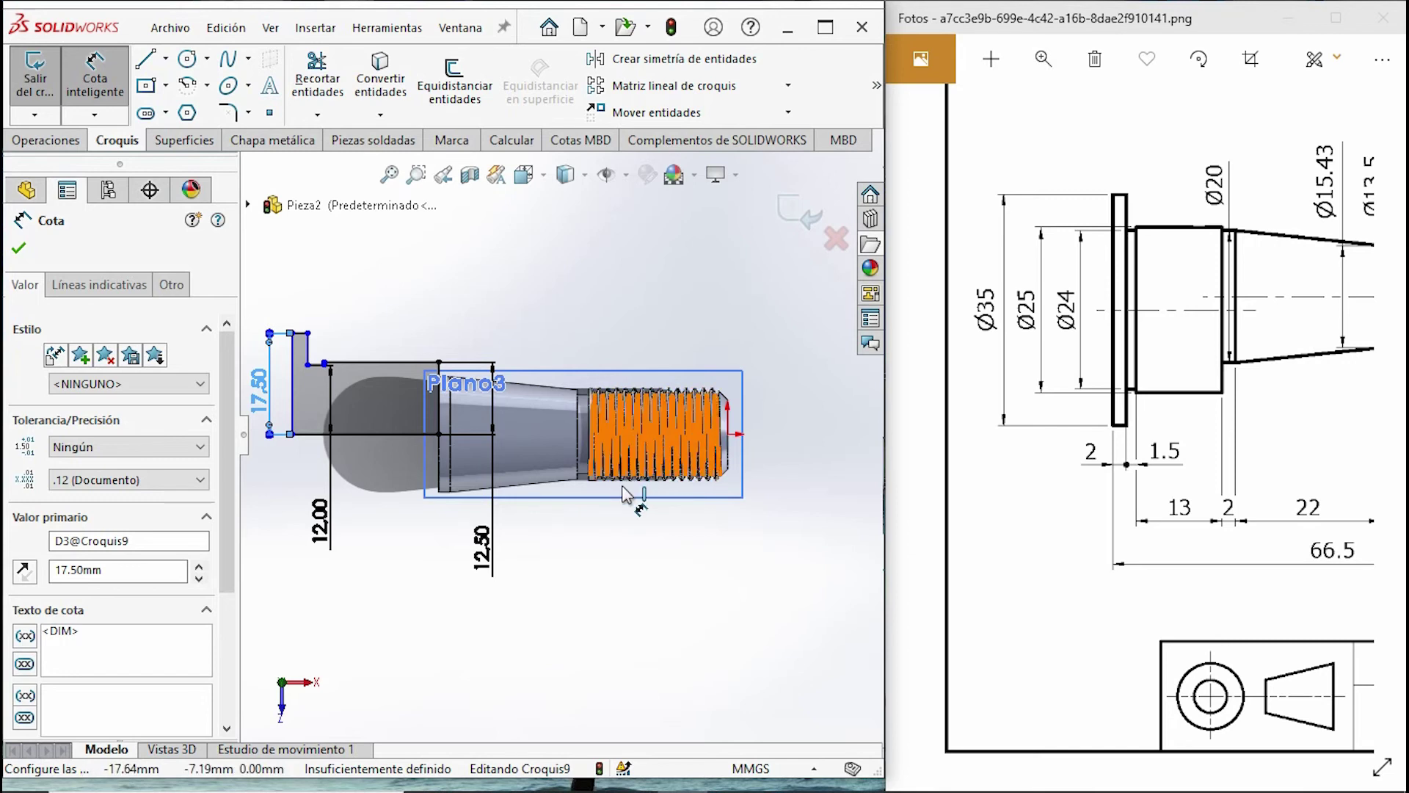
Dimension the length of the cylindrical collar's horizontal edge as 13 mm.
left_click(387, 361)
left_click(415, 308)
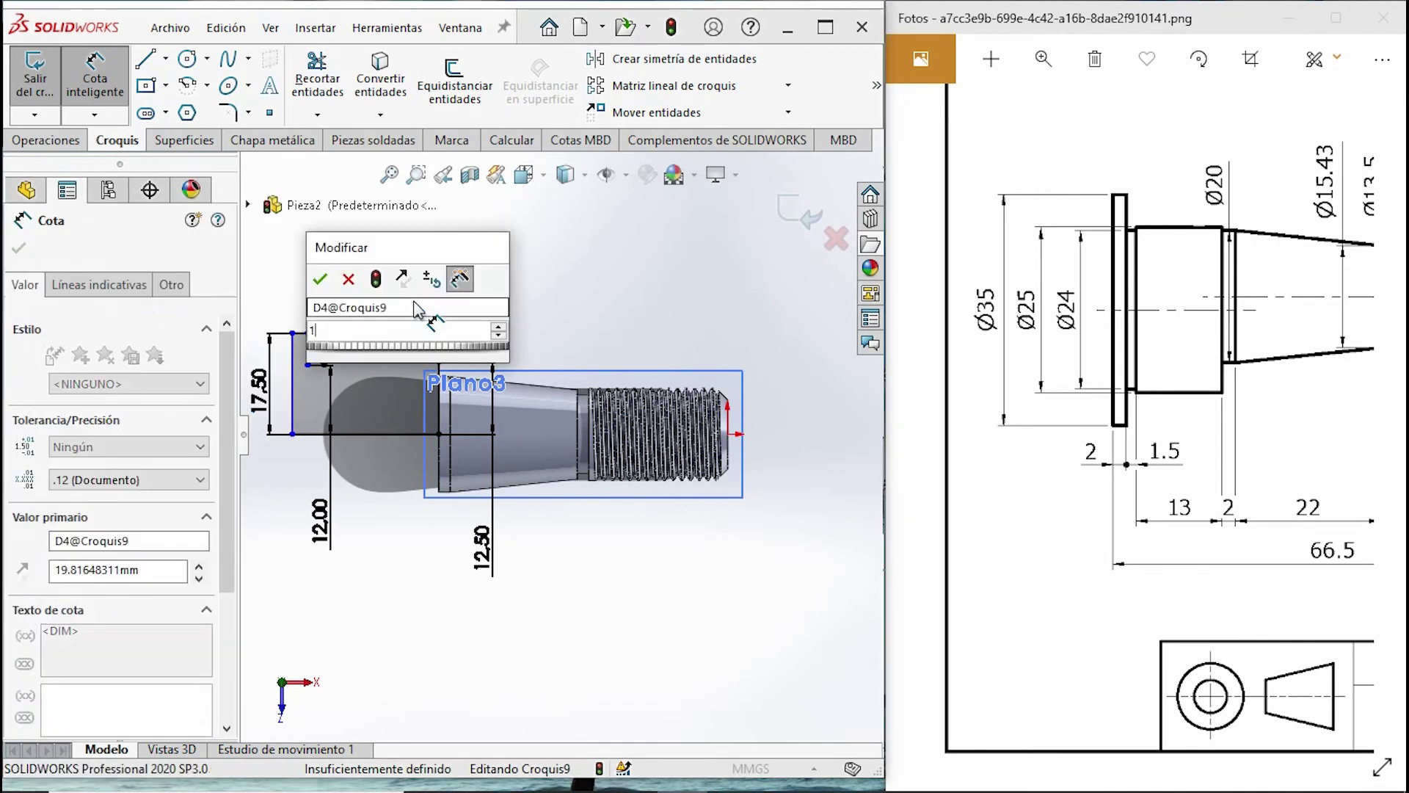
type("1")
key("Return")
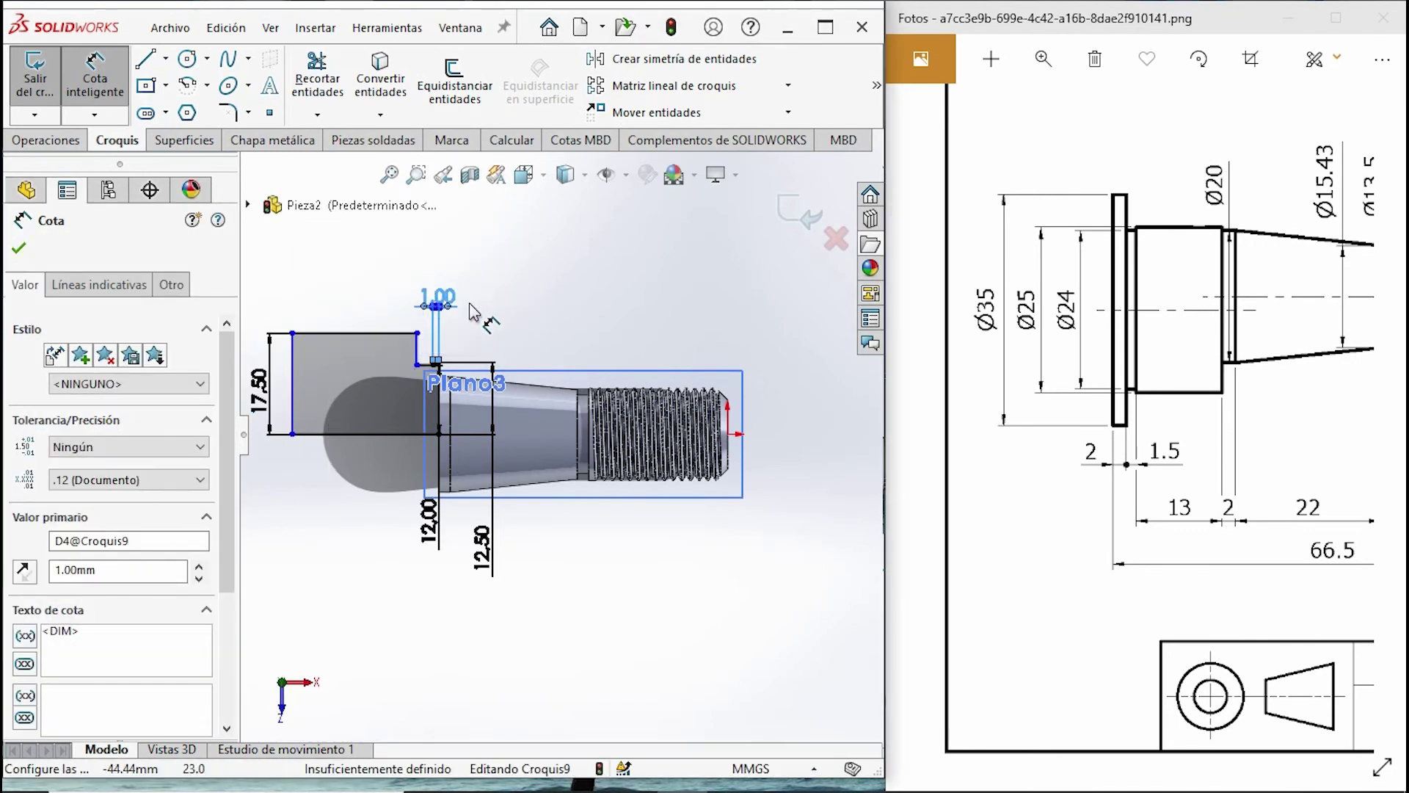
double_click(452, 298)
type("13")
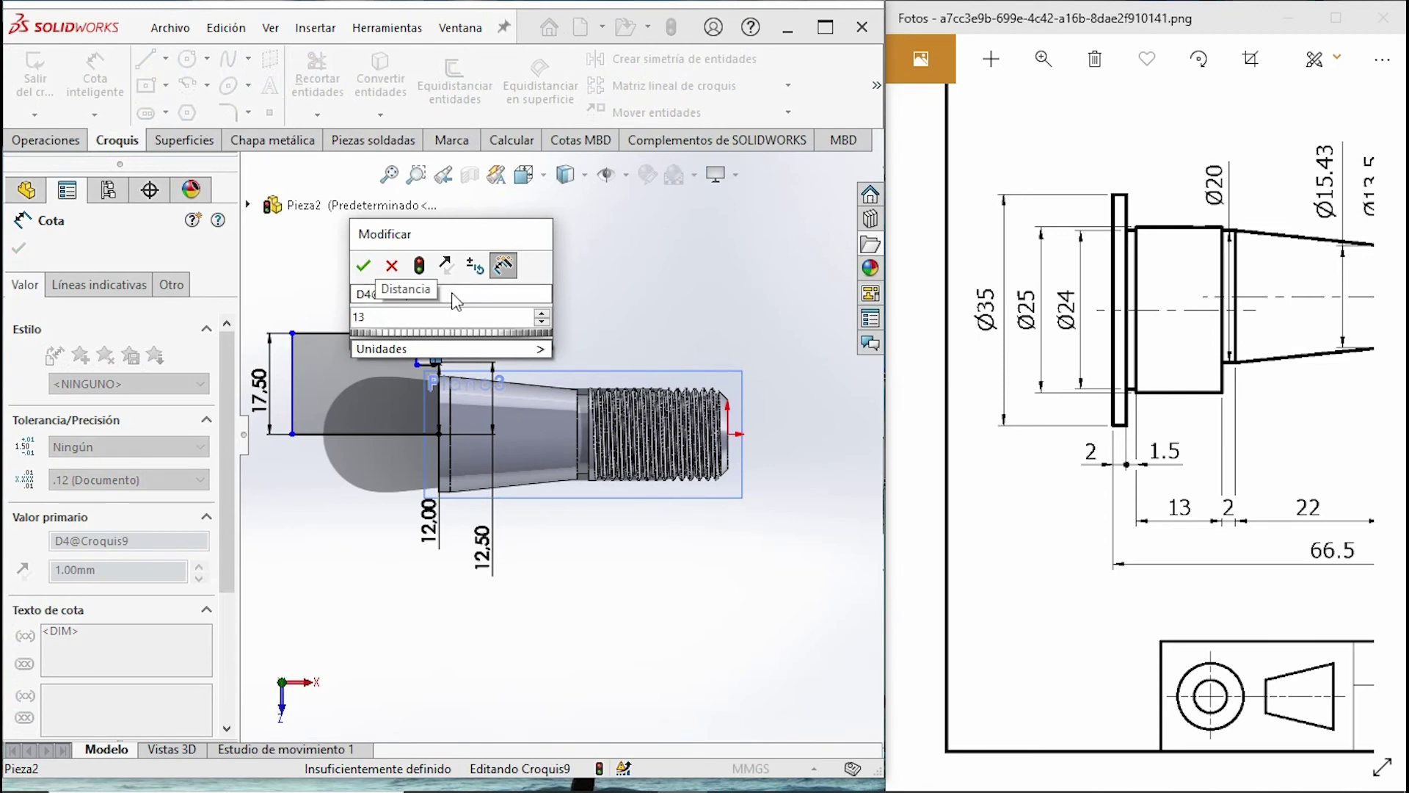
key("Return")
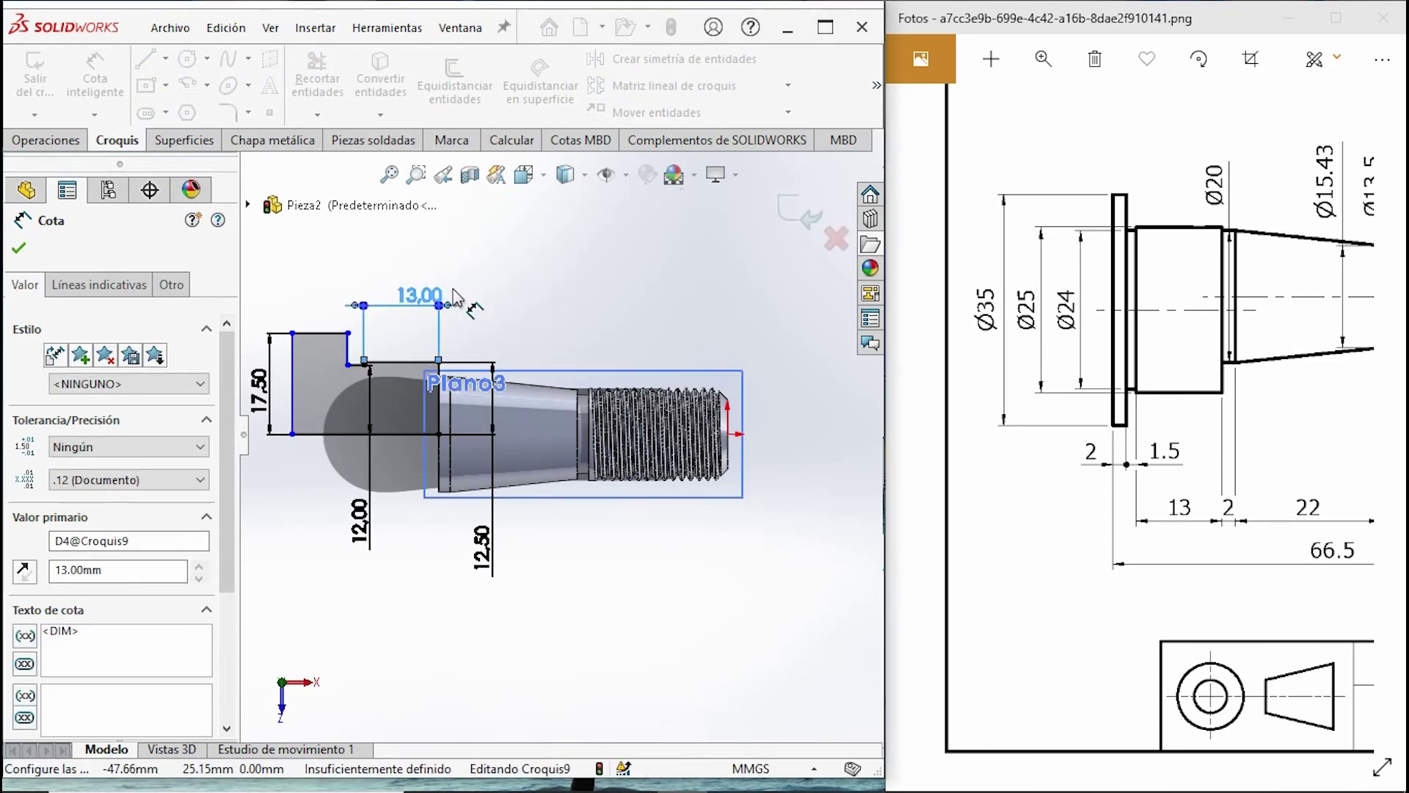
Dimension the width of the undercut between the flange and the collar as 1.5 mm.
scroll(352, 377, "down", 3)
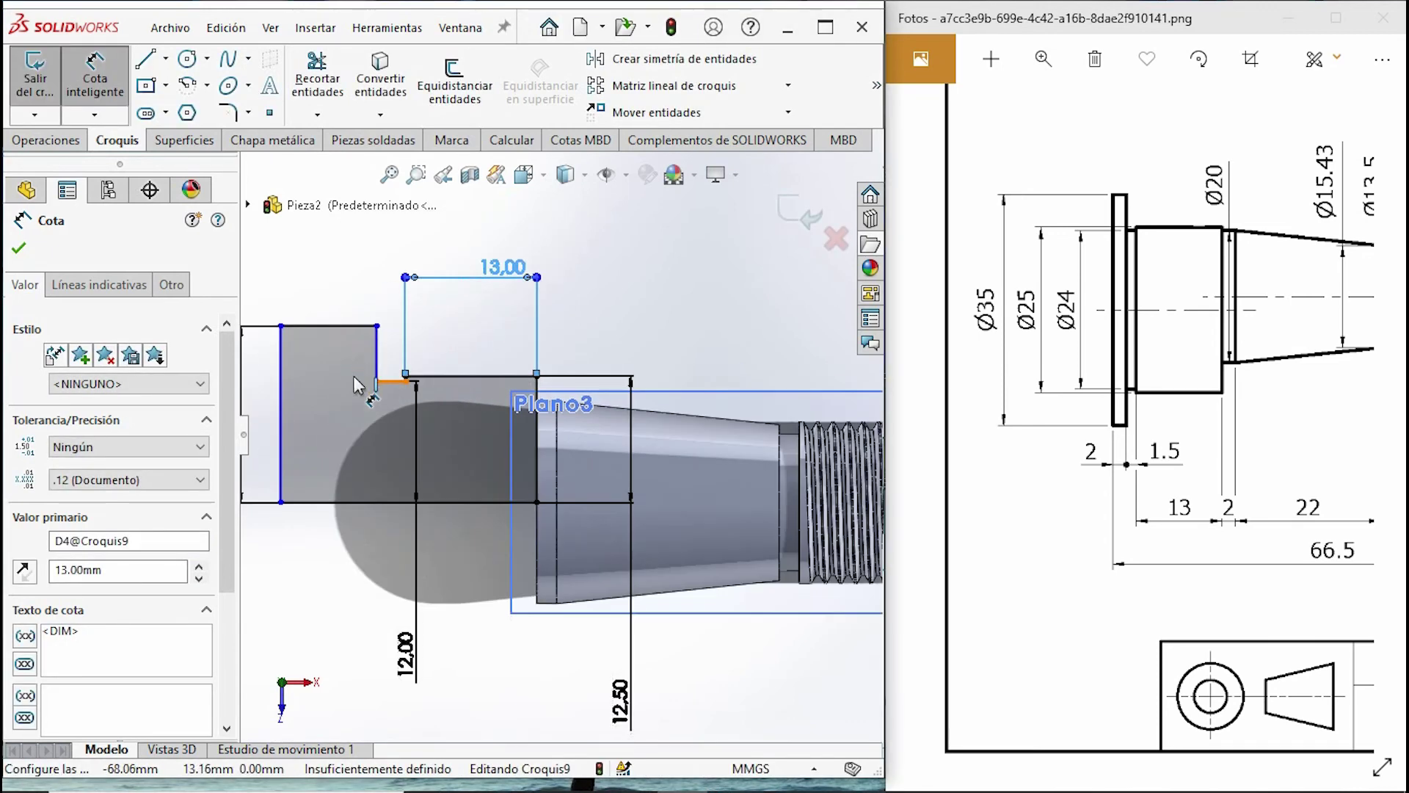
left_click(389, 380)
left_click(376, 438)
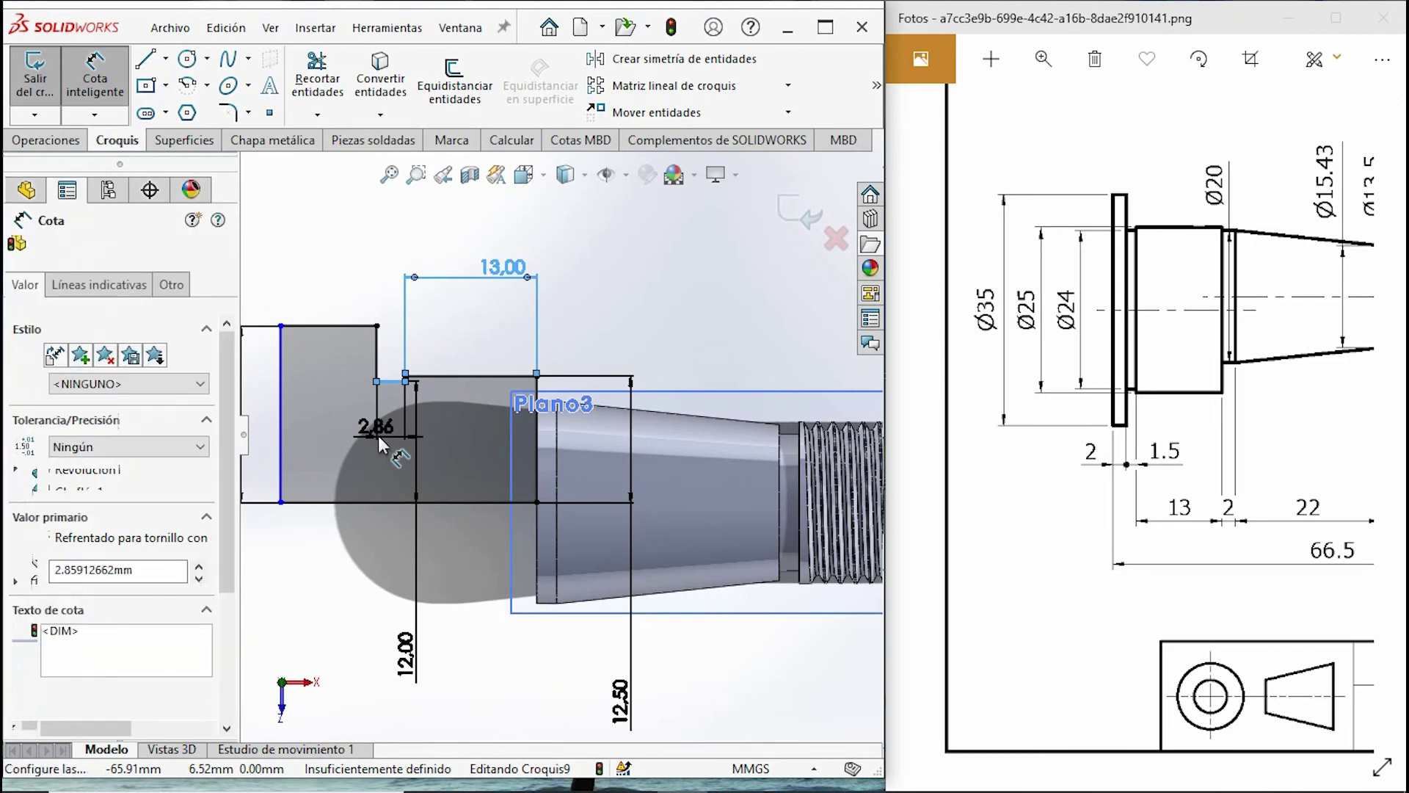
type("1.5")
key("Return")
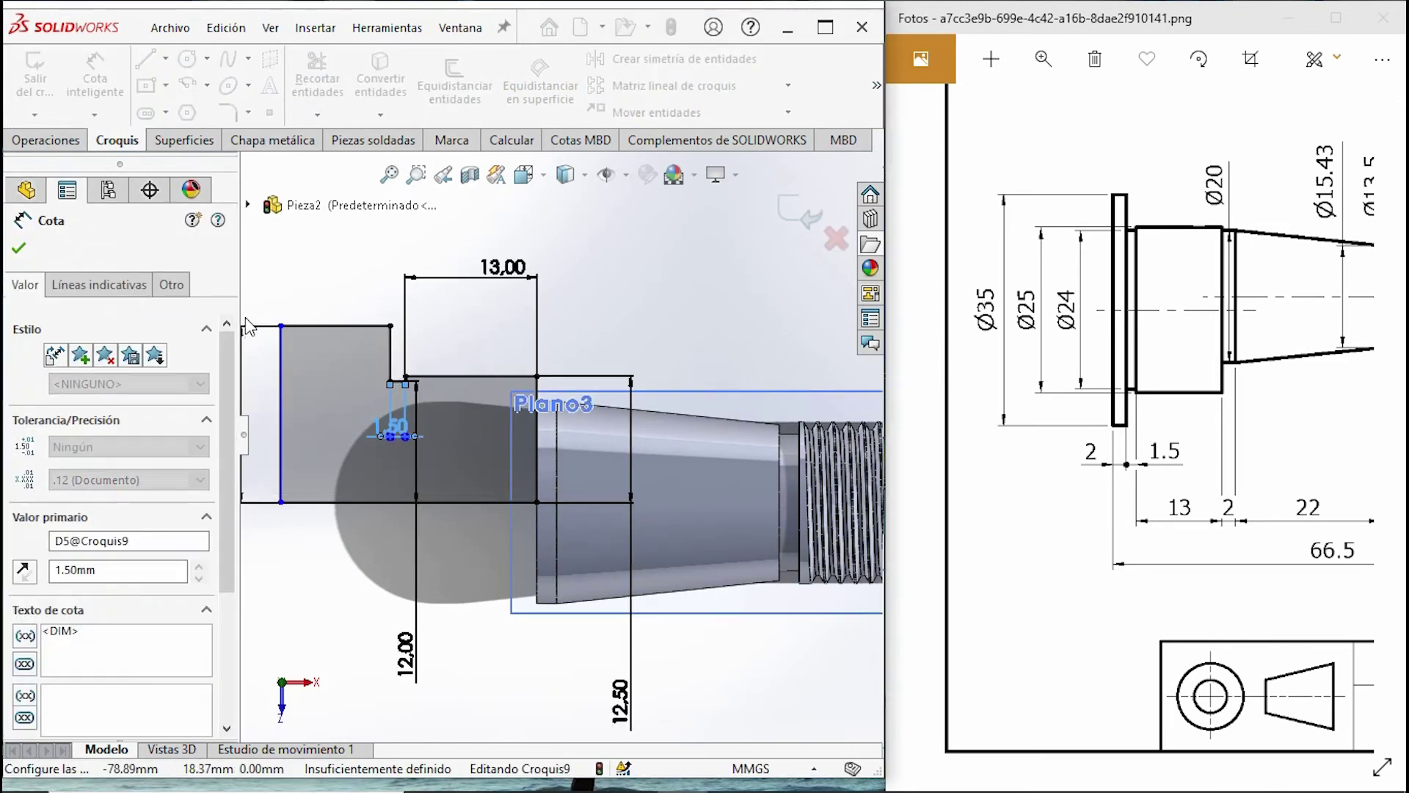
Dimension the flange's thickness along its upper edge as 2 mm.
left_click(335, 326)
left_click(340, 290)
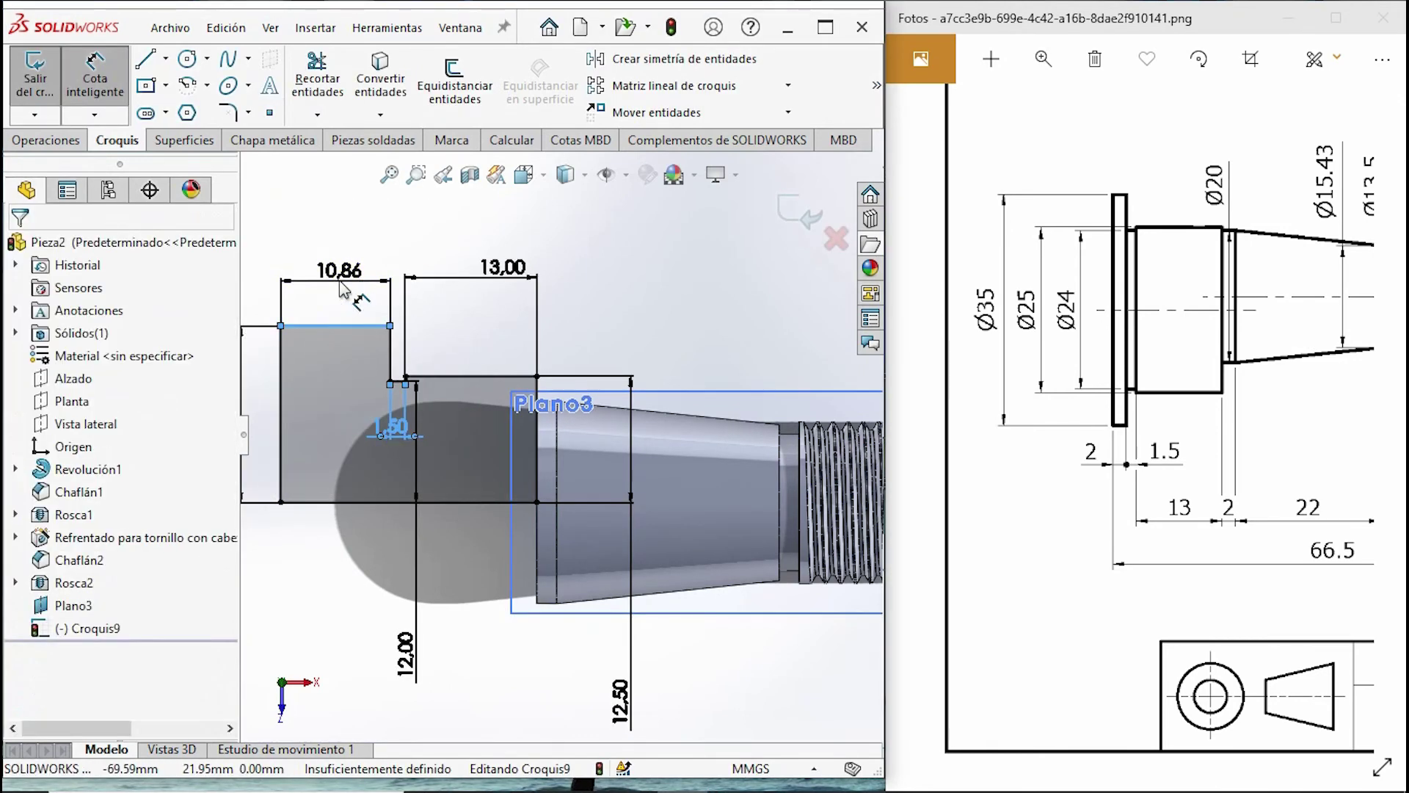
type("2mm")
key("Return")
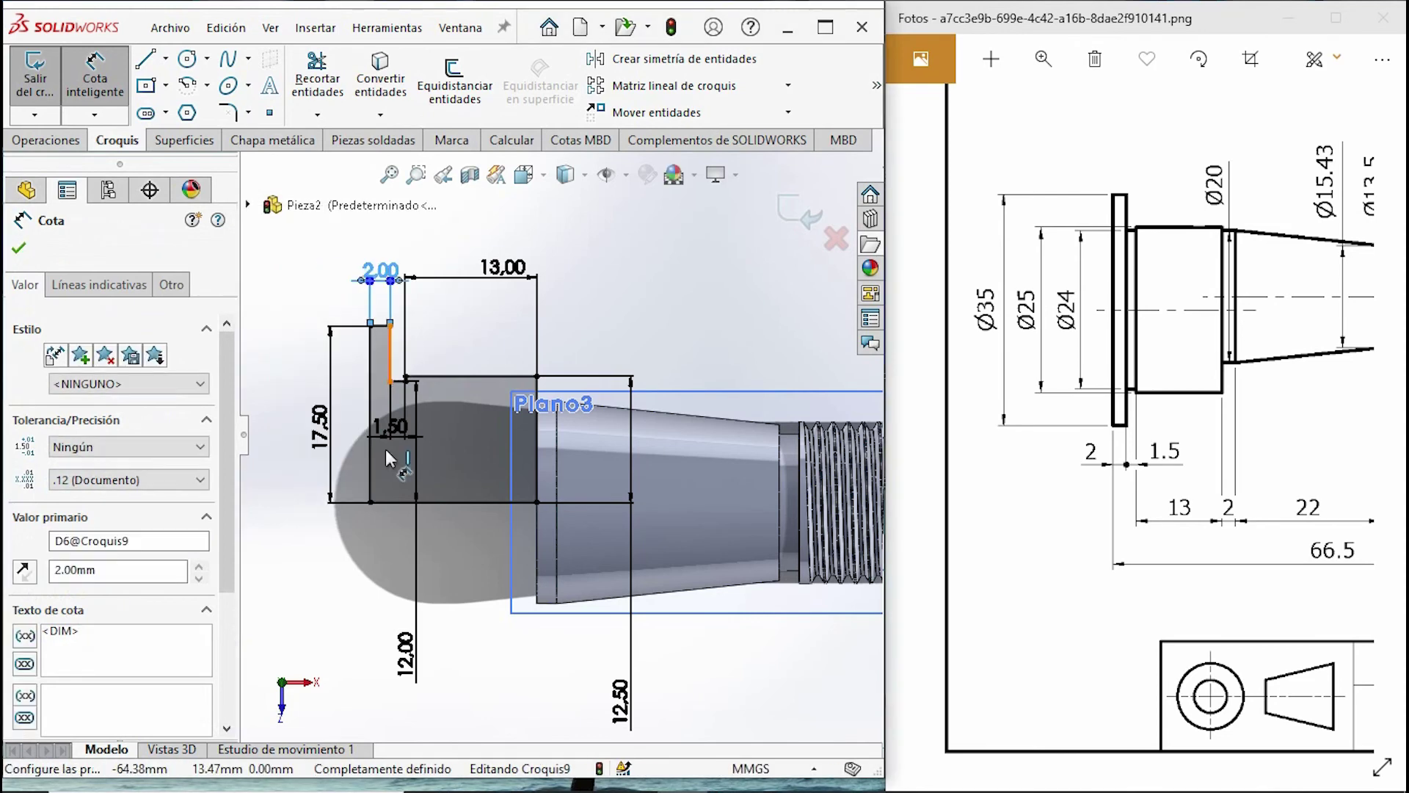
Convert the profile's horizontal base line to construction geometry so it can serve as the revolve axis.
scroll(415, 429, "down", 2)
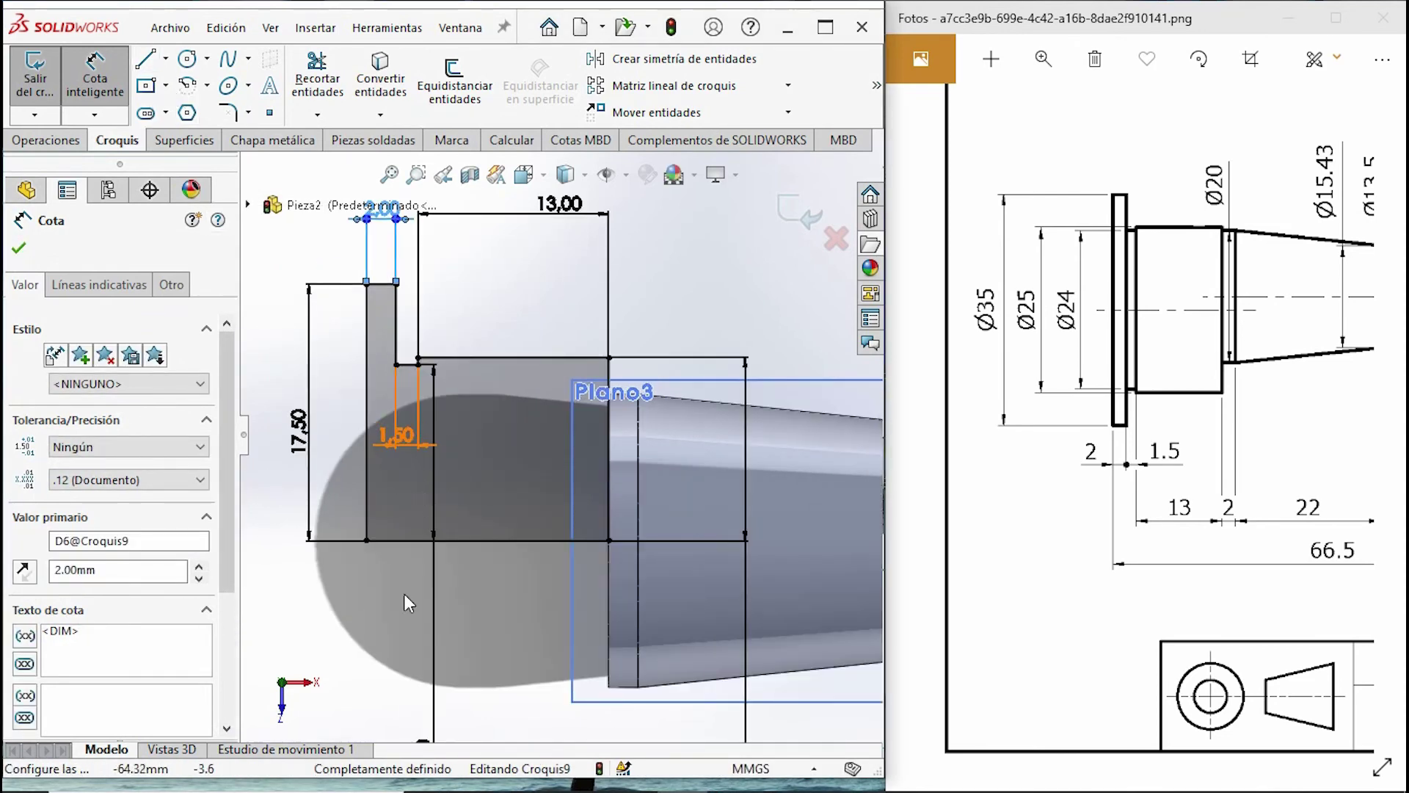
scroll(328, 622, "up", 2)
left_click(371, 596)
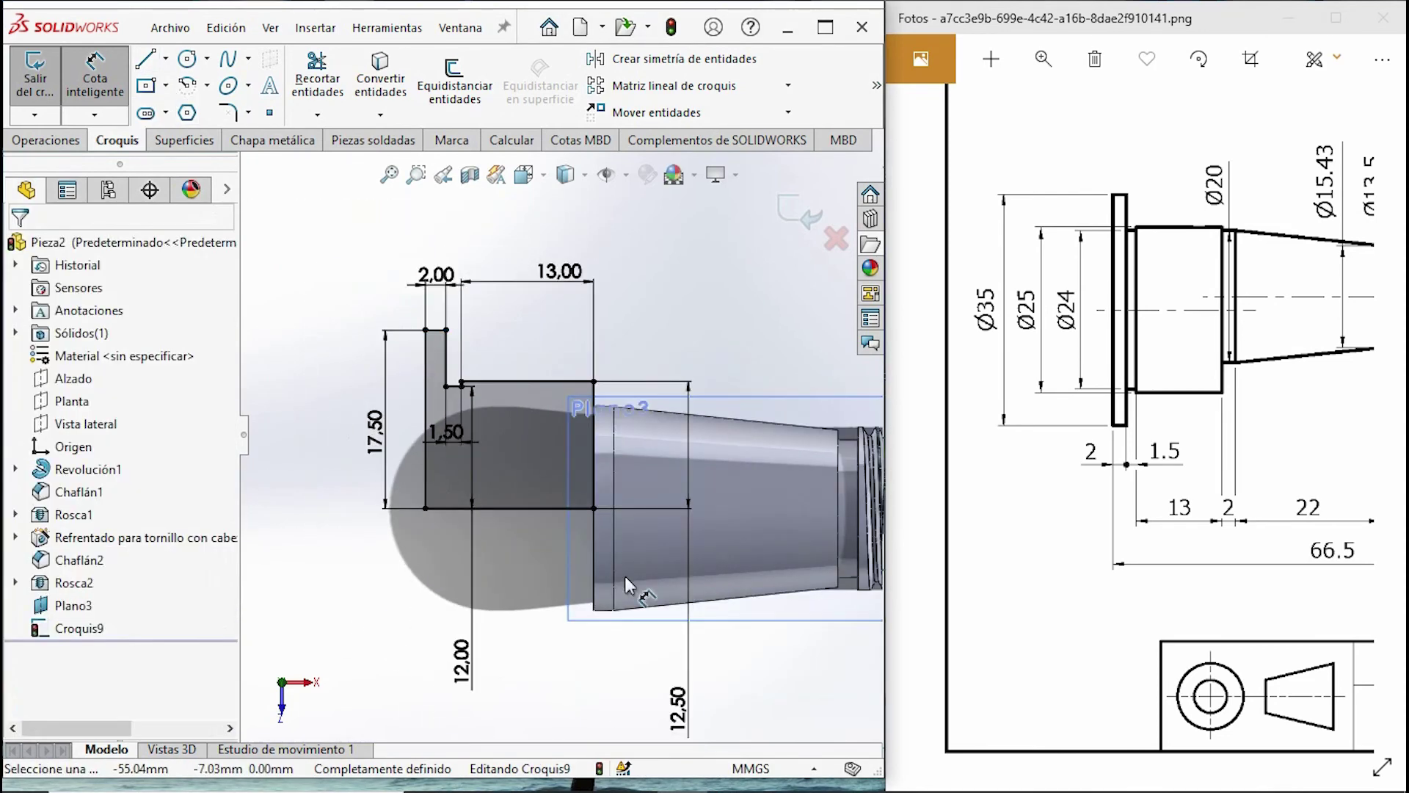
left_click(524, 513)
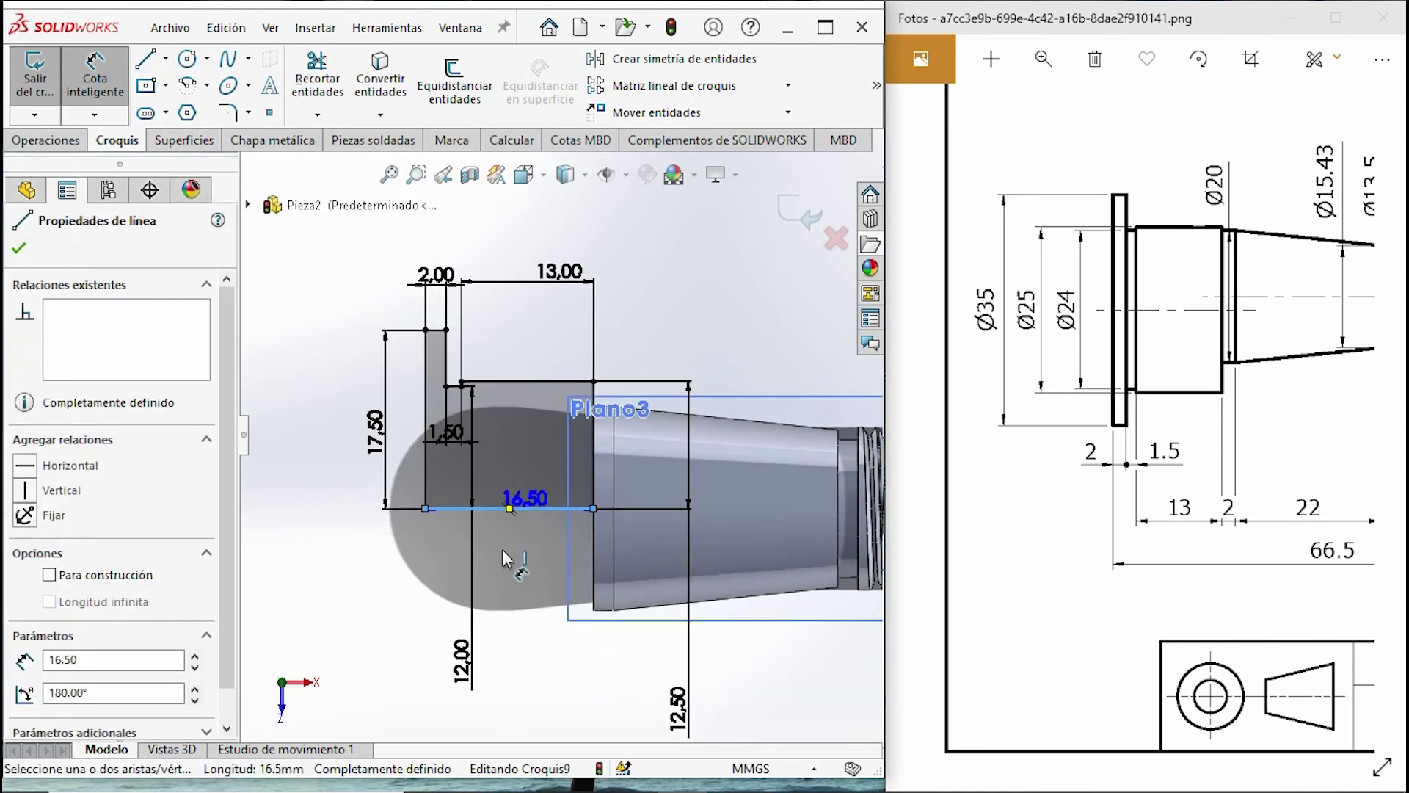
key("Escape")
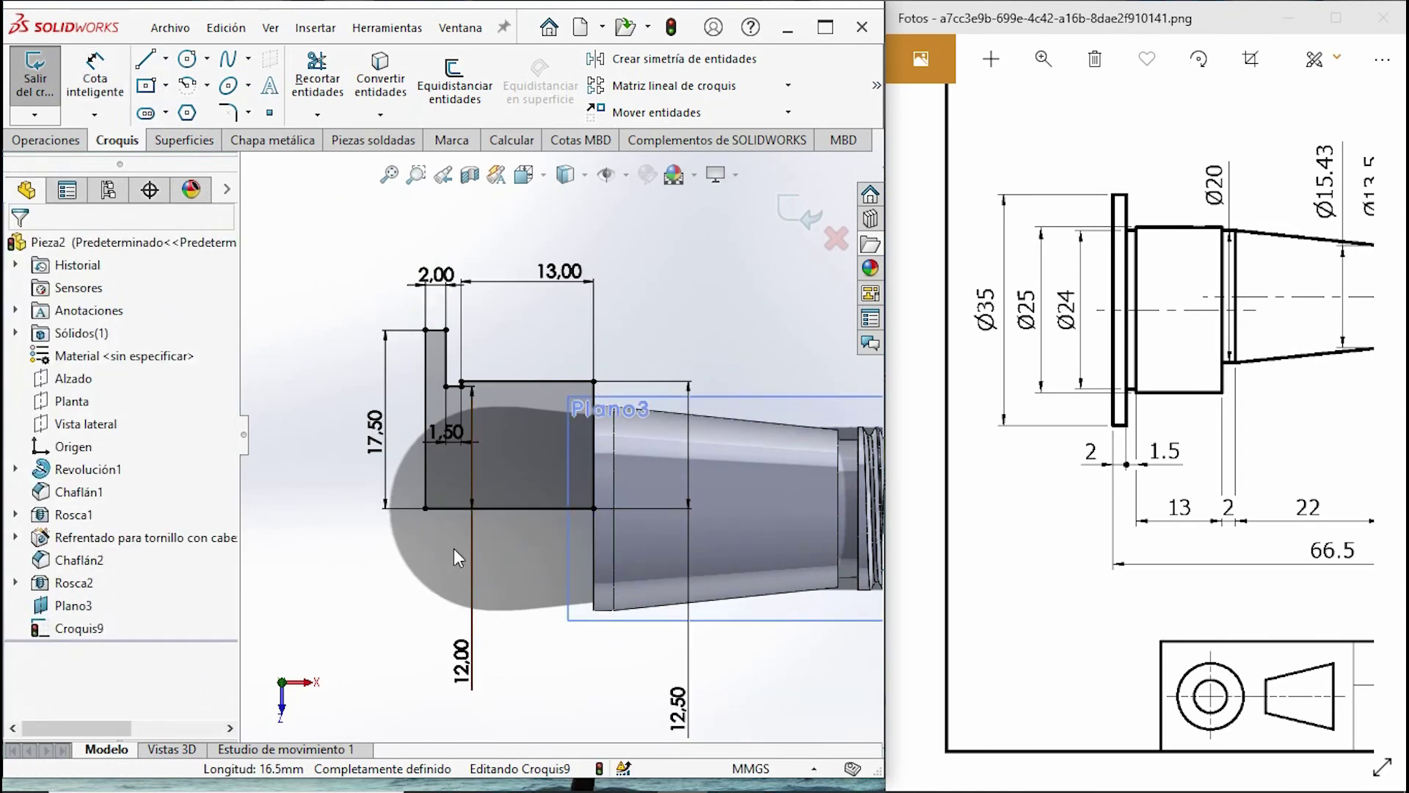
left_click(526, 506)
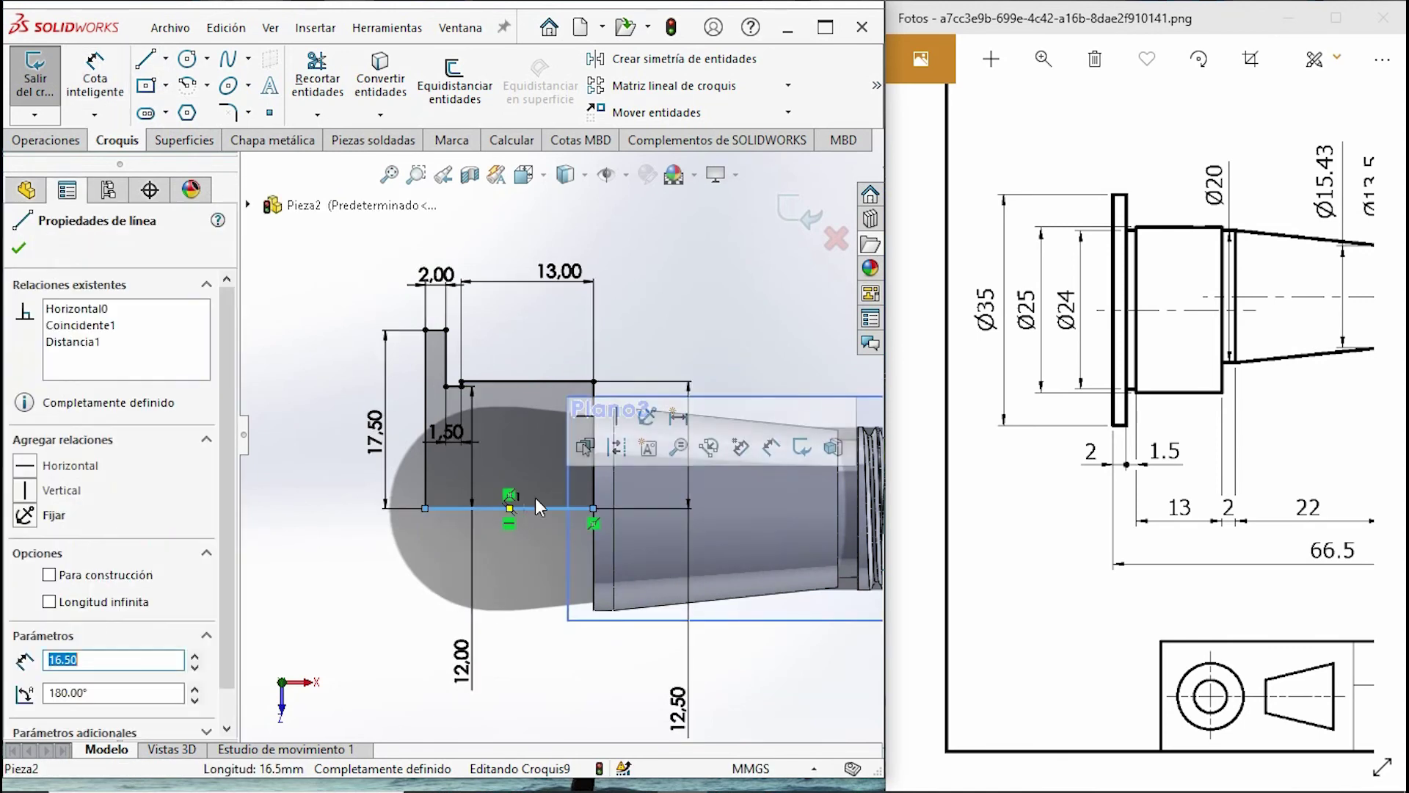
left_click(608, 454)
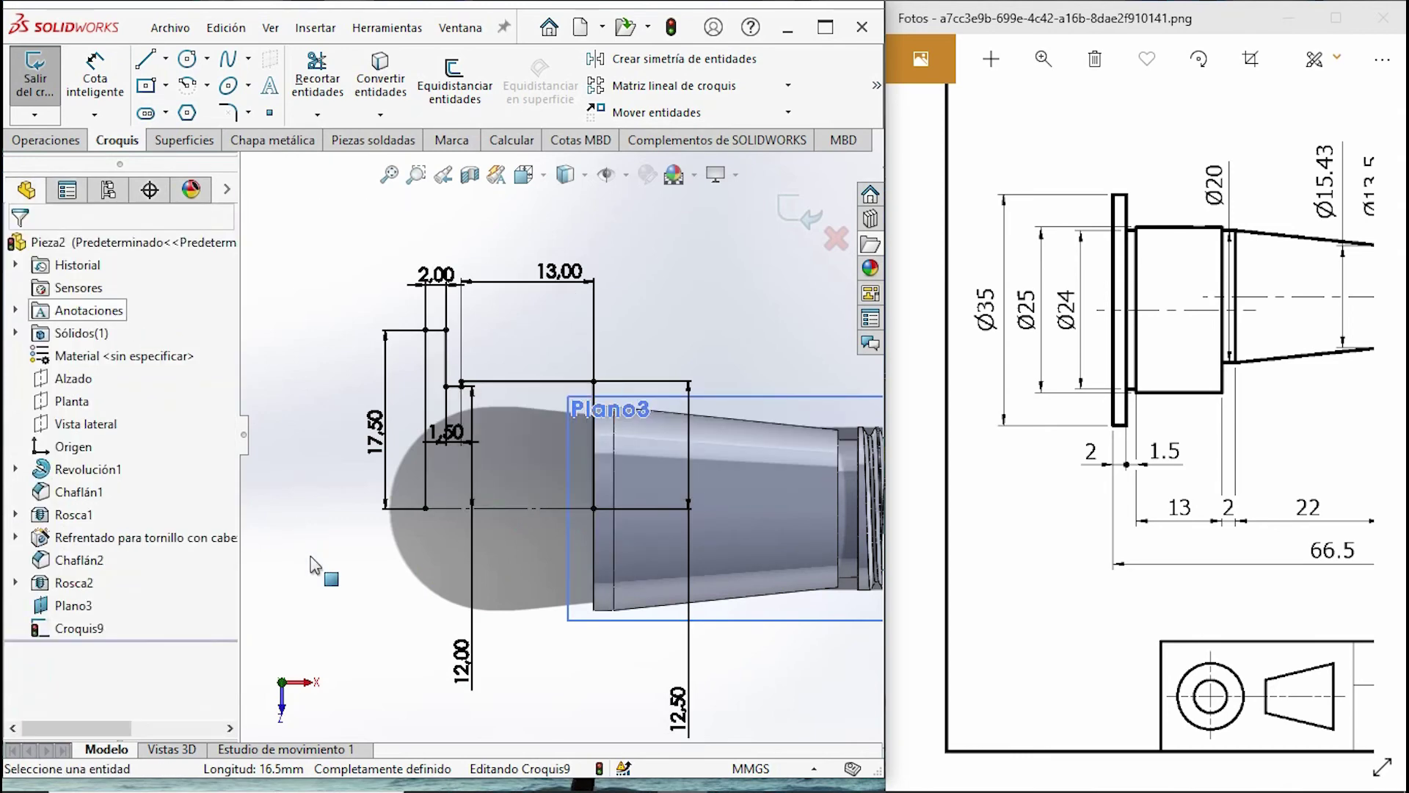
Revolve the half-profile about the horizontal construction line to add the flange, undercut and collar, ending in the isometric view.
scroll(631, 376, "up", 2)
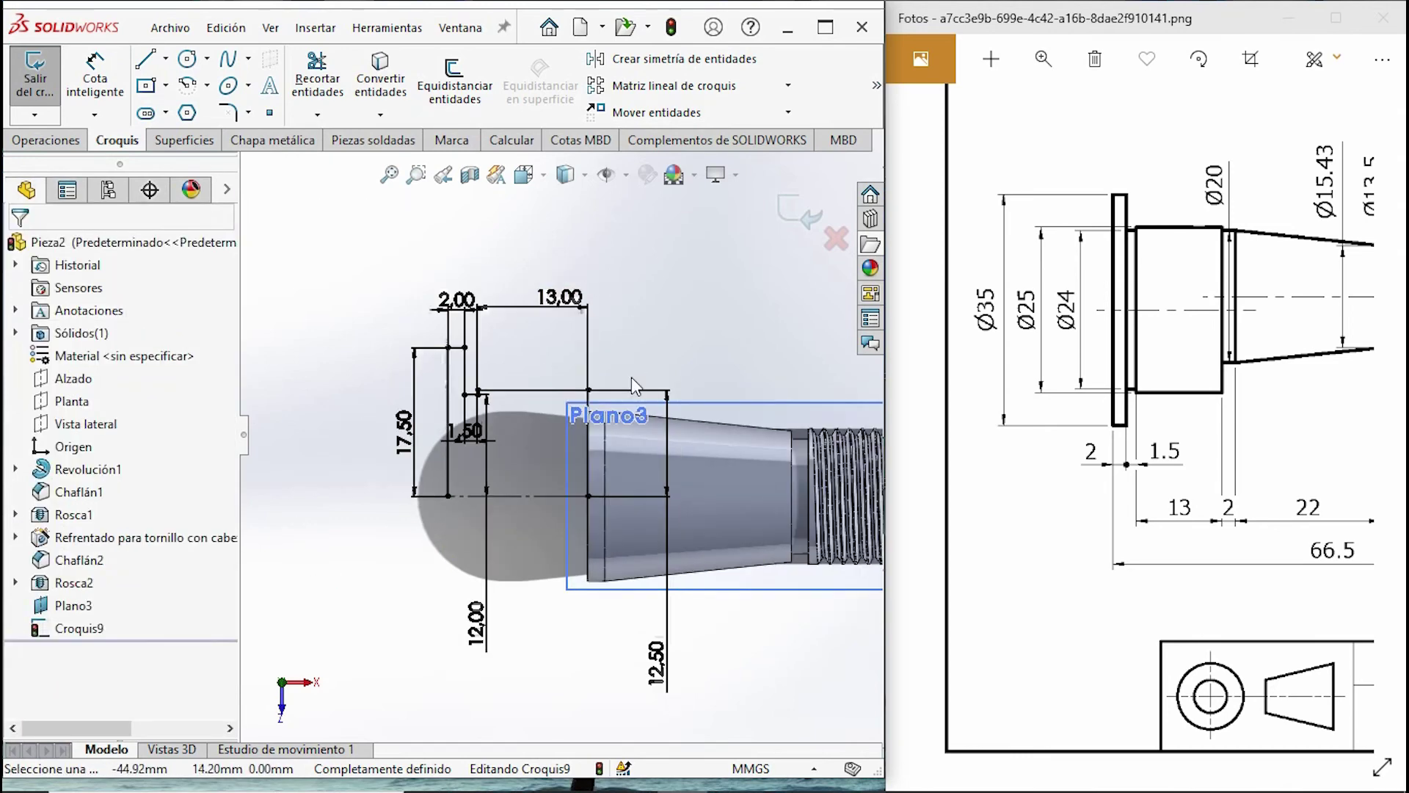
left_click(37, 143)
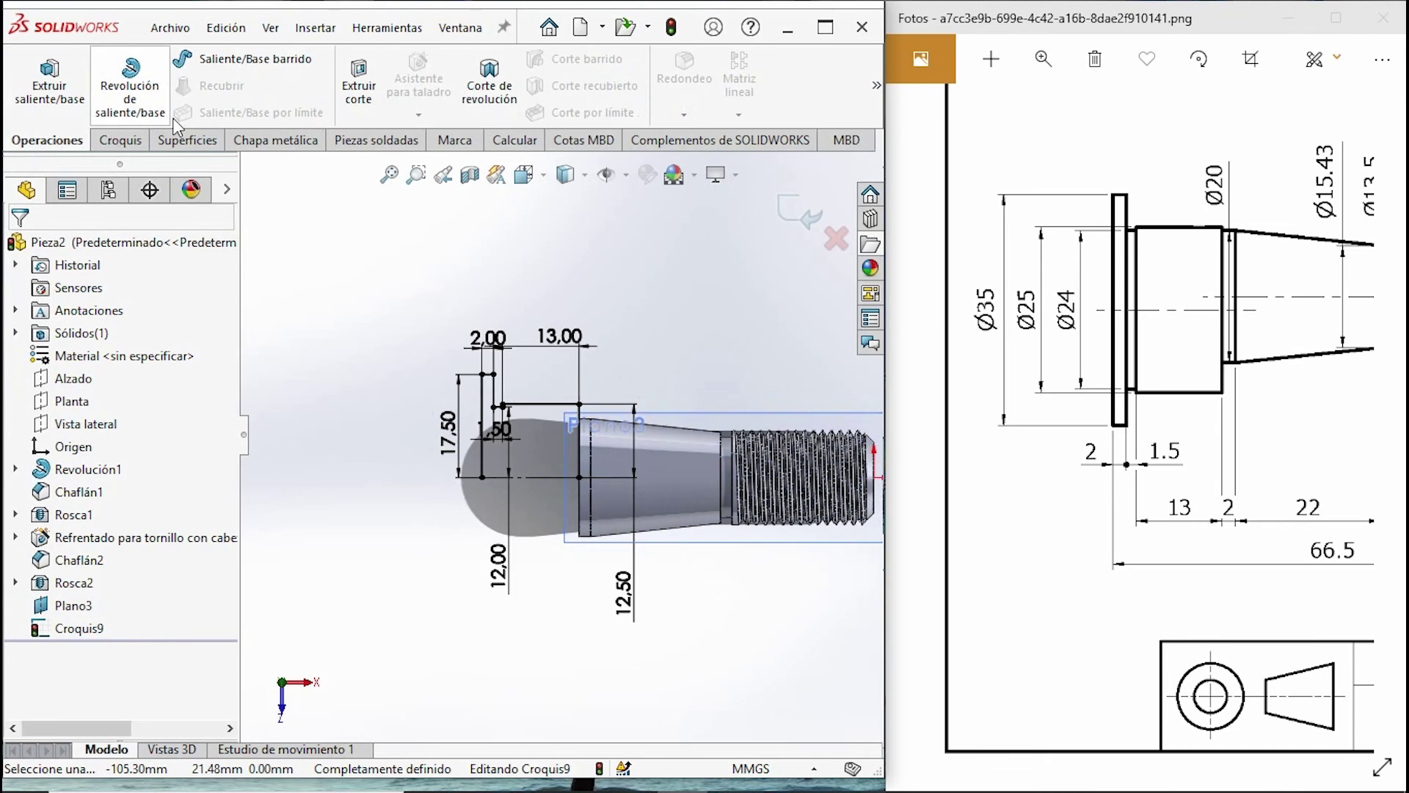
left_click(130, 91)
left_click(752, 416)
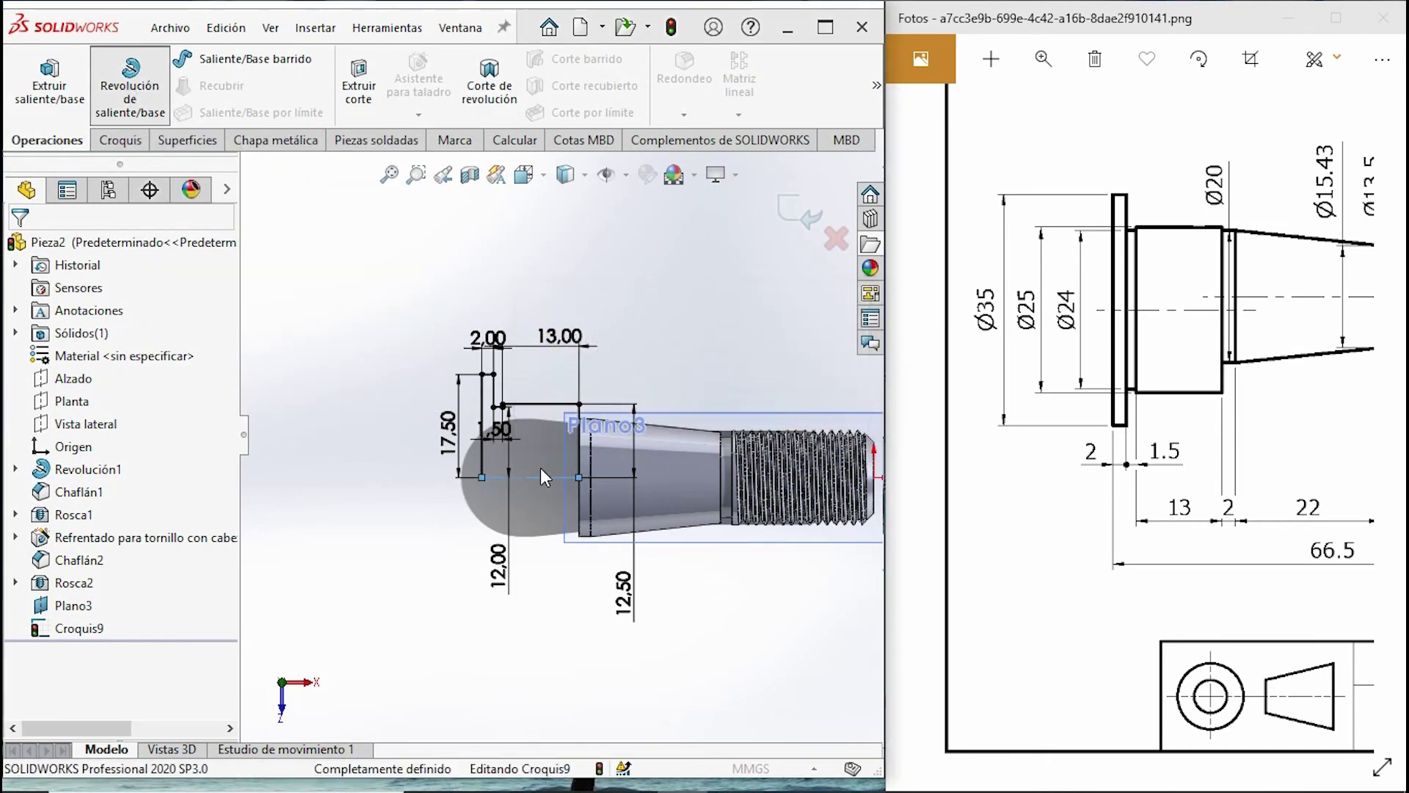
middle_click_drag(551, 446, 455, 506)
left_click(22, 250)
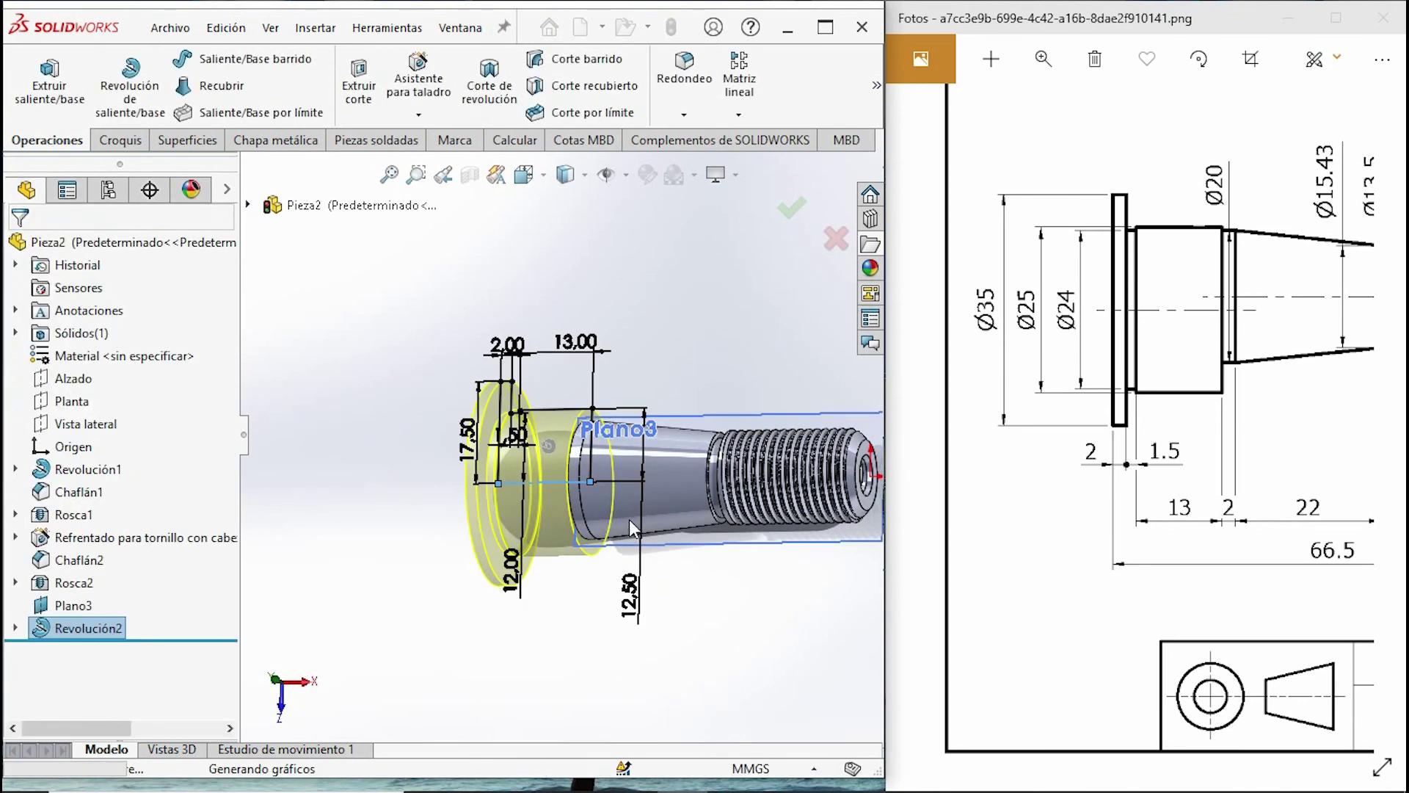
middle_click_drag(647, 526, 237, 222)
middle_click_drag(691, 519, 695, 444)
key("ctrl+7")
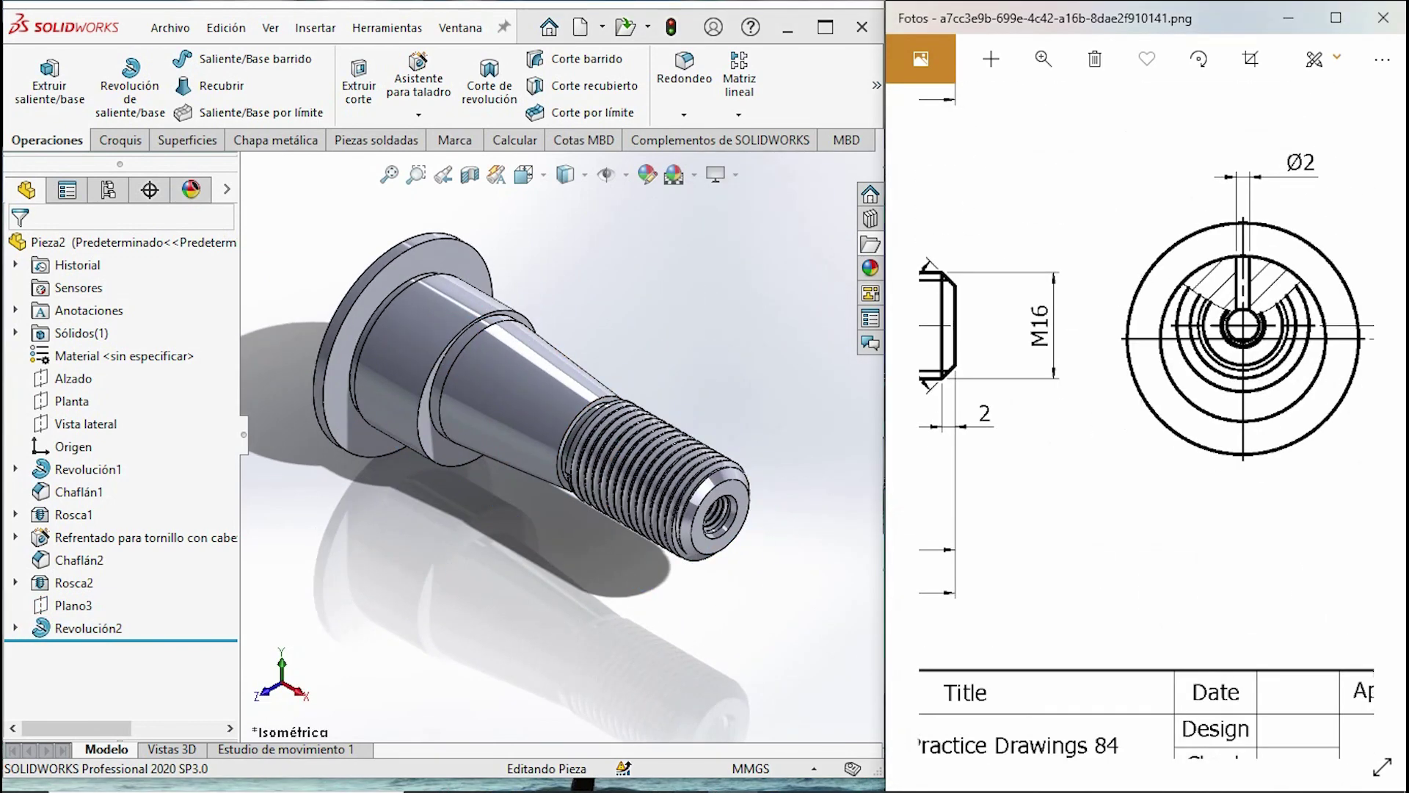
Check the cross hole's diameter and position in the drawing and start a new sketch on Plano3.
left_click_drag(1246, 324, 1151, 373)
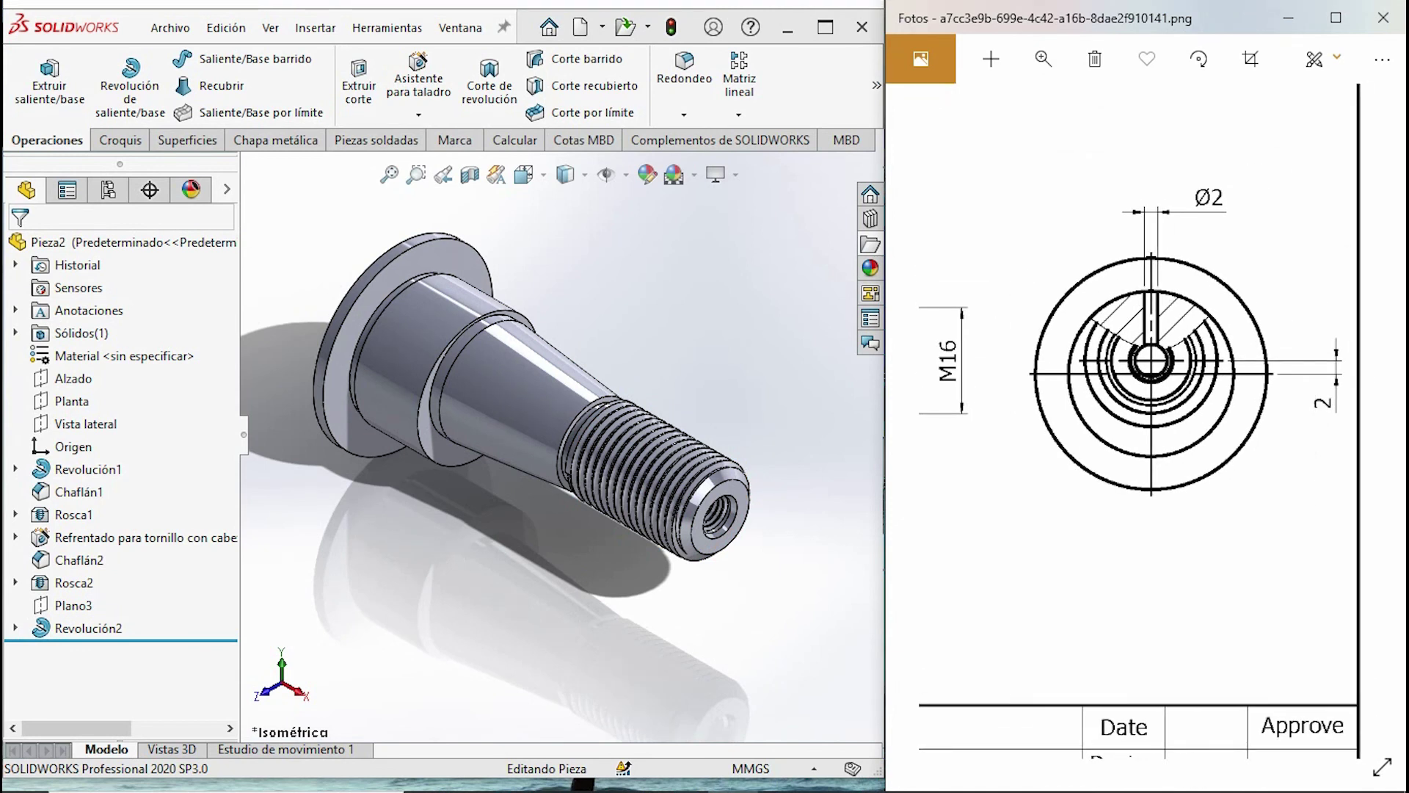
mouse_move(1151, 373)
left_mouse_down()
mouse_move(1188, 446)
mouse_move(1164, 452)
mouse_move(1395, 716)
left_mouse_up()
left_click_drag(1085, 440, 1290, 417)
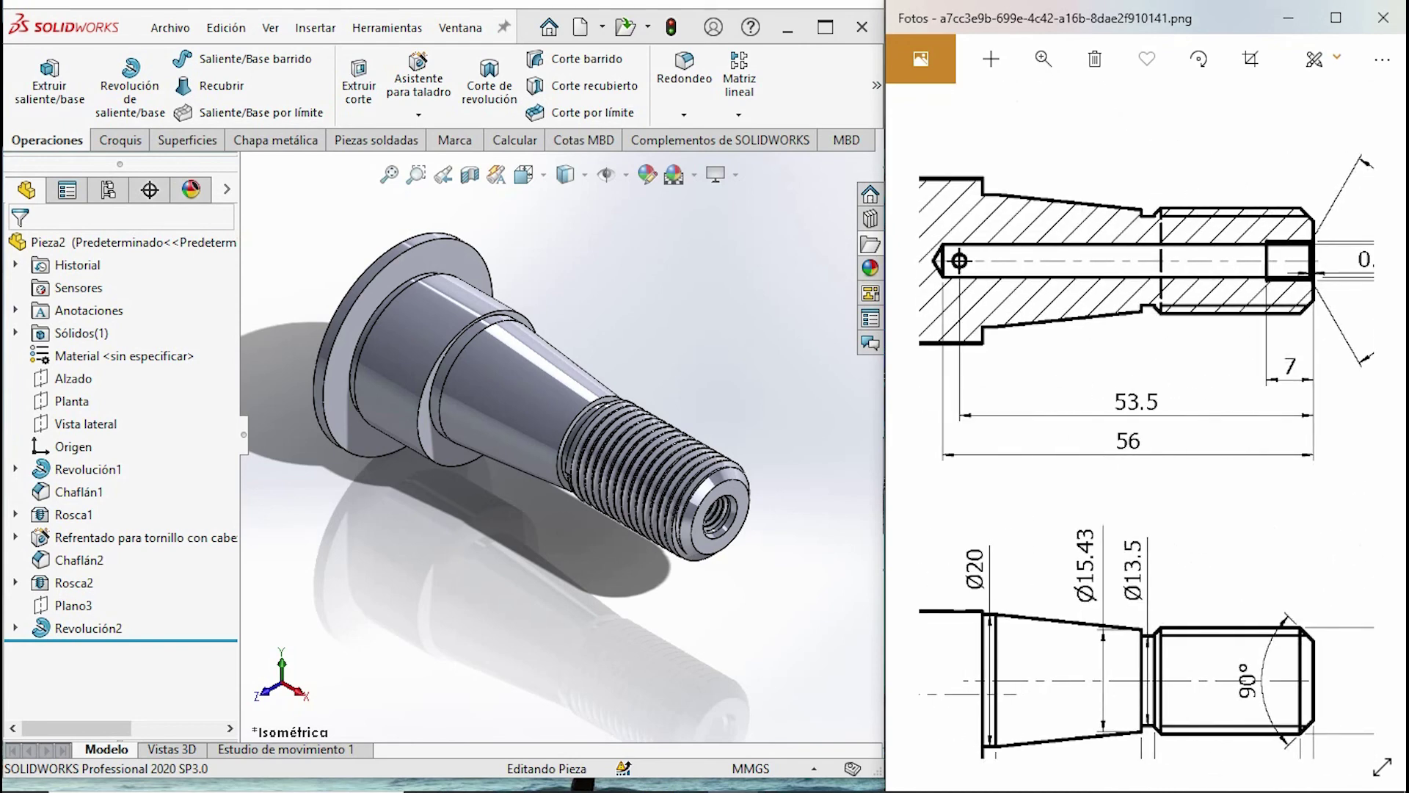
left_click(38, 606)
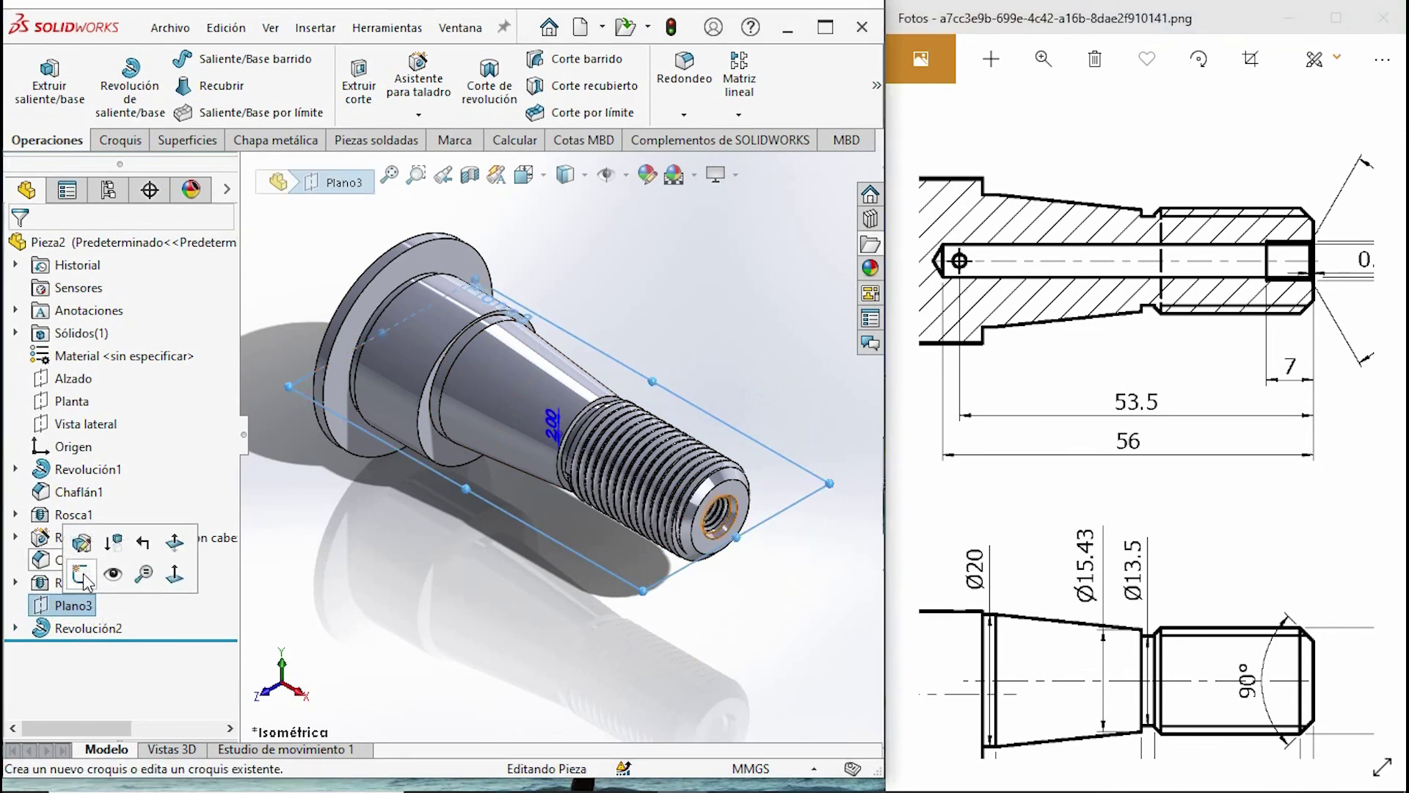
left_click(80, 575)
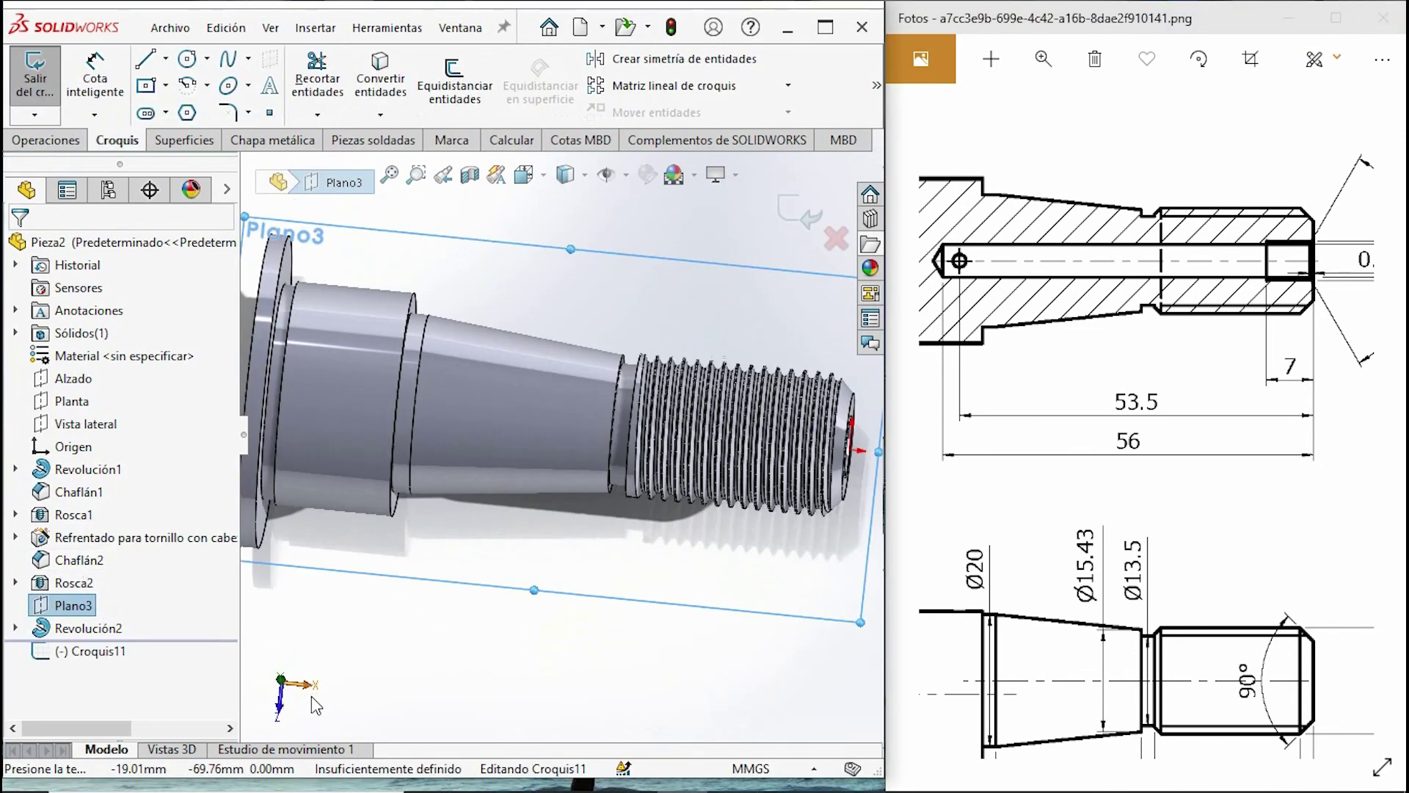
Sketch a circle about 3.8 mm in diameter on the shaft's axis within the collar, about 53.2 mm from the origin.
left_click(147, 63)
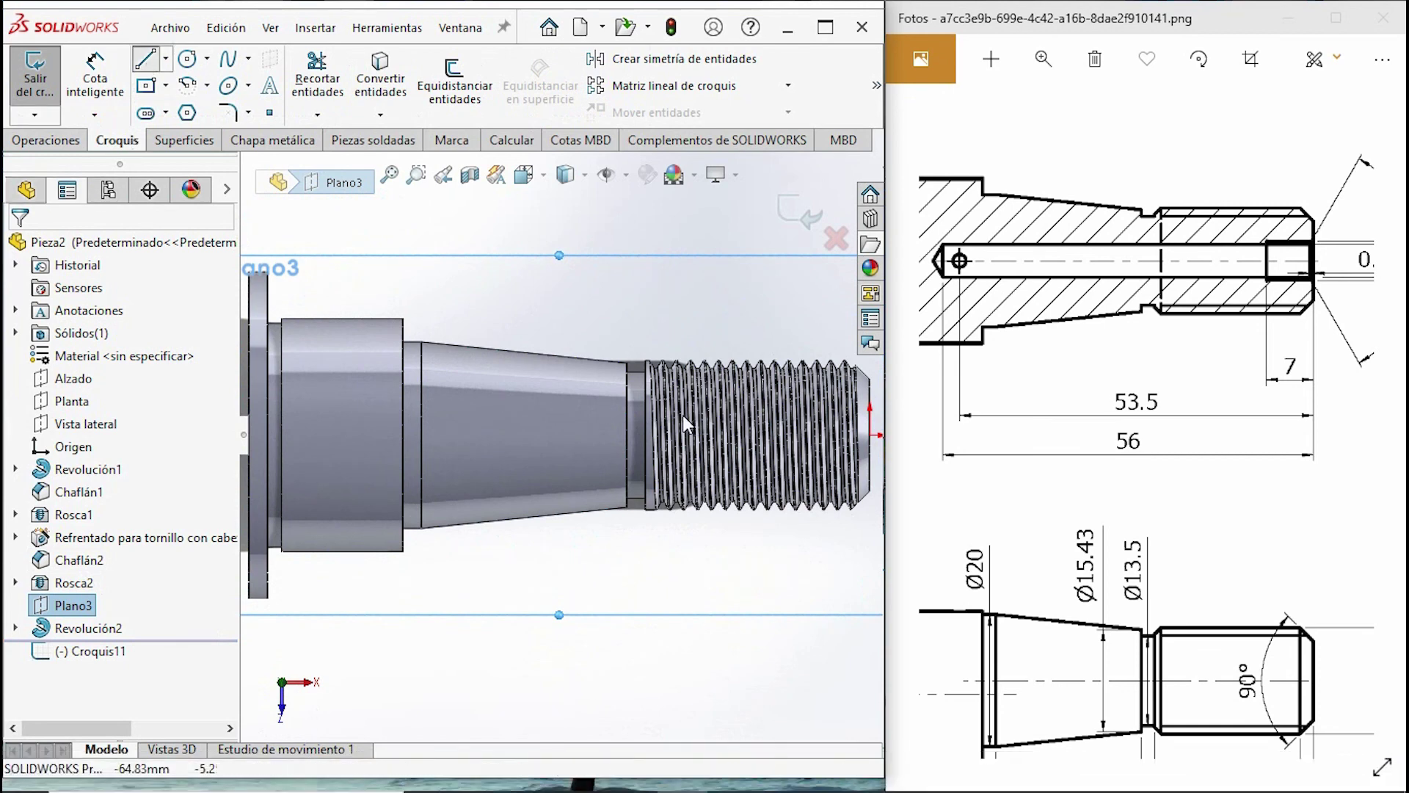
left_click(188, 64)
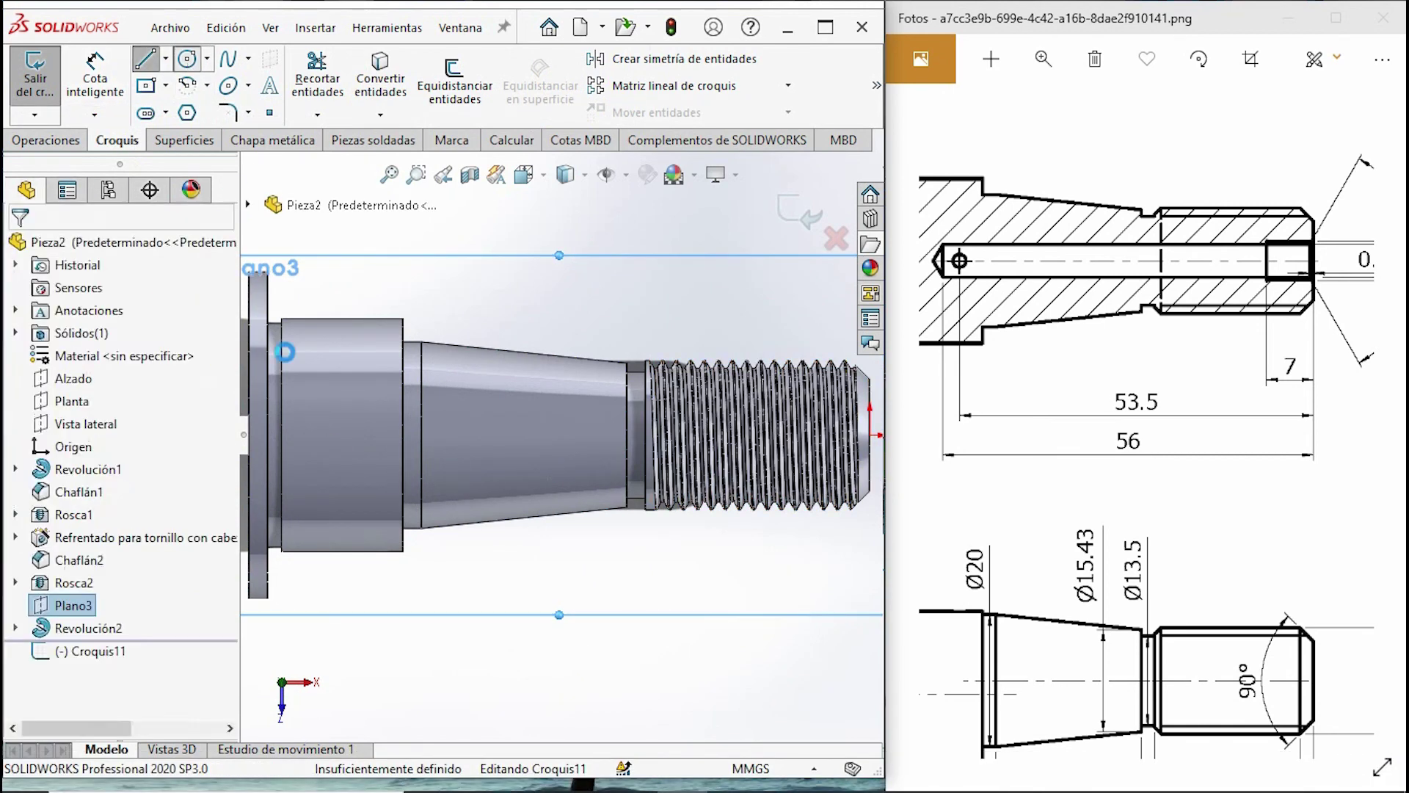
left_click(373, 435)
left_click(387, 447)
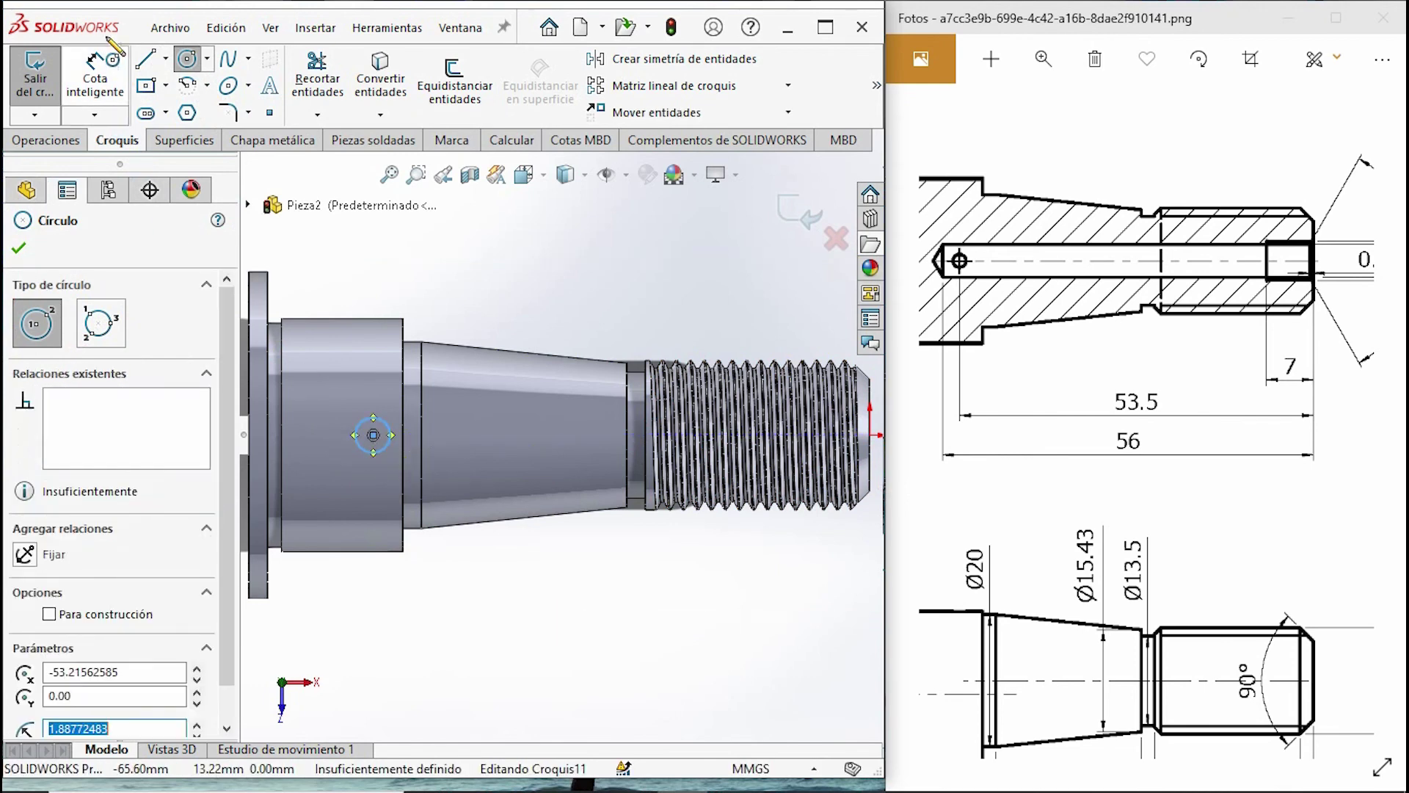
Dimension the cross-hole circle on the collar with a diameter of 2 mm.
left_click(108, 62)
left_click(380, 419)
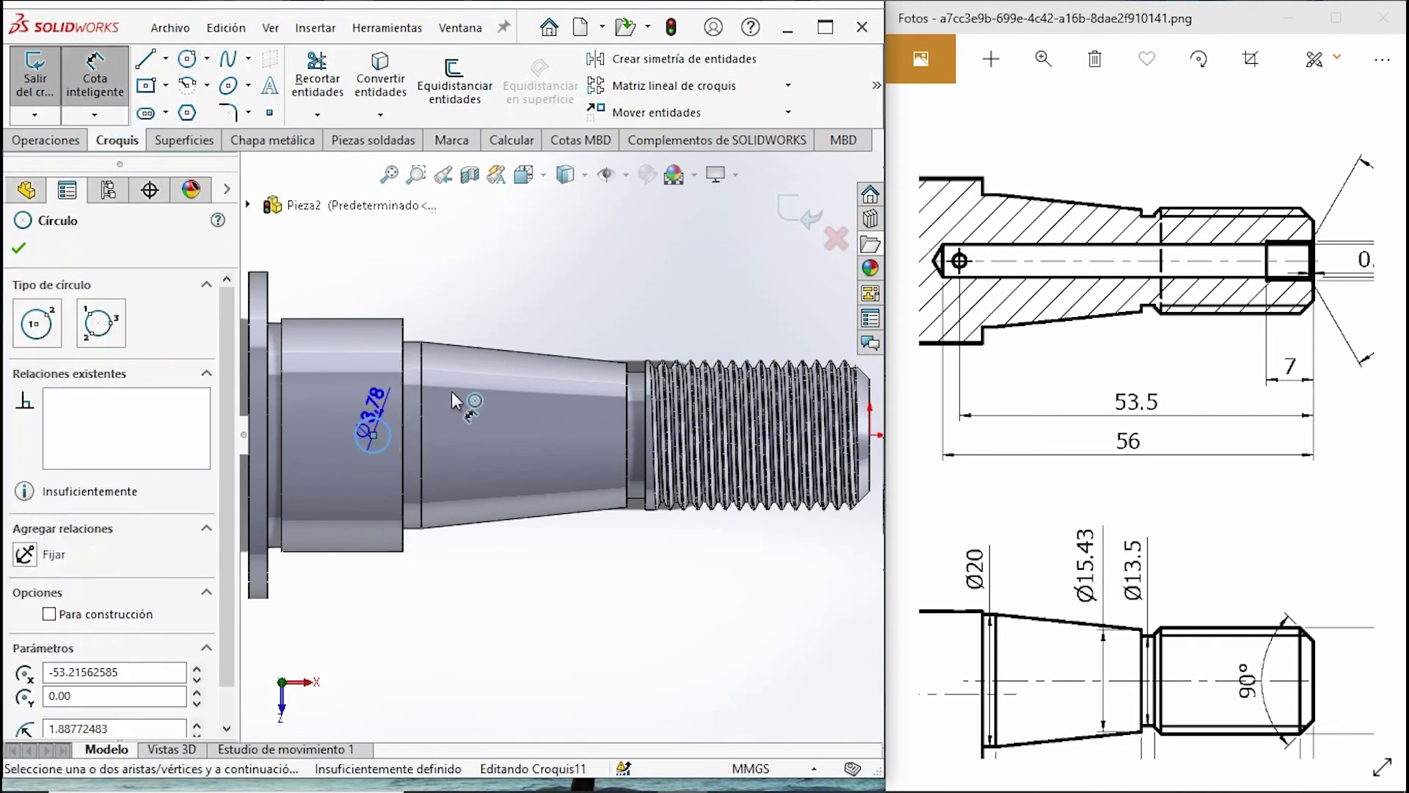
left_click(452, 388)
type("2")
key("Return")
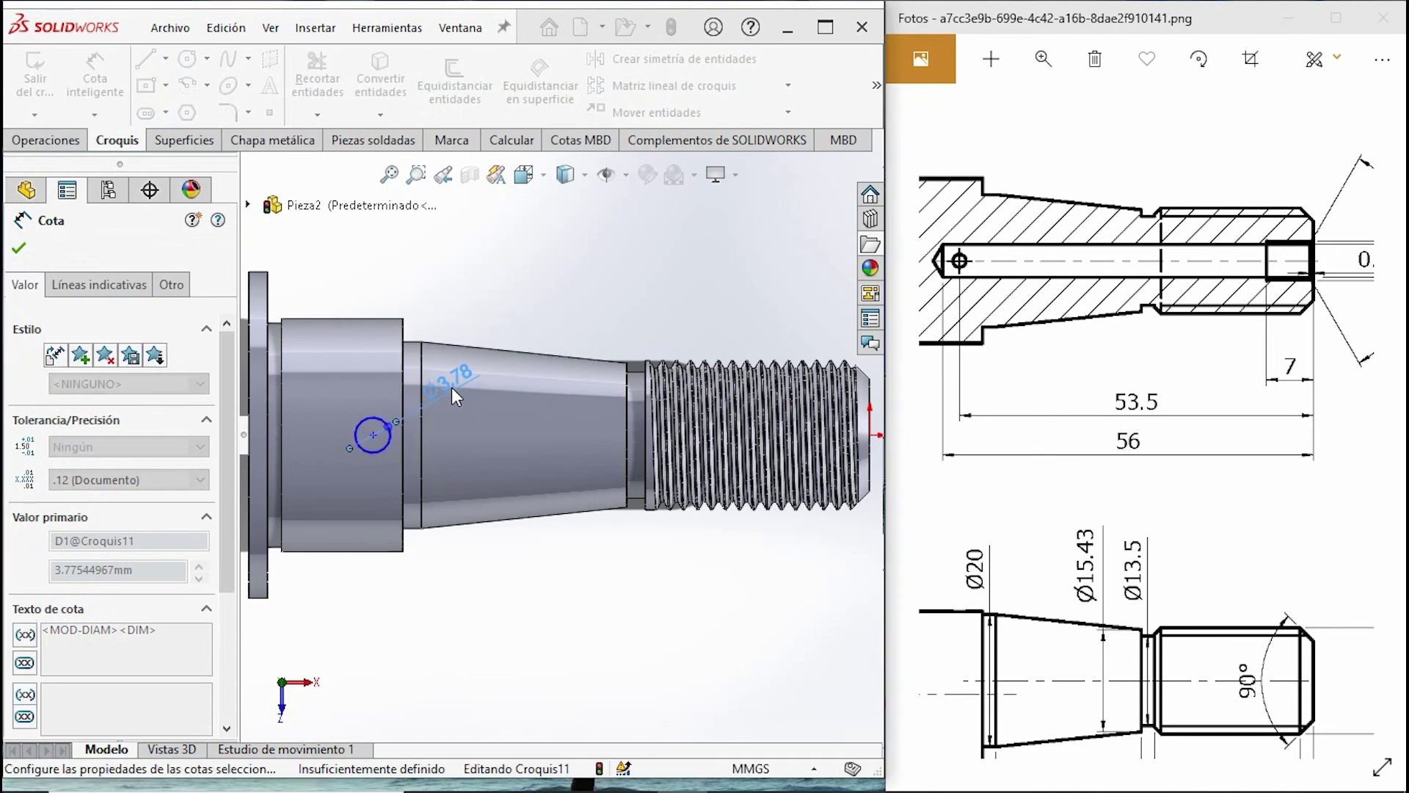
key("Escape")
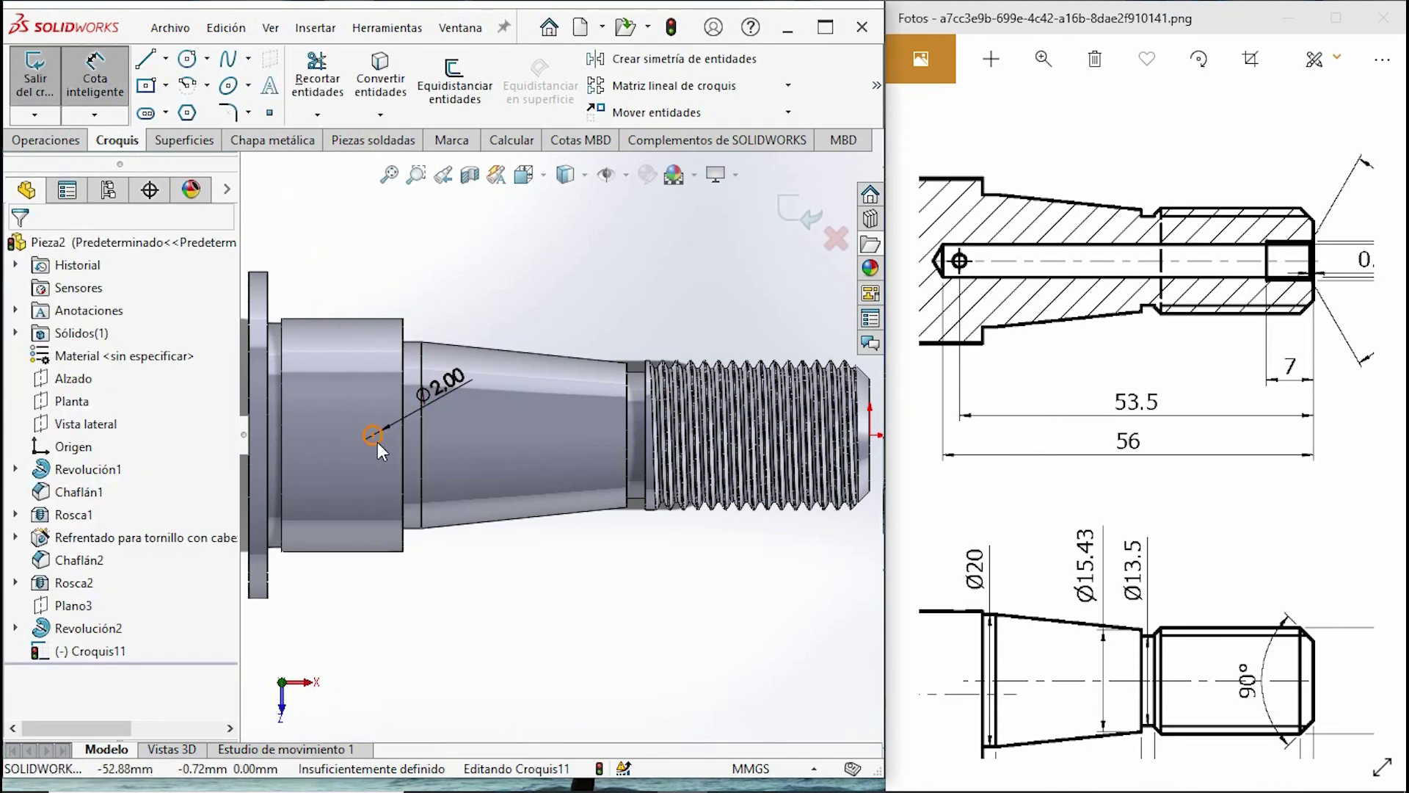
Dimension the horizontal distance from the circle's center to the origin at the threaded end as 53.5 mm.
left_click(373, 436)
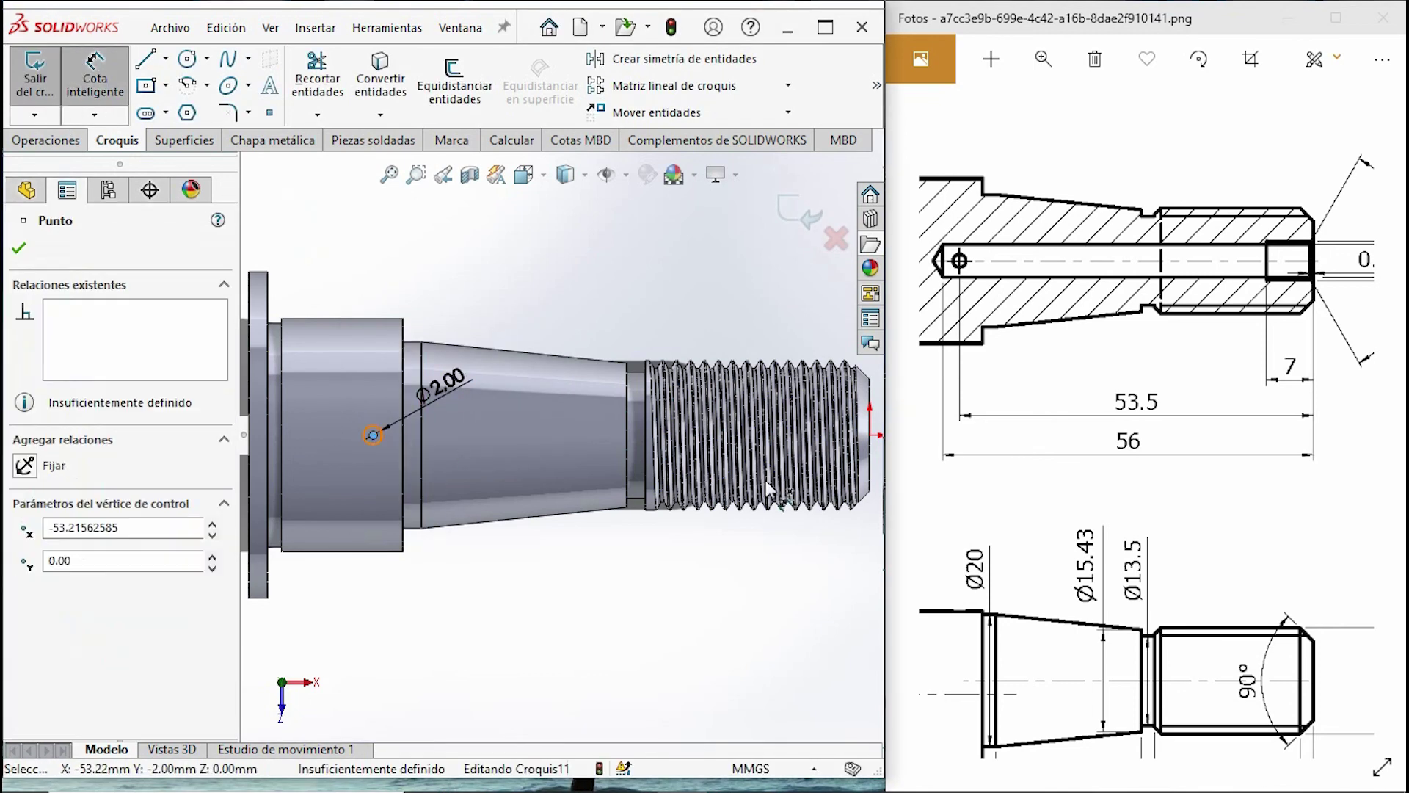
left_click(870, 436)
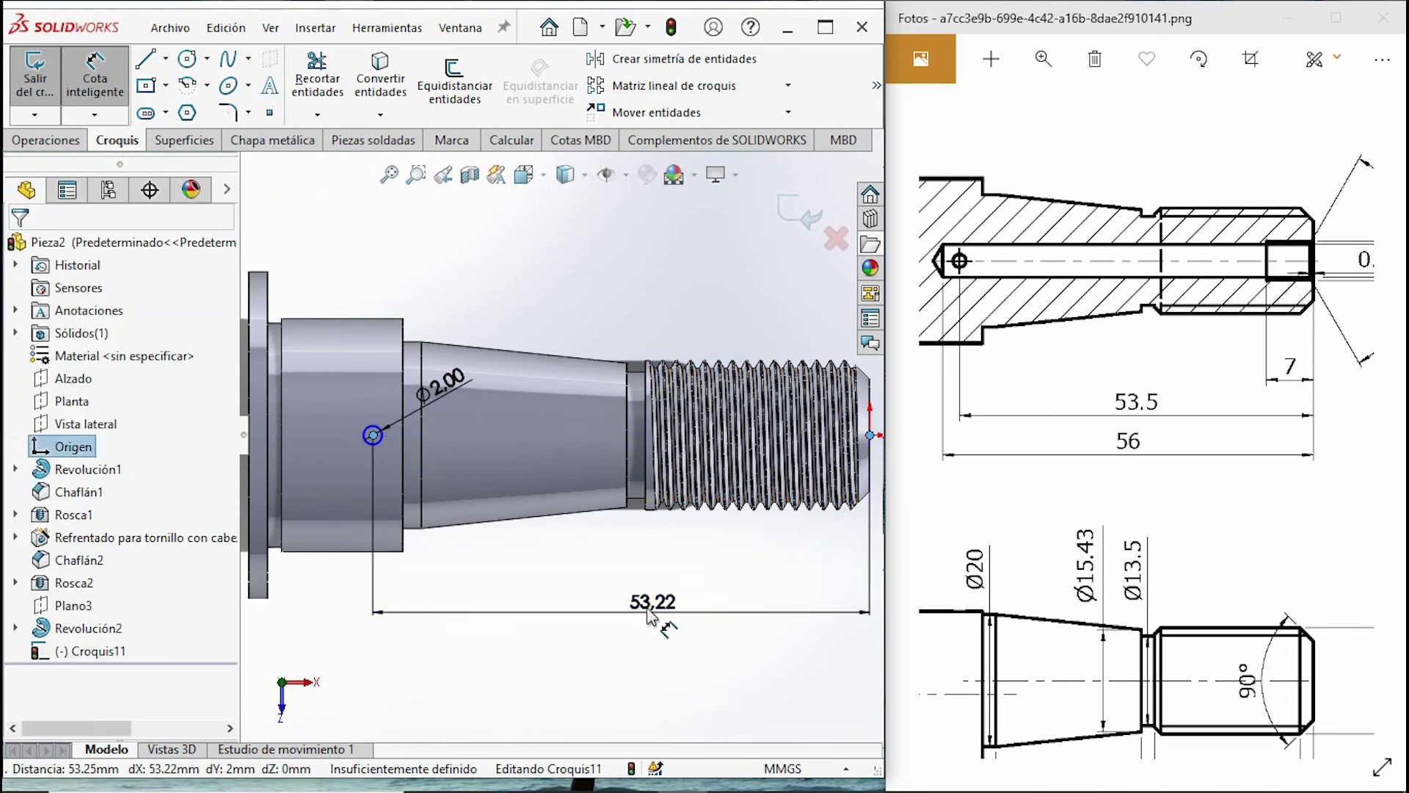
left_click(665, 613)
type("55")
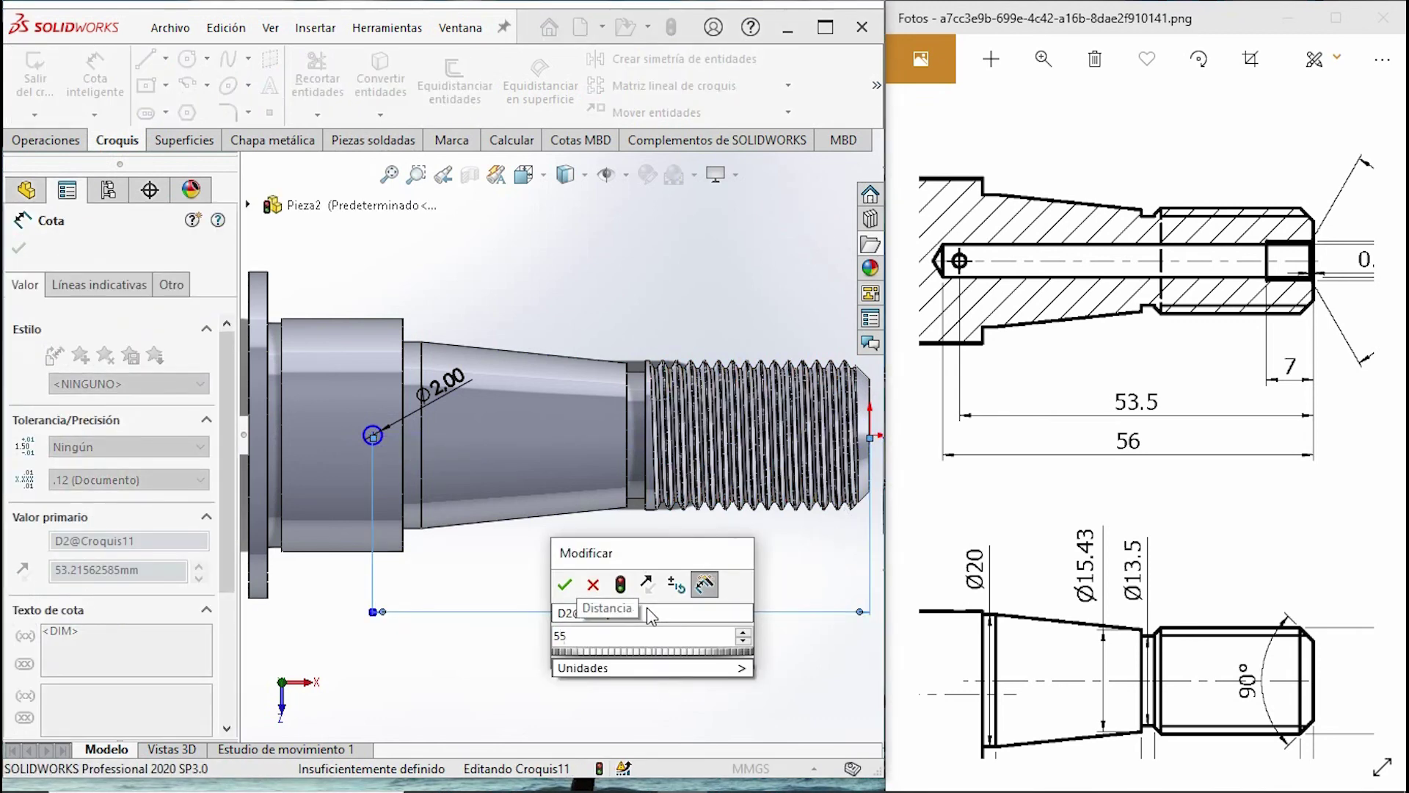
type(".5")
key("Return")
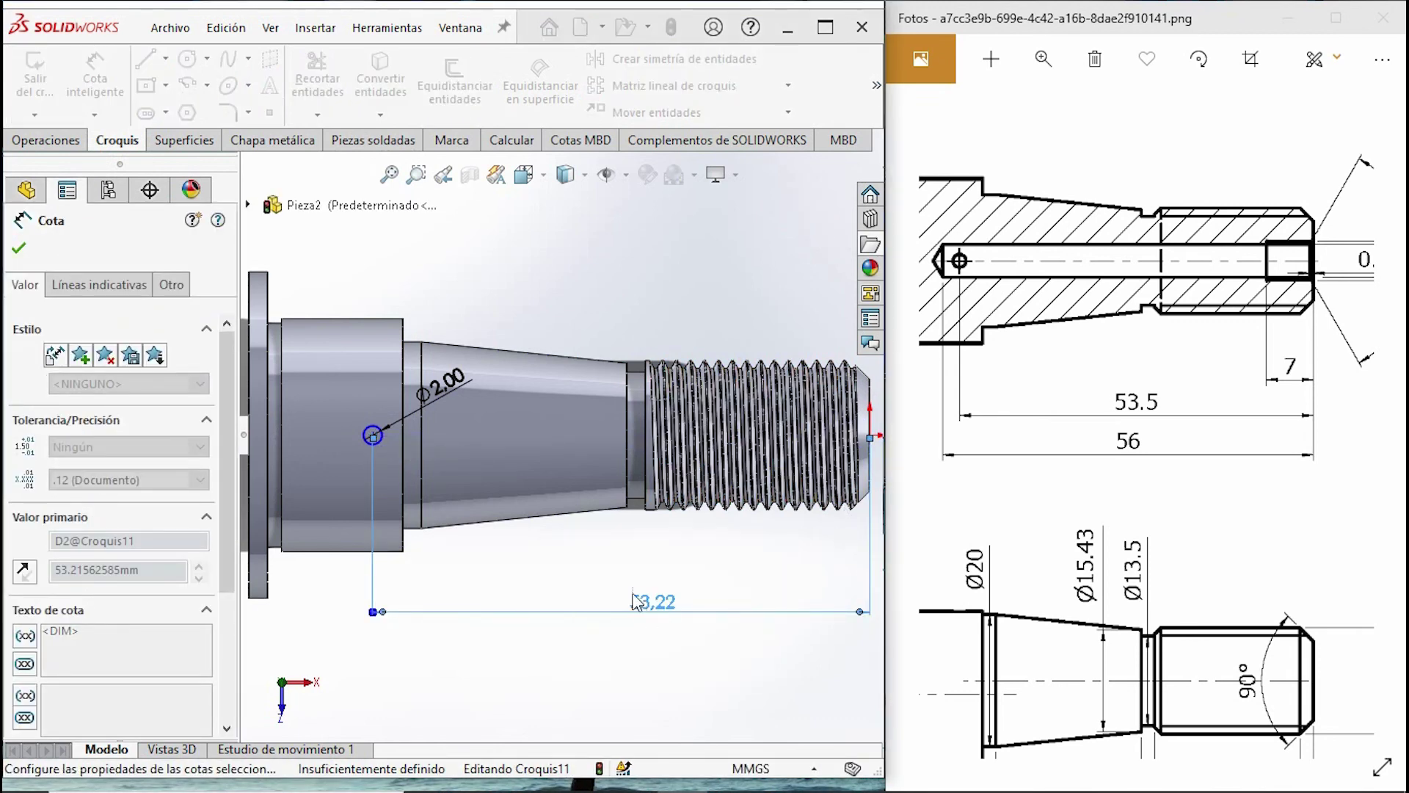
left_click(26, 252)
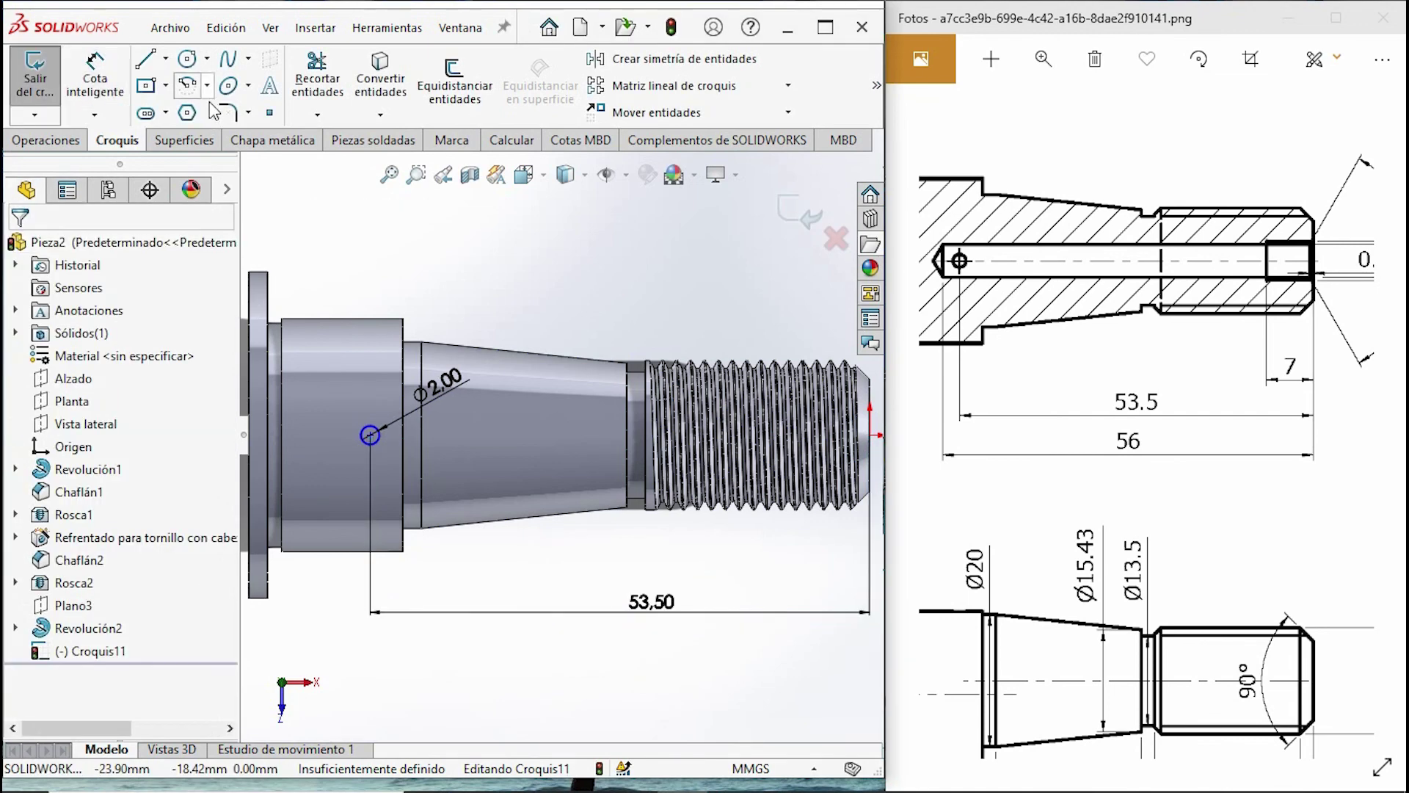
Cut the circle through the collar with an extruded cut set to Por todo: ambos, ending in the isometric view.
left_click(45, 139)
left_click(366, 91)
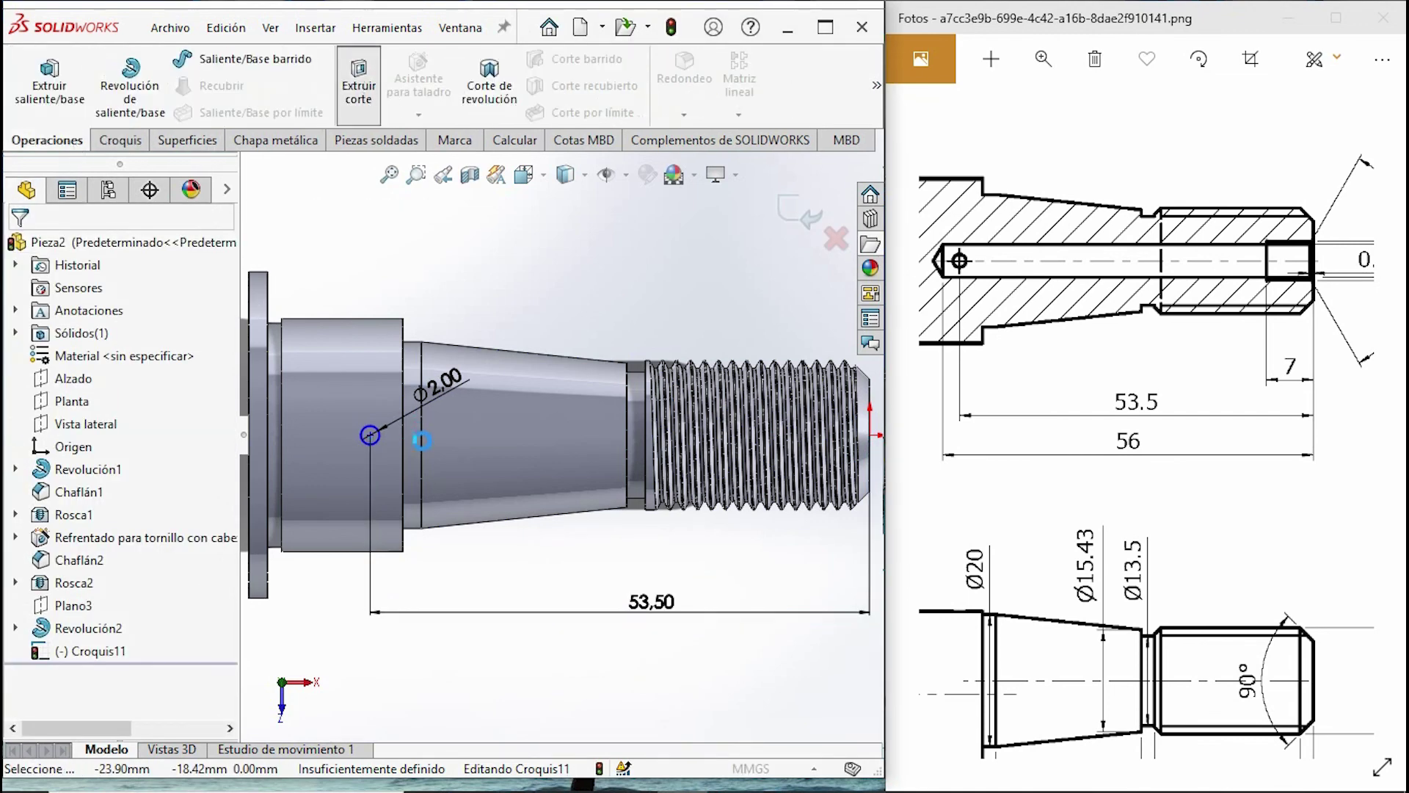
scroll(367, 439, "down", 3)
middle_click_drag(415, 343, 387, 284)
left_click(132, 372)
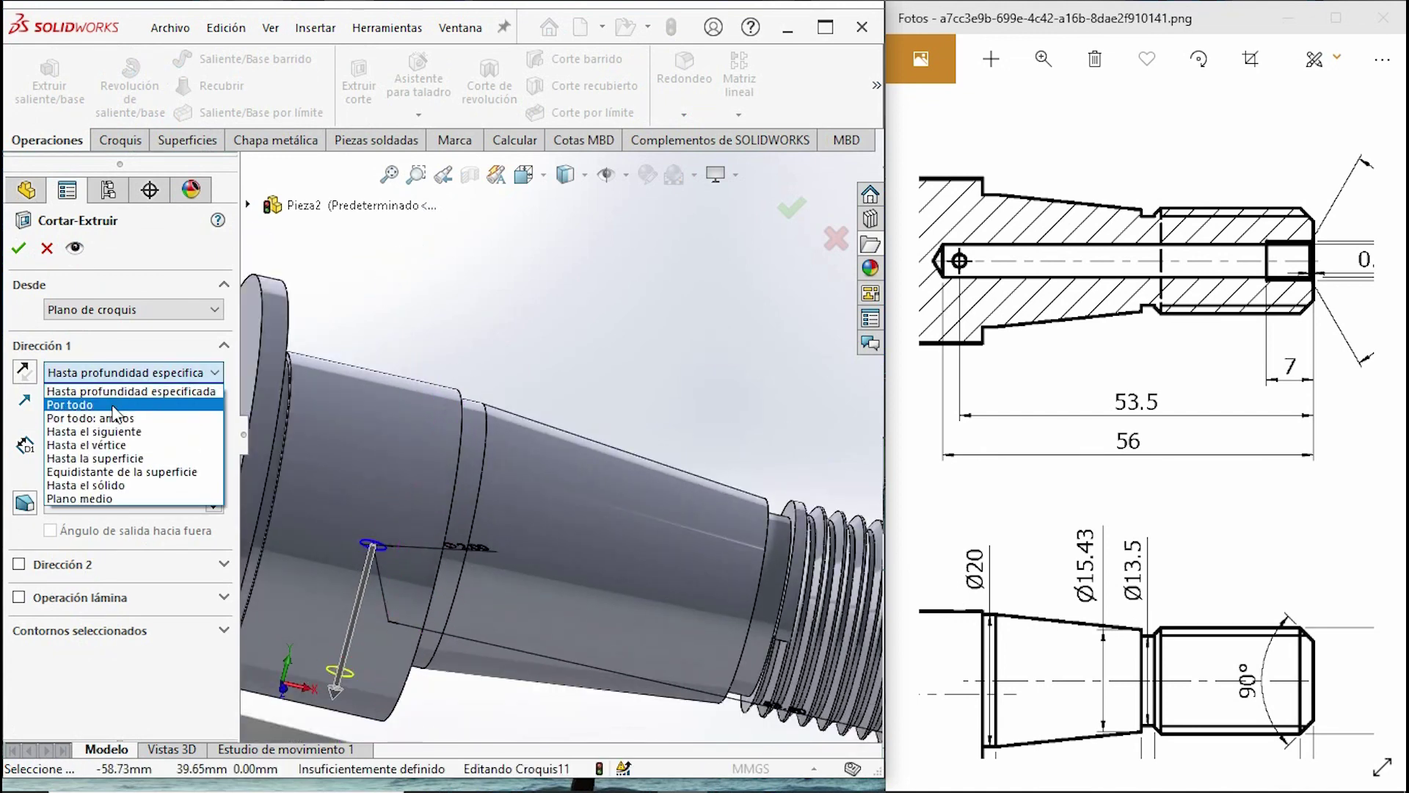
left_click(135, 418)
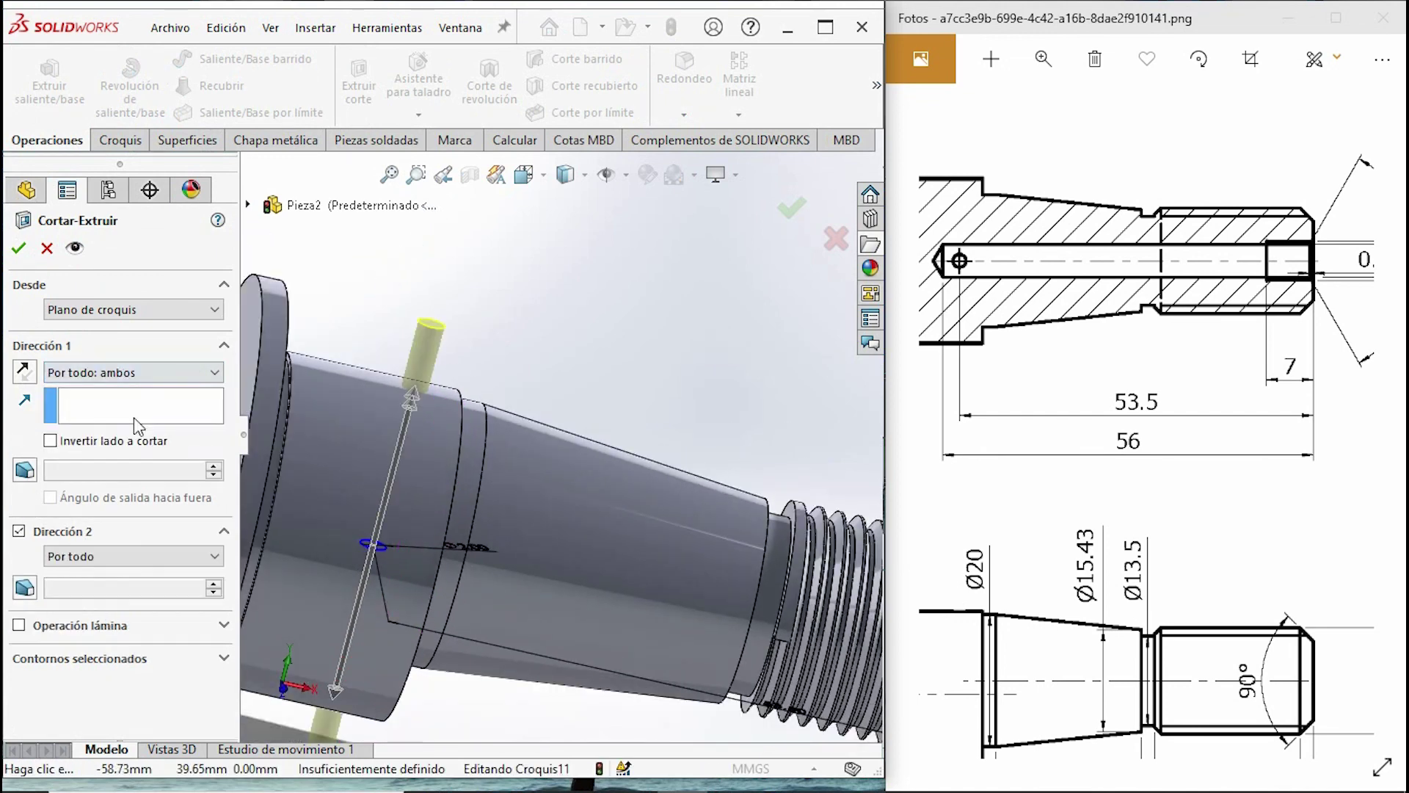
left_click(18, 249)
scroll(477, 492, "up", 3)
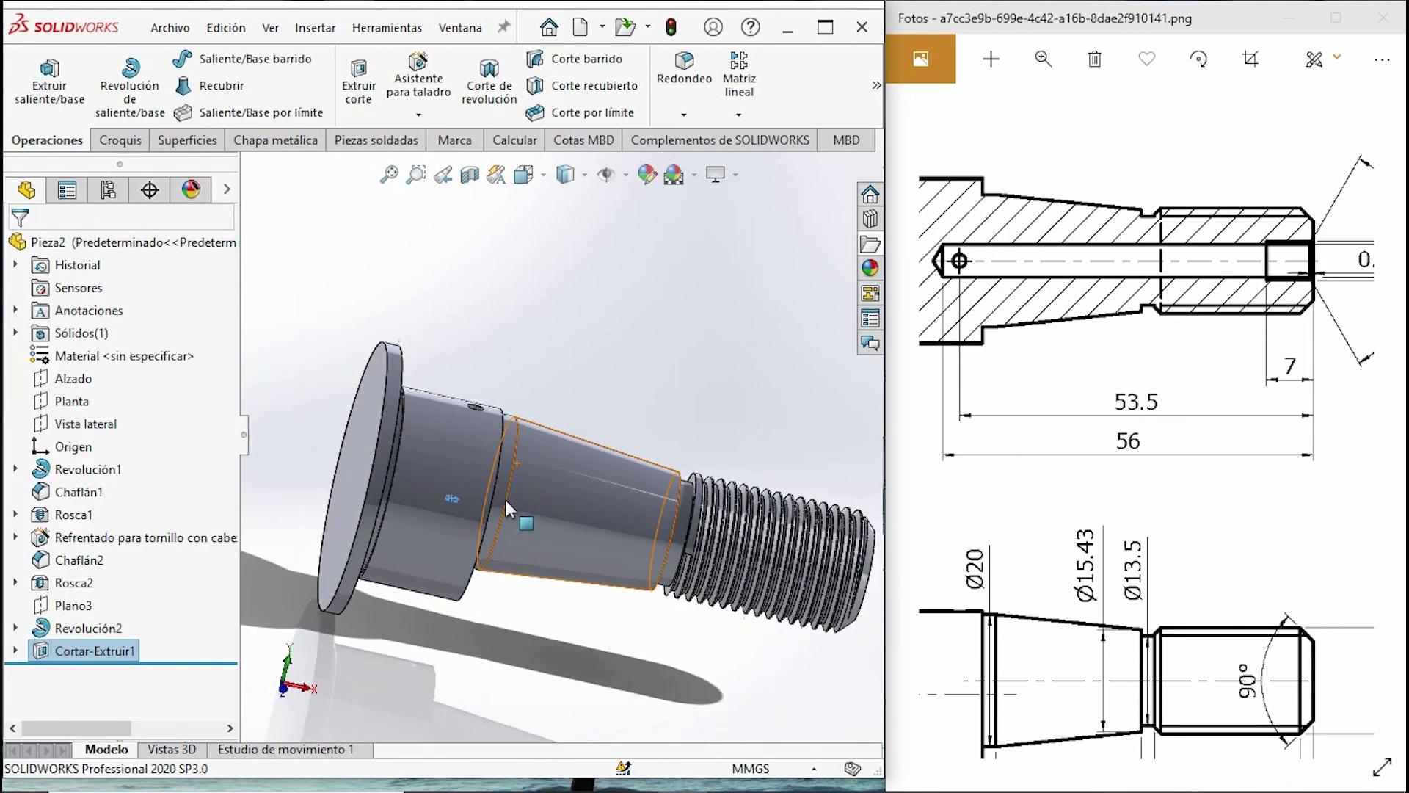
key("ctrl+7")
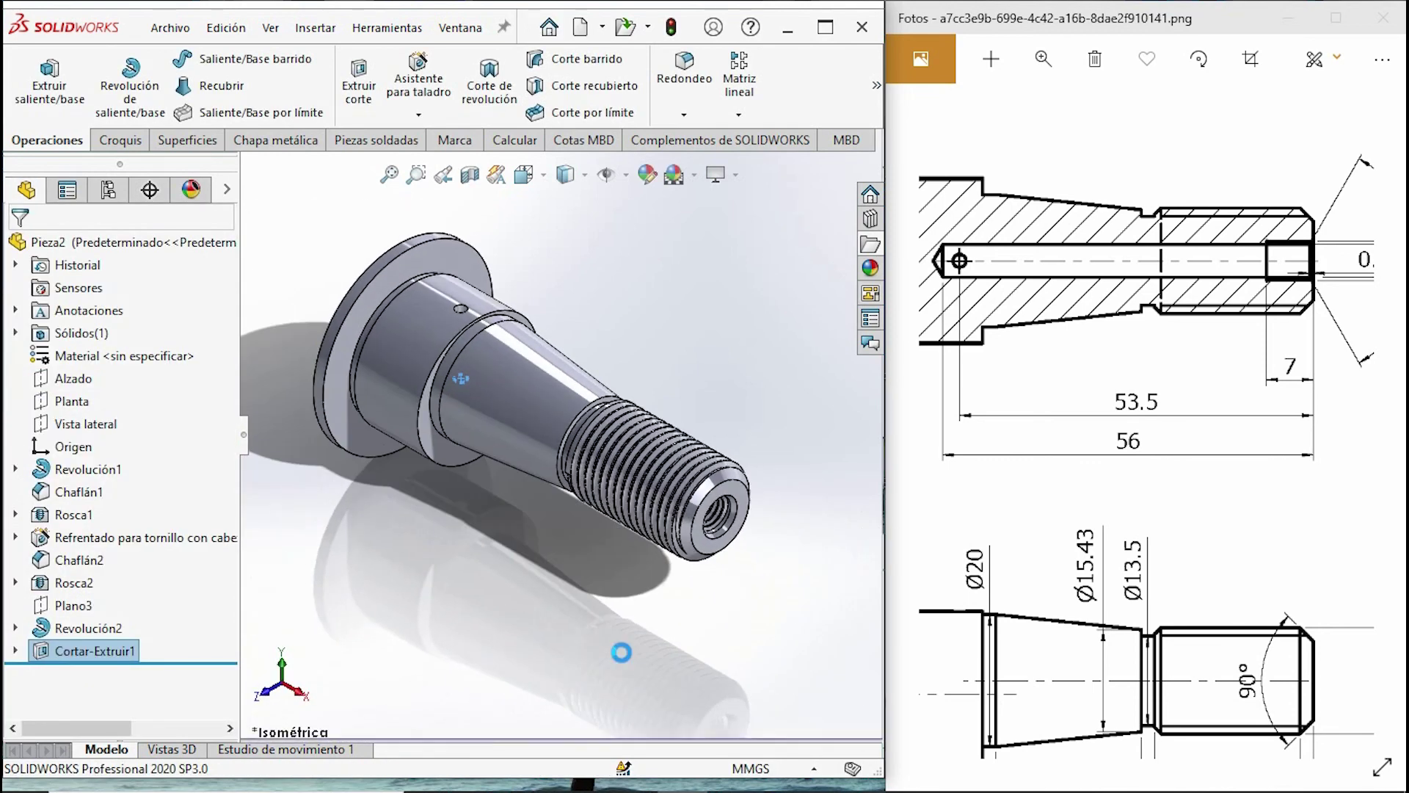
Examine the end view with the Ø2 cross hole and the isometric picture in the reference drawing.
mouse_move(1353, 524)
left_mouse_down()
mouse_move(1102, 423)
mouse_move(822, 561)
left_mouse_up()
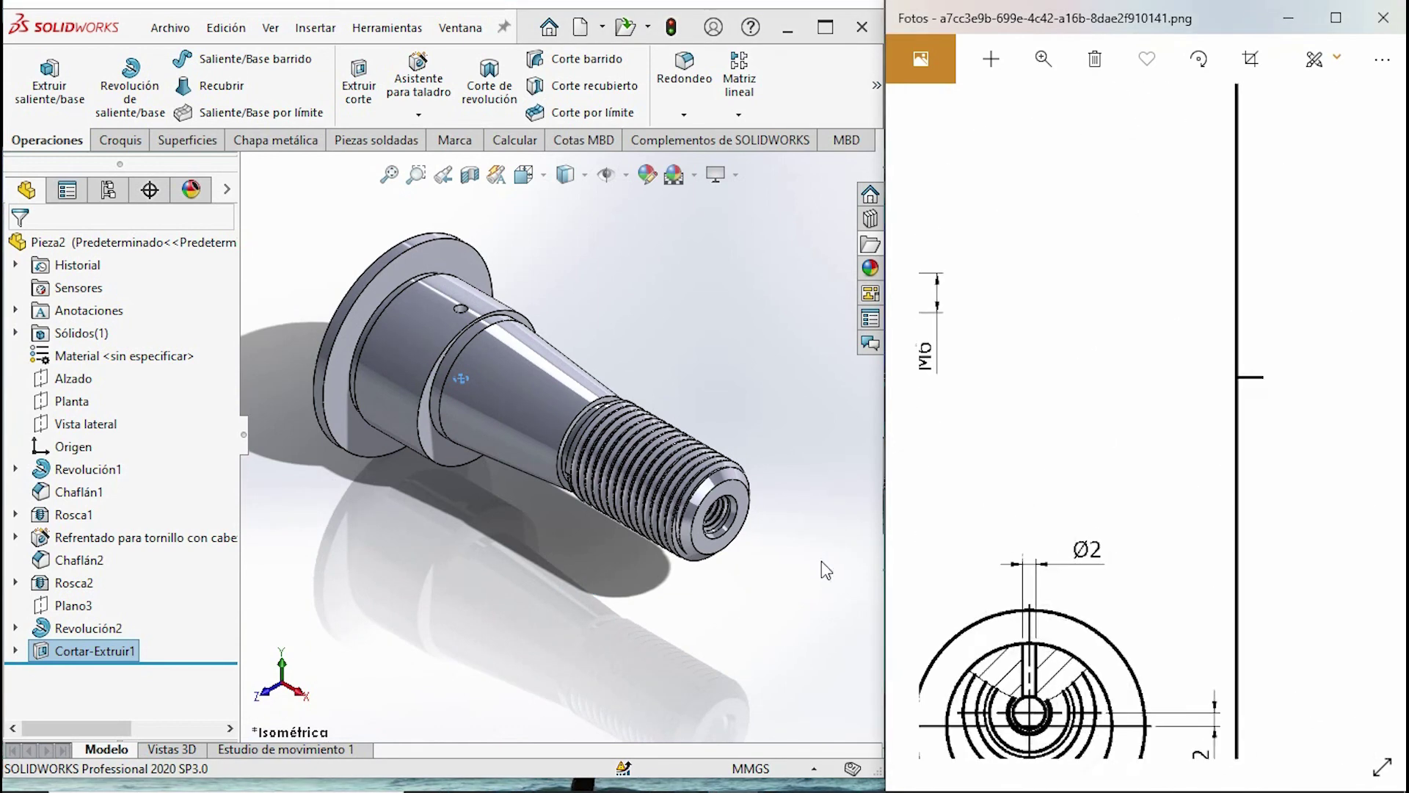
left_click_drag(1155, 614, 1180, 775)
left_click_drag(1174, 558, 1174, 652)
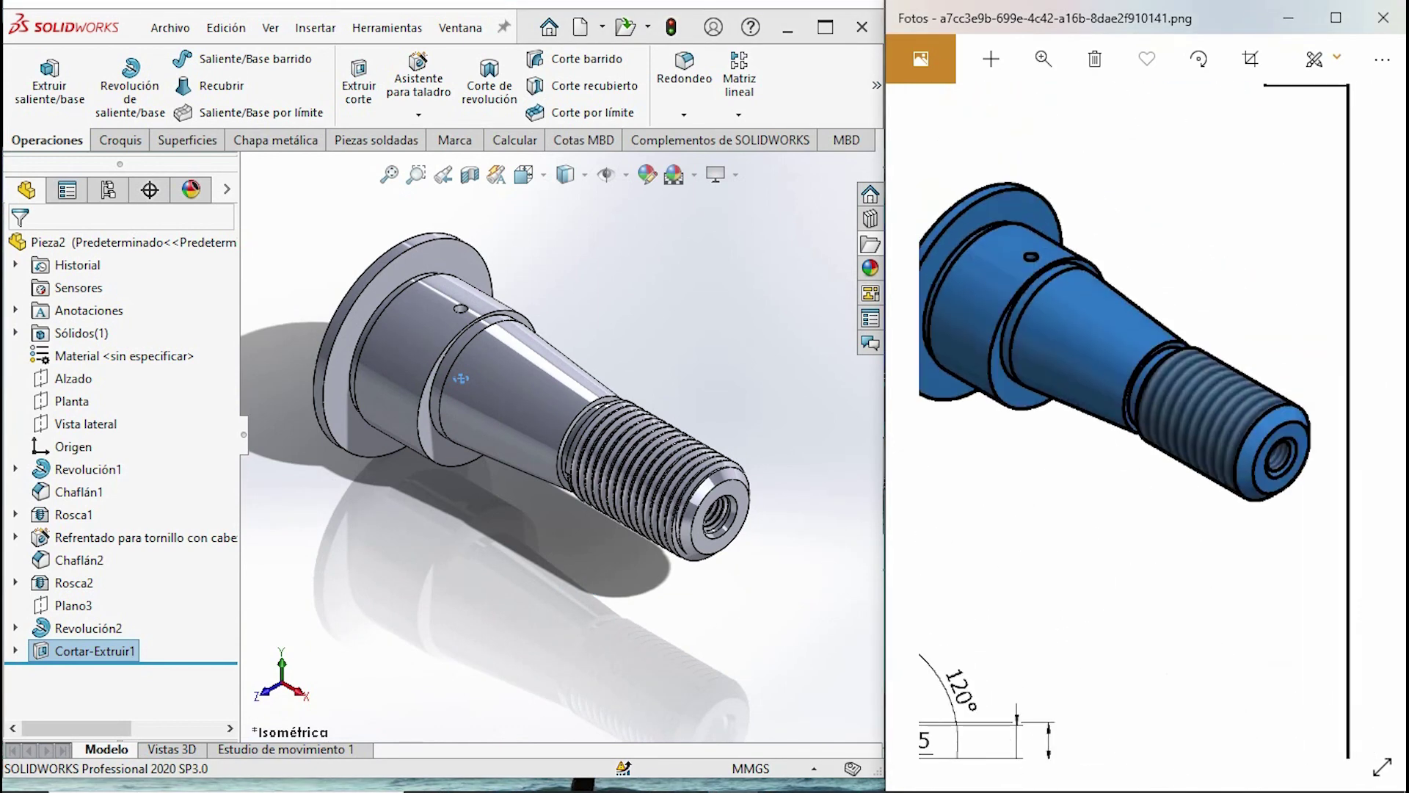